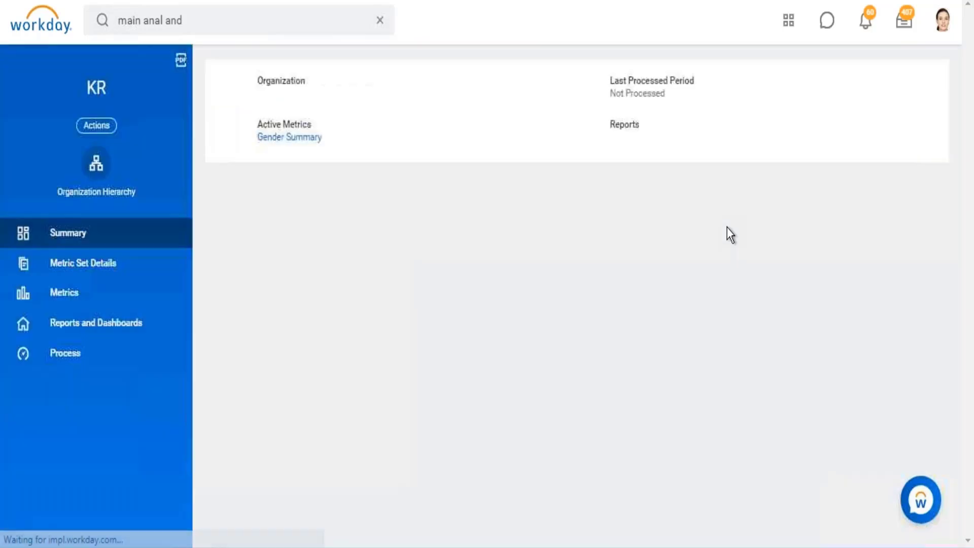
- Create a custom metric named abc in the KR metric set, using the WD Headcount metric calculation
click(75, 268)
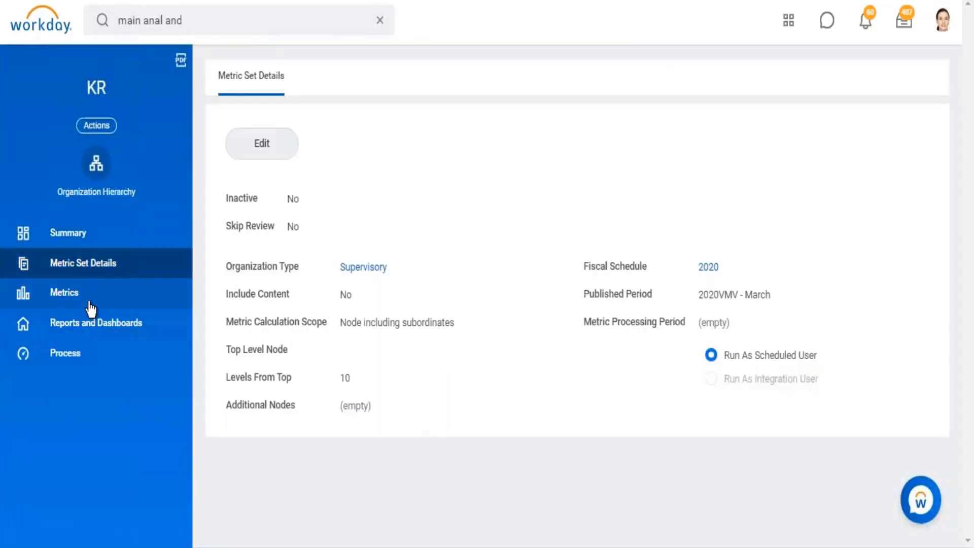
click(89, 303)
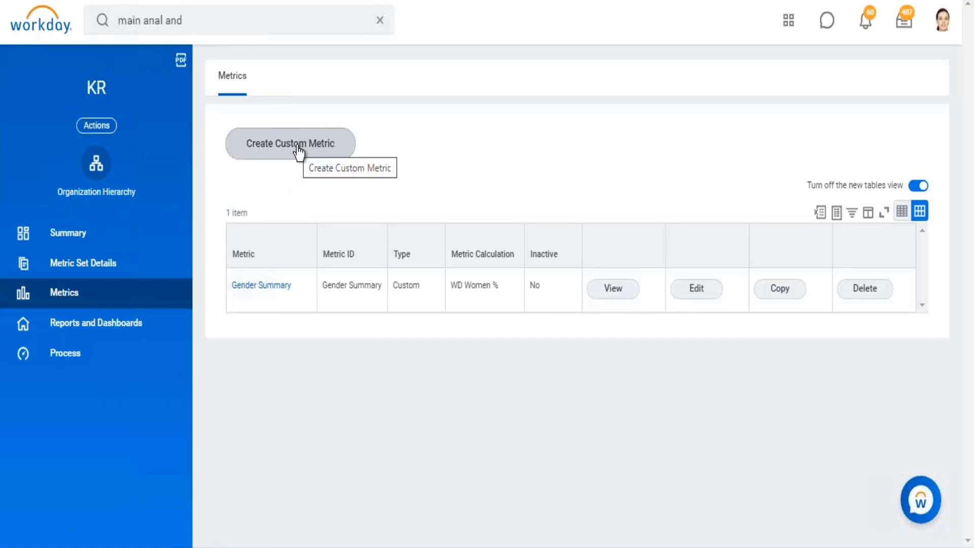
click(300, 151)
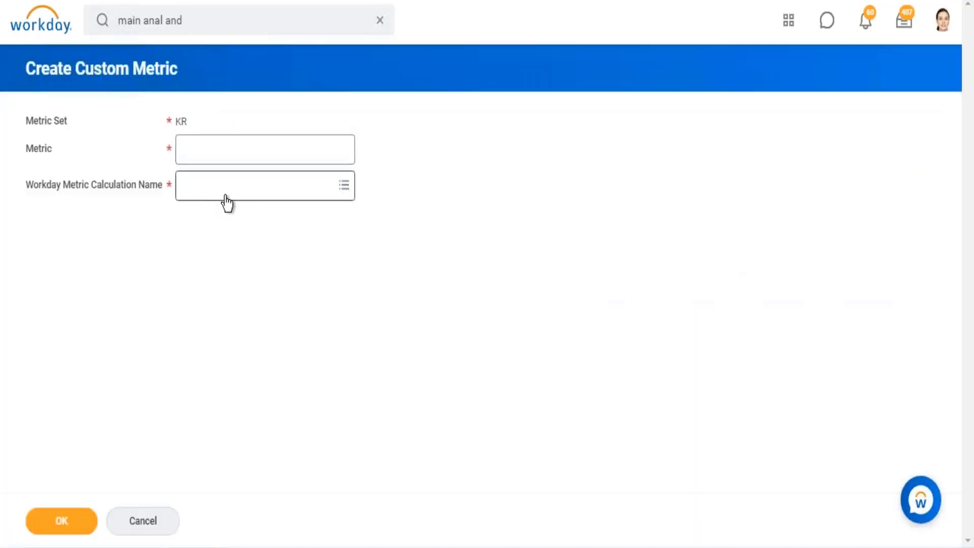
click(224, 193)
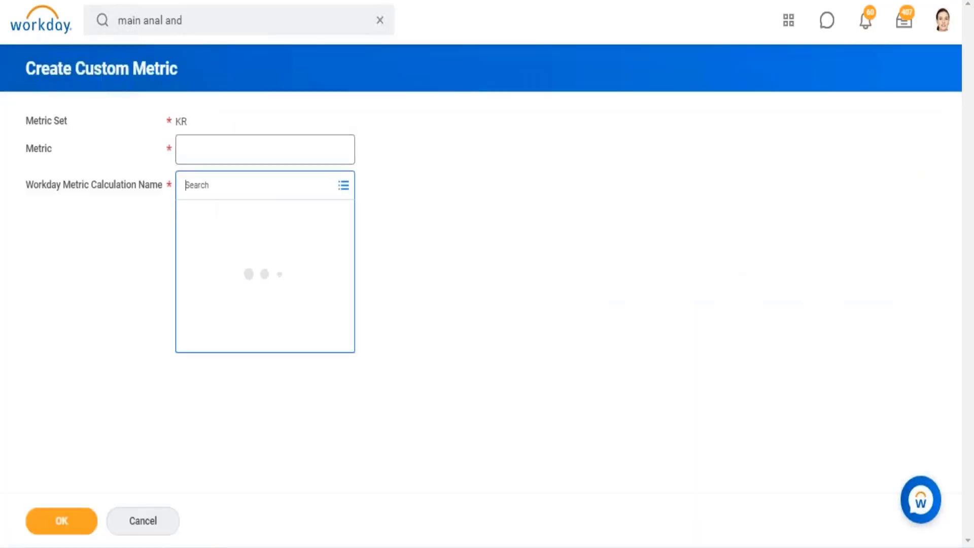
scroll(274, 355, down, 5)
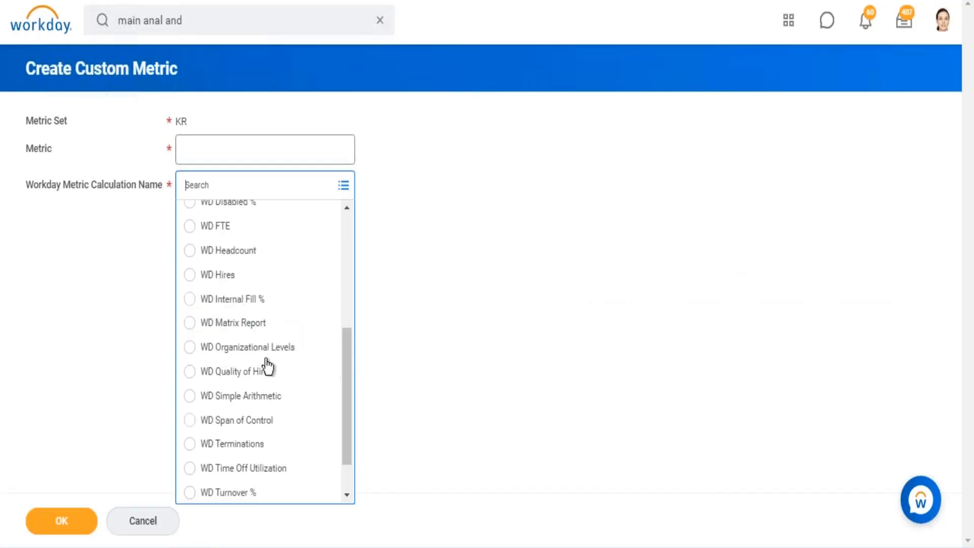
click(233, 251)
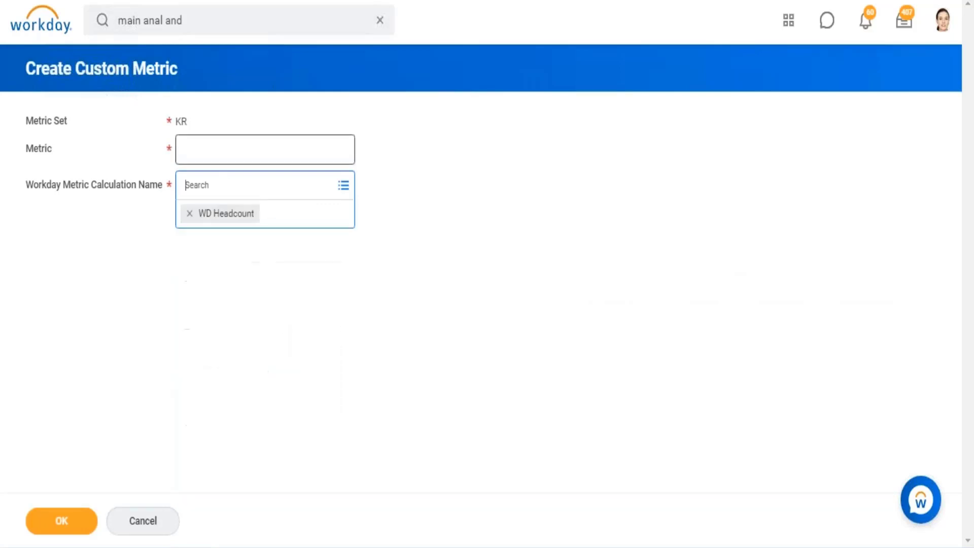
click(228, 157)
text(abc)
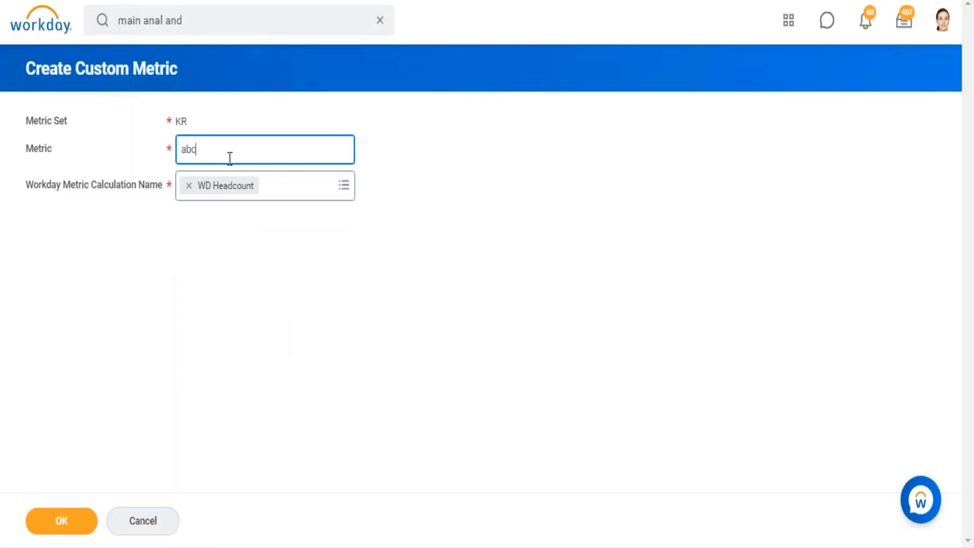
click(30, 521)
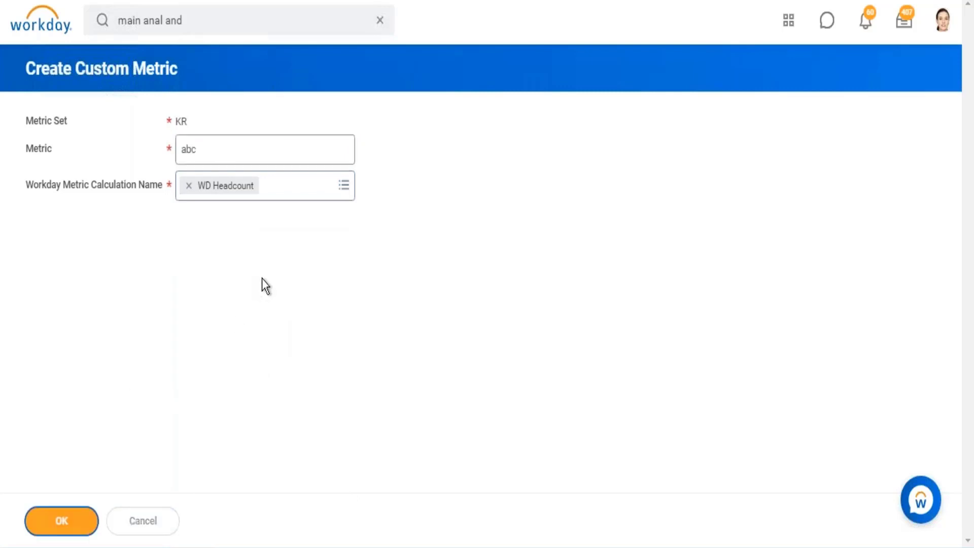
- Review the calculation configuration options of the abc metric
scroll(262, 269, down, 3)
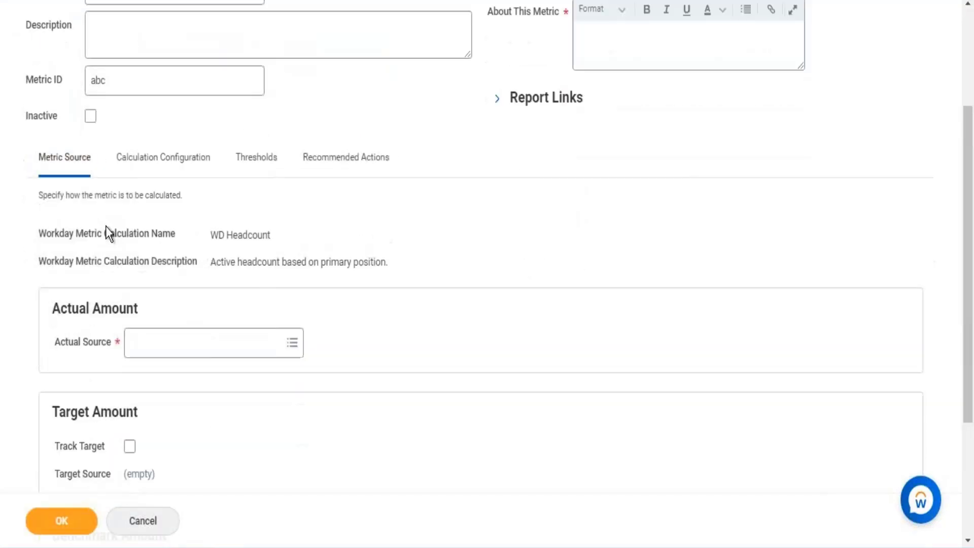
click(157, 165)
scroll(312, 268, down, 3)
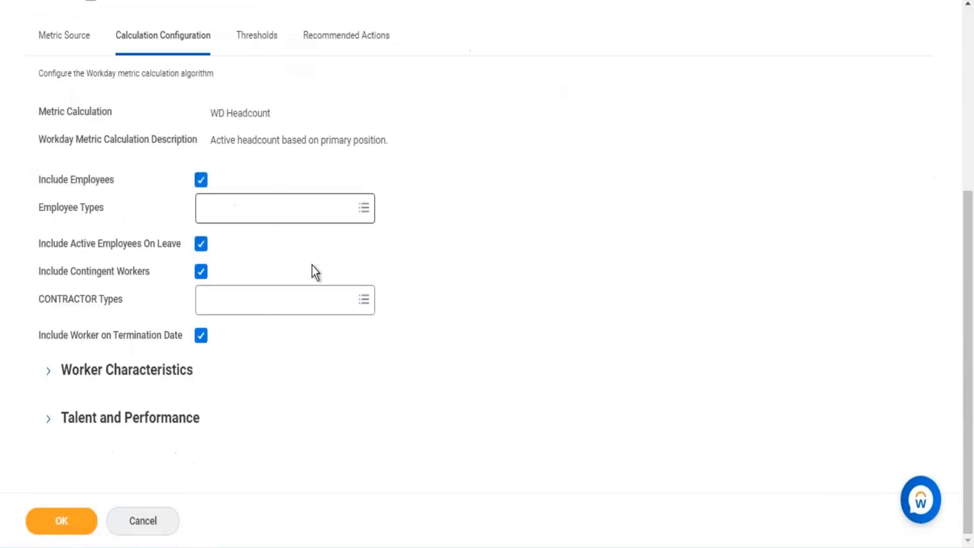
scroll(203, 279, up, 2)
scroll(167, 298, down, 2)
scroll(80, 242, up, 5)
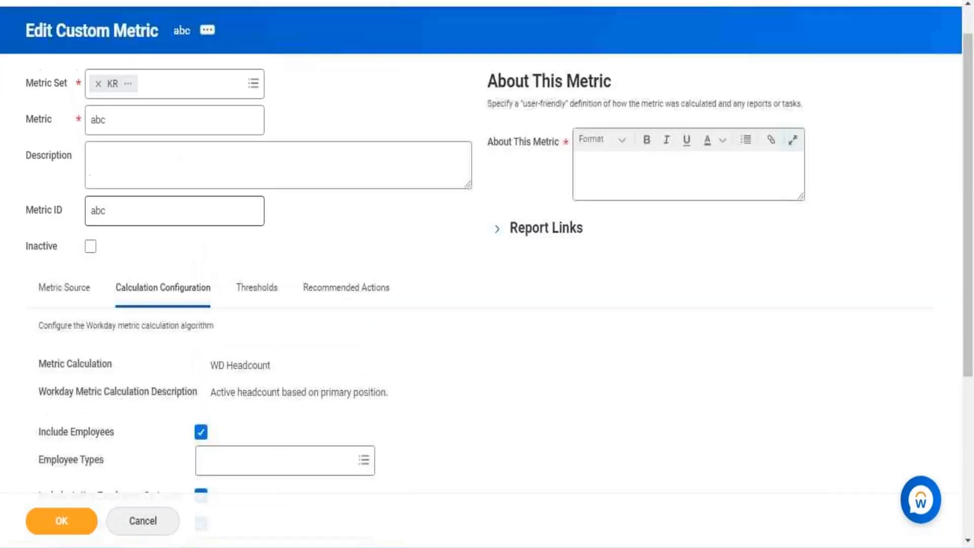
- Set the actual source of the abc metric's actual amount to Workday Algorithm
click(66, 295)
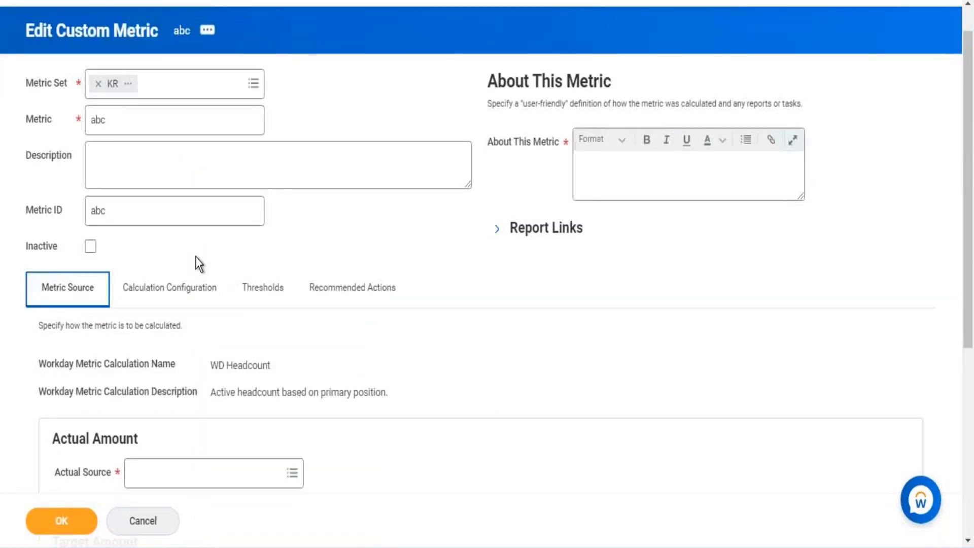
scroll(203, 261, down, 2)
scroll(208, 260, down, 2)
click(294, 304)
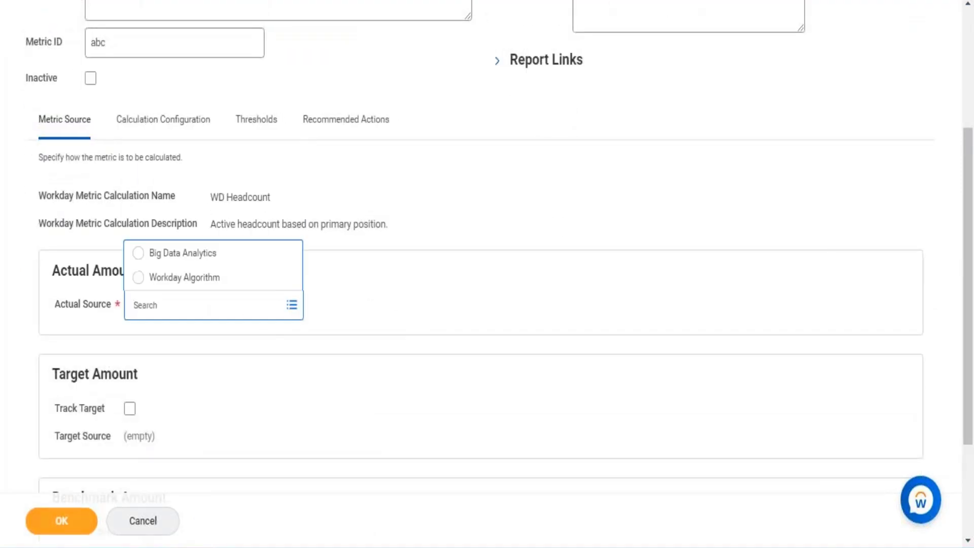
click(241, 279)
scroll(429, 289, down, 4)
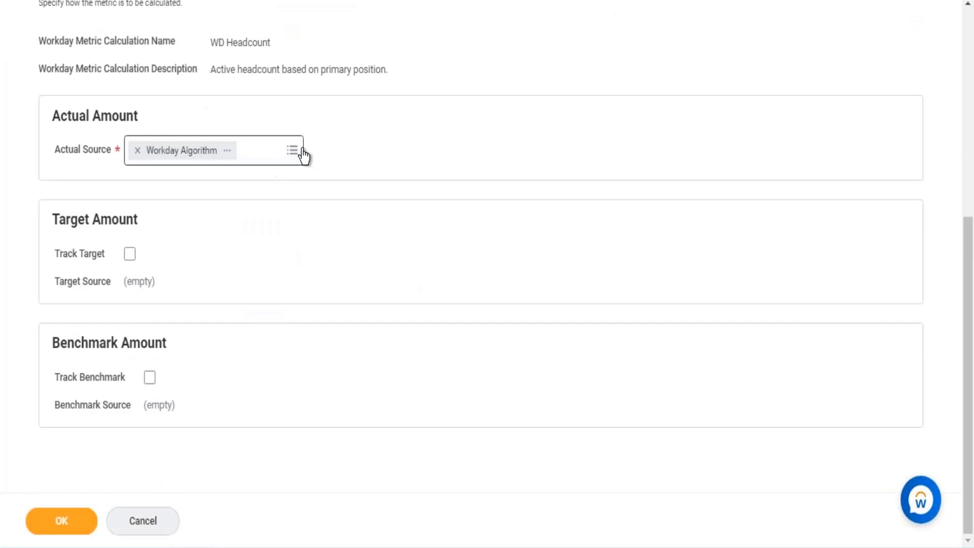
click(208, 160)
click(163, 203)
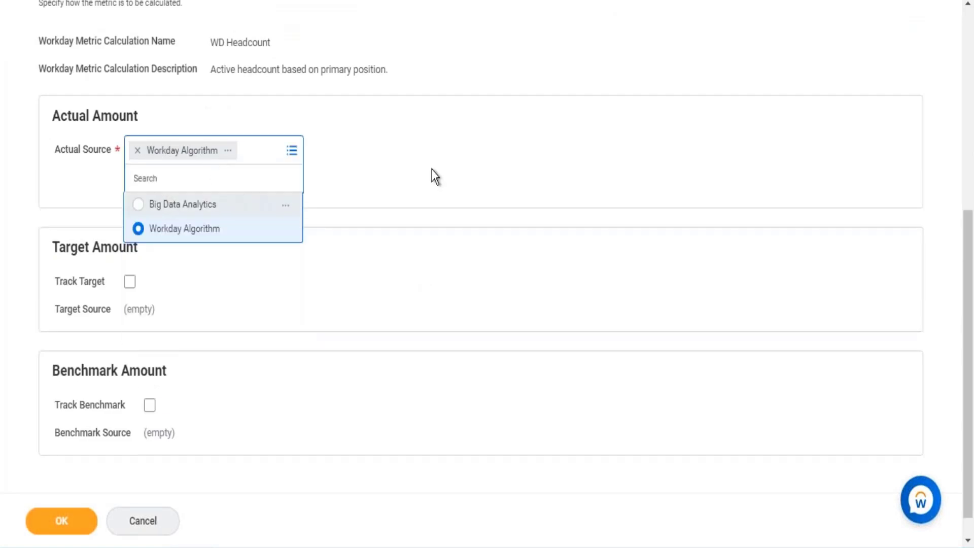
- Limit the employee types in the abc metric's calculation configuration to Regular
scroll(436, 176, up, 7)
click(142, 304)
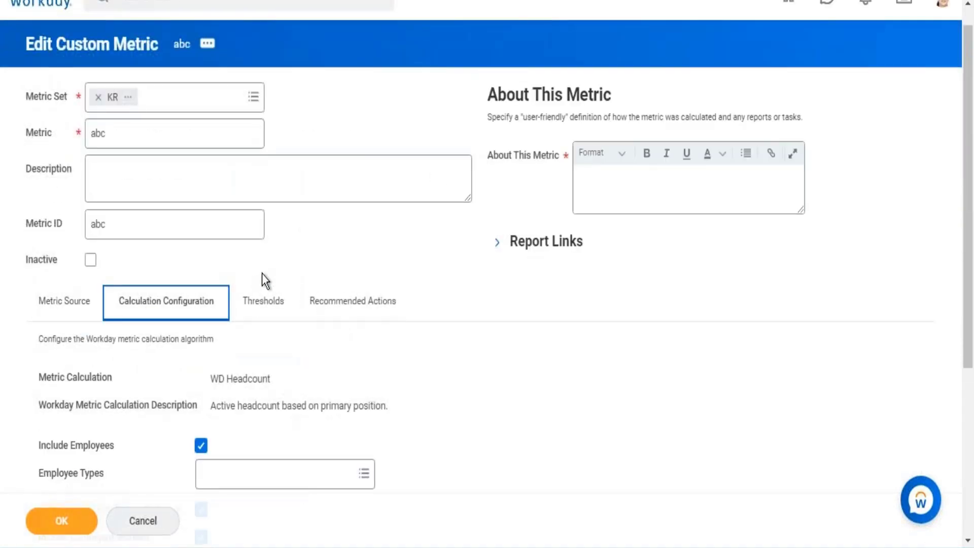
scroll(266, 278, down, 5)
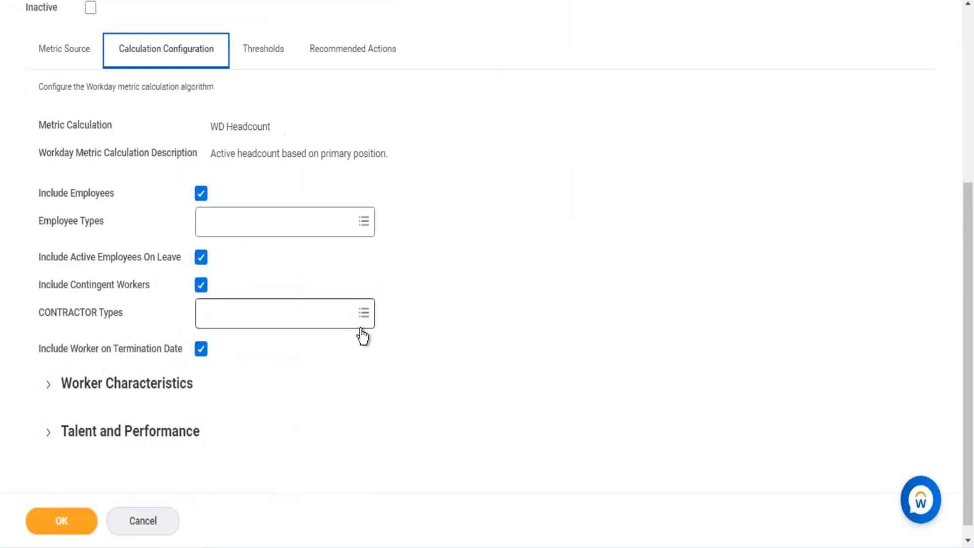
click(363, 222)
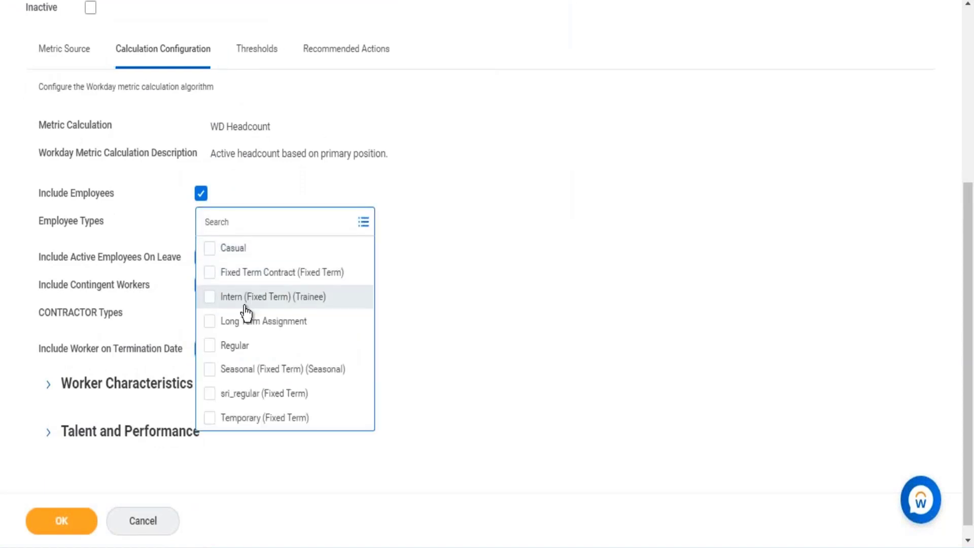
click(278, 344)
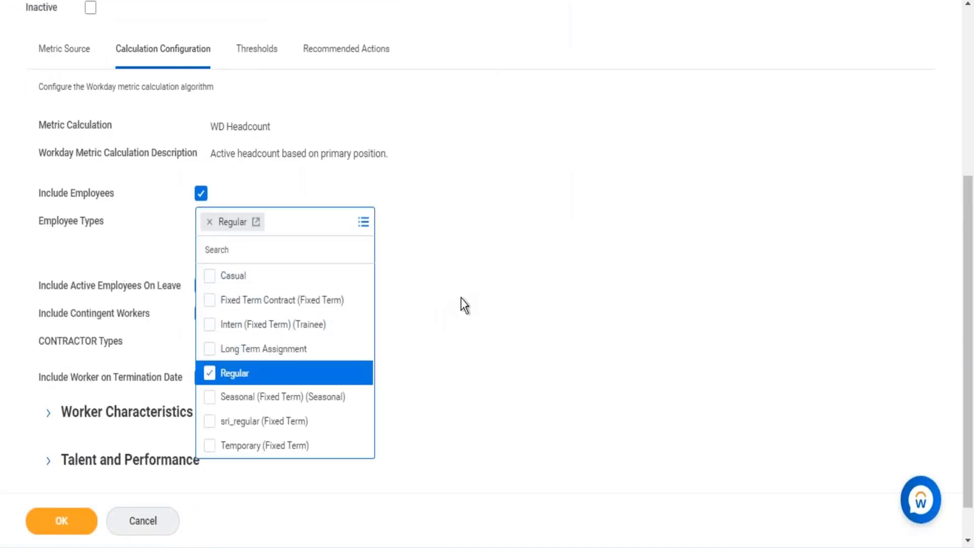
click(460, 297)
- Examine the Worker Characteristics and Talent and Performance filters and the metric calculation name in the calculation configuration
click(81, 385)
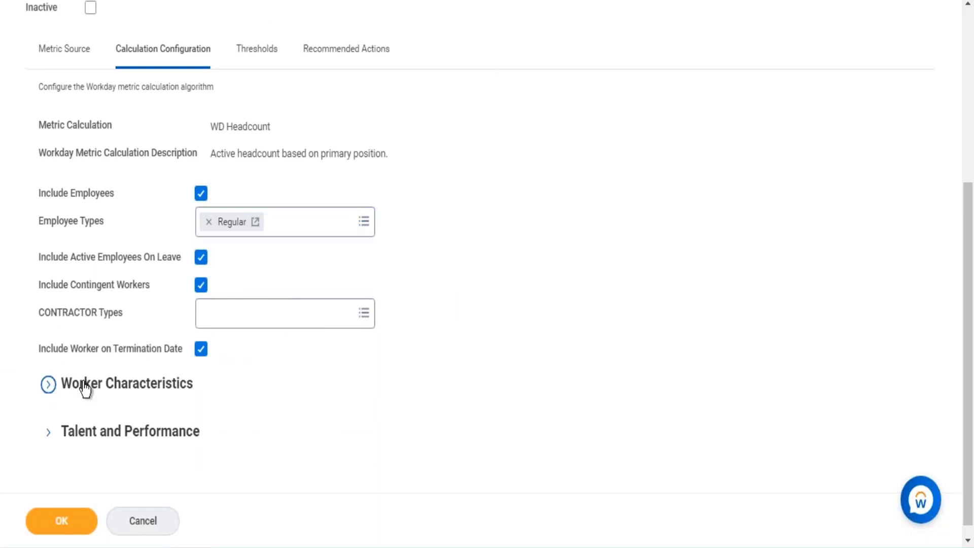
scroll(150, 376, down, 7)
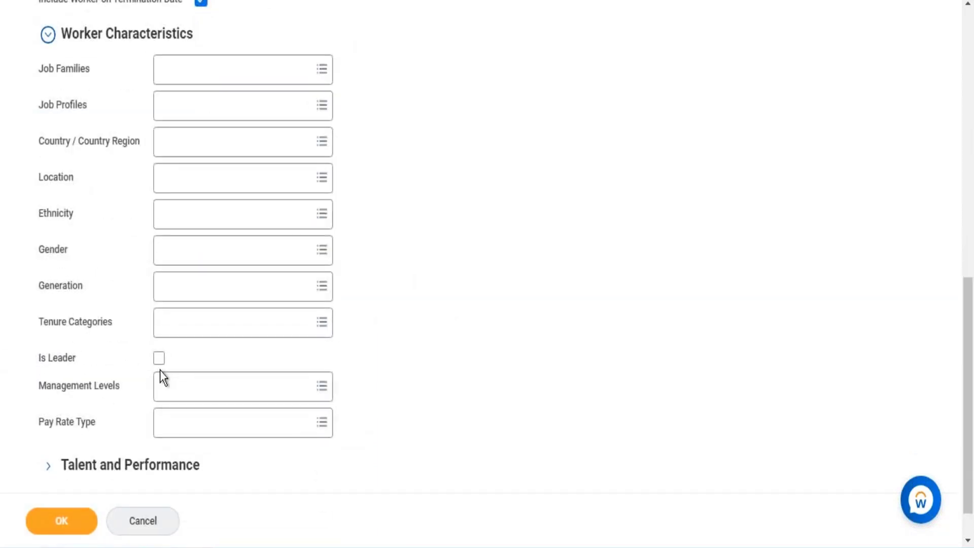
click(111, 426)
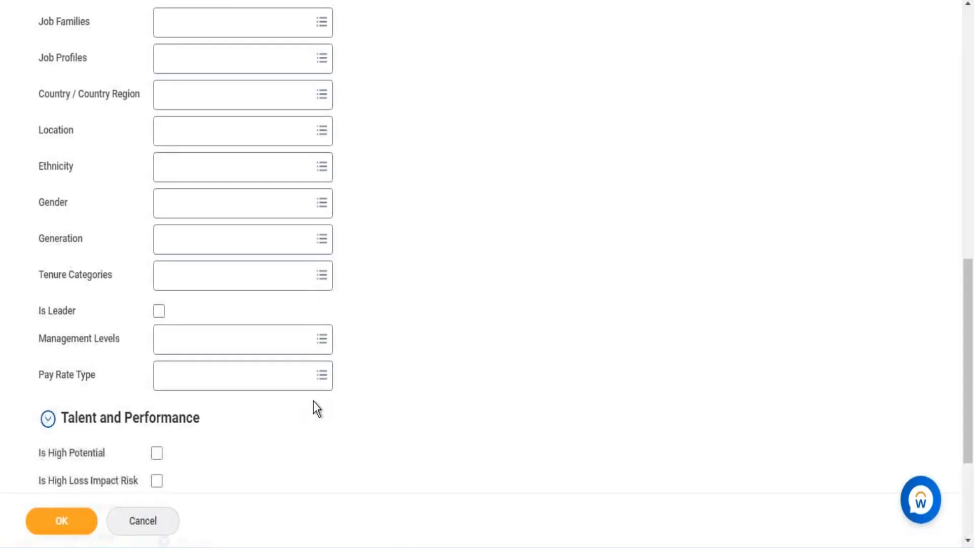
scroll(312, 400, down, 4)
scroll(337, 358, up, 15)
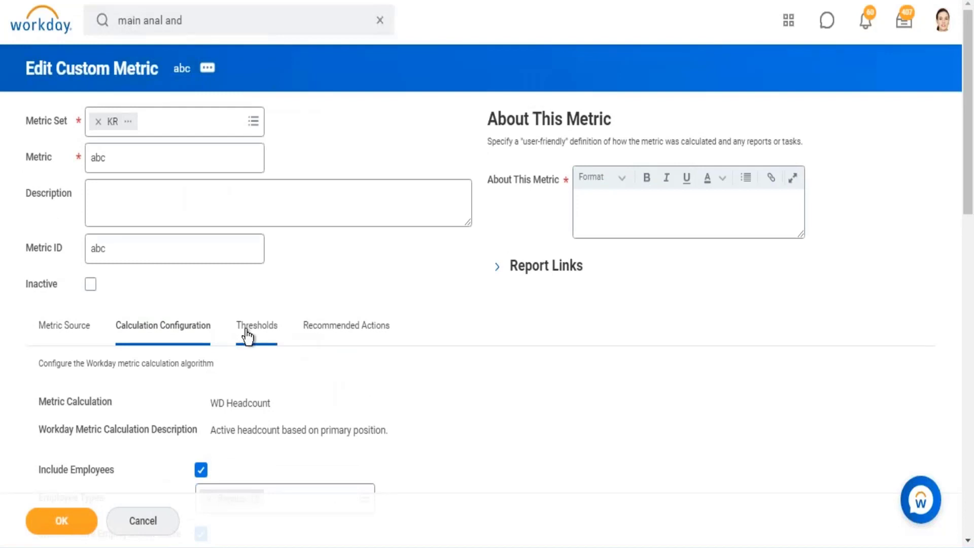
drag(214, 407, 271, 406)
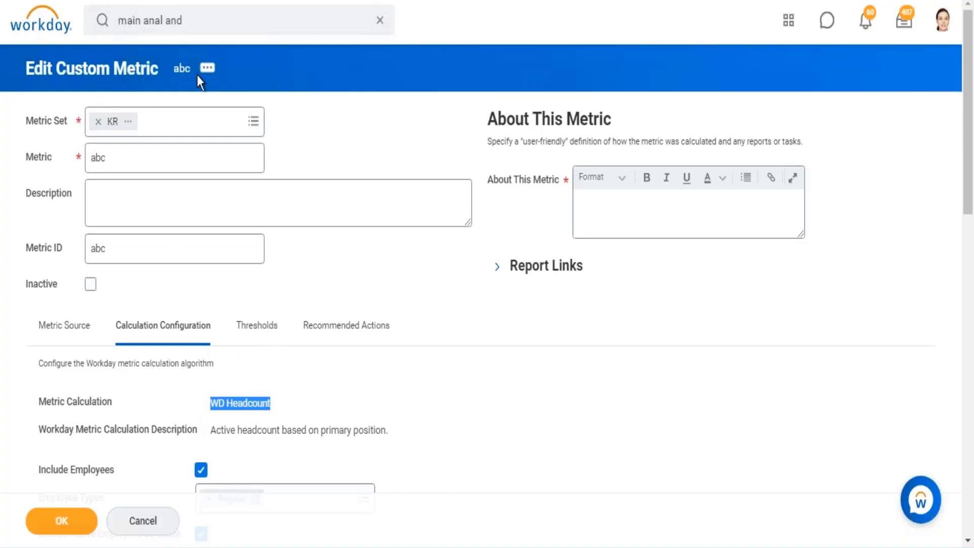
- Search for "create custom report" and open the Create Custom Report task
click(235, 18)
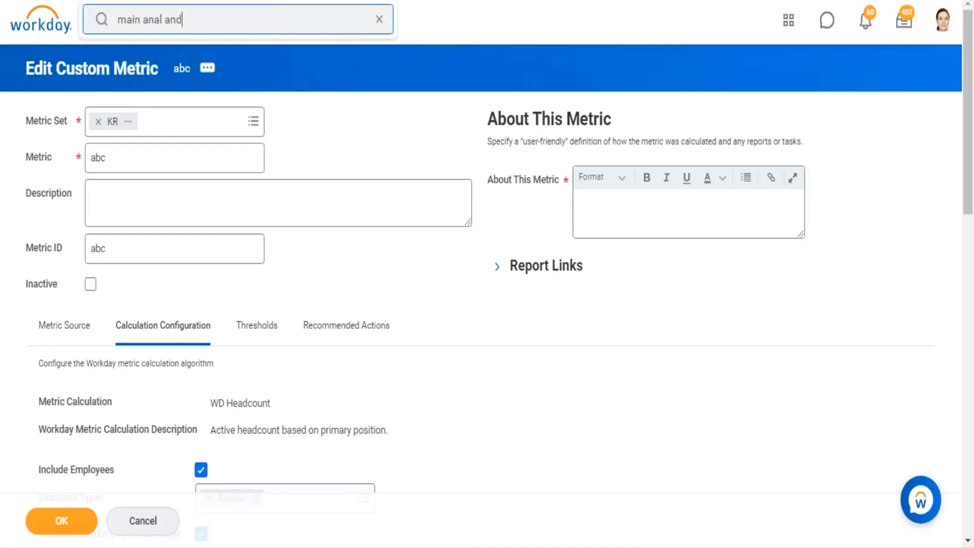
click(378, 19)
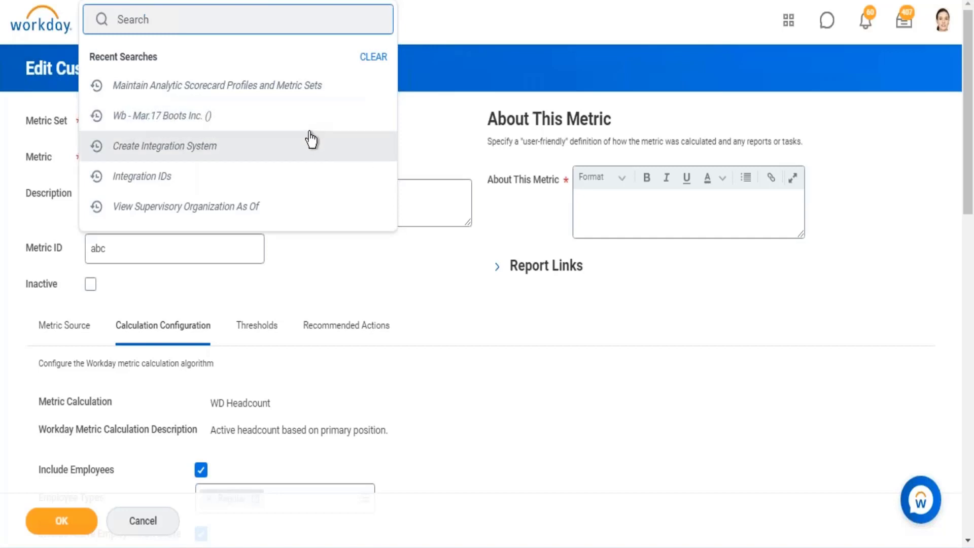
click(590, 287)
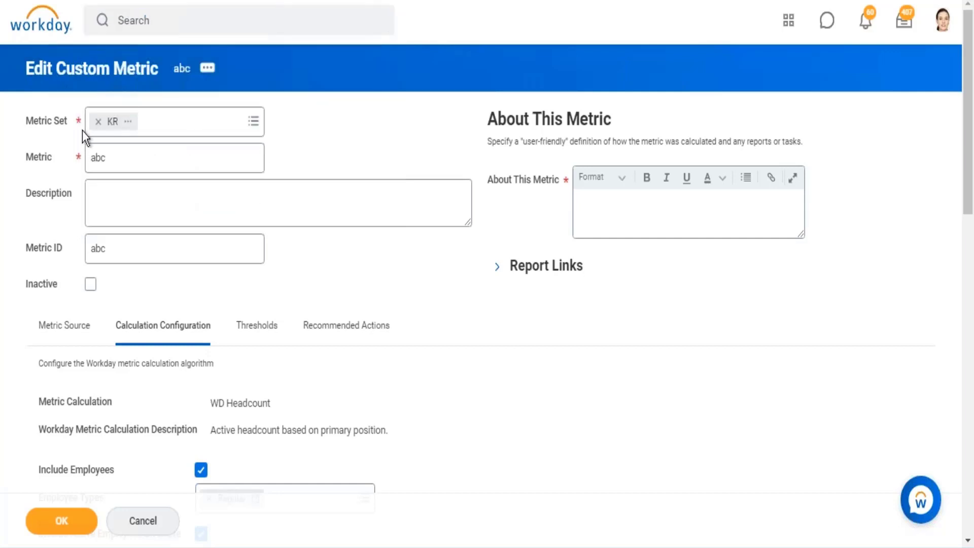
click(231, 29)
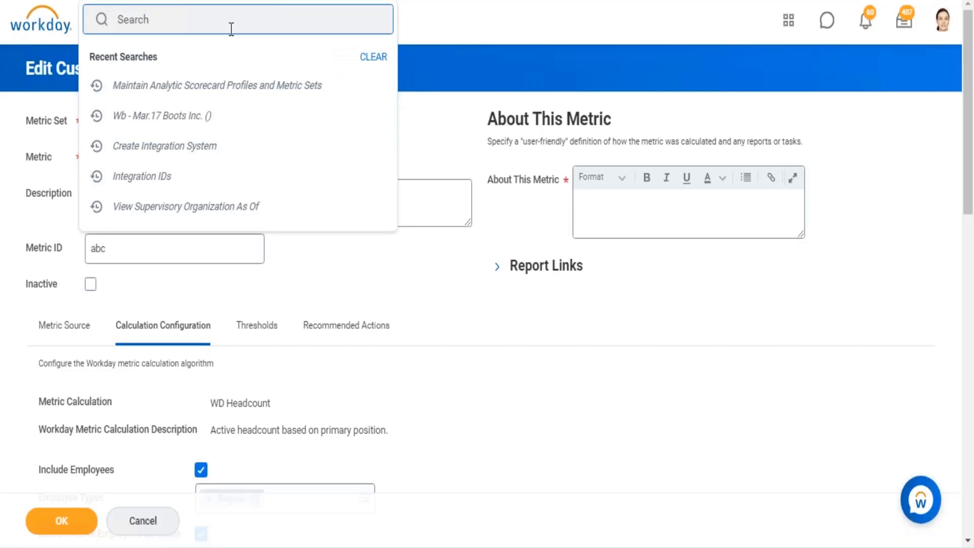
text(create custom report)
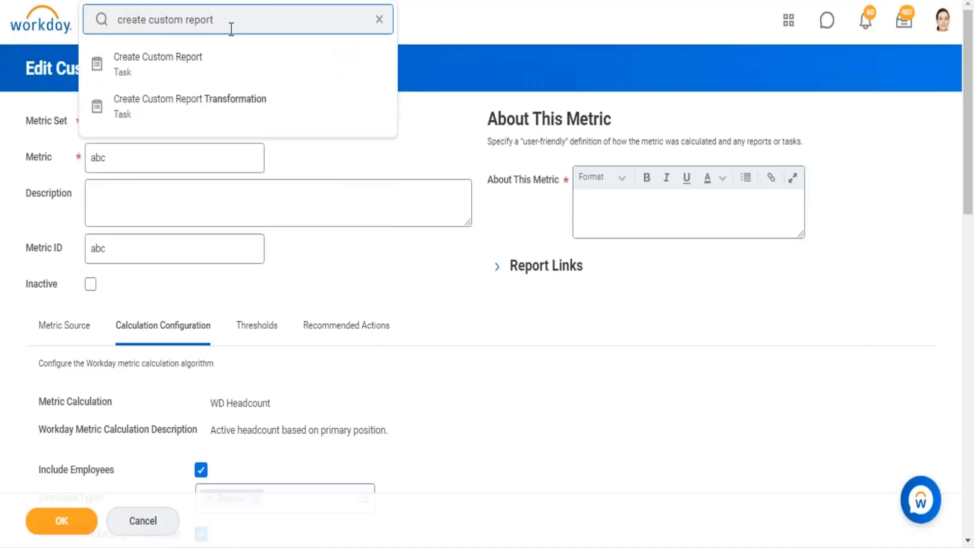
key(Down)
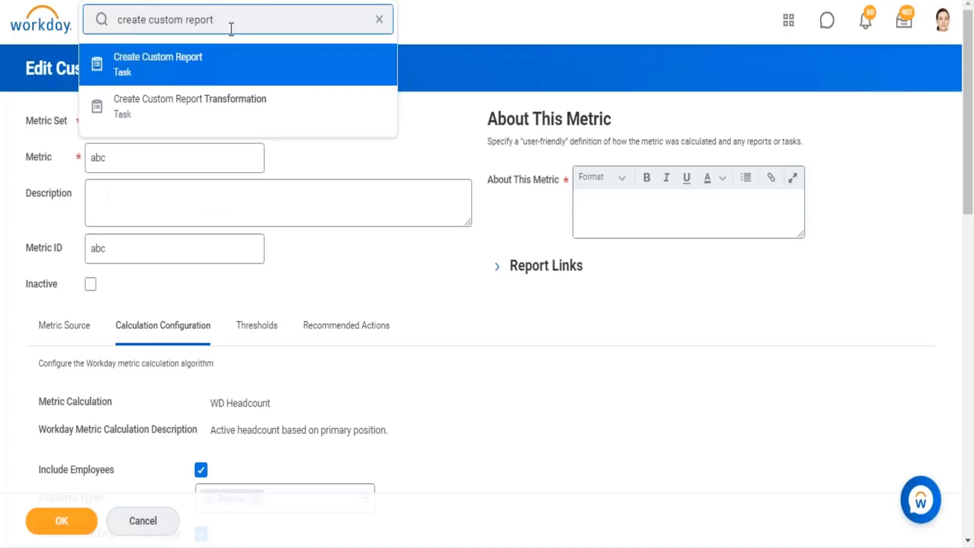
key(Return)
click(430, 305)
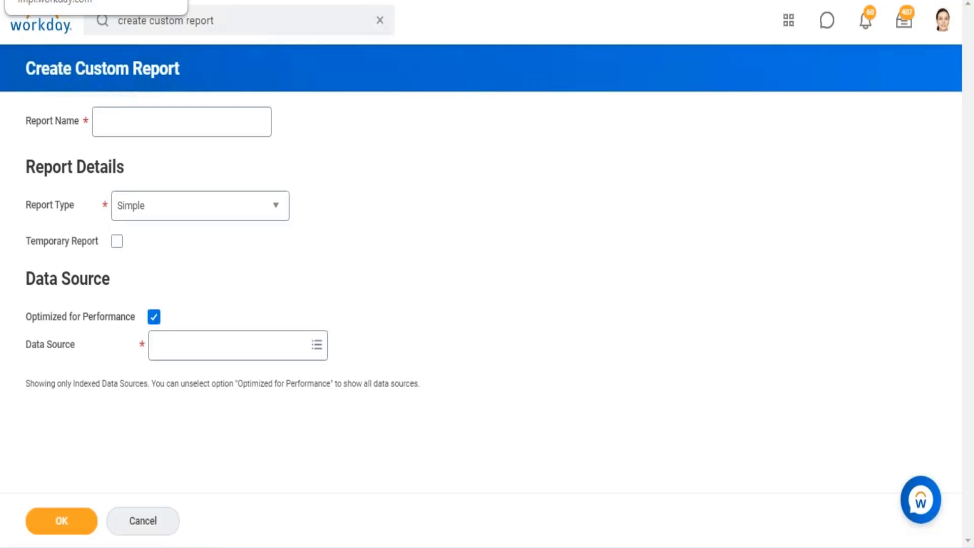
click(257, 20)
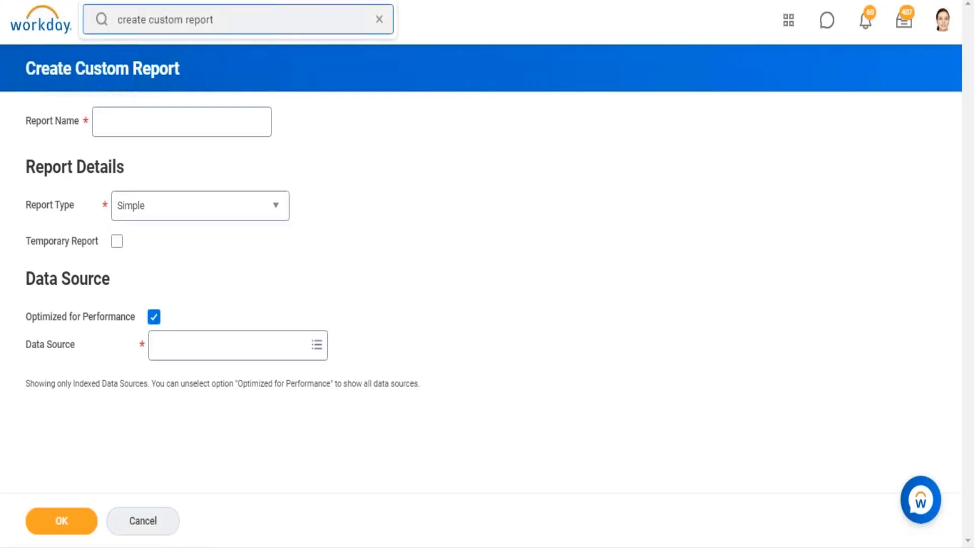
drag(216, 25, 138, 26)
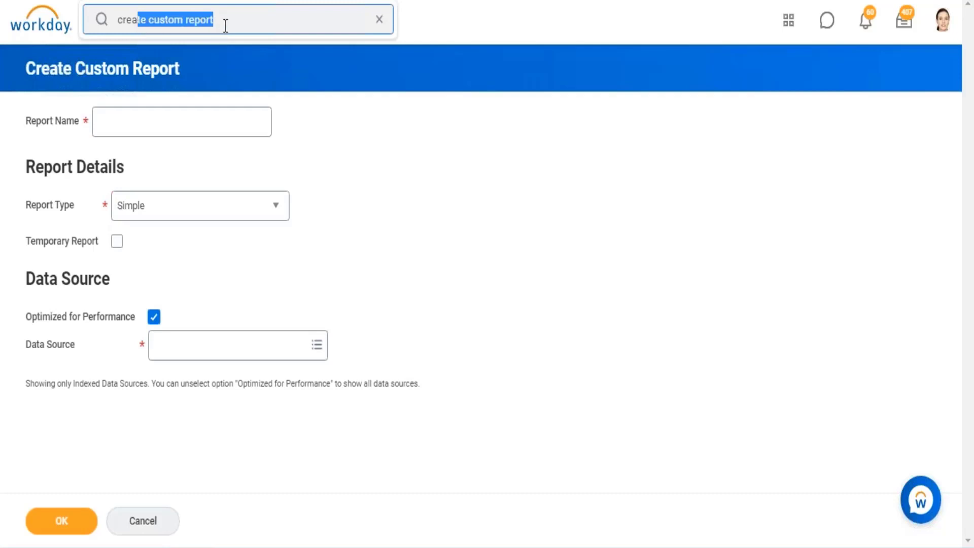
drag(226, 26, 94, 26)
text(rep)
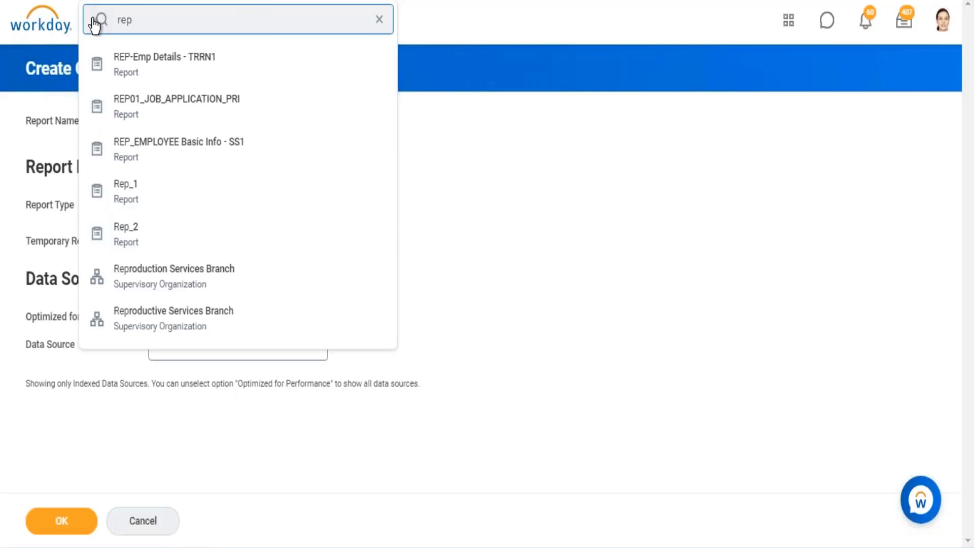
text( company)
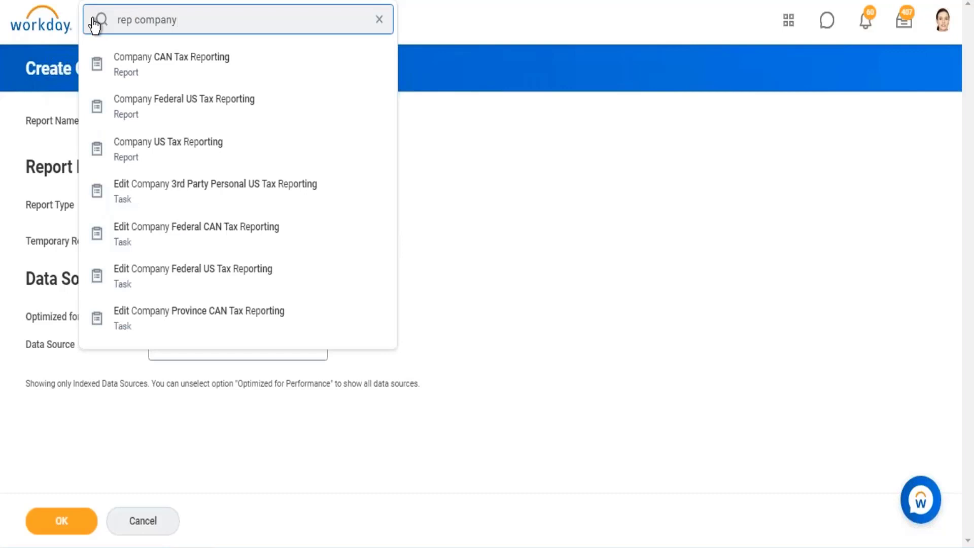
key(BackSpace)
key(BackSpace)
key(BackSpace)
key(BackSpace)
key(BackSpace)
key(BackSpace)
- Name the custom report Rep - Headcount and set its report type to Trending
click(195, 129)
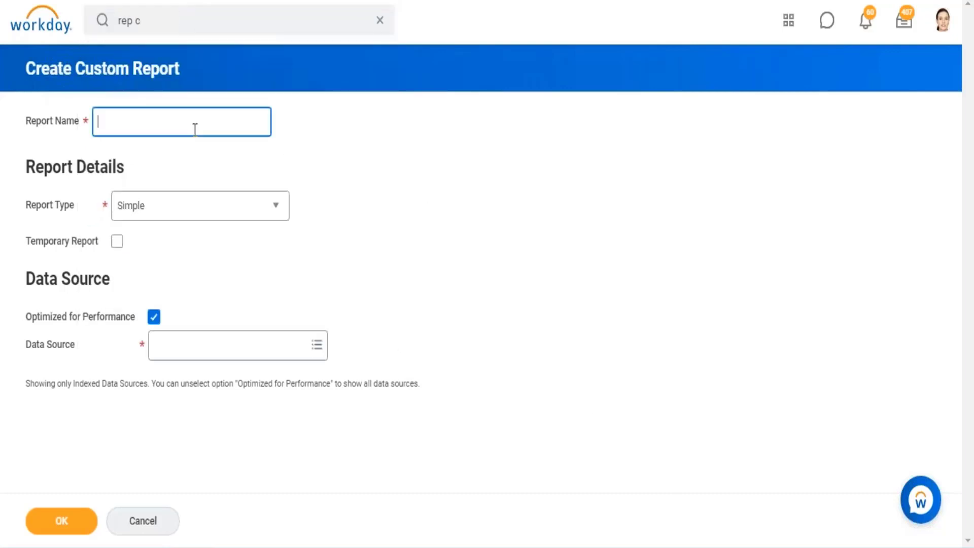
text(Rep - Headcount)
click(274, 208)
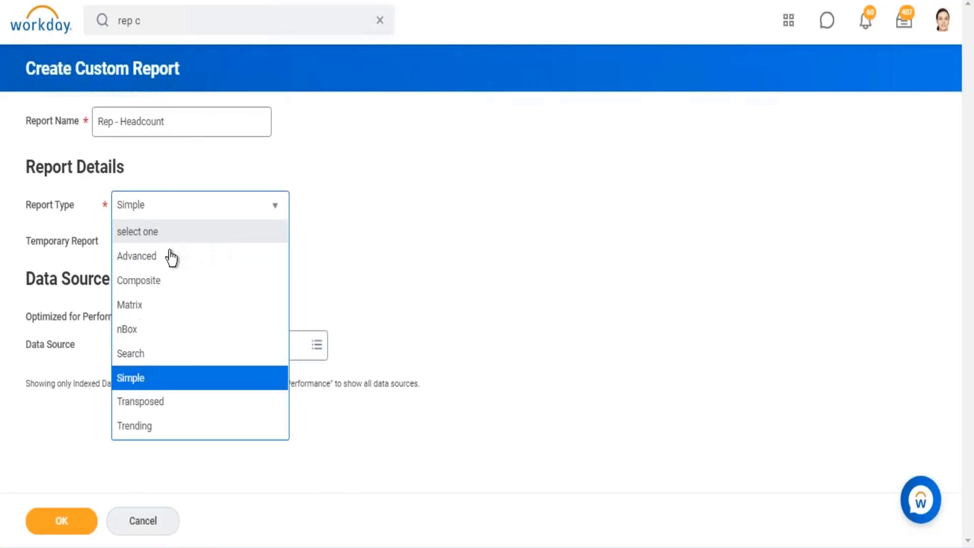
click(143, 427)
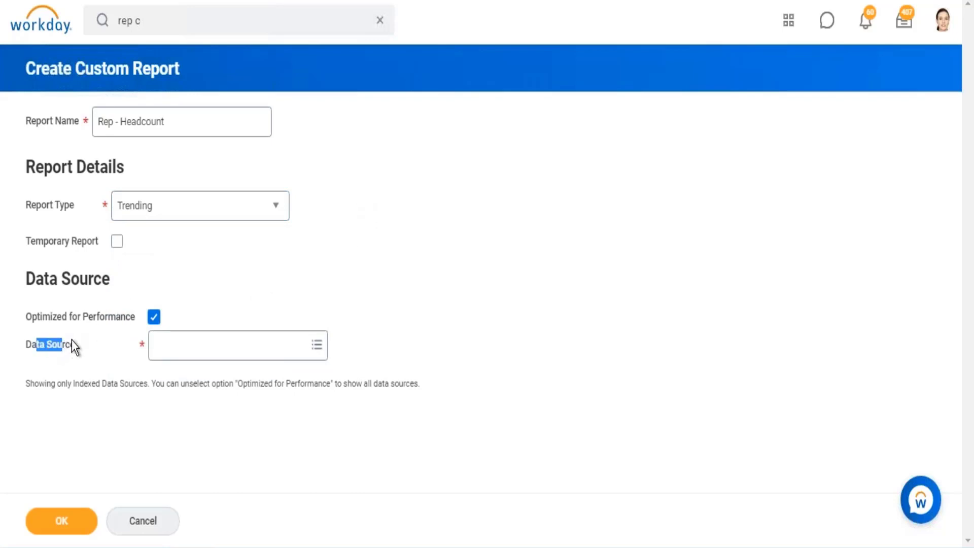
- Set the report's data source to Trended Workers
click(171, 338)
text(t)
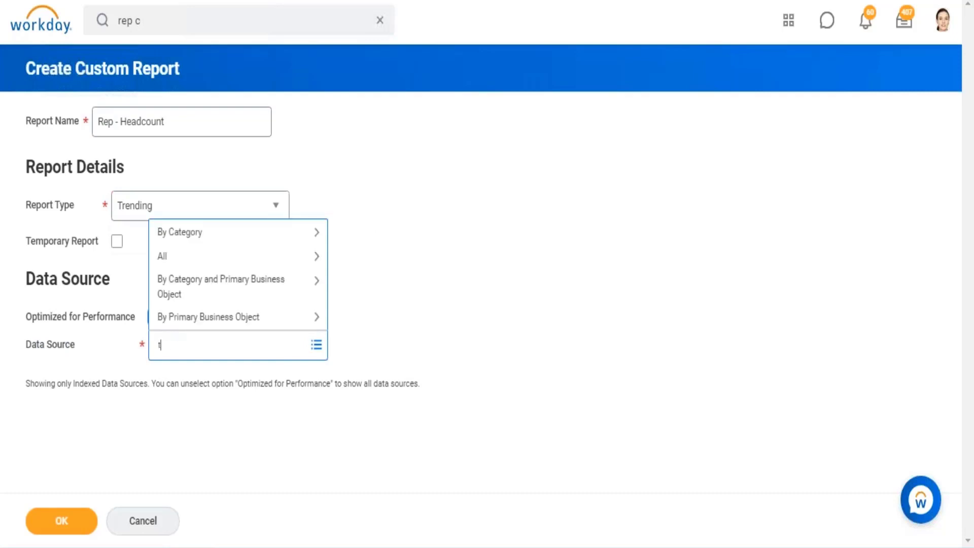
text(rend workers)
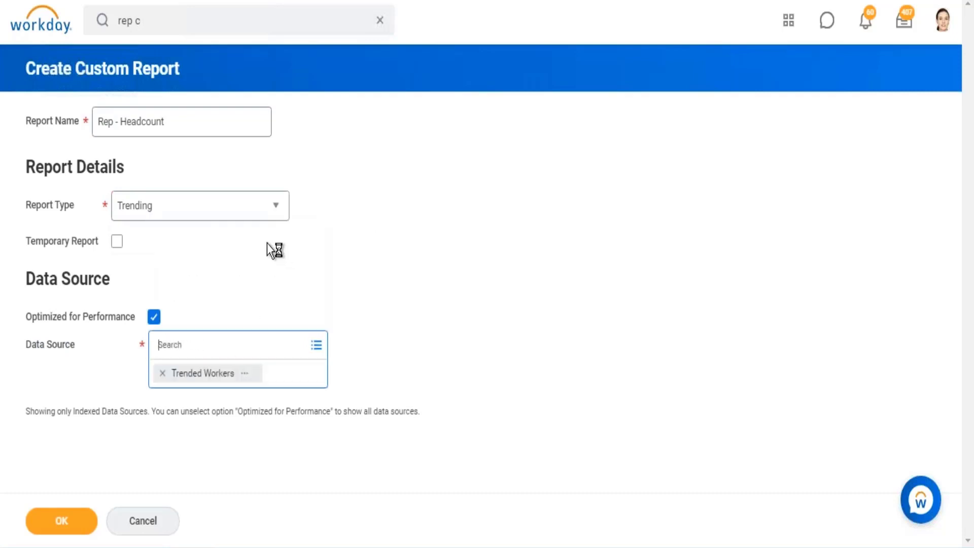
click(482, 198)
- Open the details of the Trended Workers data source and examine its description and primary business object
click(244, 362)
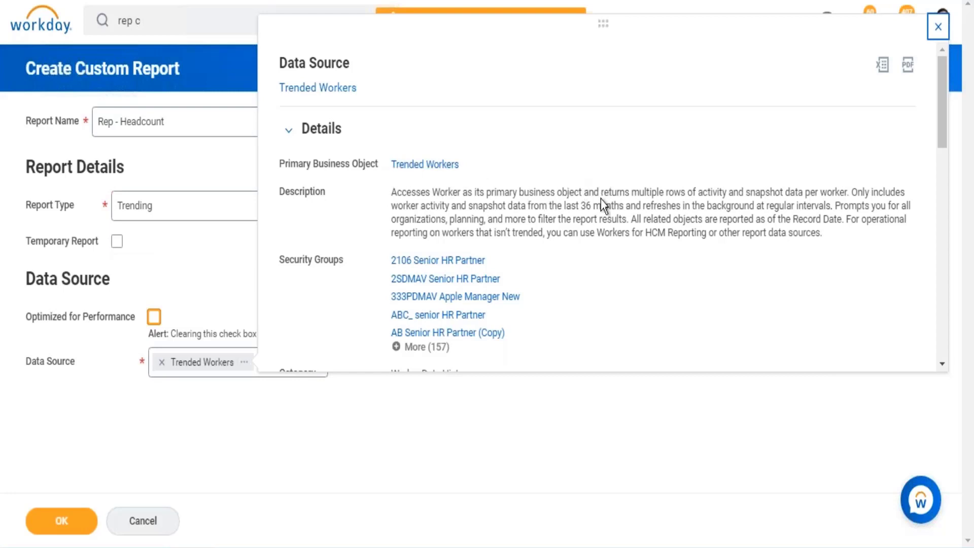
drag(599, 192, 694, 194)
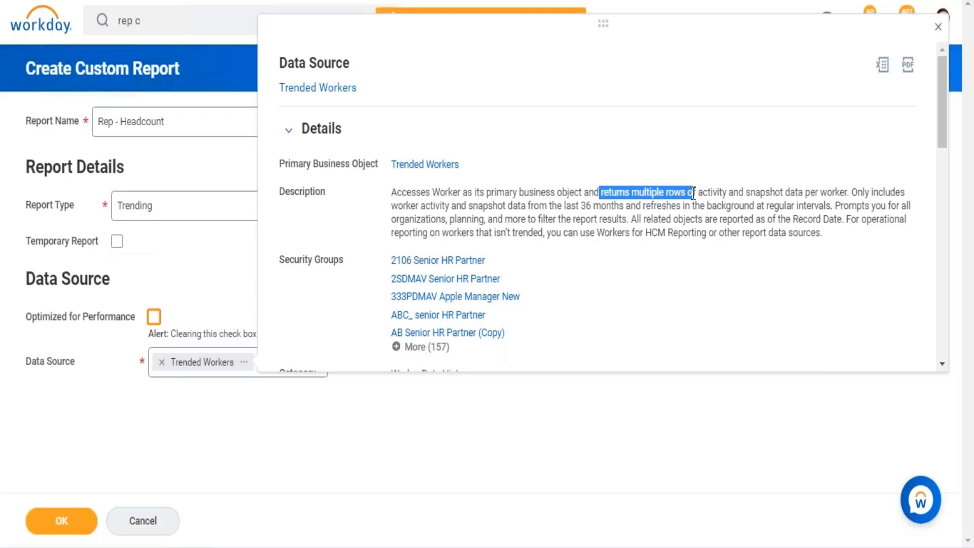
drag(805, 193, 847, 194)
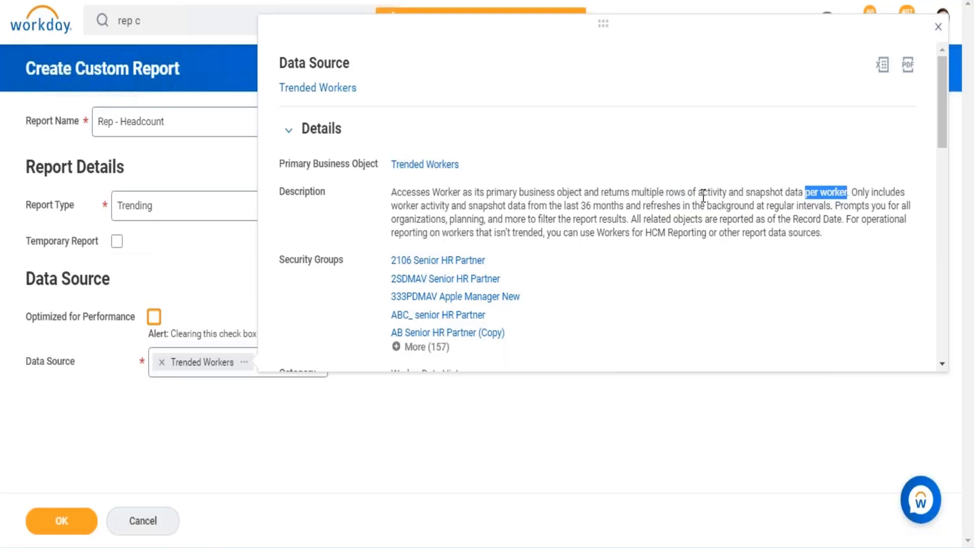
drag(698, 193, 786, 199)
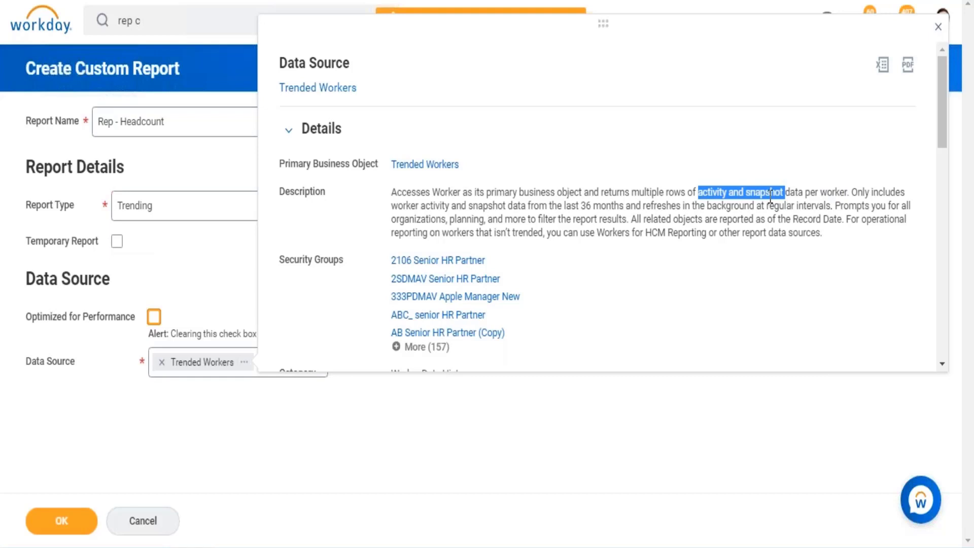
drag(746, 193, 779, 198)
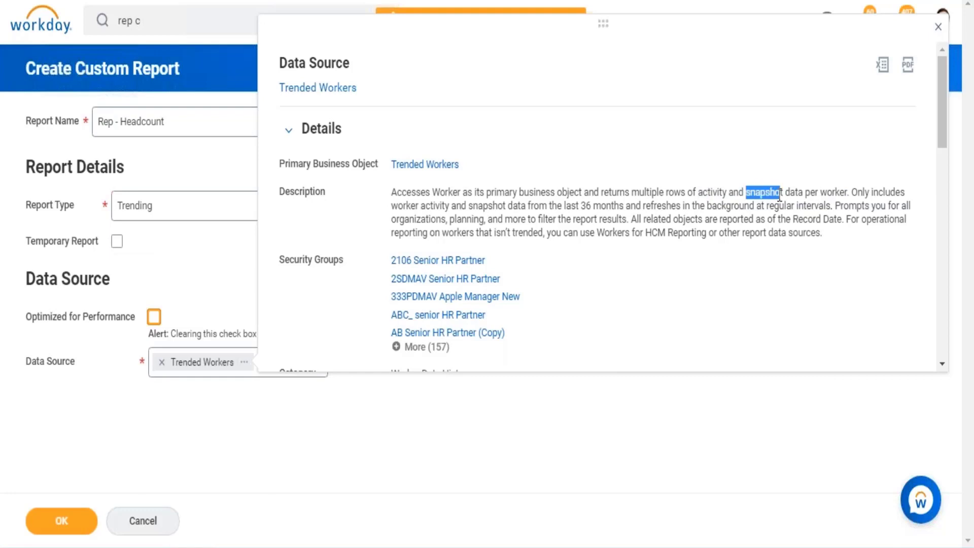
drag(698, 193, 731, 194)
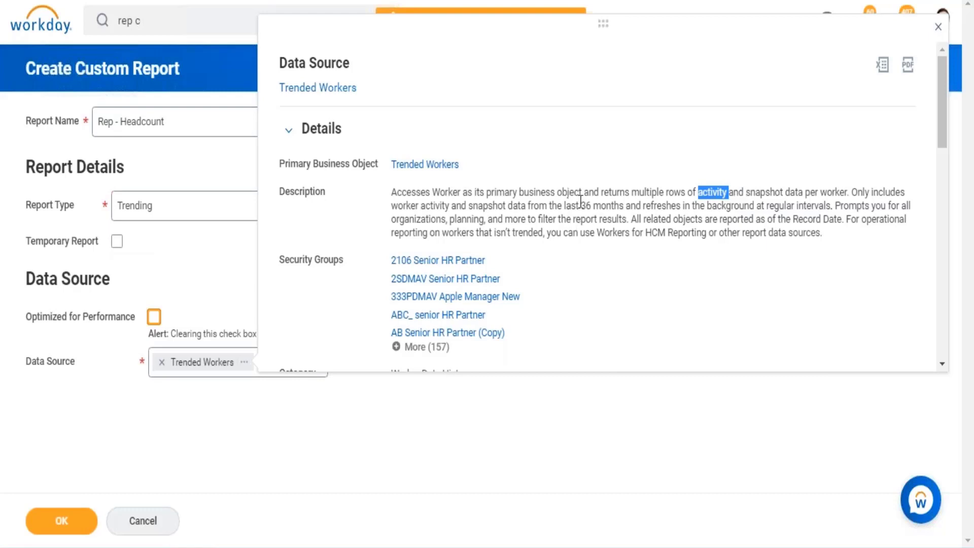
drag(577, 205, 641, 208)
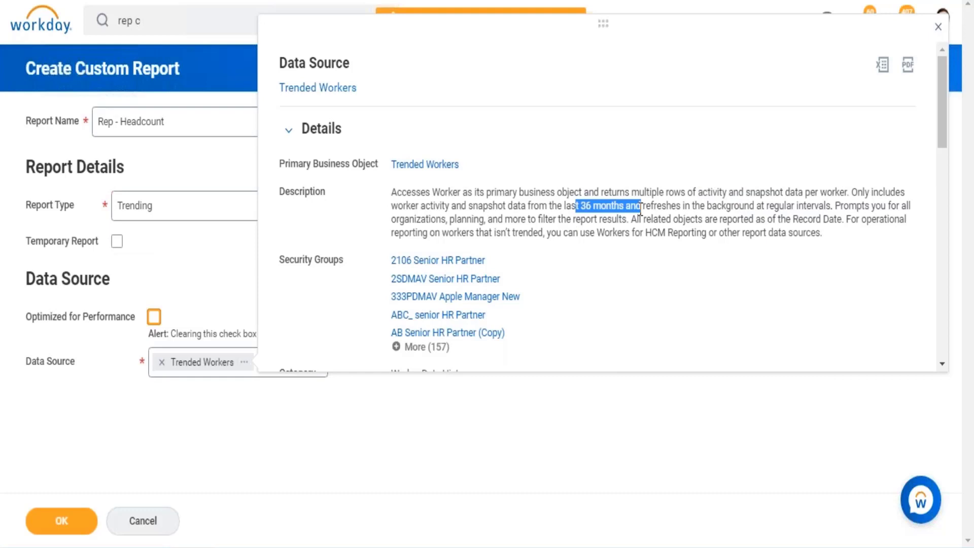
click(587, 209)
drag(587, 207, 611, 208)
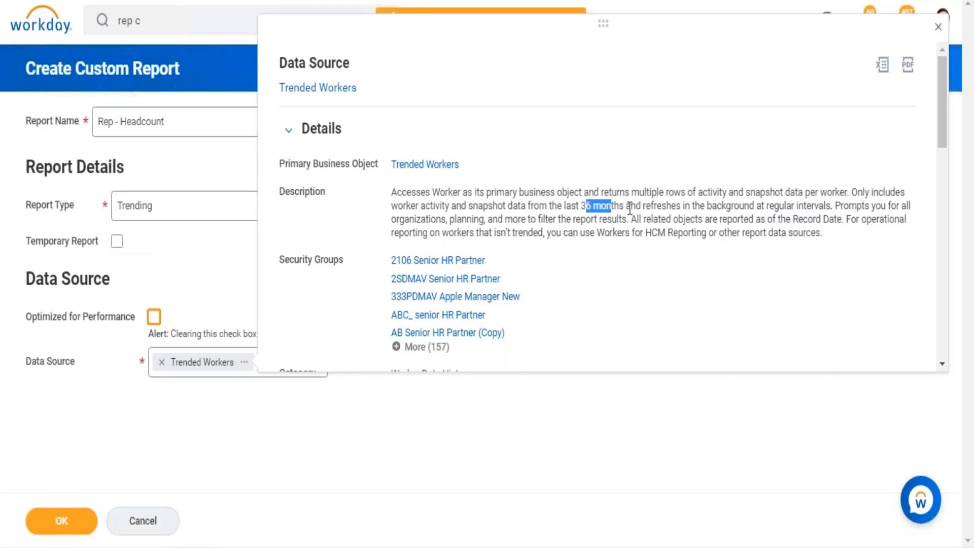
drag(702, 205, 831, 213)
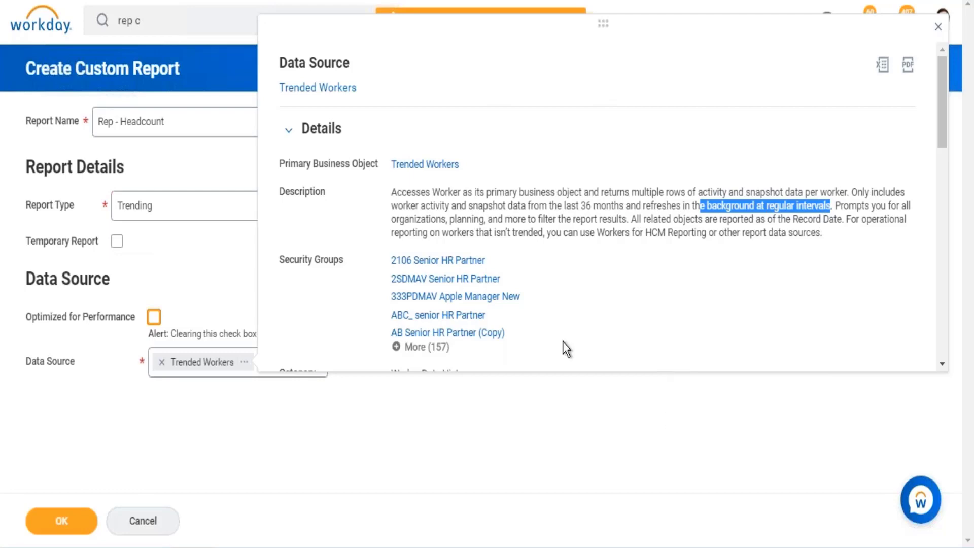
drag(412, 191, 773, 233)
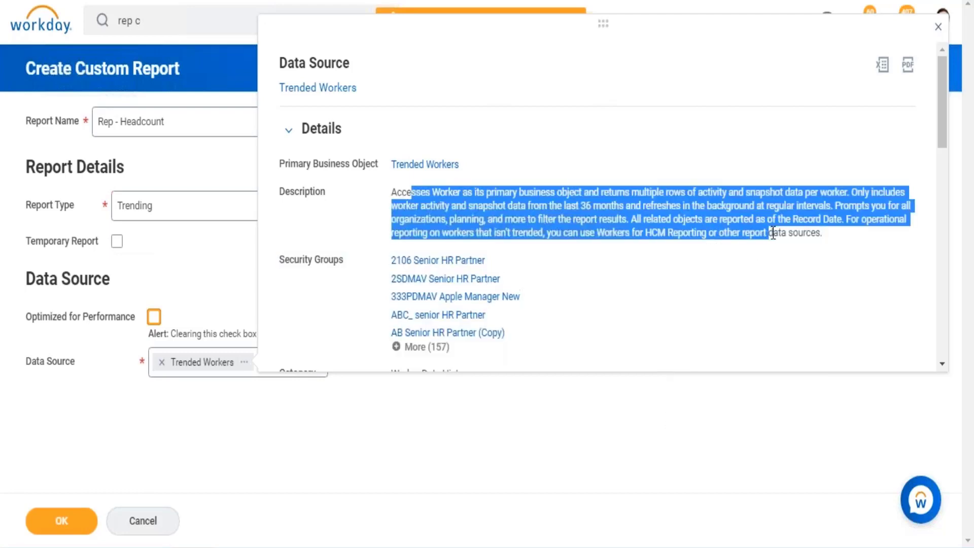
drag(497, 167, 395, 172)
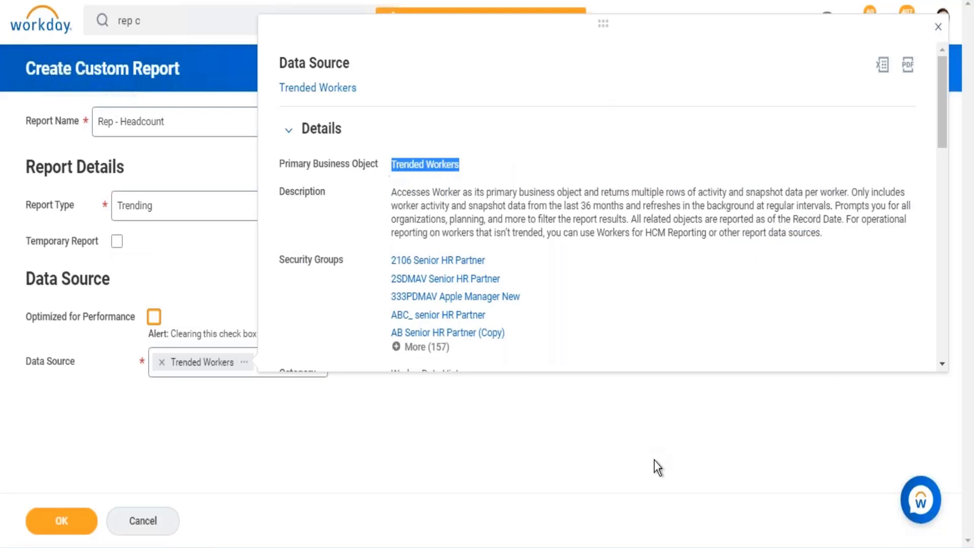
click(311, 471)
- Create the trending report and review its time period, column grouping and summarization field sections
click(47, 522)
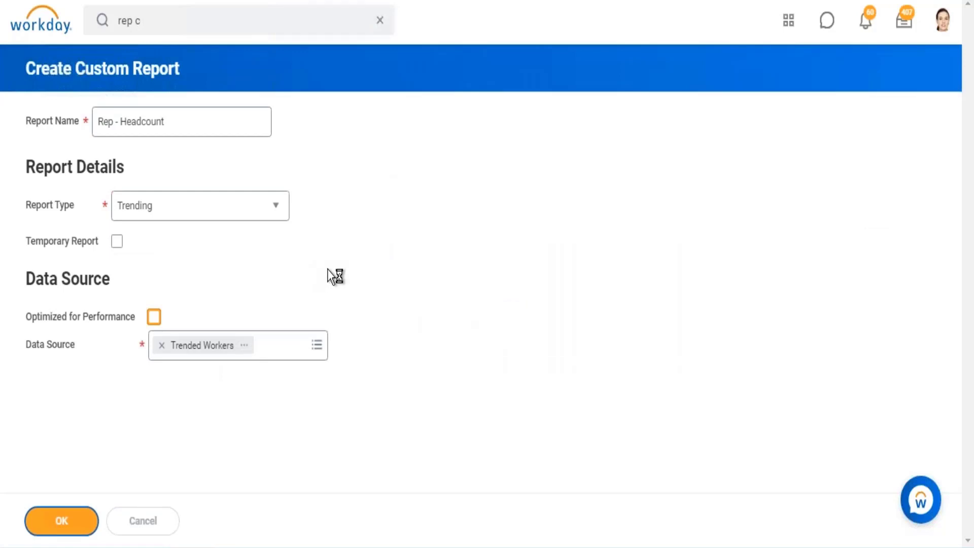
scroll(364, 263, down, 2)
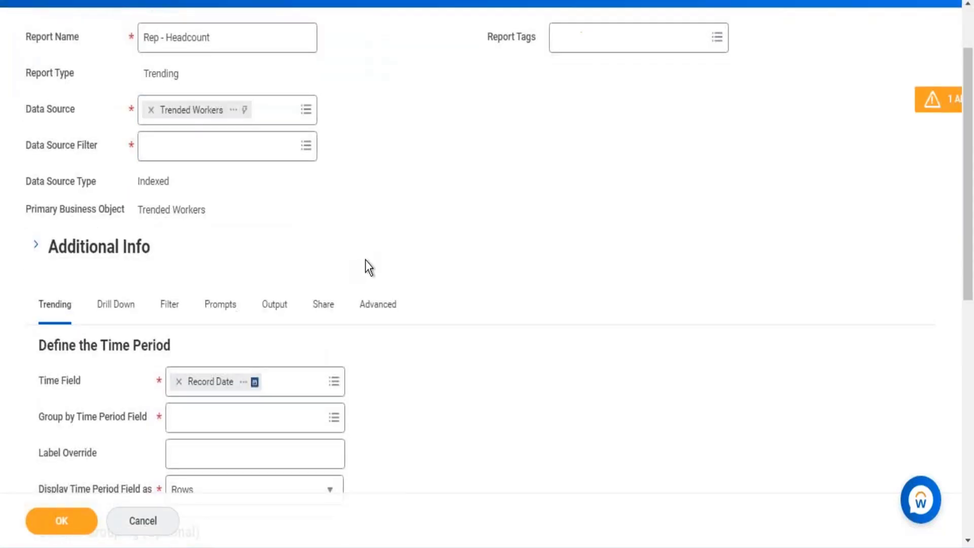
scroll(365, 260, down, 5)
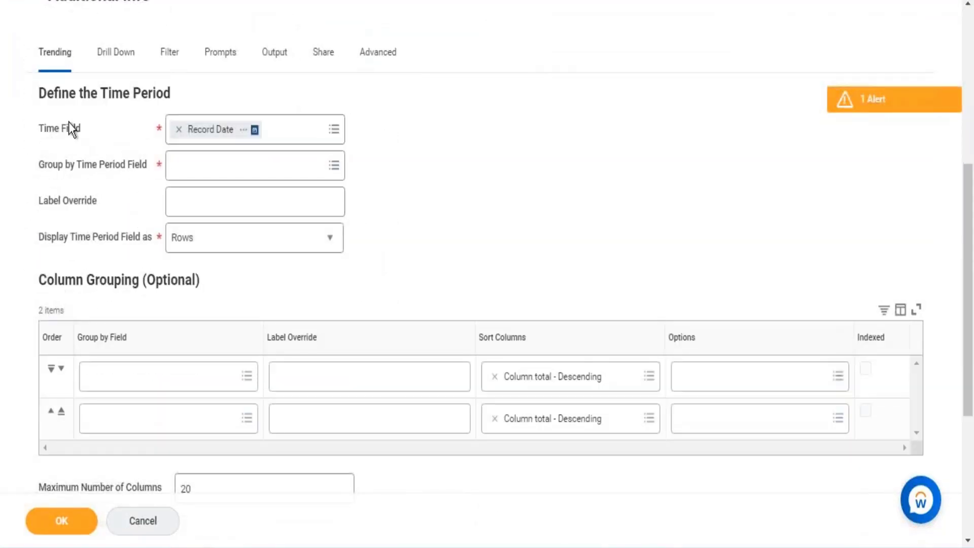
drag(105, 93, 476, 197)
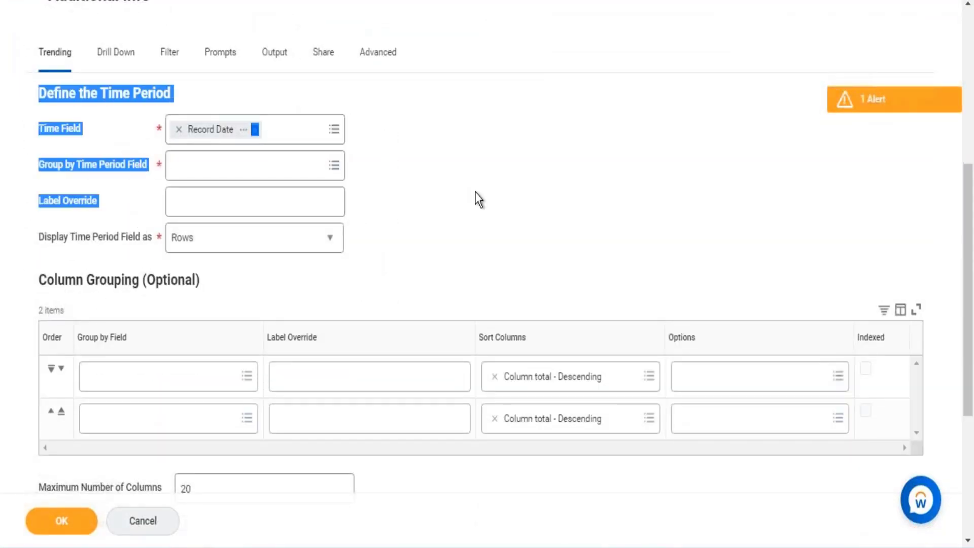
drag(75, 279, 369, 254)
scroll(369, 255, down, 5)
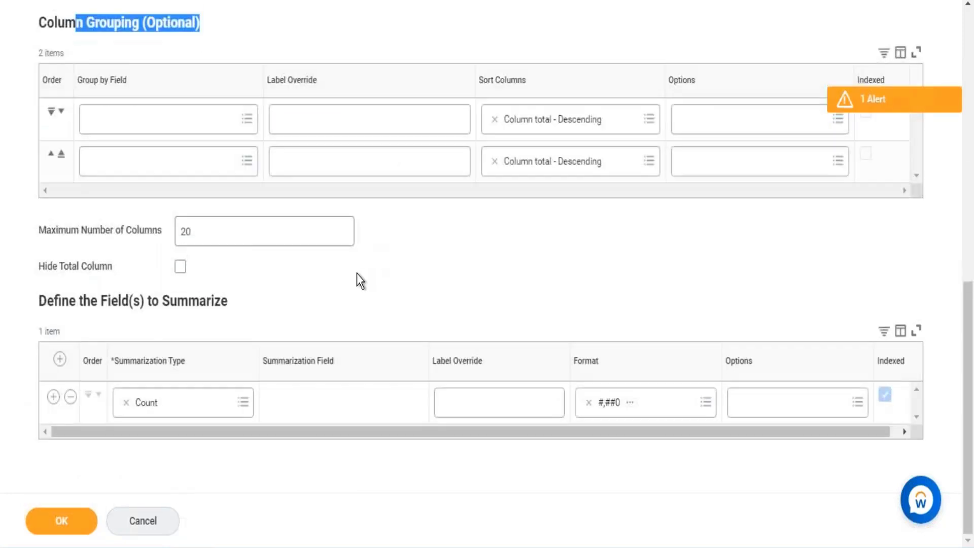
drag(140, 303, 255, 303)
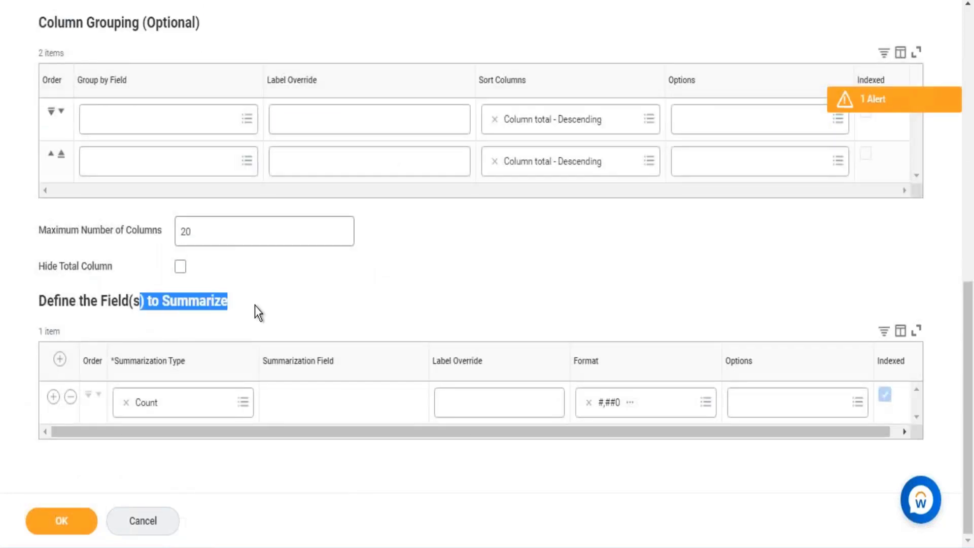
scroll(425, 305, up, 7)
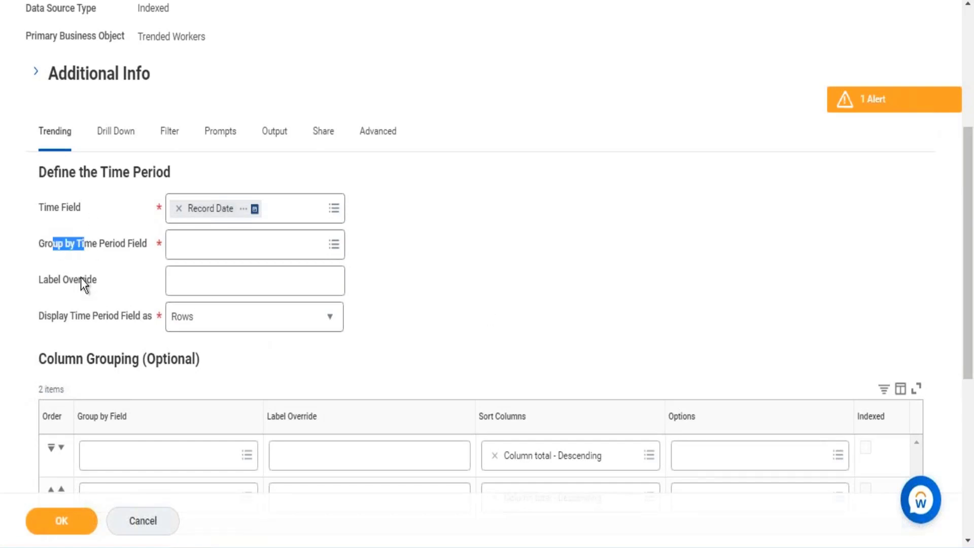
- Try displaying the time period field as Columns to compare the grouping section, and set it back to Rows
drag(91, 321, 154, 320)
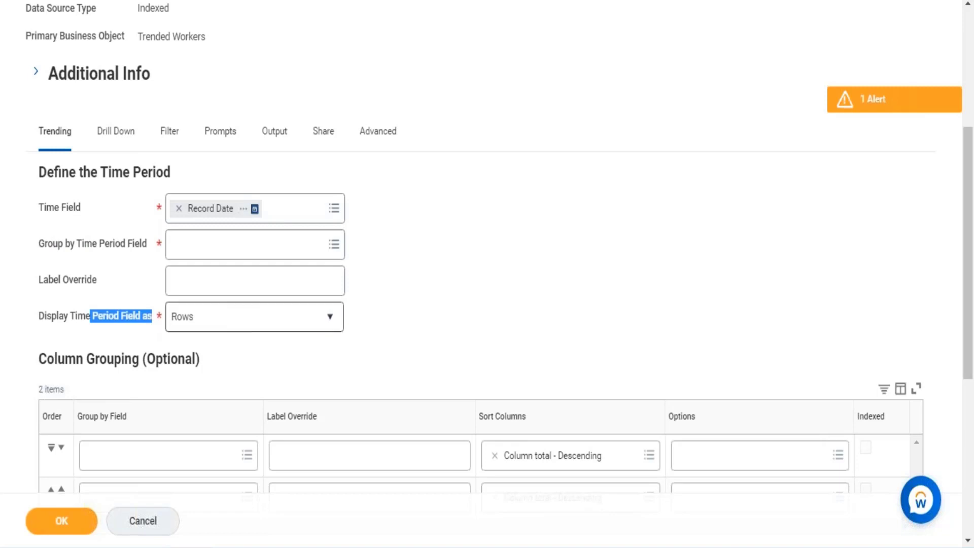
click(338, 322)
click(211, 366)
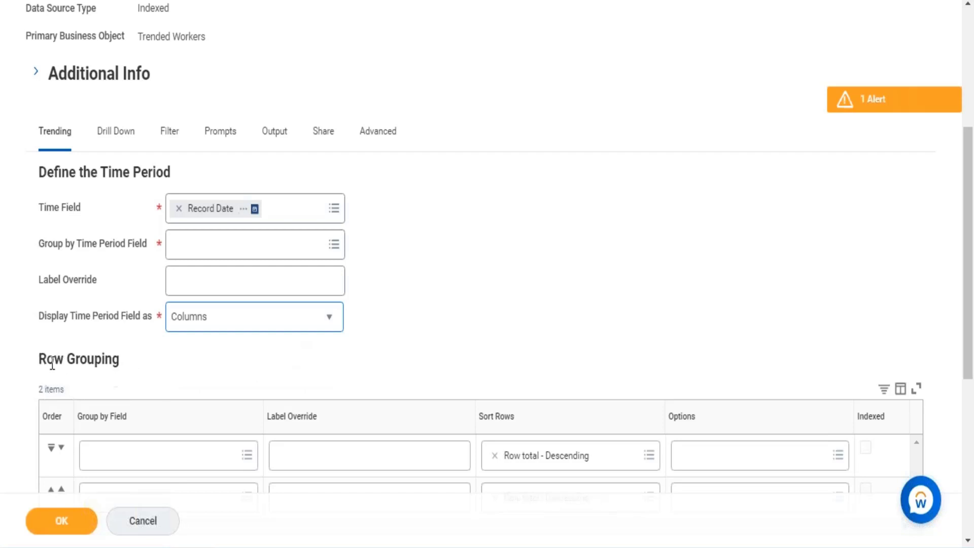
drag(40, 359, 105, 359)
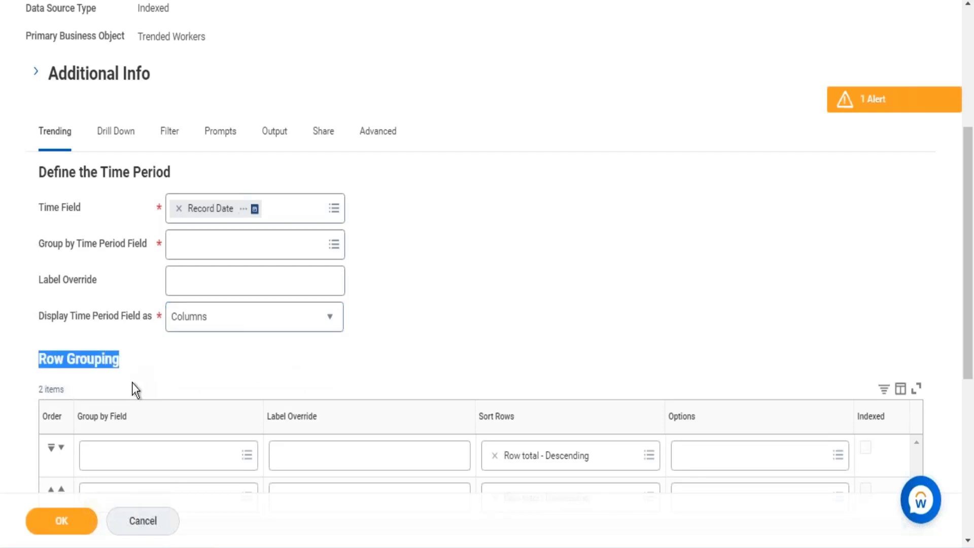
click(330, 323)
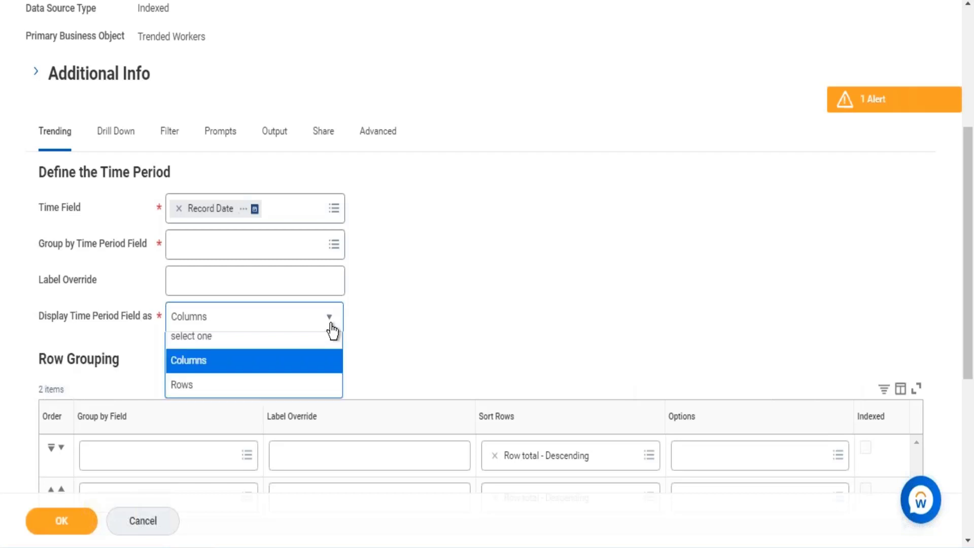
click(185, 392)
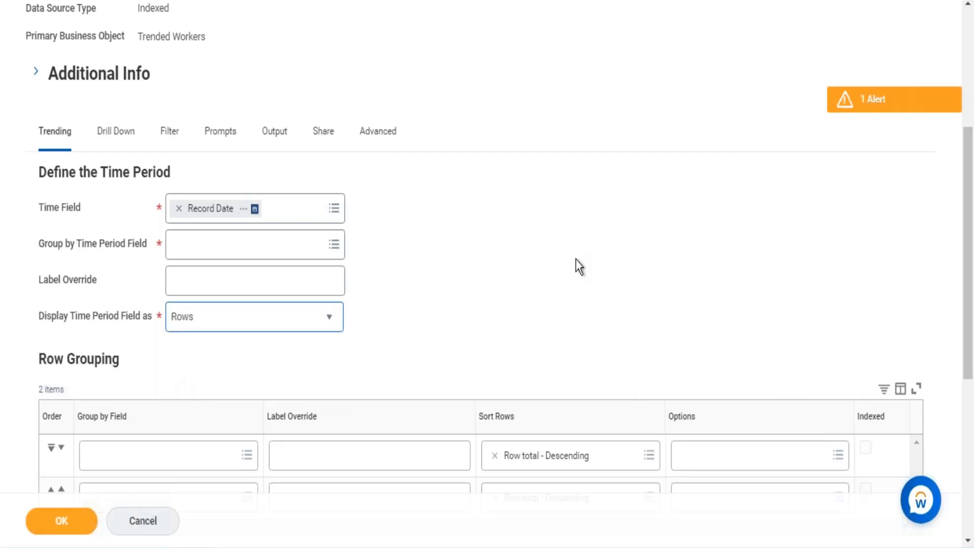
- Group the report's time period by Year-Quarter
drag(52, 244, 134, 244)
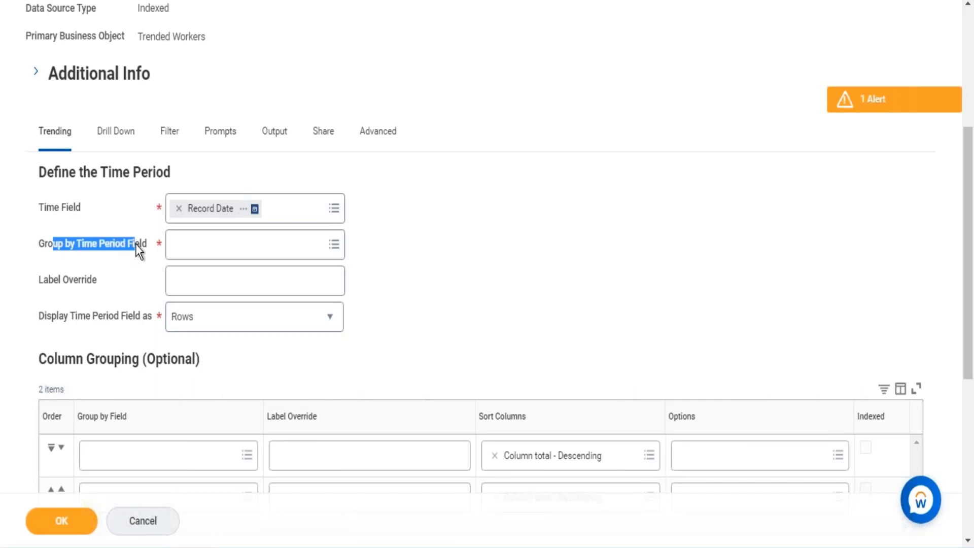
click(333, 245)
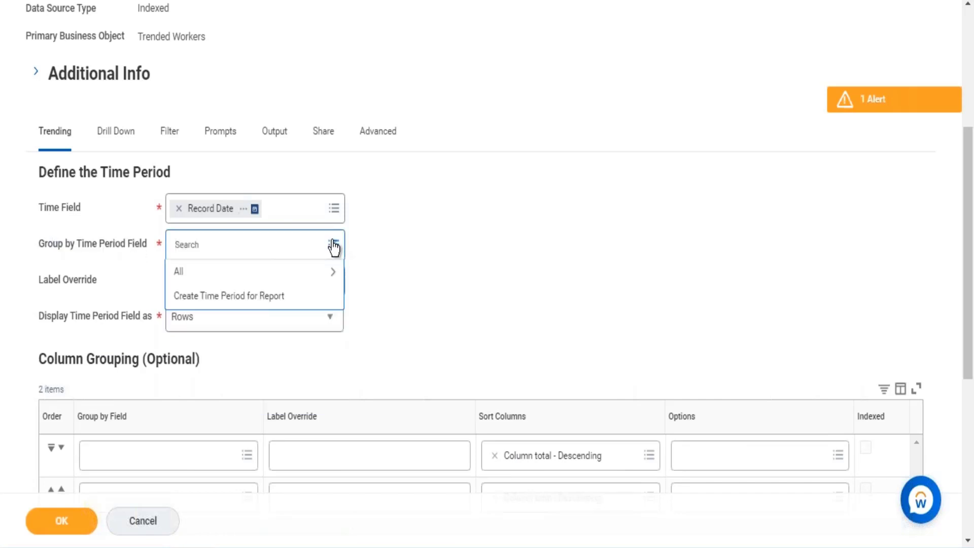
click(303, 276)
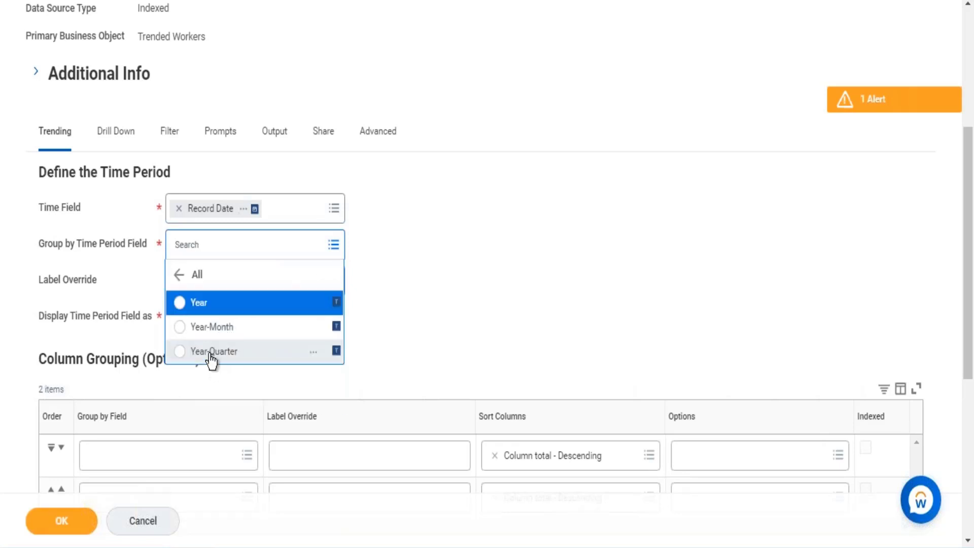
click(212, 355)
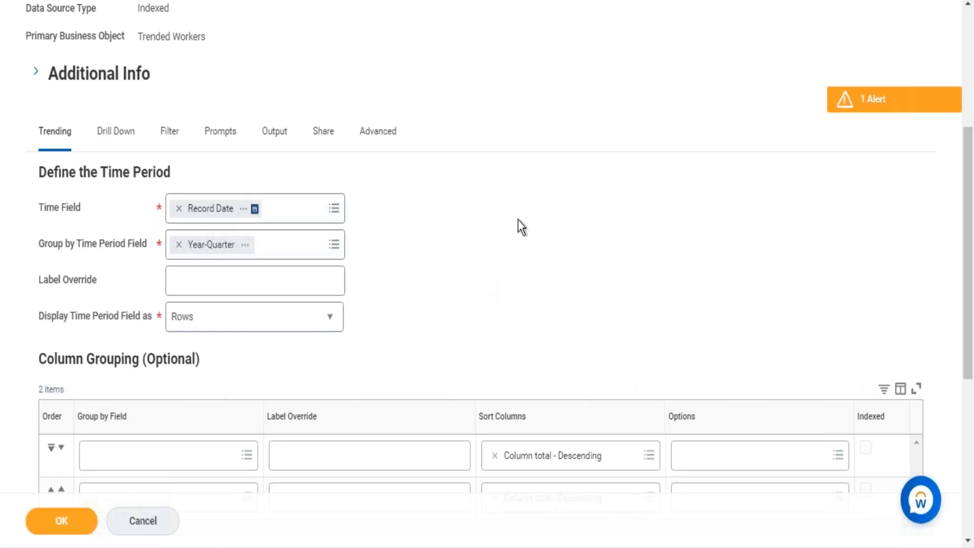
- Open the Trended Workers data source details and reread the description for how much history it covers and how it refreshes
scroll(521, 226, up, 3)
click(234, 105)
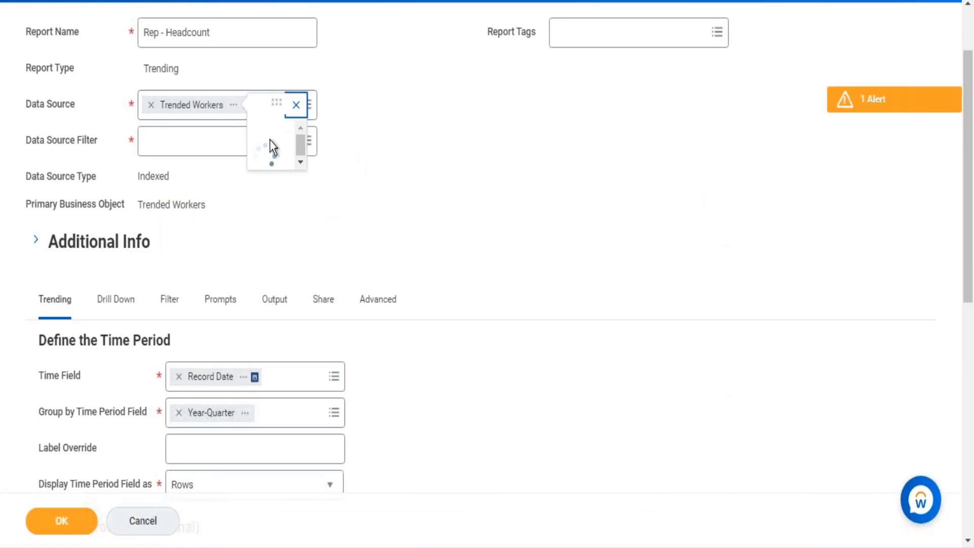
drag(560, 282, 396, 270)
click(826, 325)
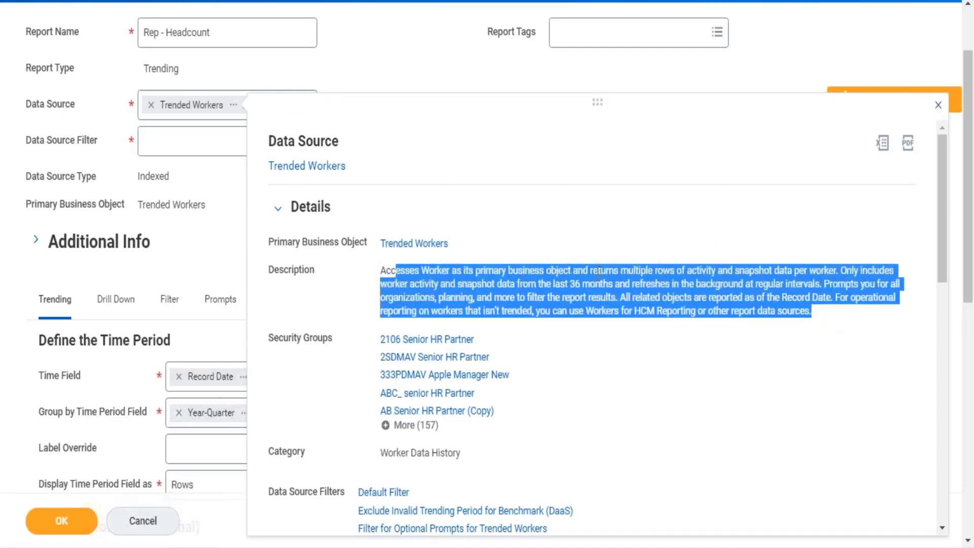
drag(555, 283, 608, 284)
click(591, 149)
click(631, 71)
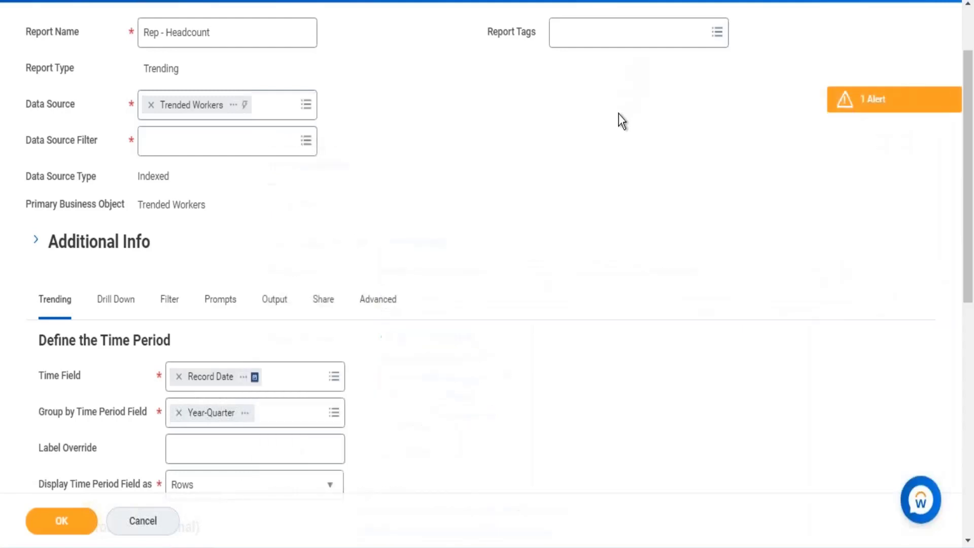
- Set Hire Count as the summarization field of the existing Sum row
scroll(558, 178, down, 10)
scroll(490, 274, up, 5)
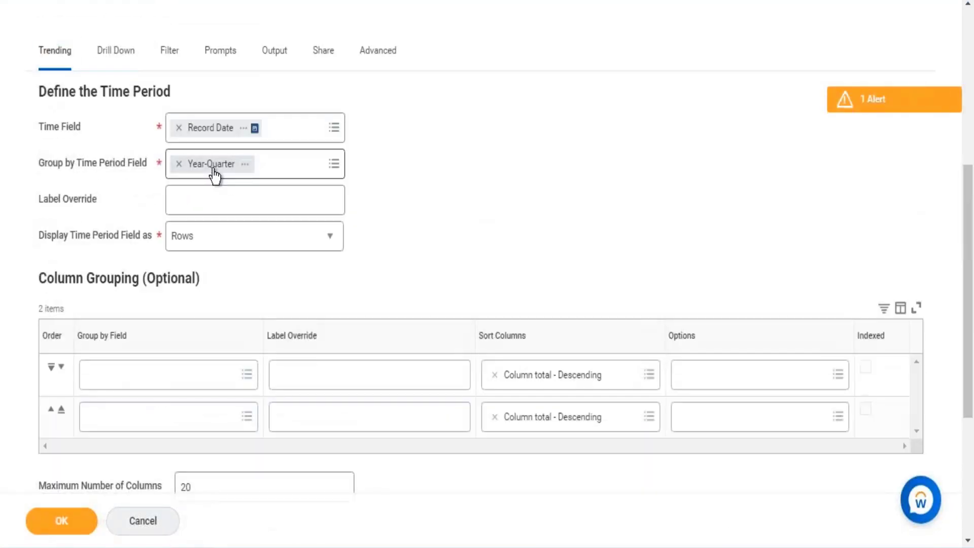
scroll(400, 432, down, 5)
click(343, 419)
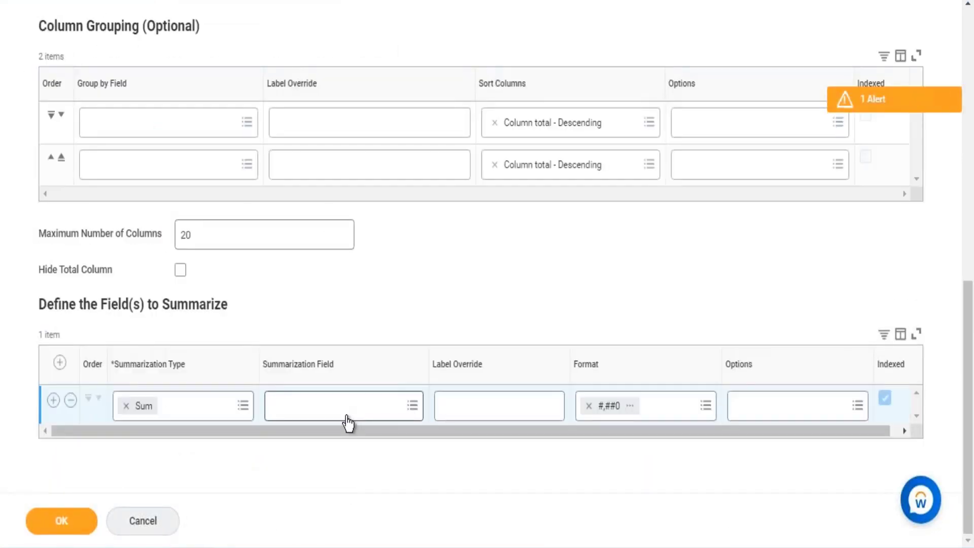
text(hire count)
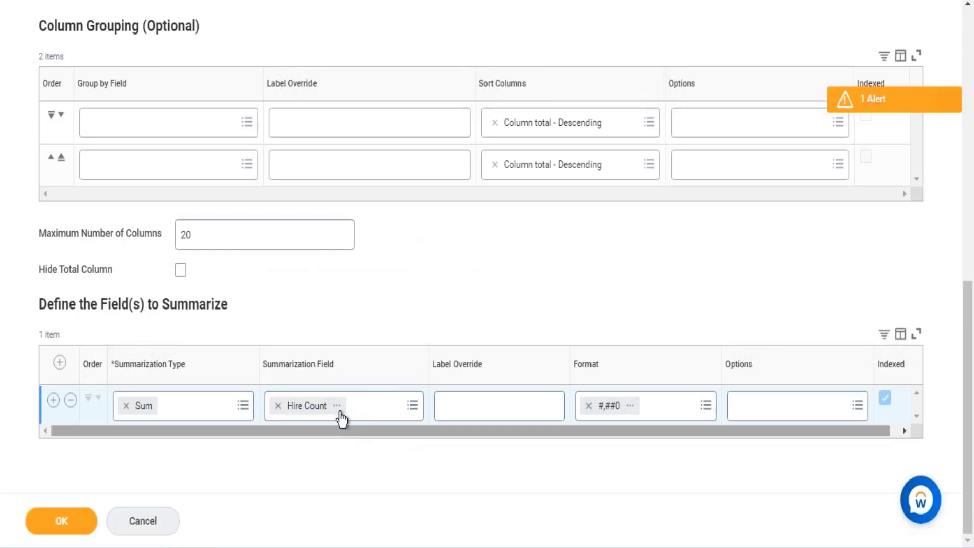
- Open the details of the Hire Count field and examine its business object and description
click(336, 405)
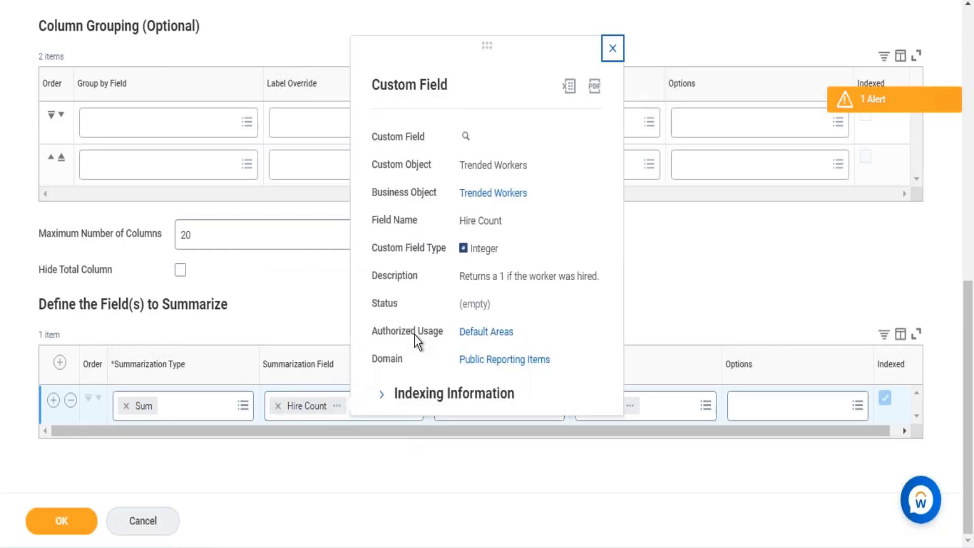
drag(546, 194, 452, 199)
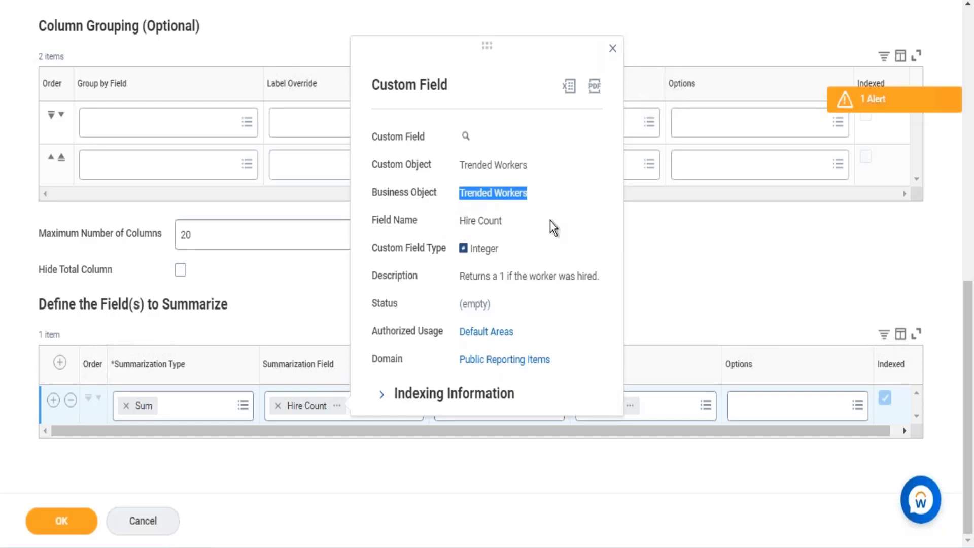
click(738, 250)
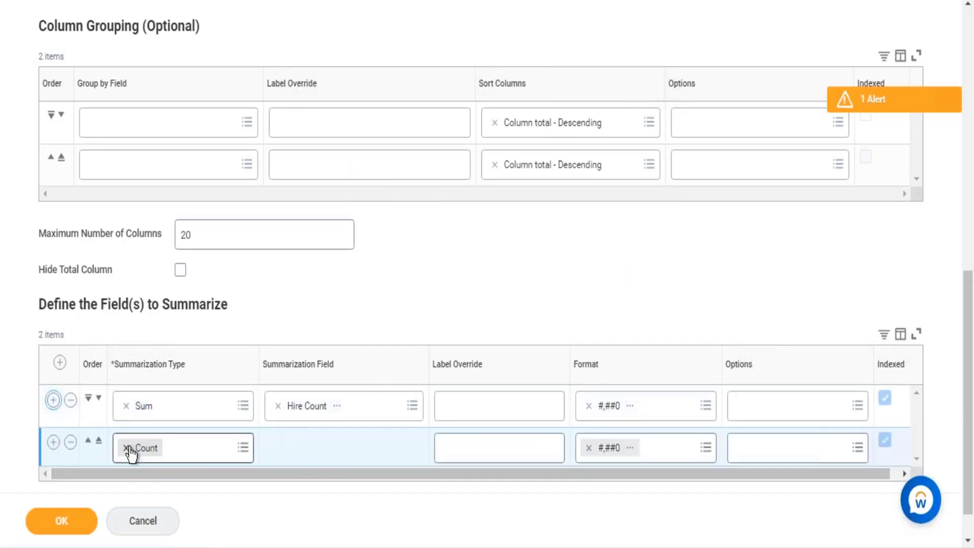
- Set the second summarization row's type to Sum and search its summarization field for "term count"
click(127, 448)
text(sum)
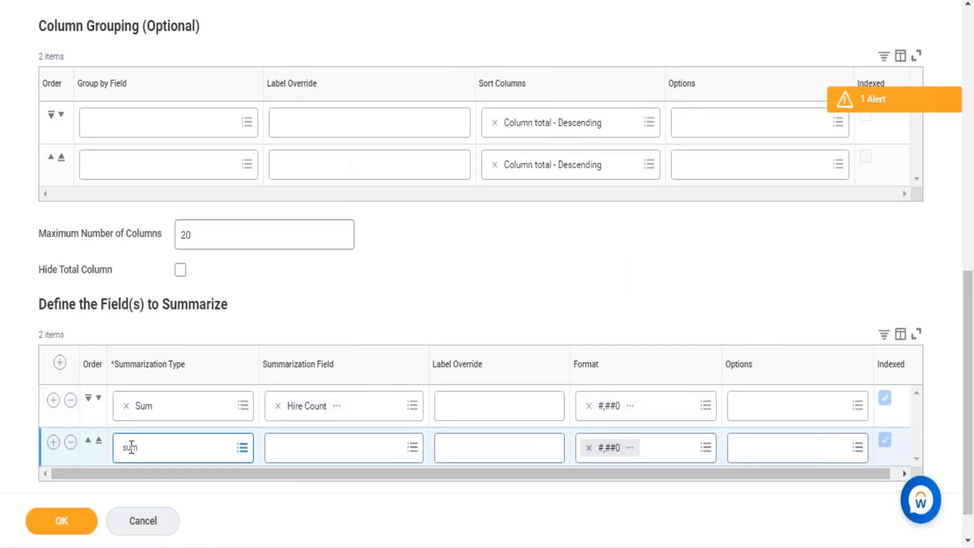
key(Return)
click(339, 449)
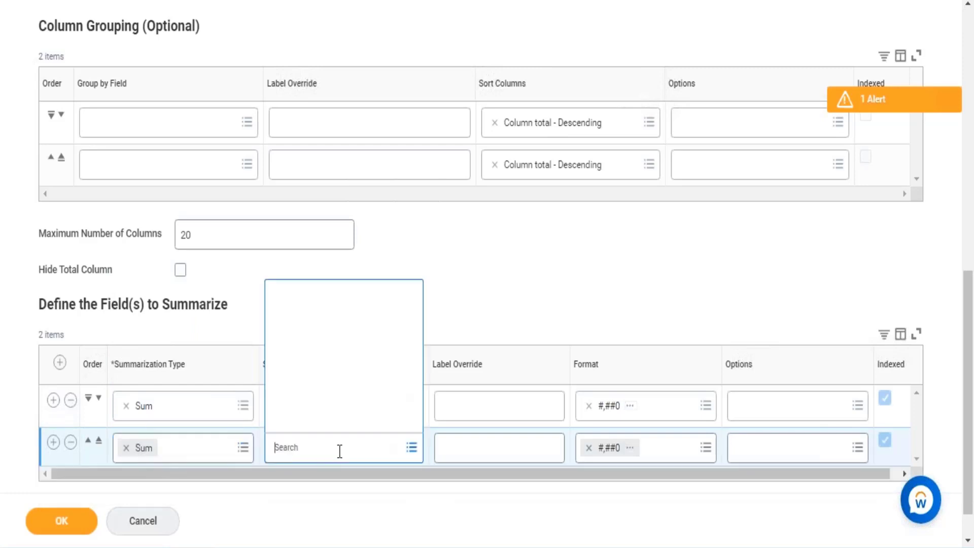
text(term cou)
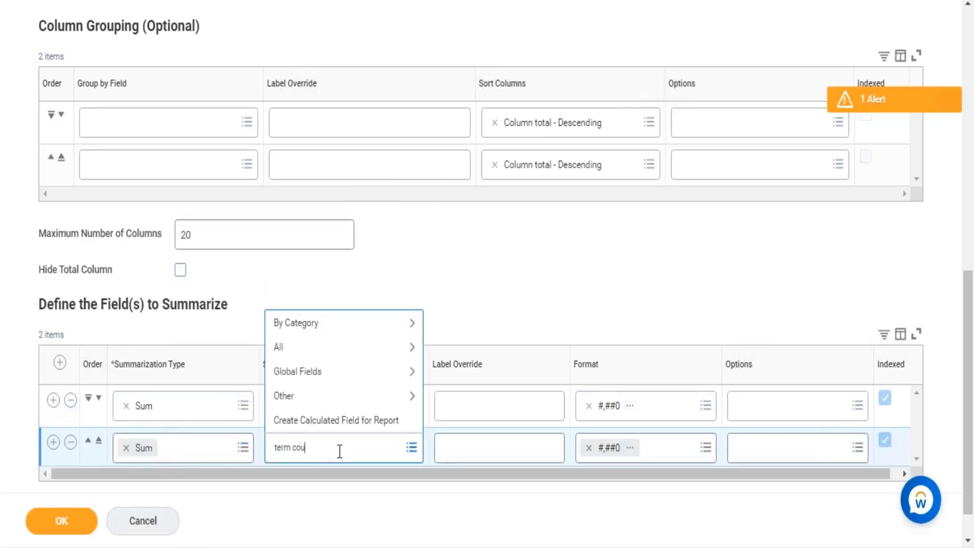
text(nt)
key(Return)
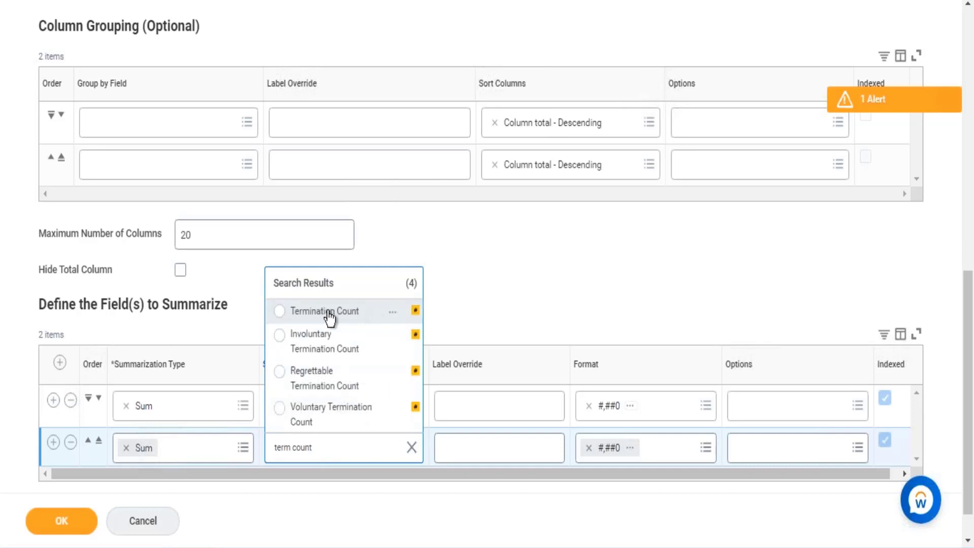
click(328, 311)
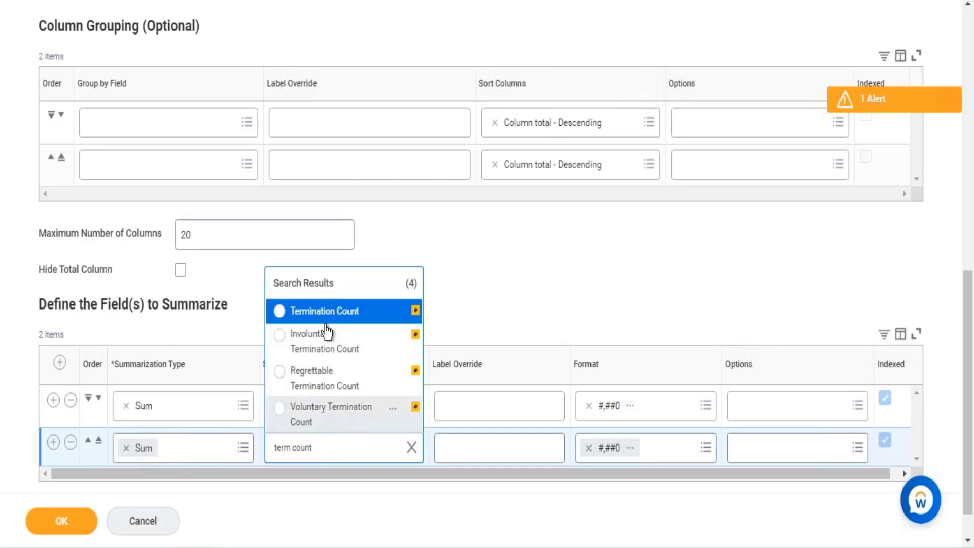
click(327, 321)
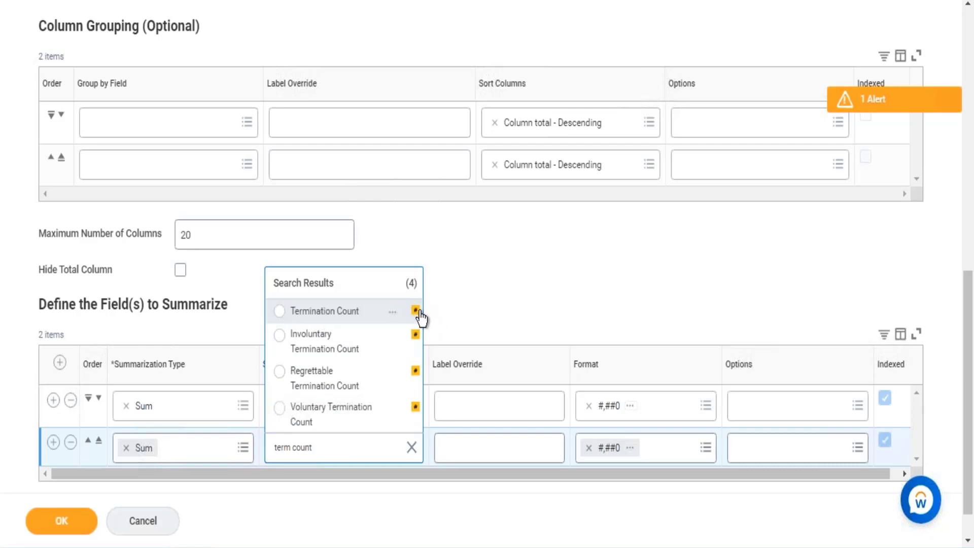
- Review the Termination Count field's details and indexing information, and choose it as the second row's summarization field
click(393, 311)
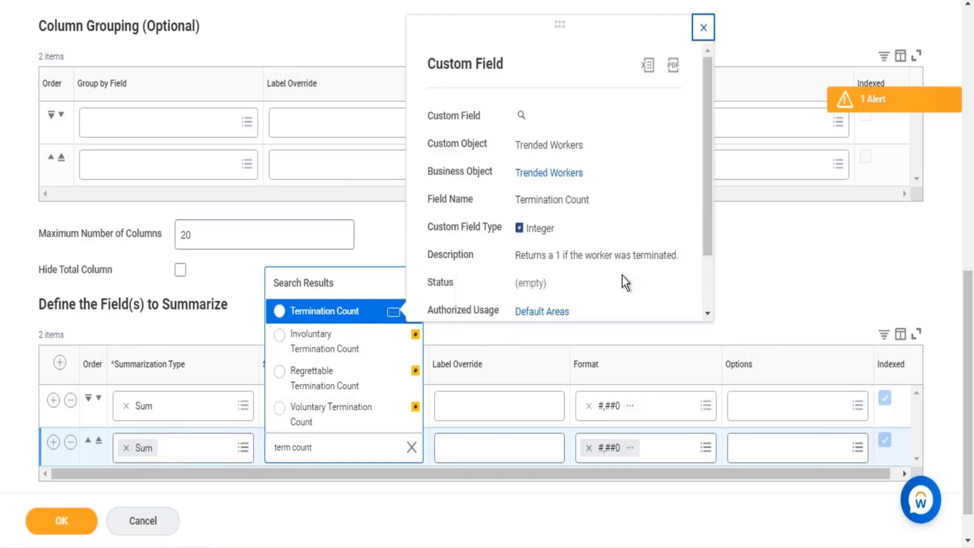
scroll(556, 226, down, 2)
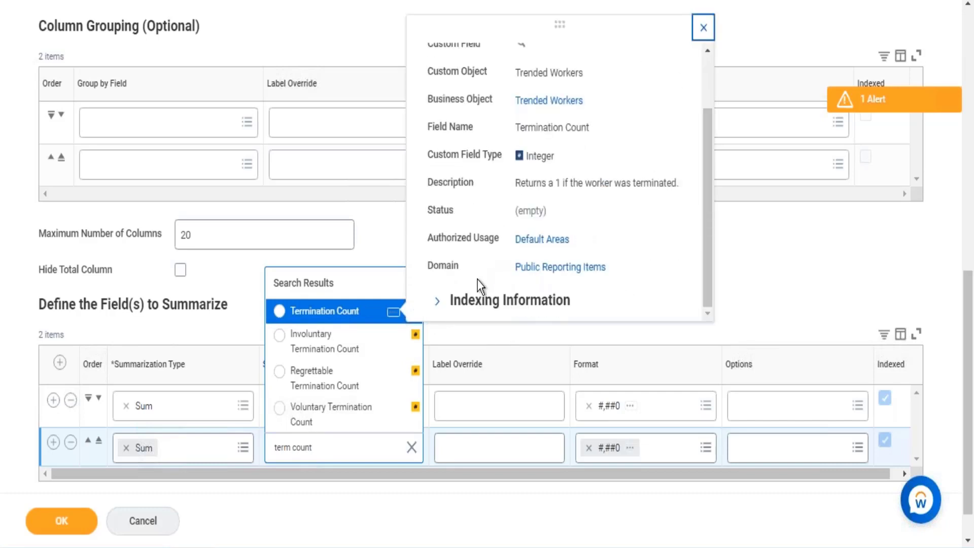
scroll(477, 280, down, 1)
click(436, 260)
scroll(518, 208, down, 2)
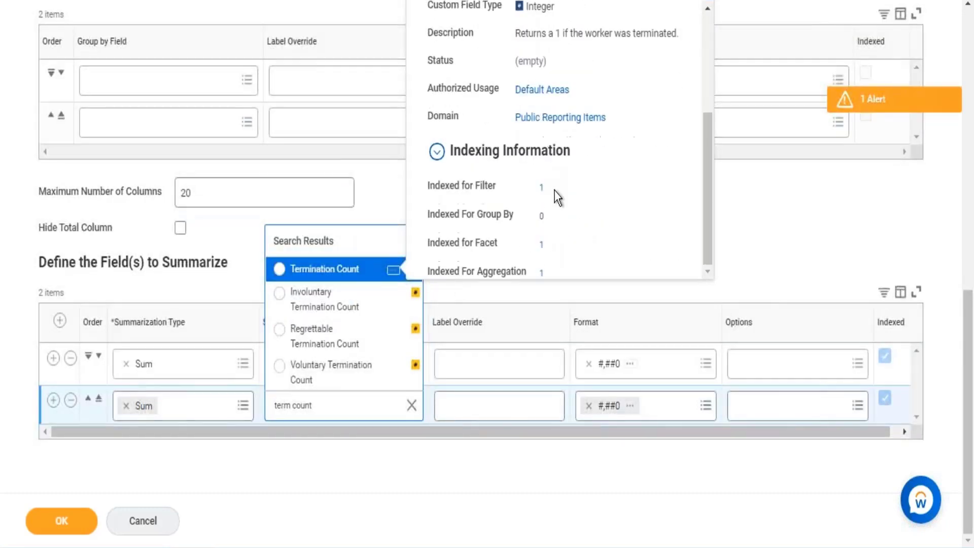
drag(446, 245, 514, 241)
drag(458, 186, 505, 186)
scroll(644, 200, up, 3)
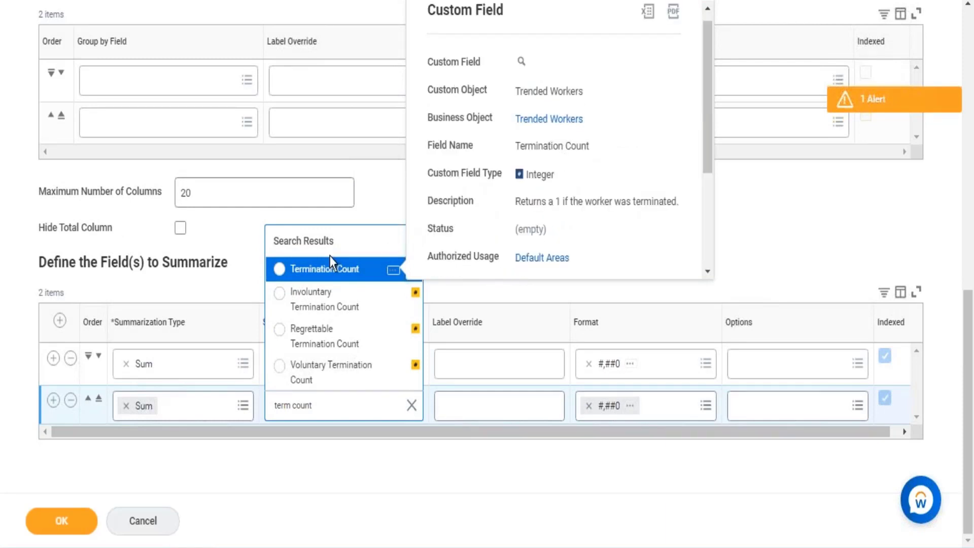
click(323, 273)
- Add a third summarization row of type Sum on the Ending Headcount field
click(52, 413)
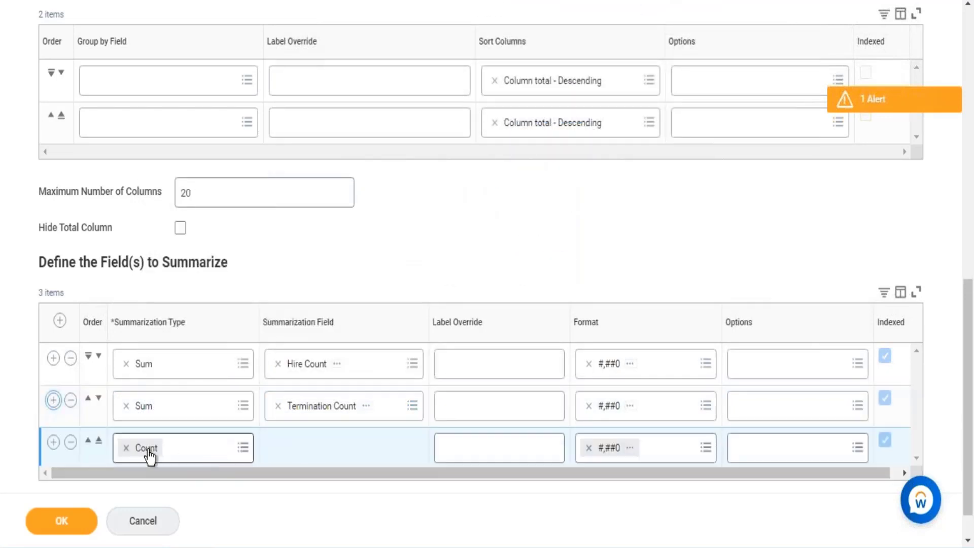
click(127, 452)
text(sum)
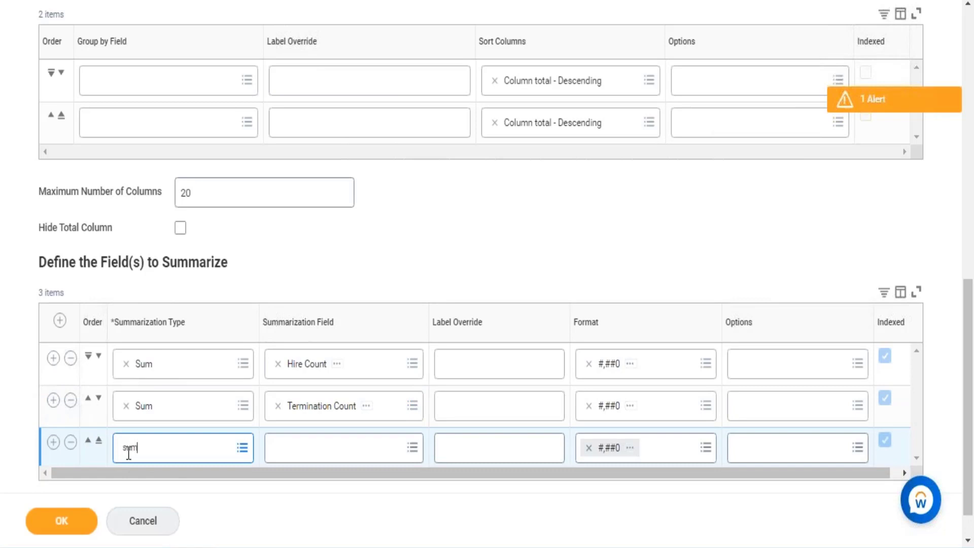
key(Return)
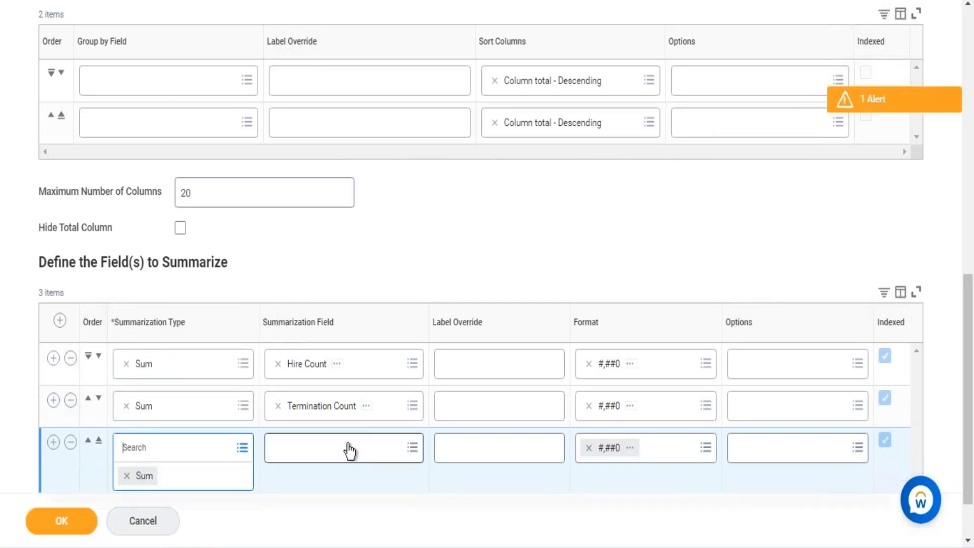
click(347, 449)
text(end head)
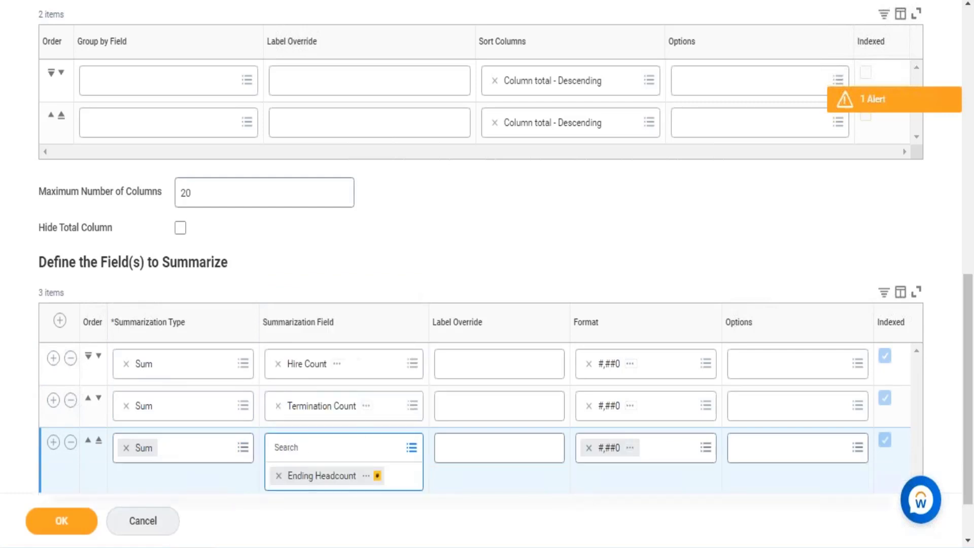
click(560, 247)
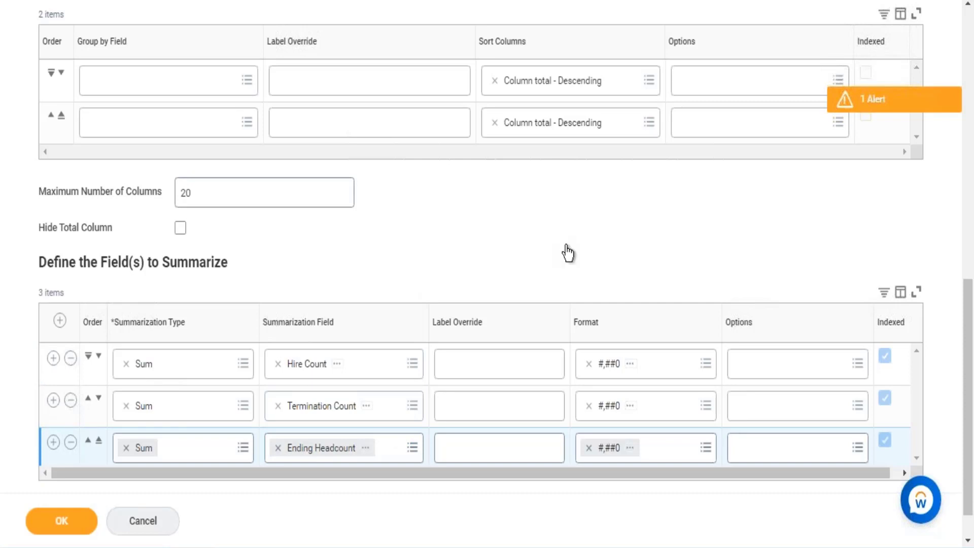
- Set the report's output type to Chart and Table and return to the trending settings
scroll(563, 247, up, 5)
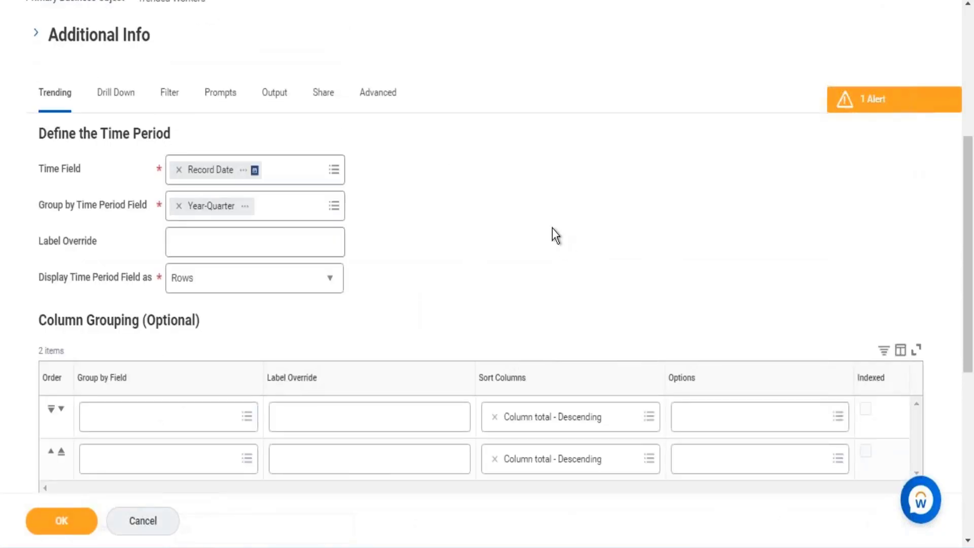
click(275, 94)
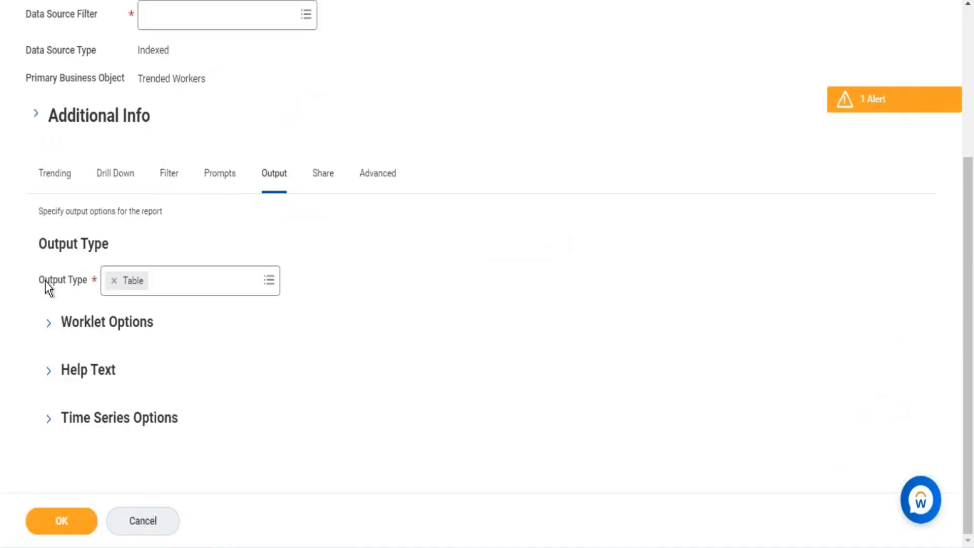
drag(45, 281, 79, 280)
click(269, 282)
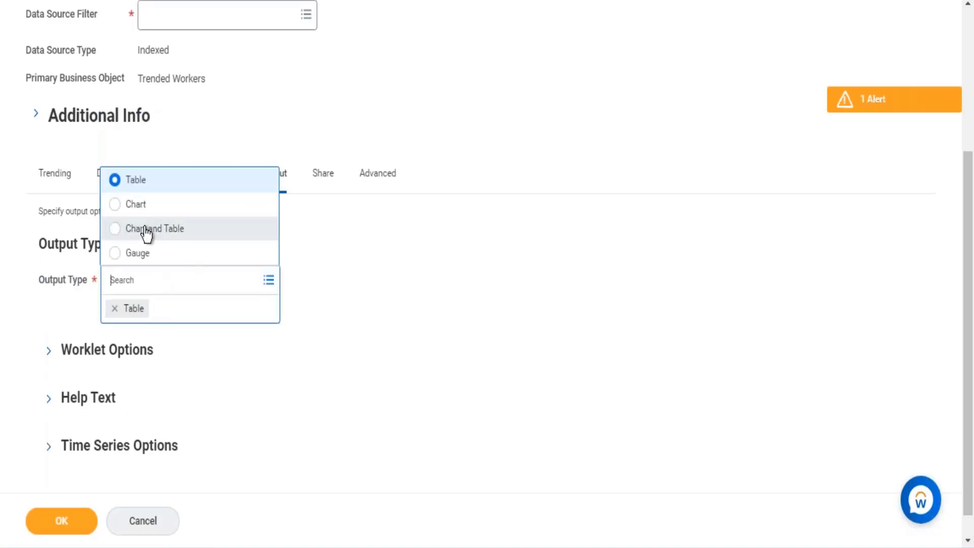
click(149, 231)
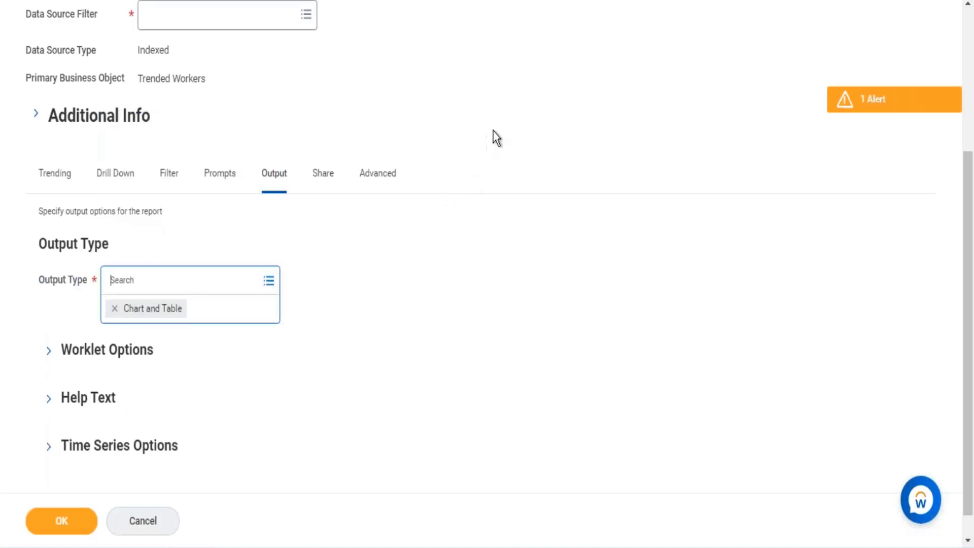
click(269, 280)
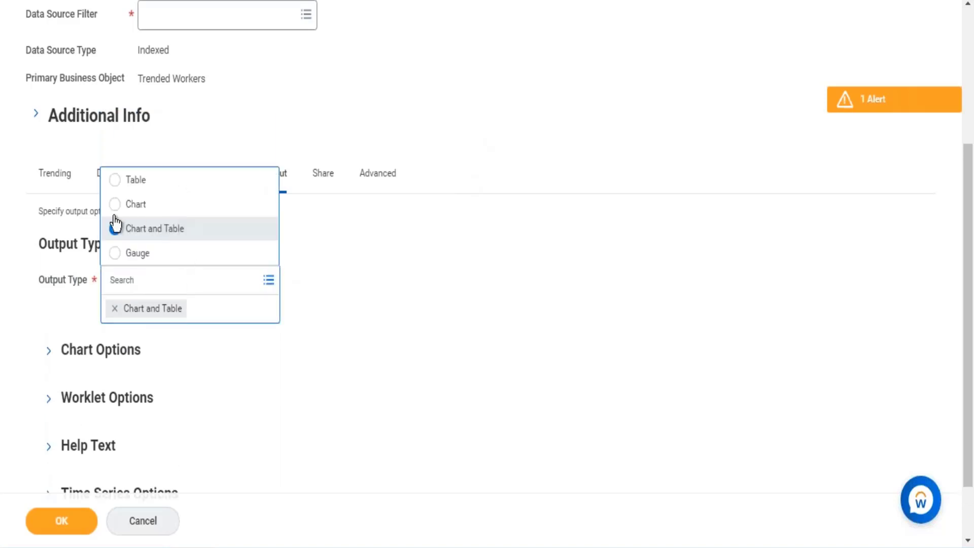
click(613, 142)
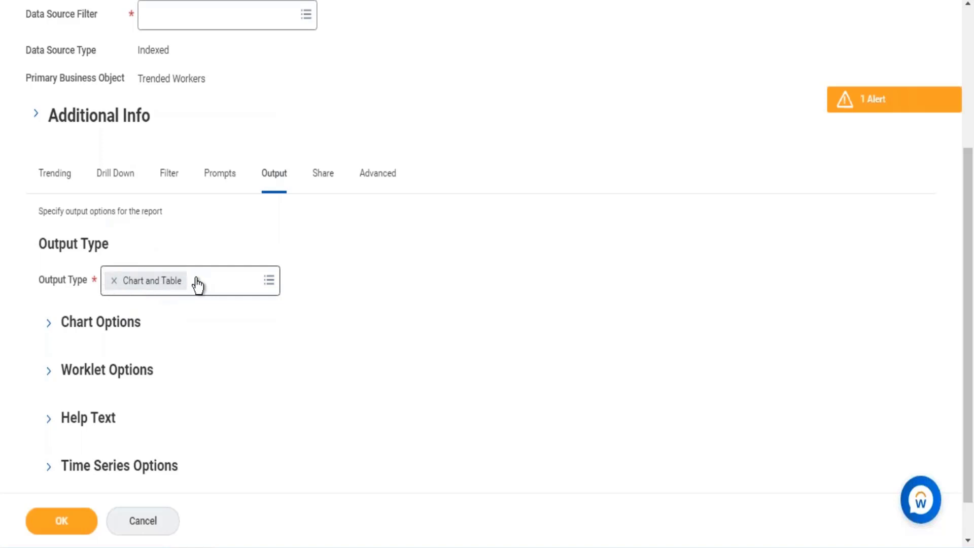
click(59, 189)
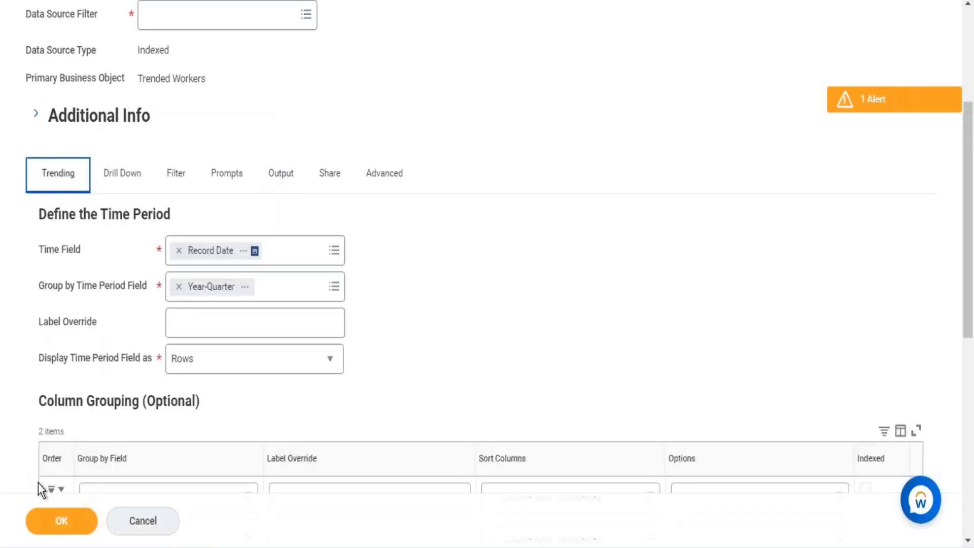
- Set the report's data source filter to Default Filter and save the report definition
click(76, 521)
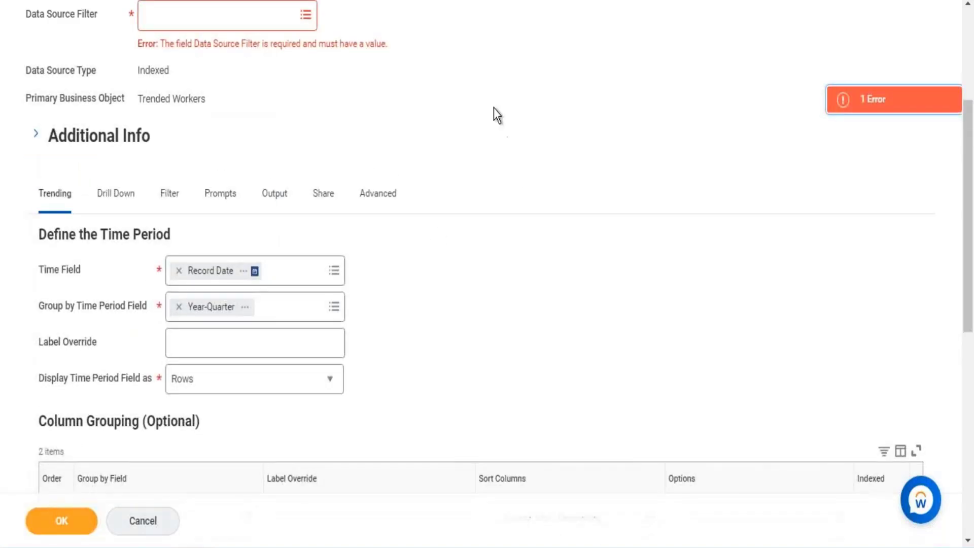
scroll(494, 108, up, 5)
click(306, 230)
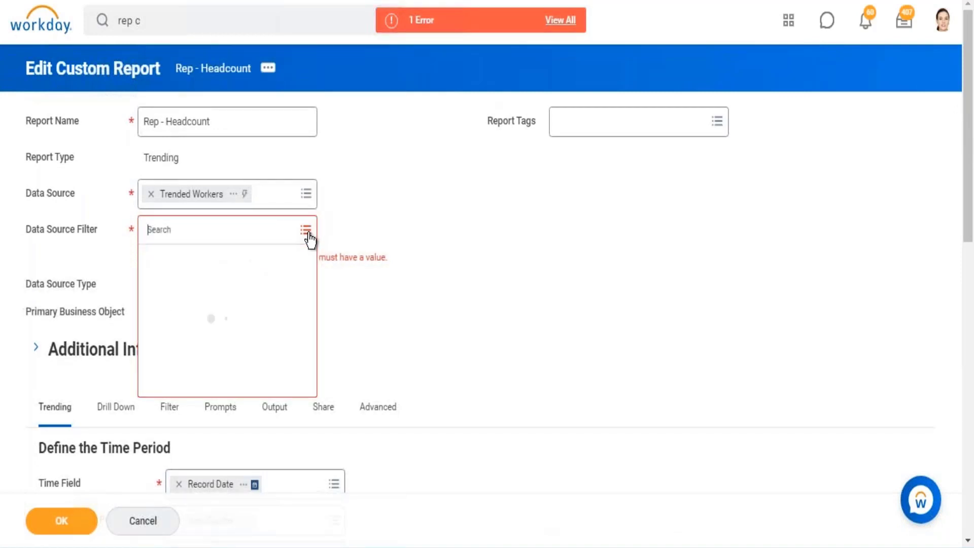
click(171, 258)
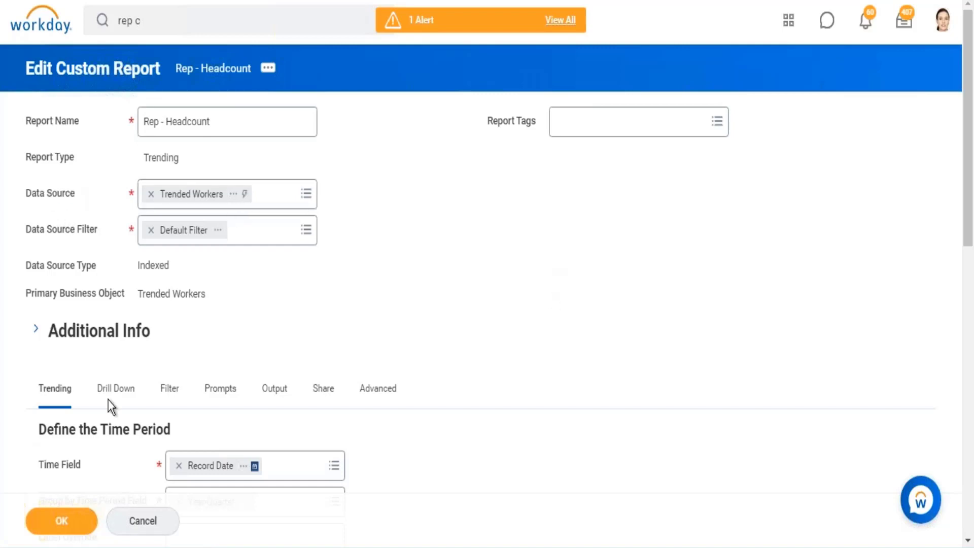
click(70, 530)
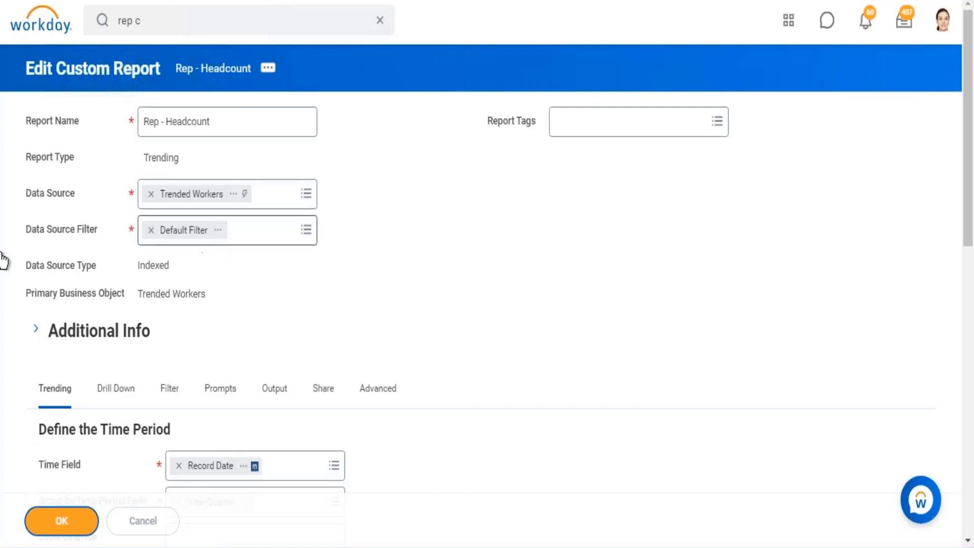
click(61, 521)
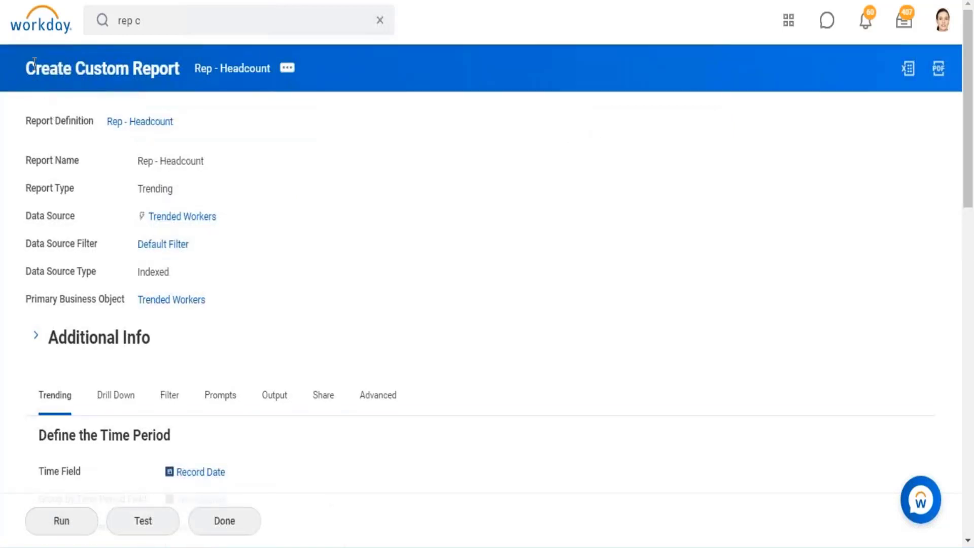
- Review the saved report's data source and its instance filter conditions
drag(115, 215, 260, 221)
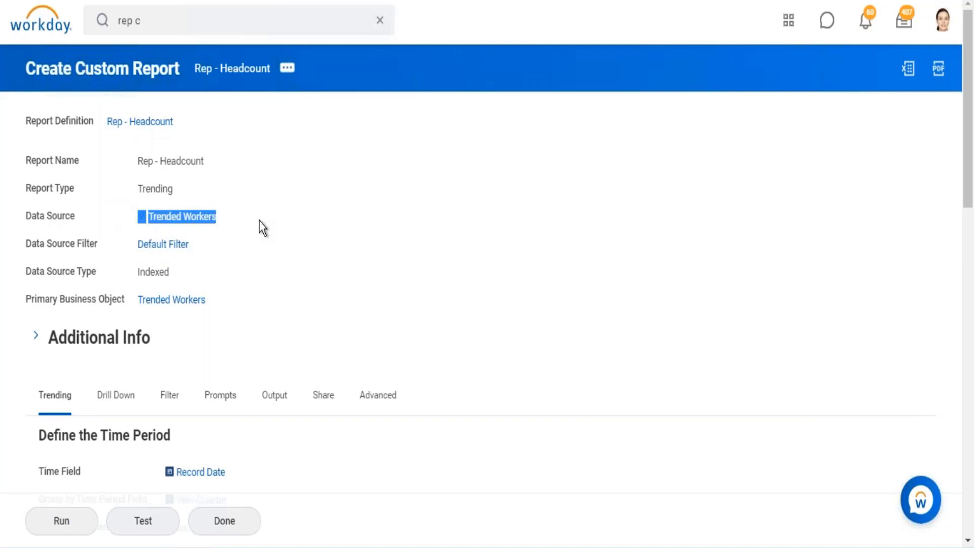
click(453, 221)
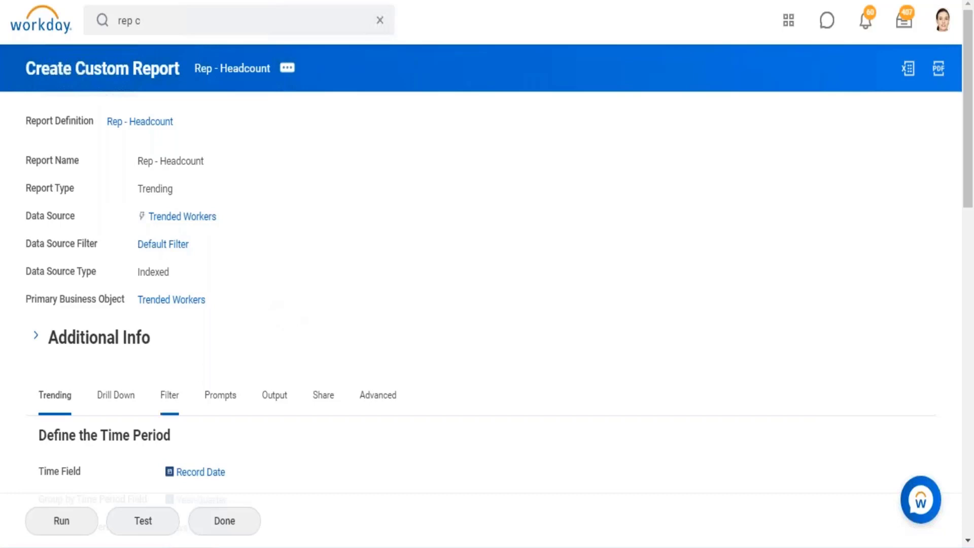
click(171, 397)
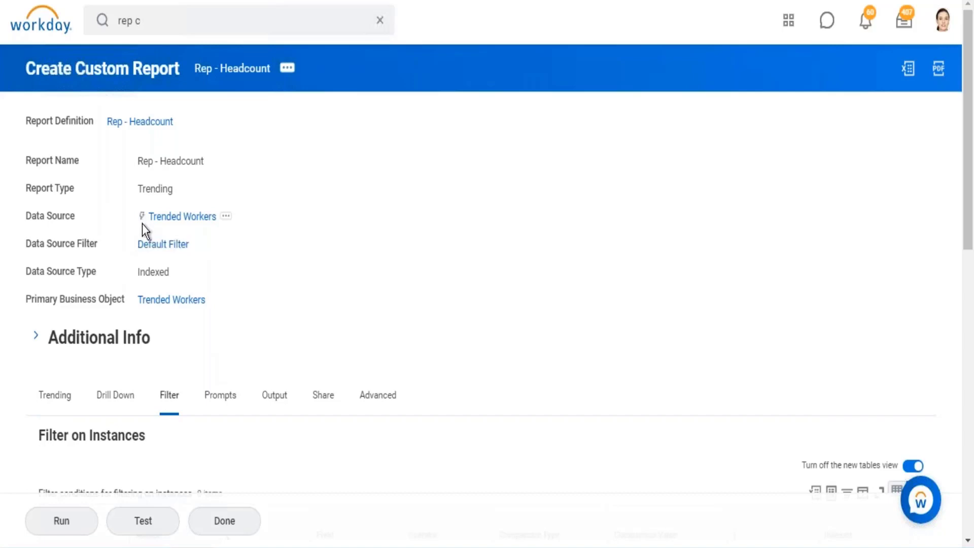
scroll(164, 457, down, 5)
- Run the Rep - Headcount report and review its prompts, including the required time series dates
click(71, 523)
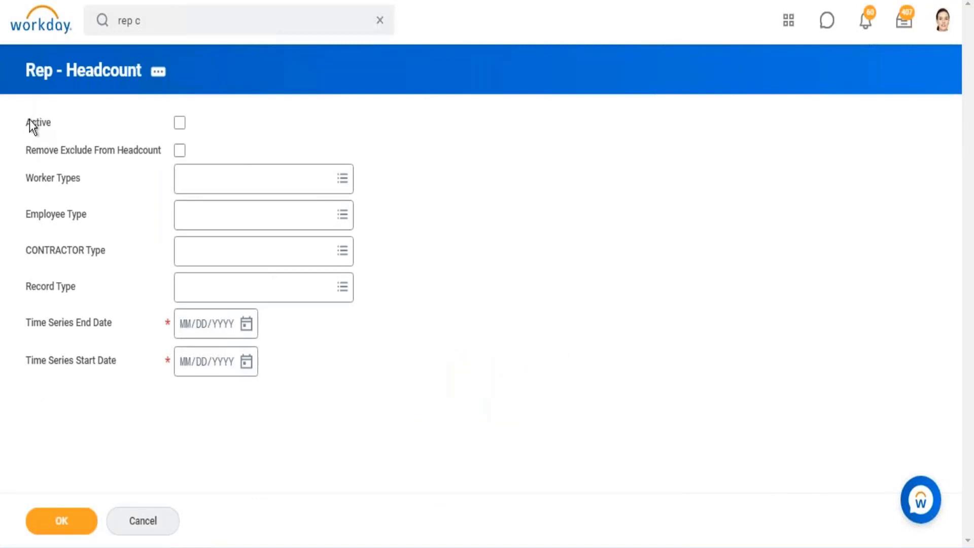
drag(29, 120, 307, 369)
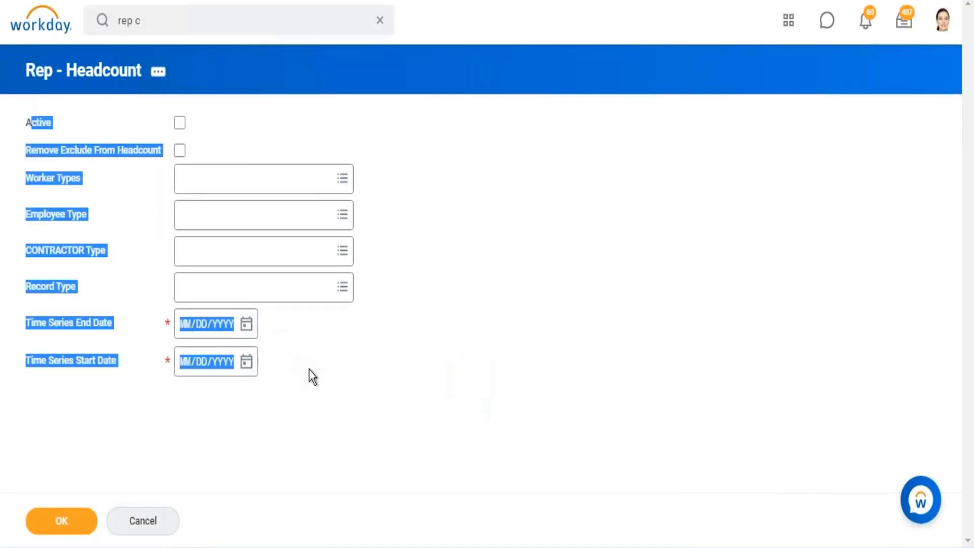
click(399, 340)
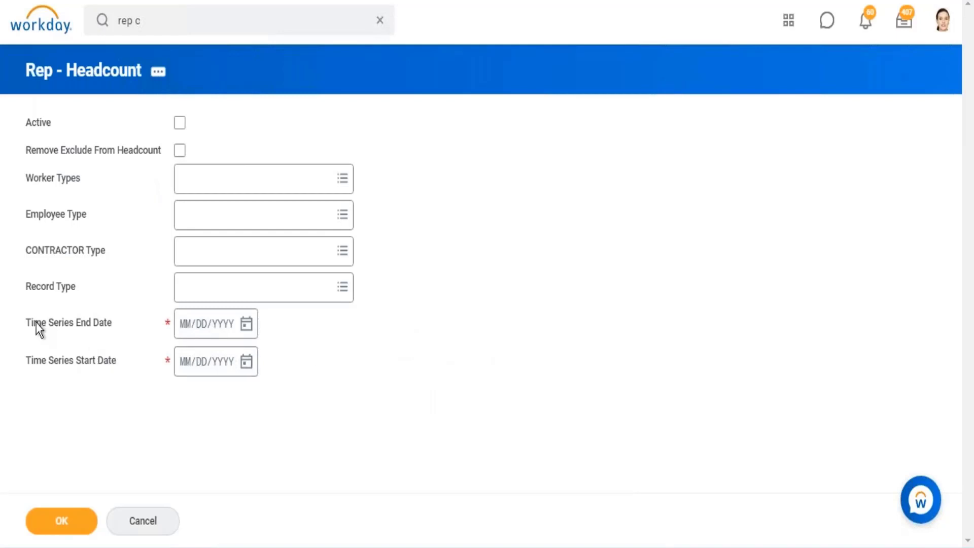
drag(35, 324, 315, 361)
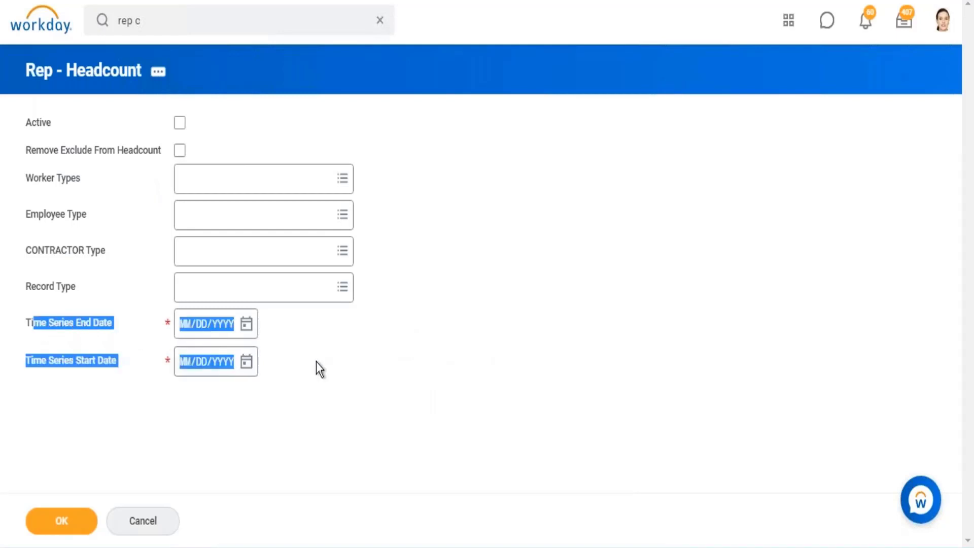
click(371, 357)
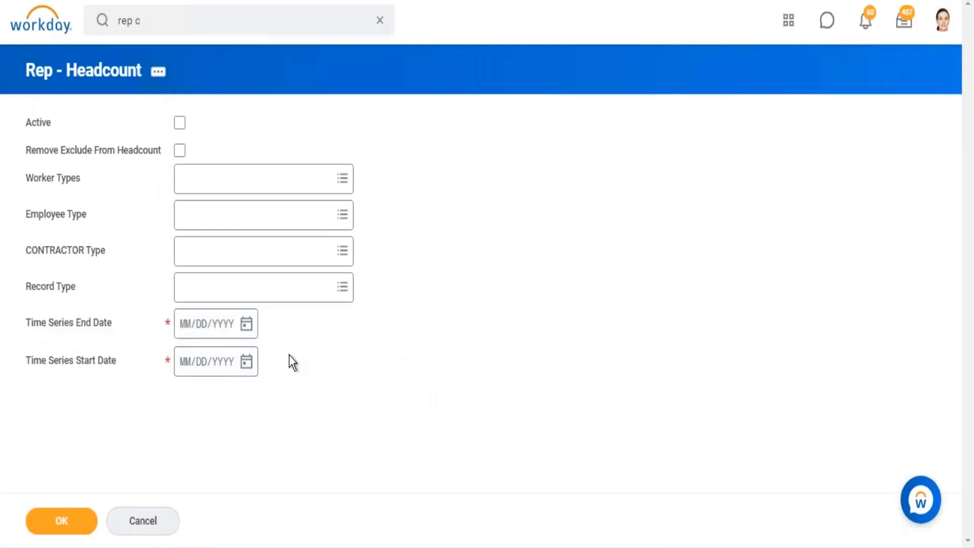
- Set the time series start date to 01/01/2019 and end date to 03/31/2021, and submit the prompts
click(185, 372)
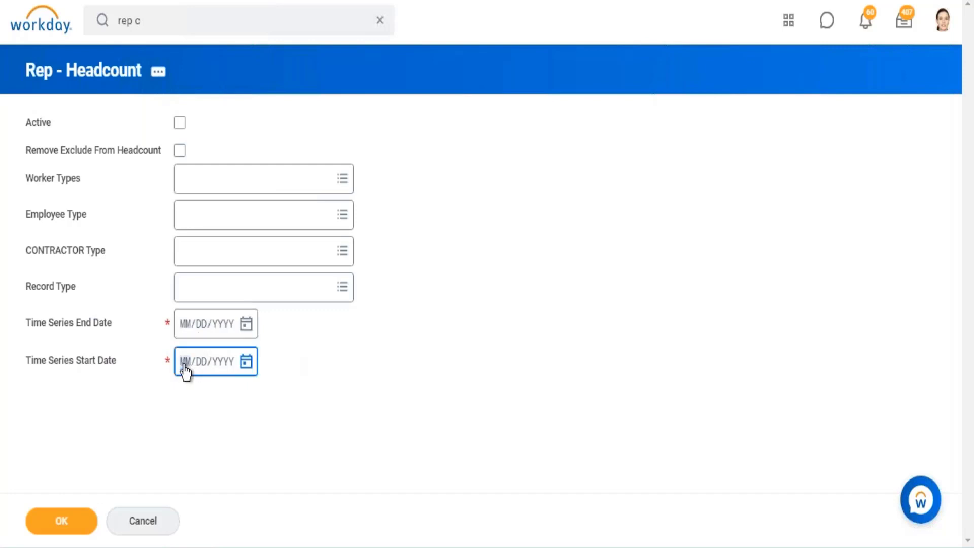
text(01/01/2019)
click(246, 327)
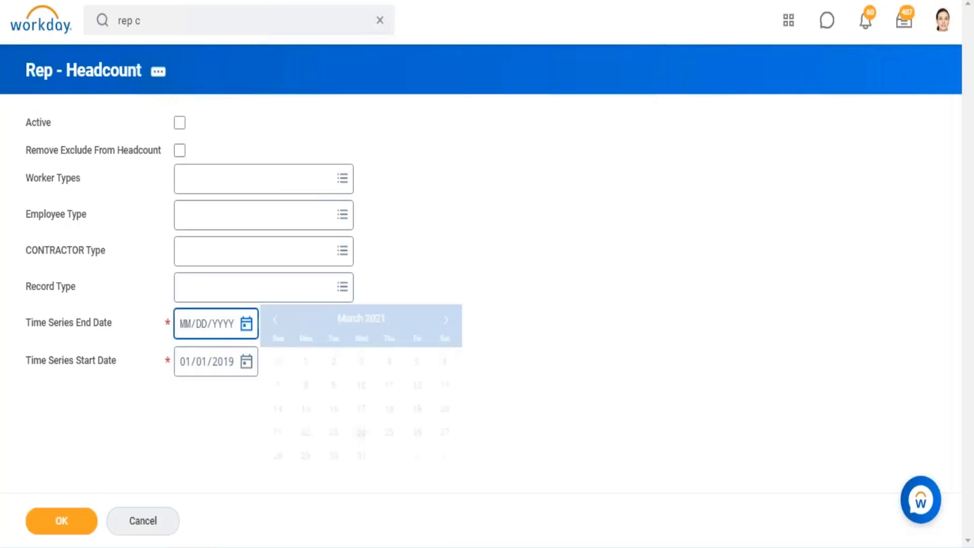
click(360, 455)
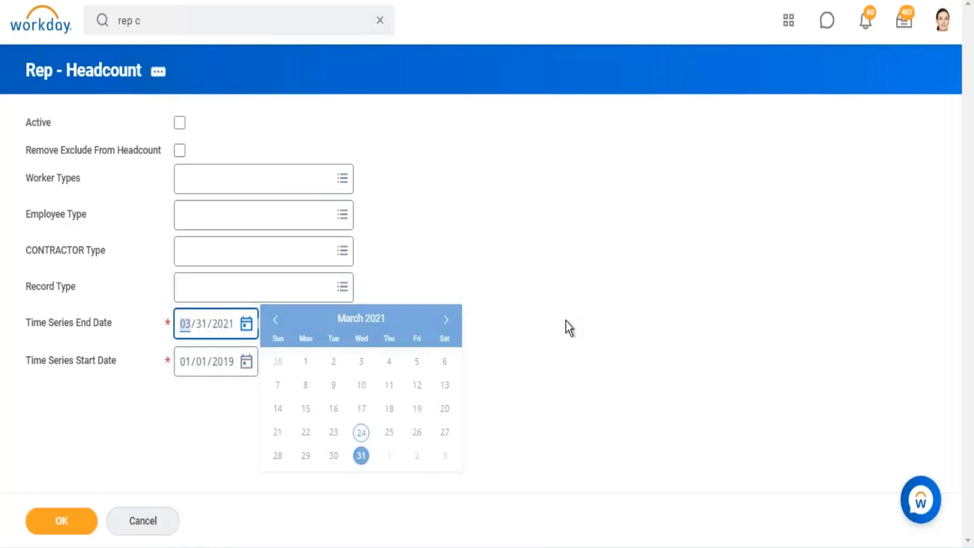
click(45, 523)
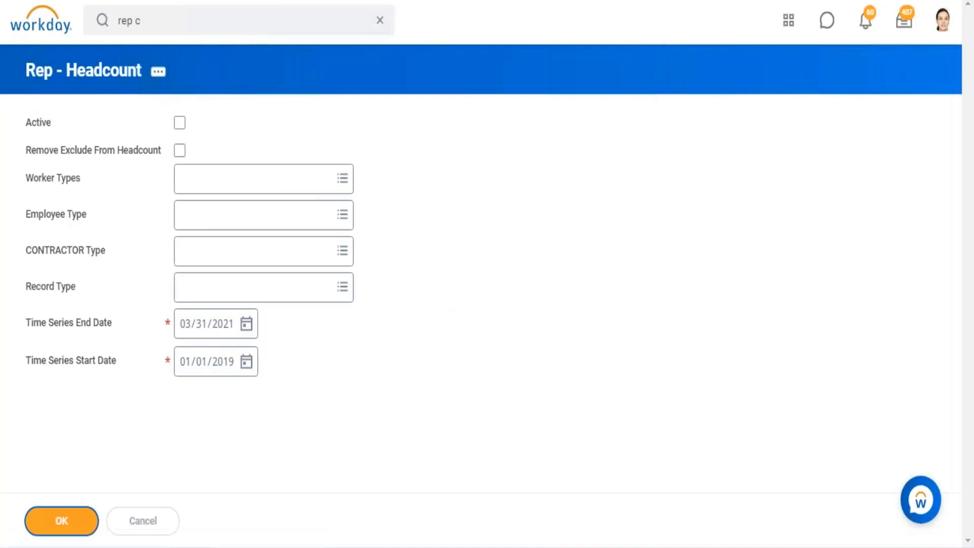
- Examine the report's chart, the available chart types, and the quarterly table of hires, terminations and ending headcount
scroll(421, 84, down, 2)
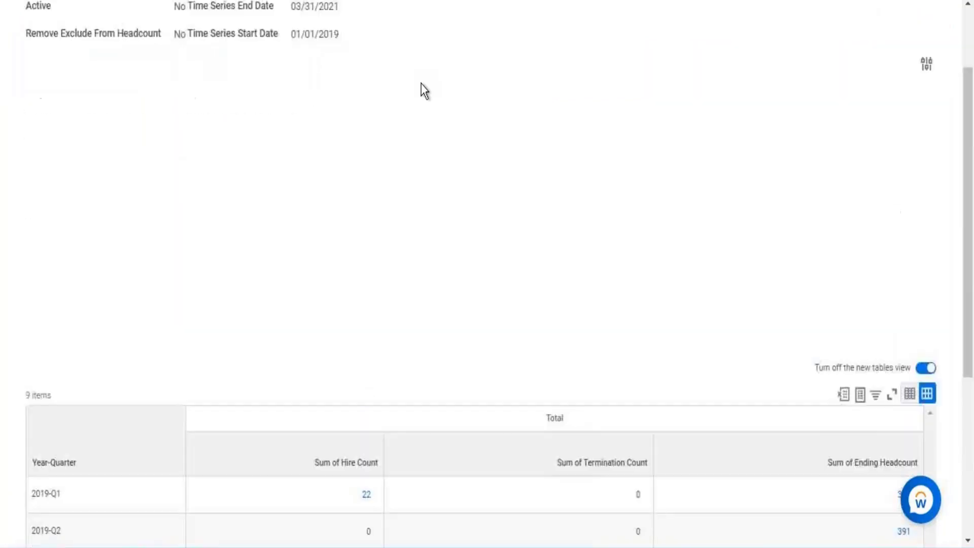
scroll(431, 65, down, 5)
scroll(365, 48, up, 6)
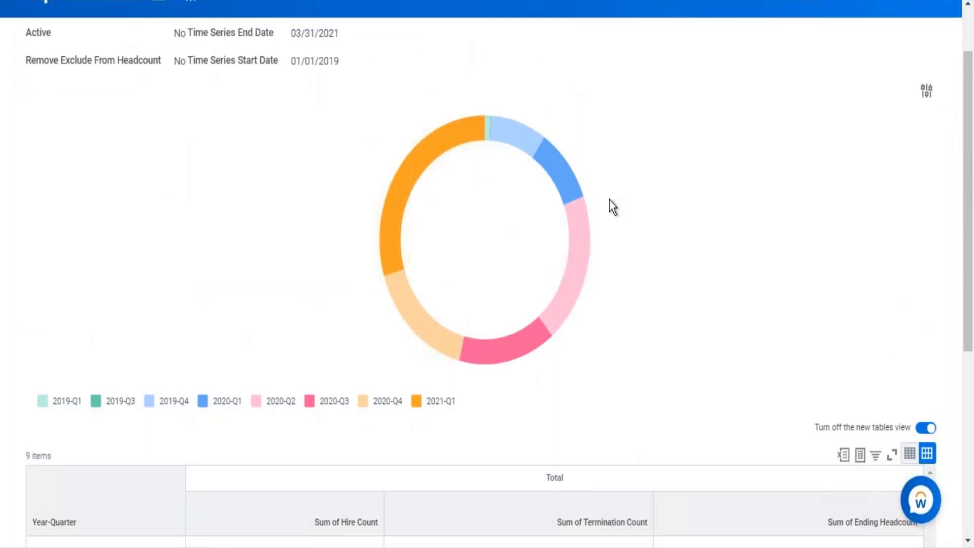
scroll(785, 209, up, 2)
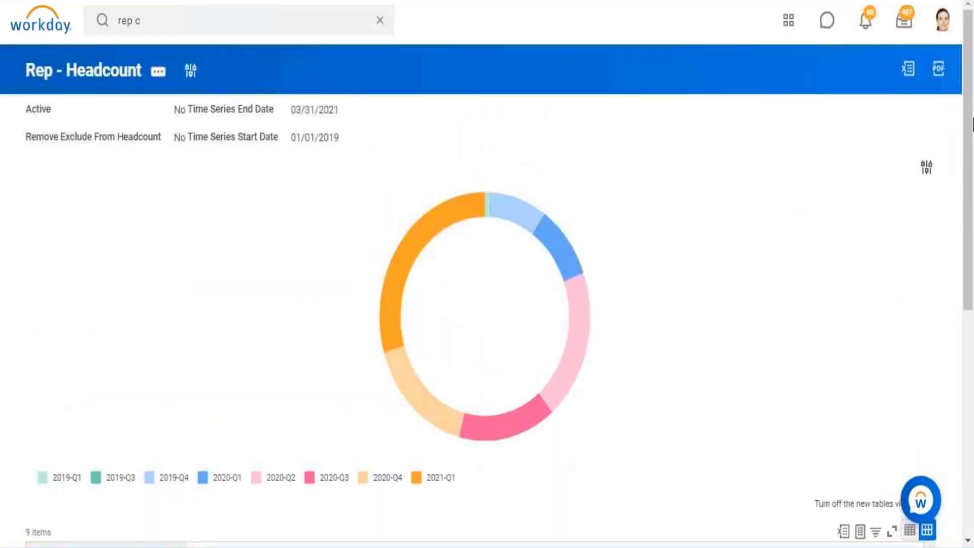
click(926, 167)
click(692, 118)
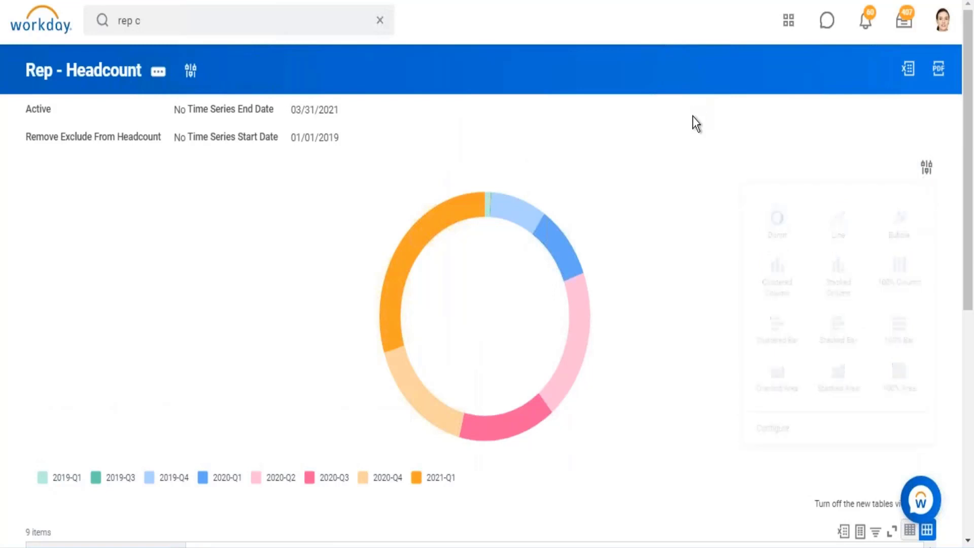
scroll(686, 143, down, 3)
scroll(688, 145, down, 4)
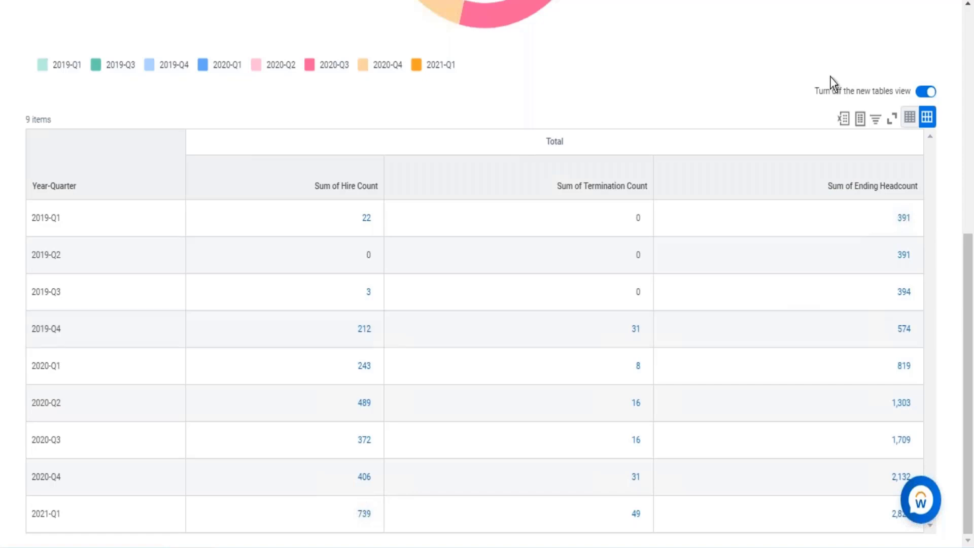
scroll(366, 116, up, 8)
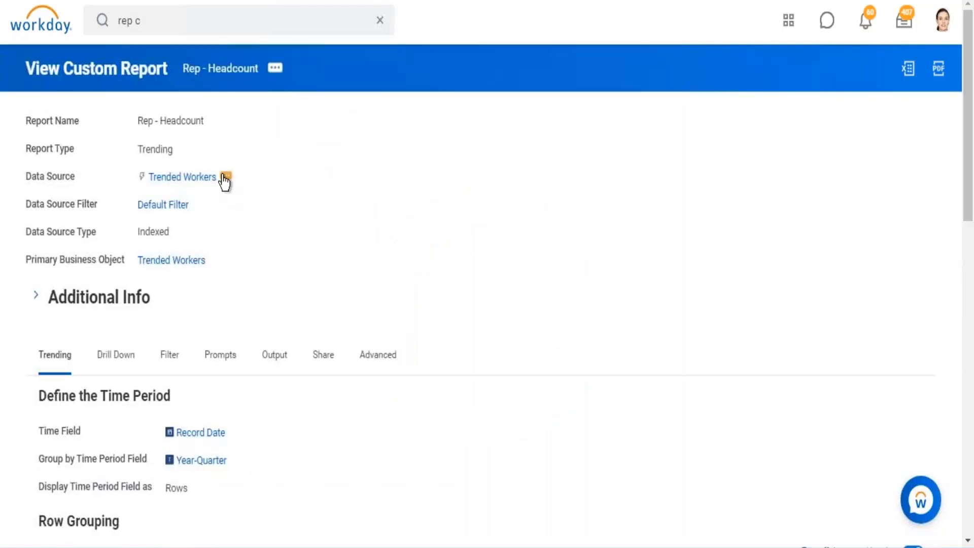
- Review the Trended Workers data source description and the report's Year-Quarter time period grouping
click(225, 177)
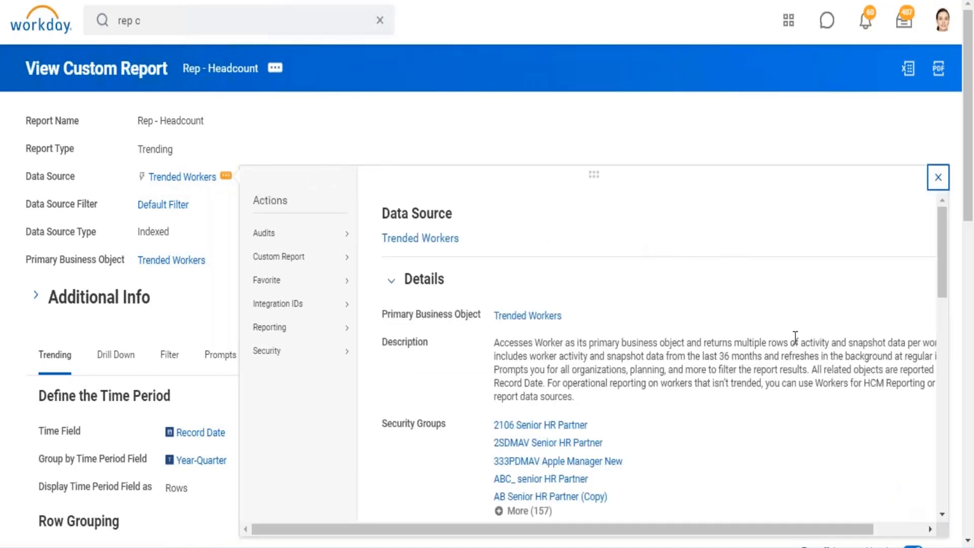
drag(805, 342, 864, 342)
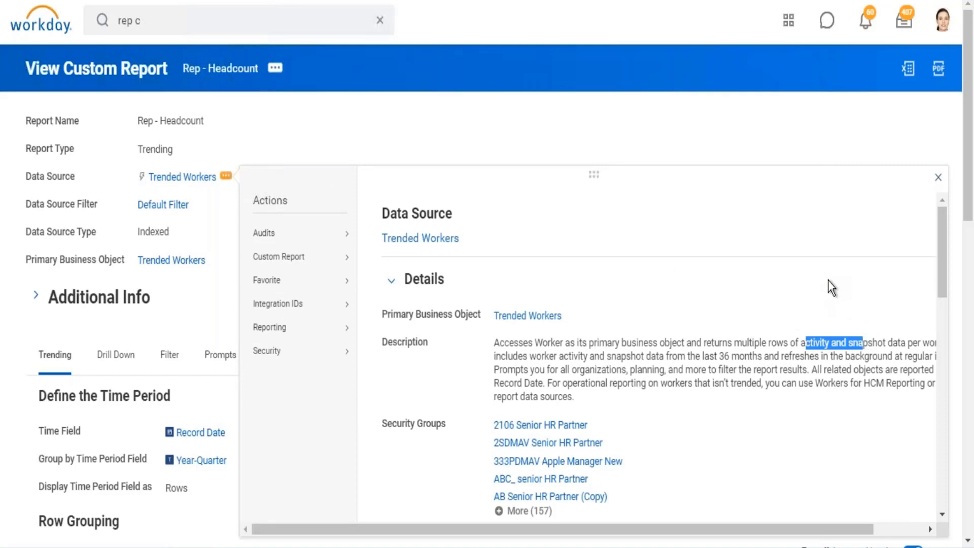
click(638, 93)
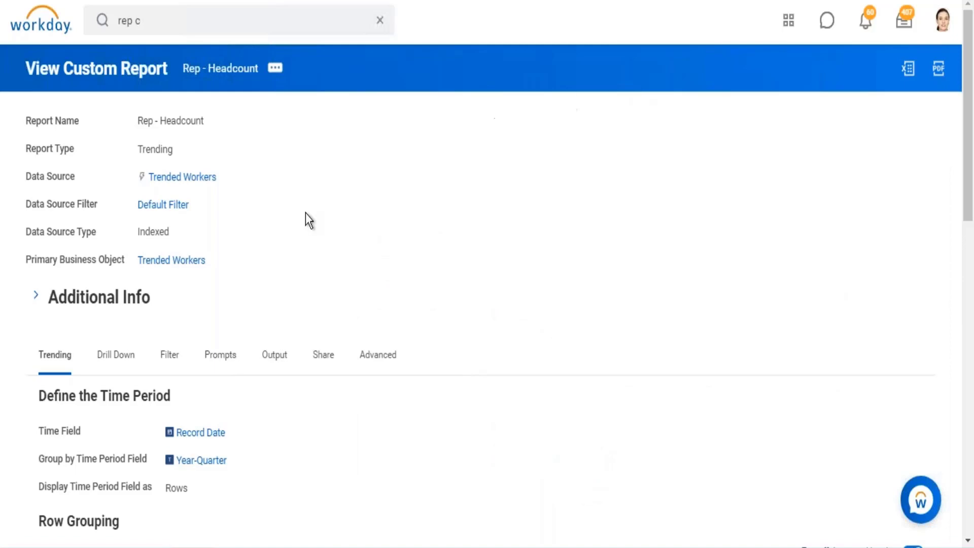
scroll(300, 406, down, 2)
drag(241, 378, 182, 378)
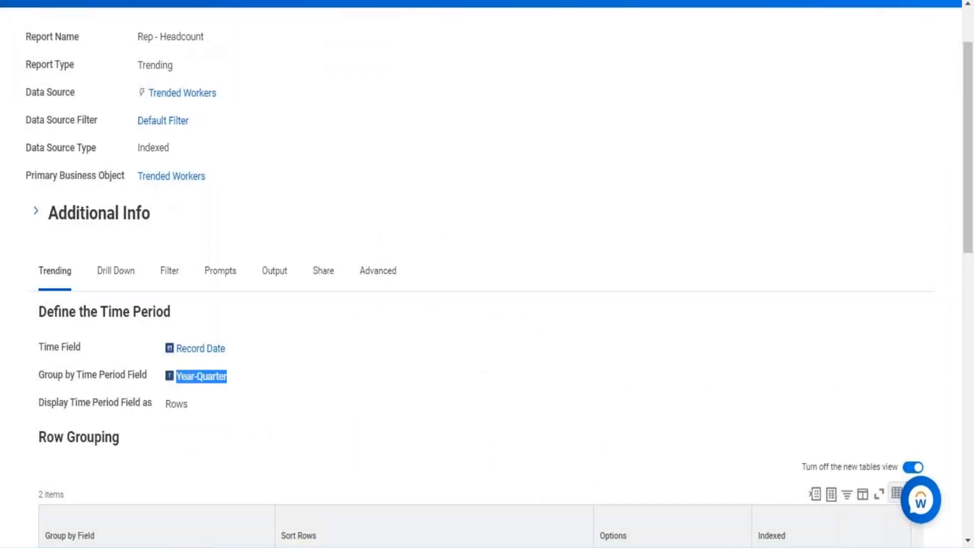
click(316, 97)
- Run the report again from its definition with time series start date 01/01/2019 and end date 03/24/2021
scroll(256, 51, up, 2)
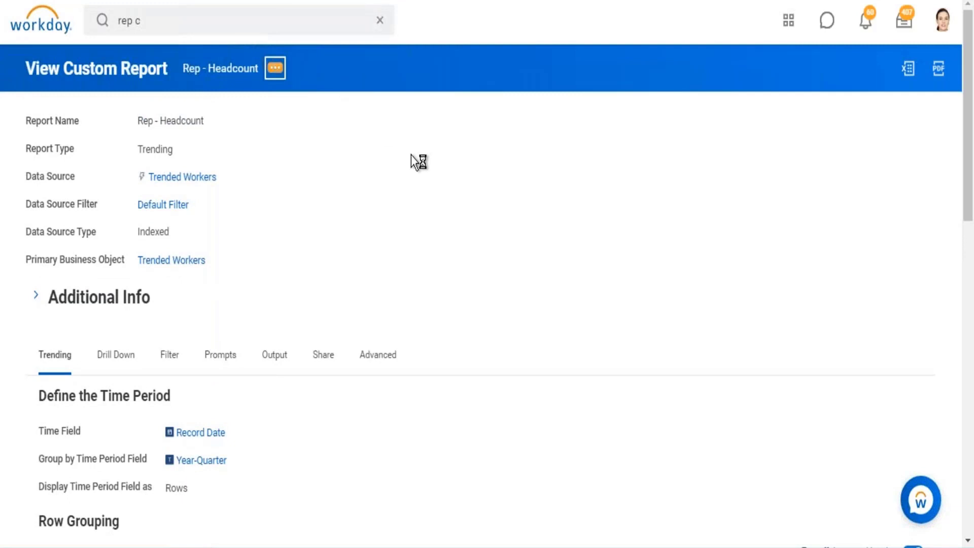
mouse_move(355, 125)
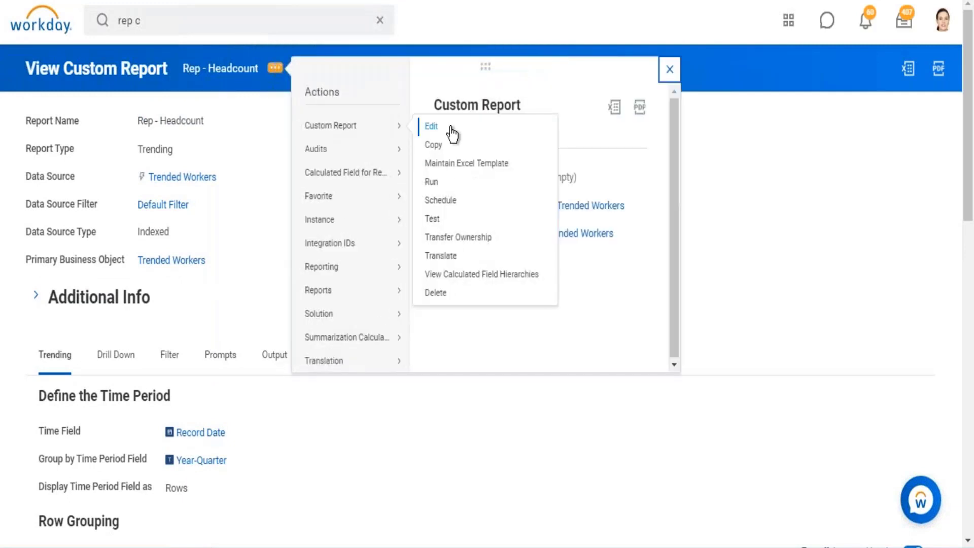
click(431, 189)
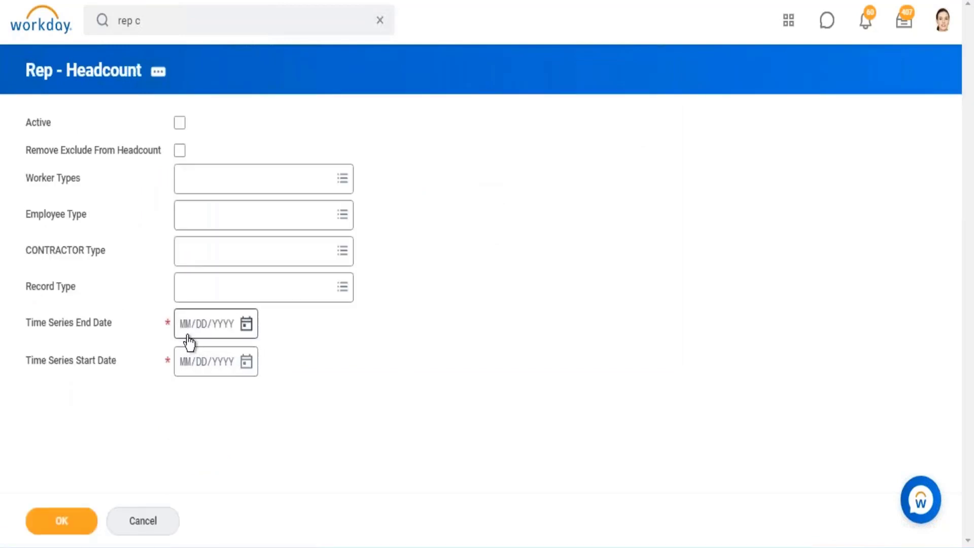
click(185, 362)
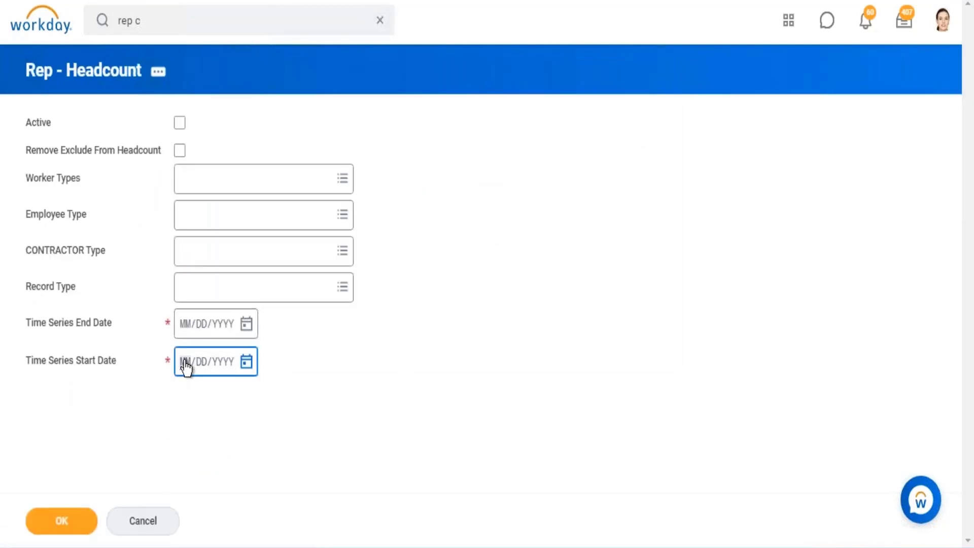
text(01/01/2019)
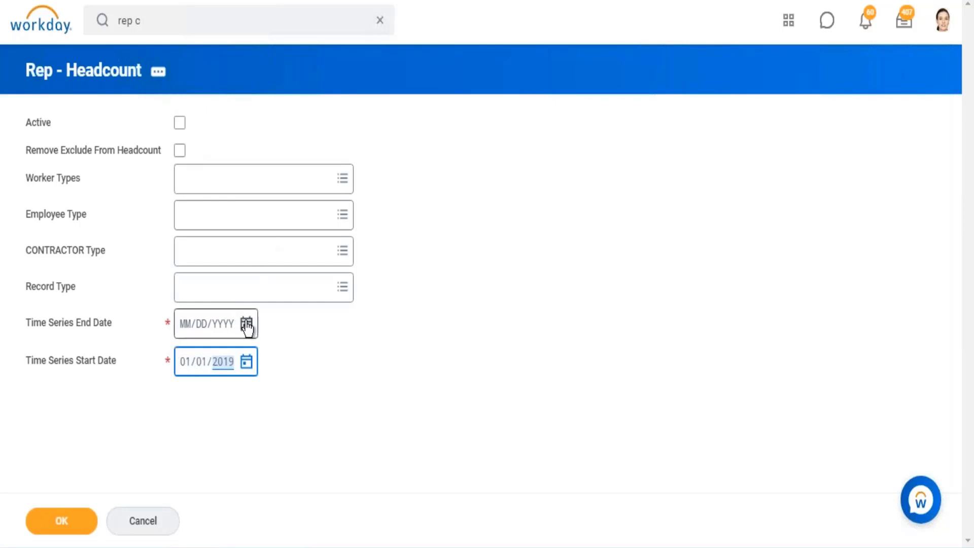
click(246, 325)
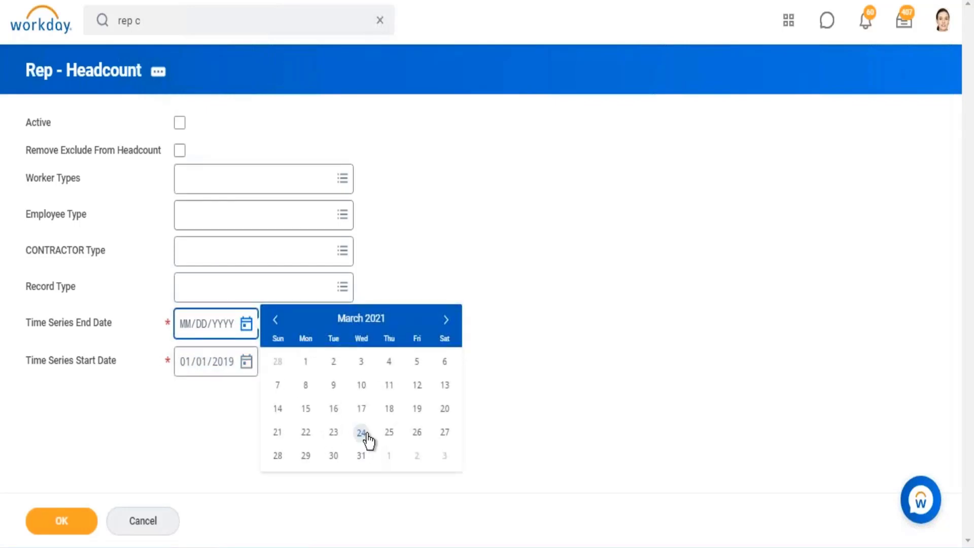
click(361, 433)
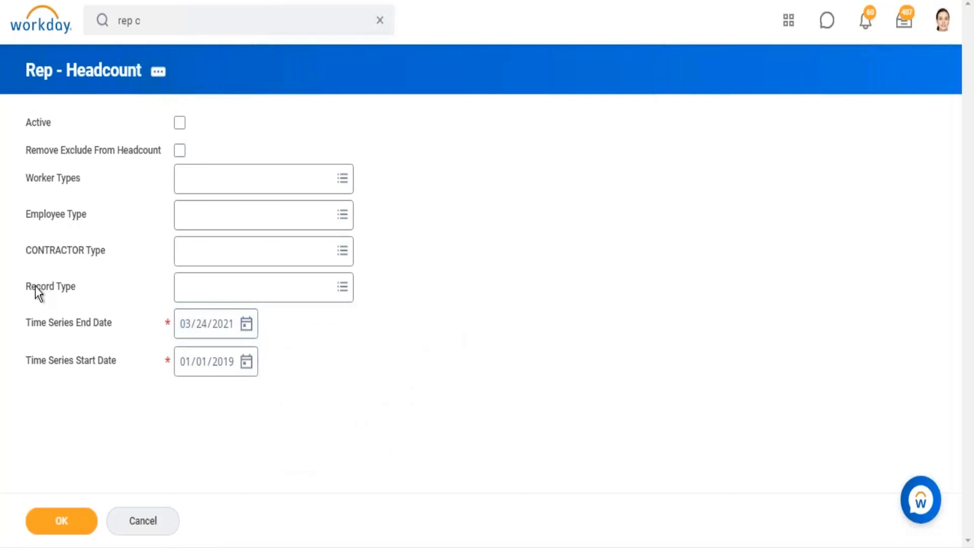
- Set the Record Type prompt to Snapshot and run the report
drag(36, 287, 65, 287)
click(346, 292)
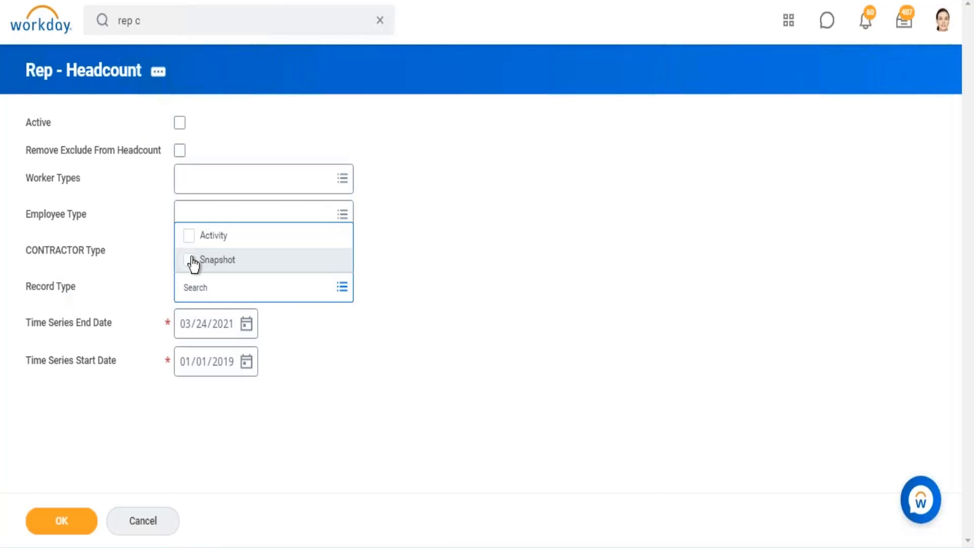
click(196, 263)
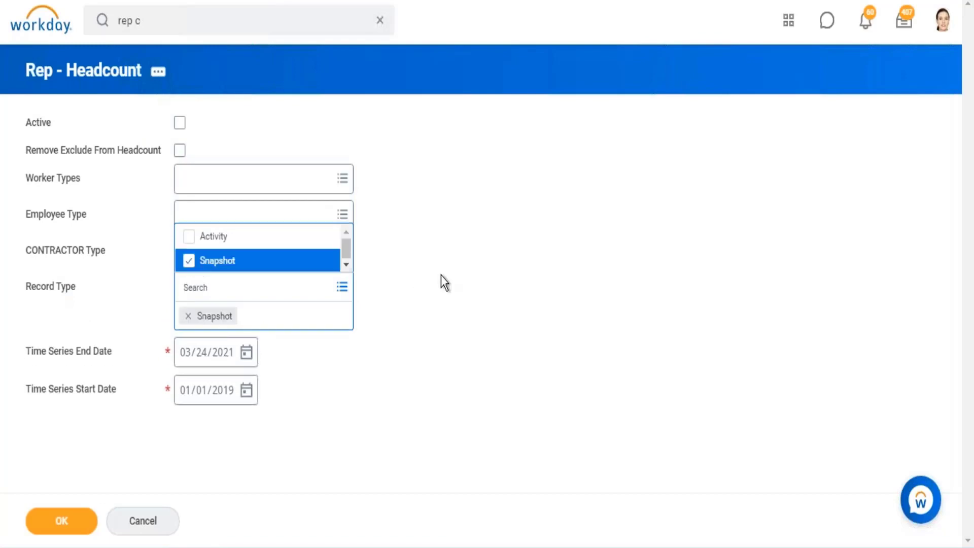
click(439, 280)
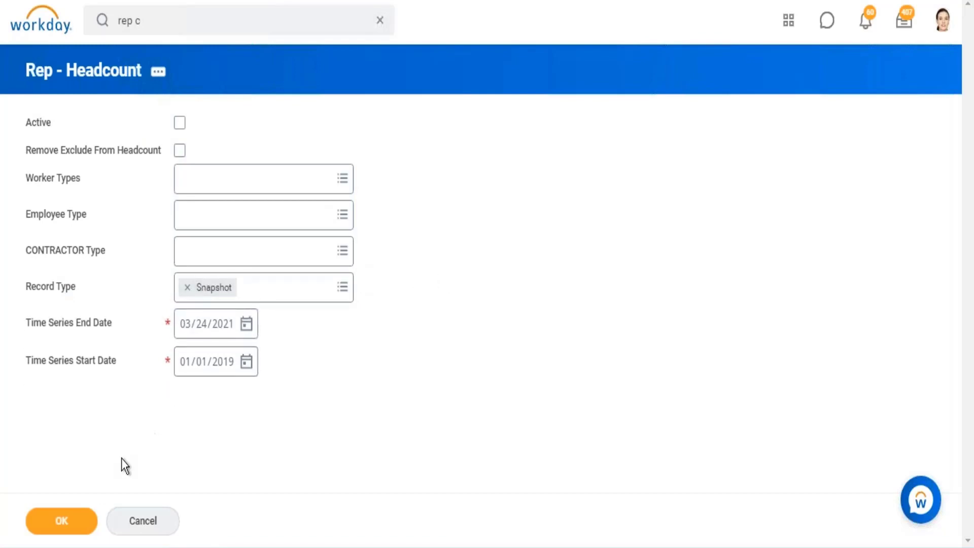
click(53, 527)
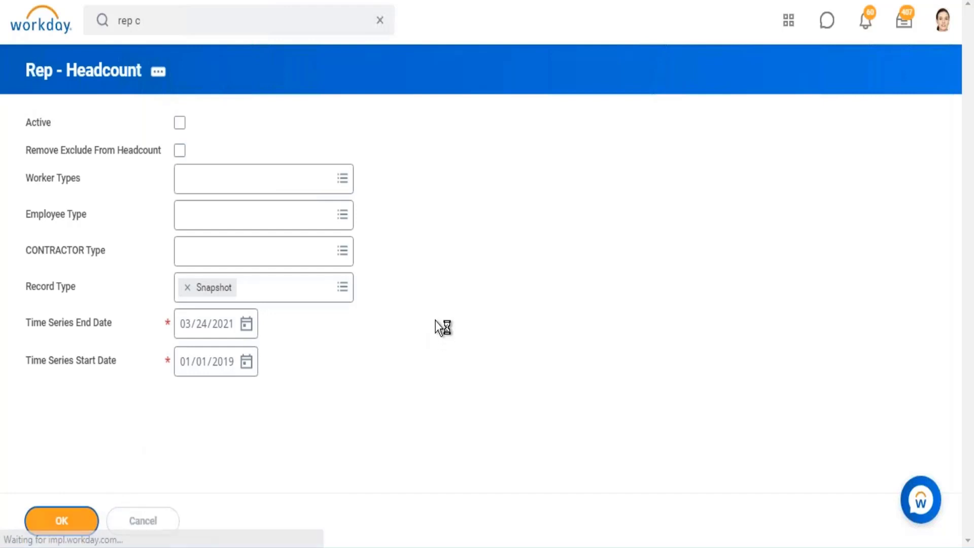
- Examine the hire, termination and ending headcount columns of the quarterly table for the Snapshot record type
scroll(446, 203, down, 5)
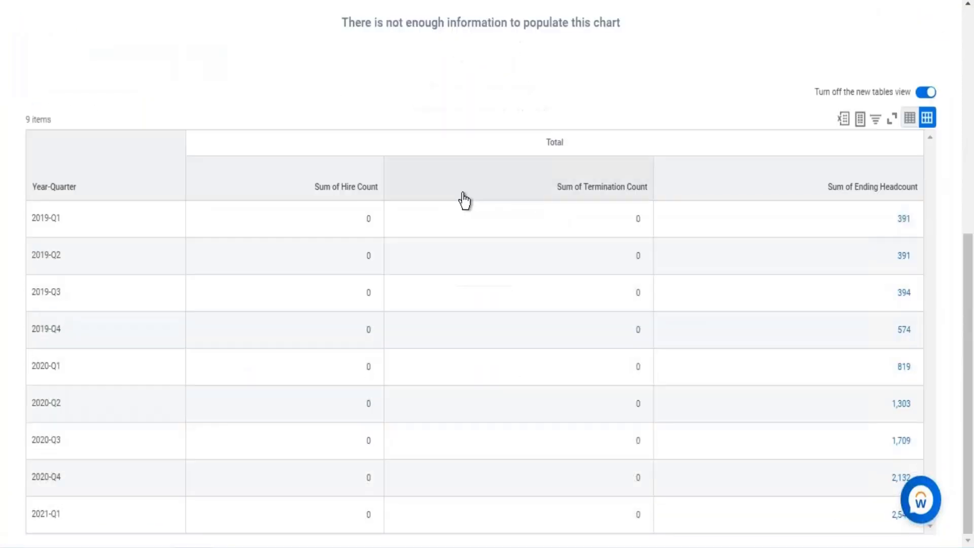
drag(850, 188, 919, 196)
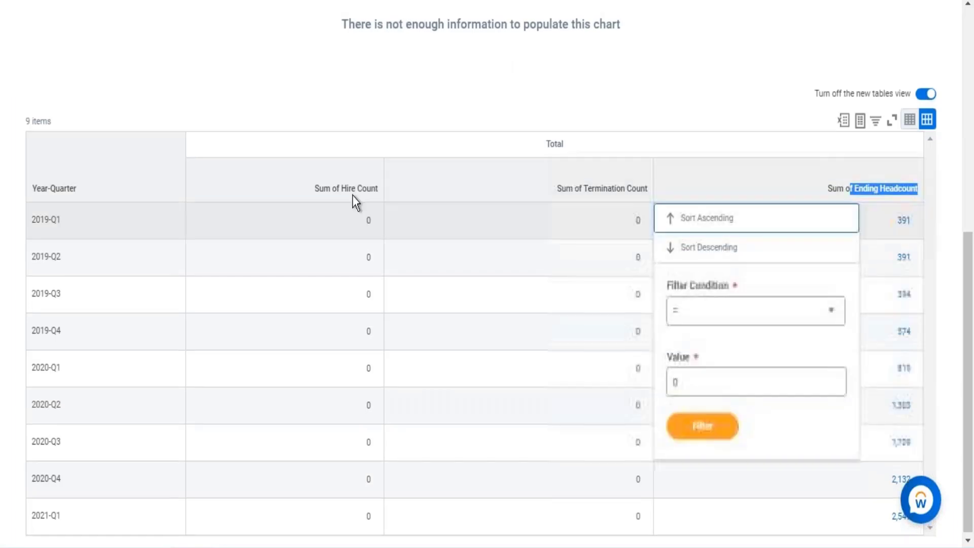
drag(338, 190, 380, 190)
drag(589, 195, 633, 195)
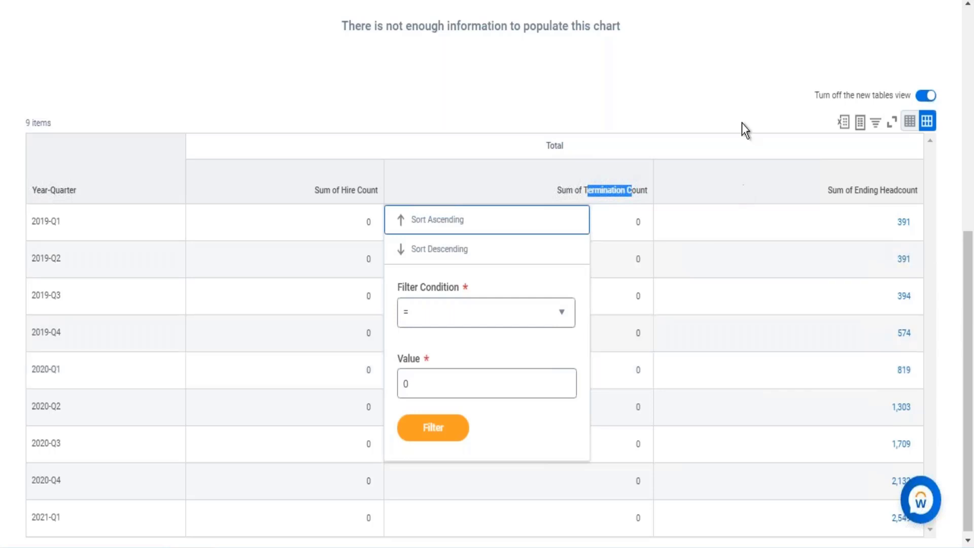
click(742, 123)
scroll(541, 417, down, 1)
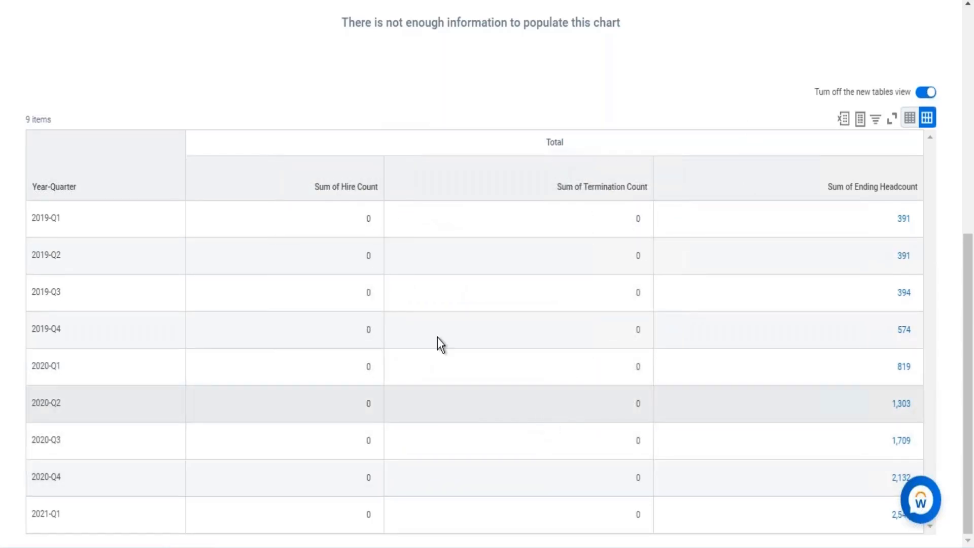
- Replace the Record Type prompt value with Activity and rerun the report
scroll(437, 336, up, 8)
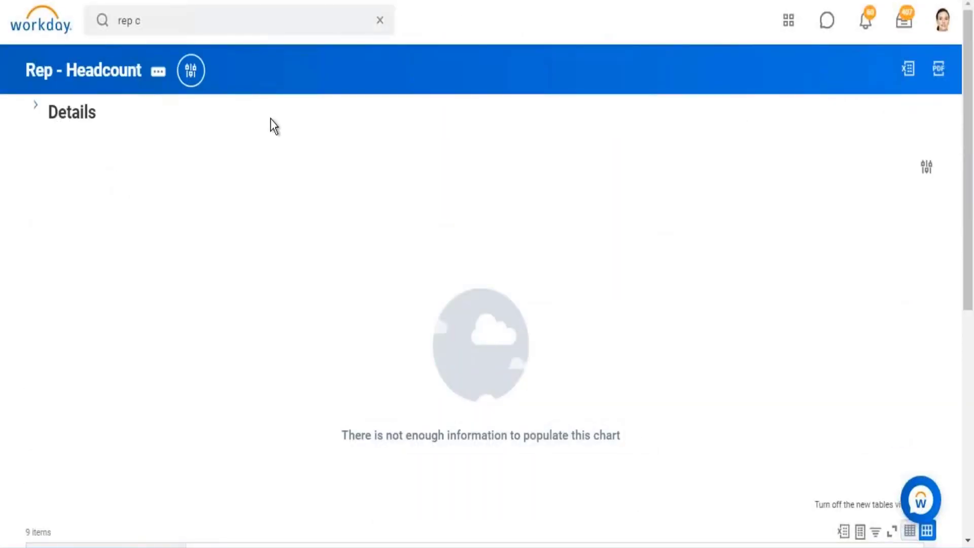
click(187, 287)
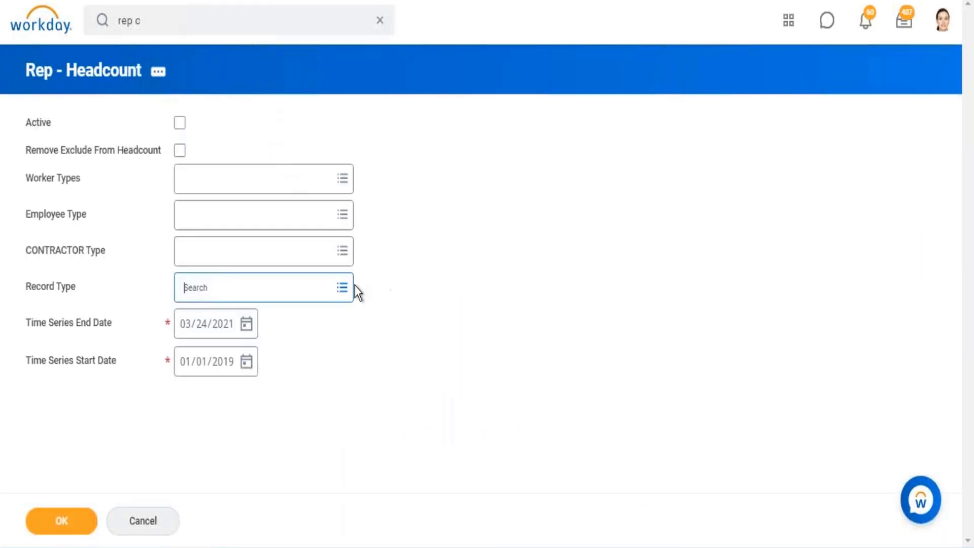
click(342, 287)
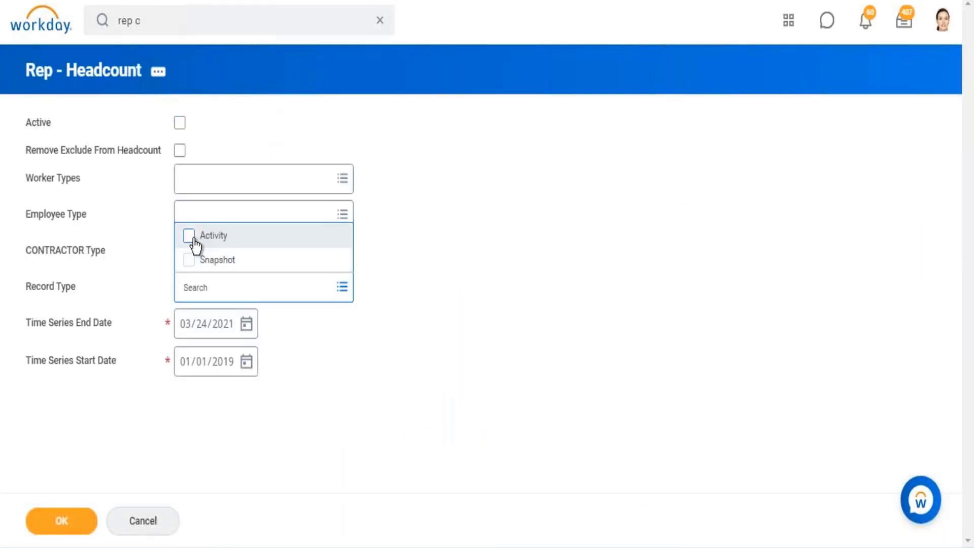
click(188, 235)
click(67, 525)
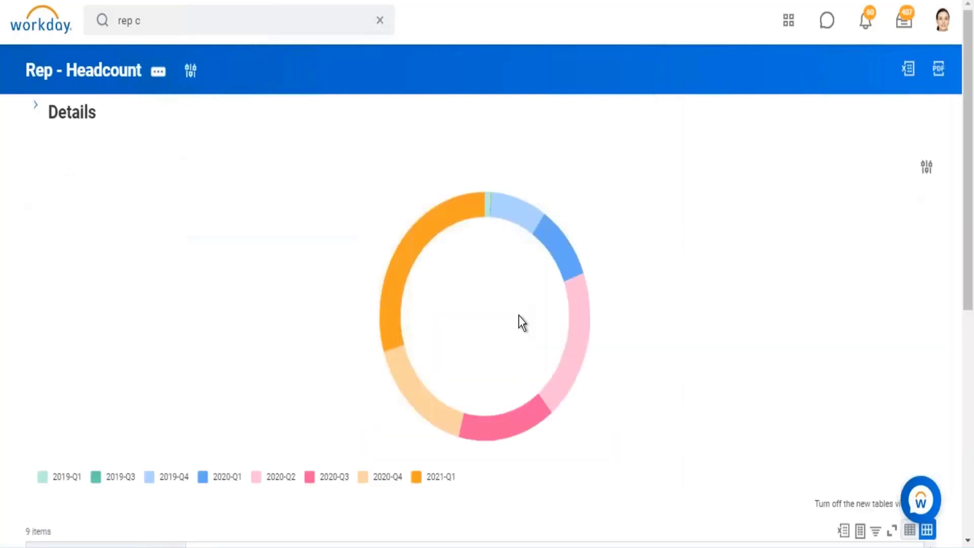
- Examine the chart and the quarterly hire, termination and ending headcount figures for the Activity record type
scroll(518, 315, down, 8)
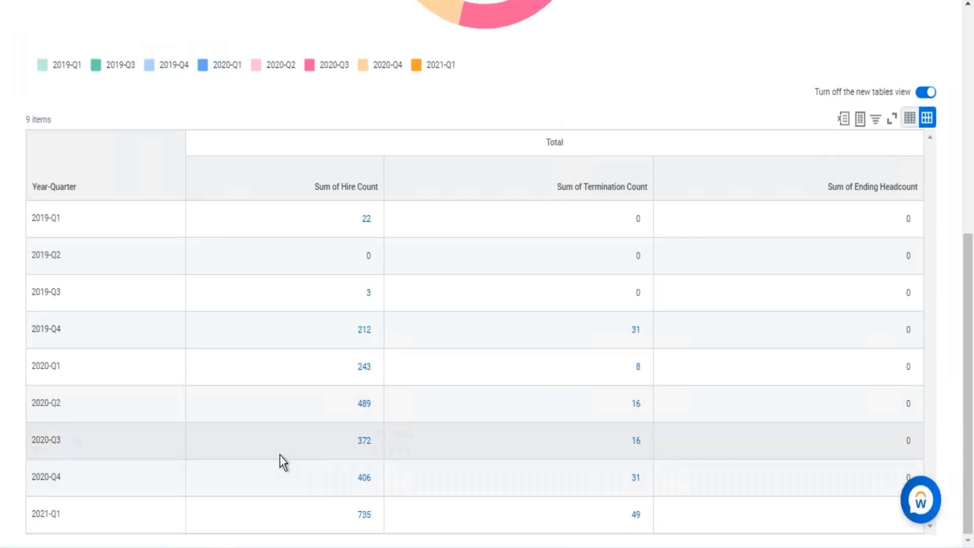
scroll(306, 376, up, 7)
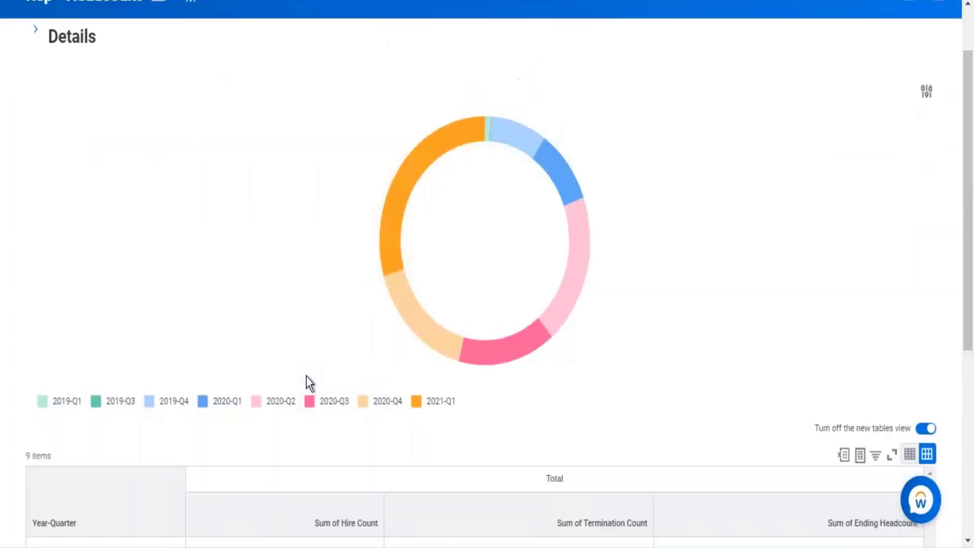
scroll(161, 403, down, 3)
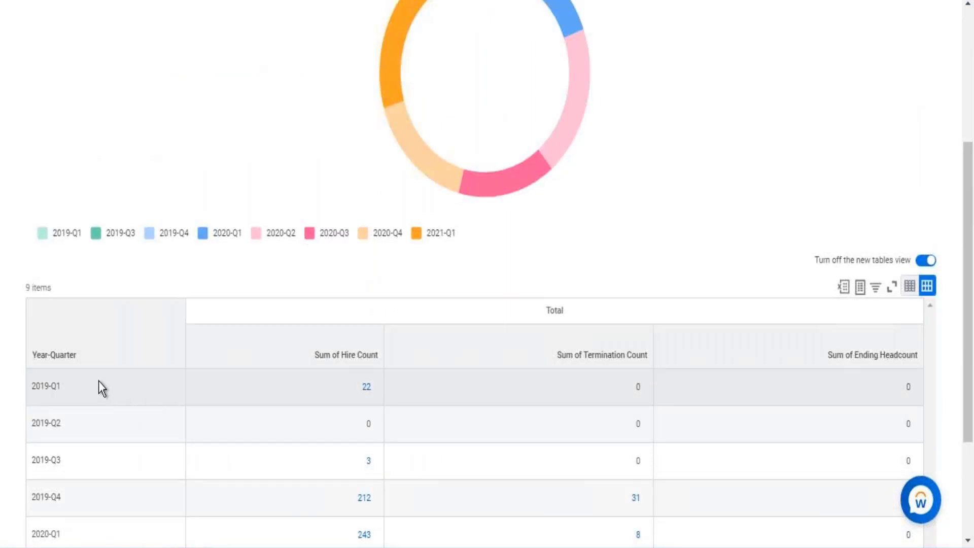
- Clear the Activity value from the Record Type prompt and rerun the report for all record types
scroll(243, 127, up, 5)
click(195, 78)
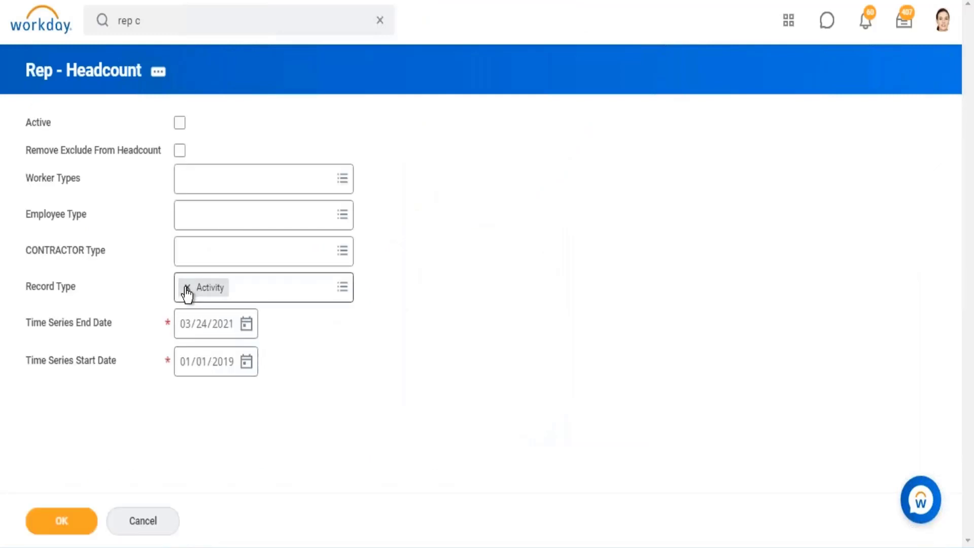
click(185, 285)
click(94, 514)
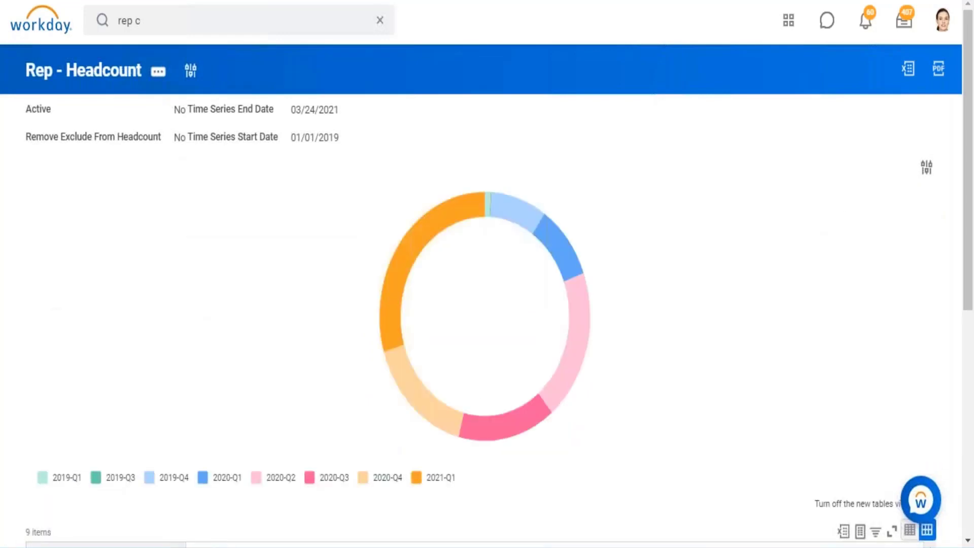
scroll(620, 238, down, 8)
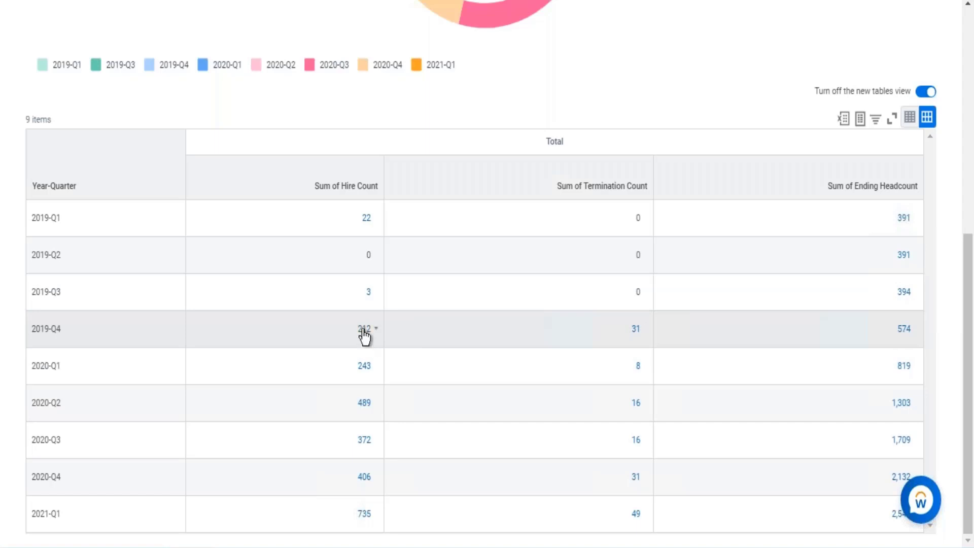
- Drill into the 2019-Q4 hire count, inspect the record type of the listed trended workers, and close the details
click(363, 329)
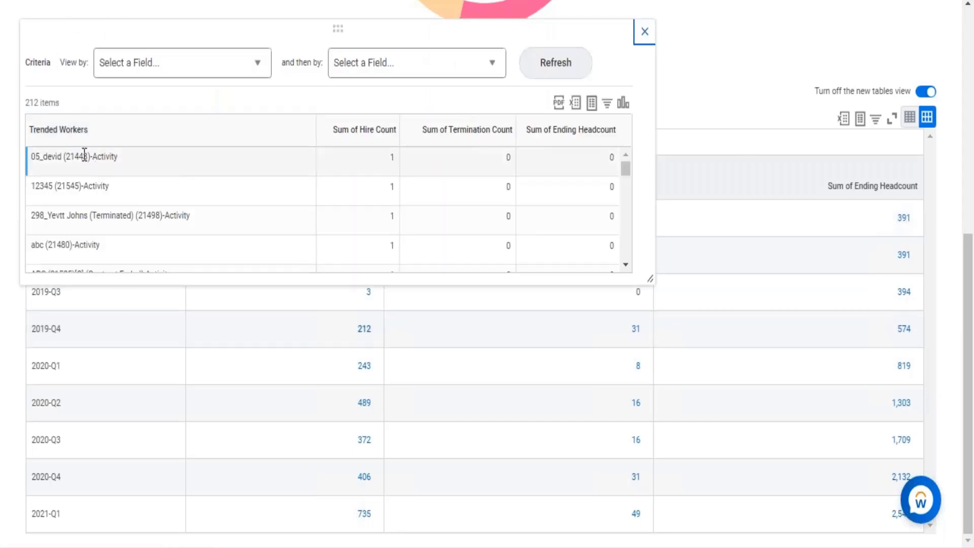
drag(119, 156, 117, 196)
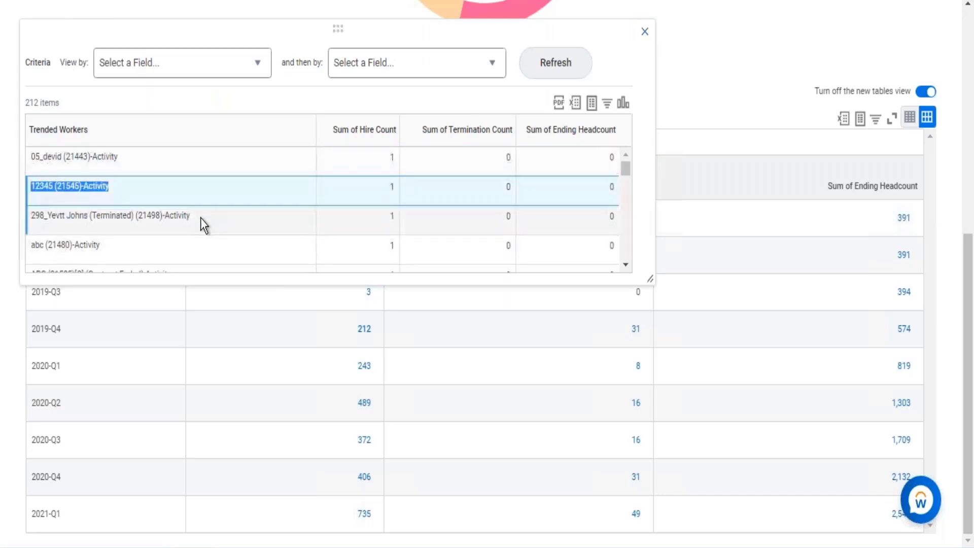
drag(196, 213, 175, 215)
drag(108, 239, 652, 70)
click(645, 32)
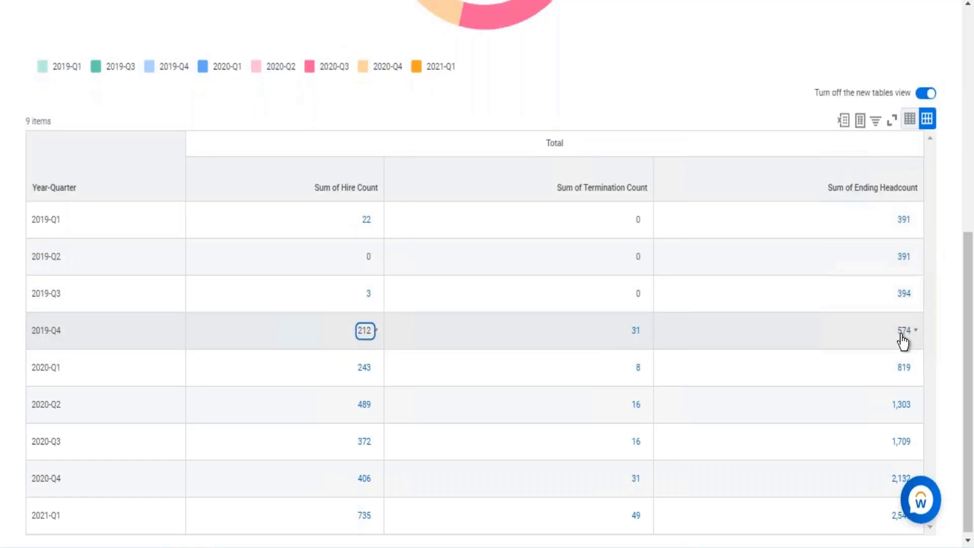
- Drill into the 2019-Q4 ending headcount, inspect the record type of the listed trended workers, and close the details
click(903, 330)
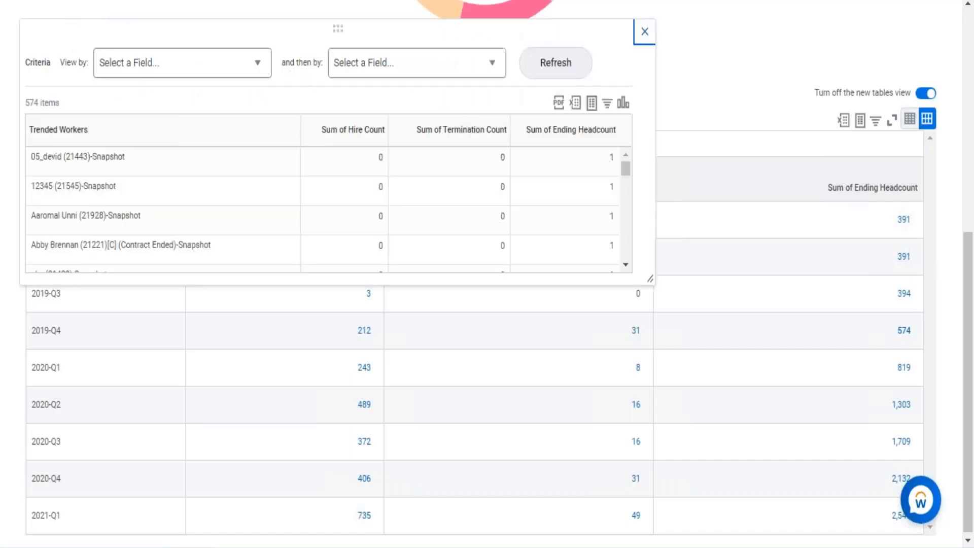
drag(89, 158, 167, 239)
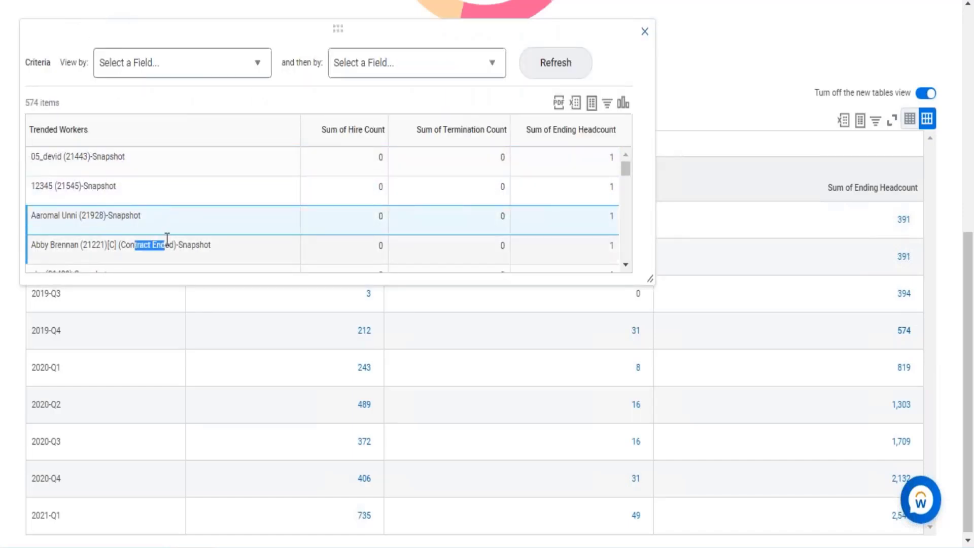
click(645, 32)
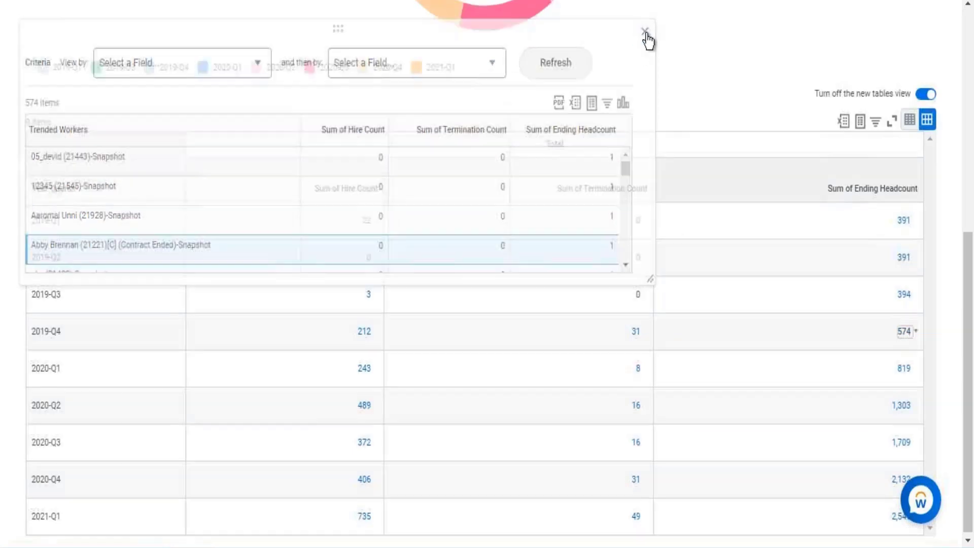
- Return to the Rep - Headcount report definition and review its drill-down settings
scroll(614, 122, up, 8)
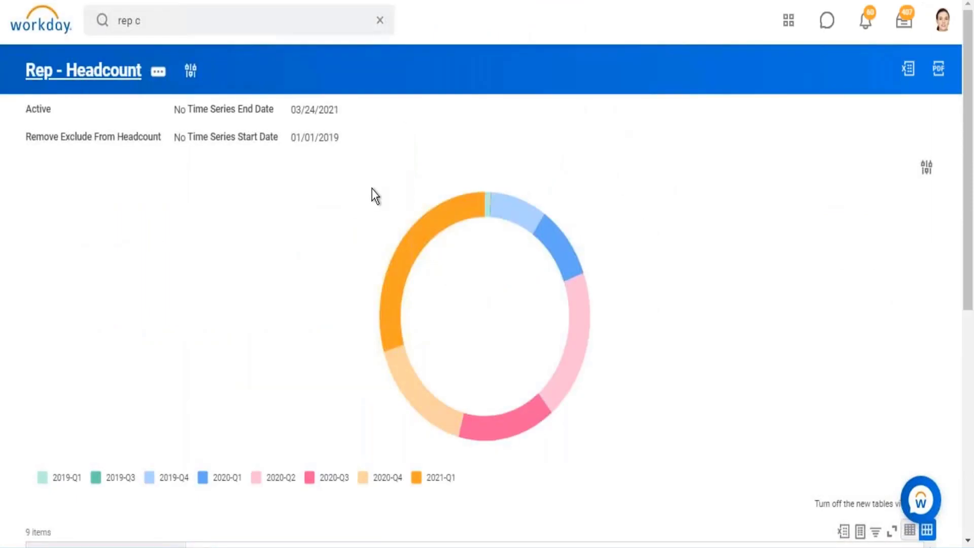
scroll(372, 190, down, 5)
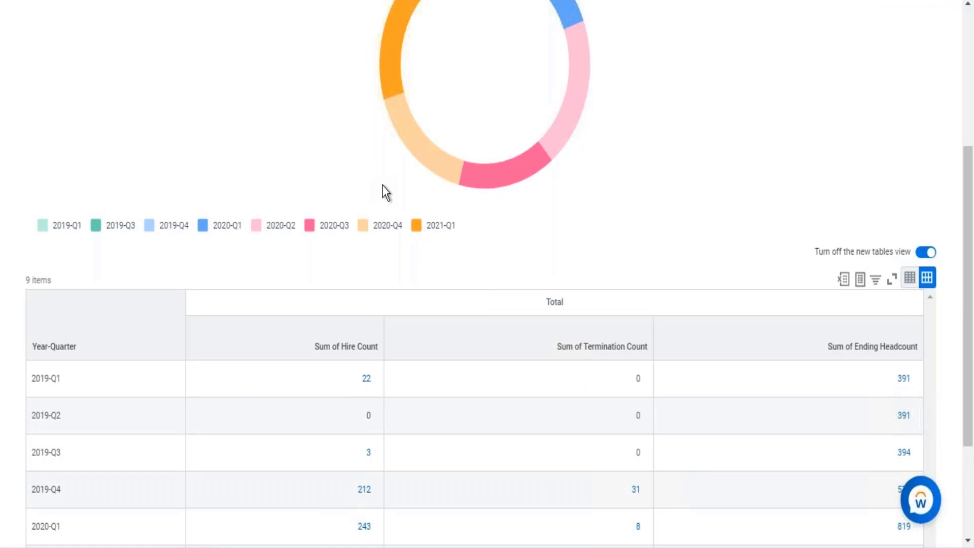
key(ctrl+Tab)
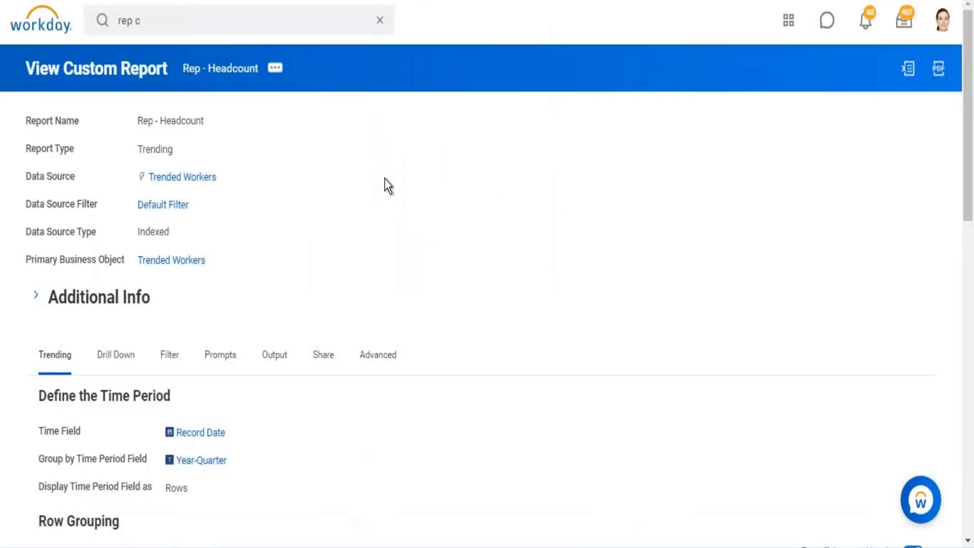
scroll(343, 203, down, 3)
scroll(342, 202, down, 2)
click(118, 104)
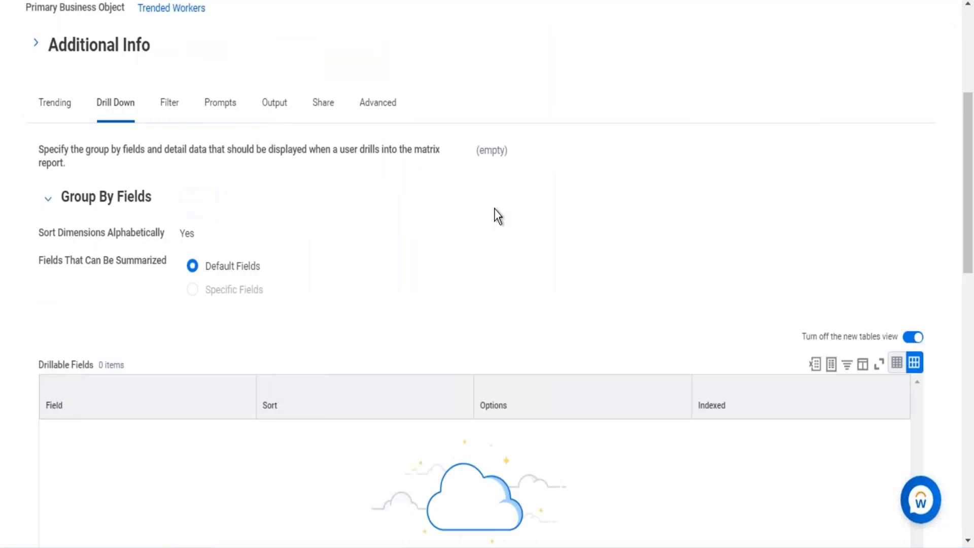
scroll(494, 208, up, 5)
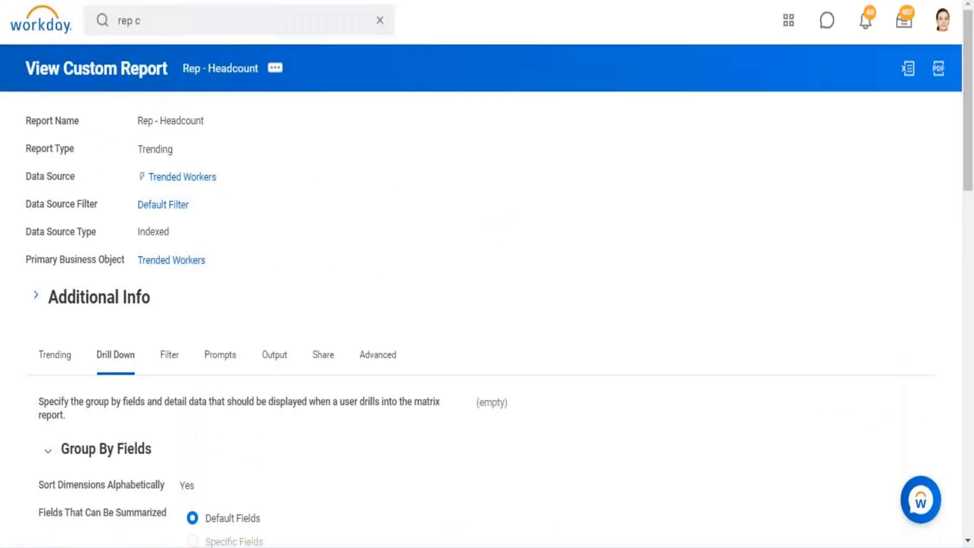
- Open the tenant setup in a separate browser tab and check the Enable Worker Trending setting under Reporting and Analytics
right_click(103, 0)
click(150, 75)
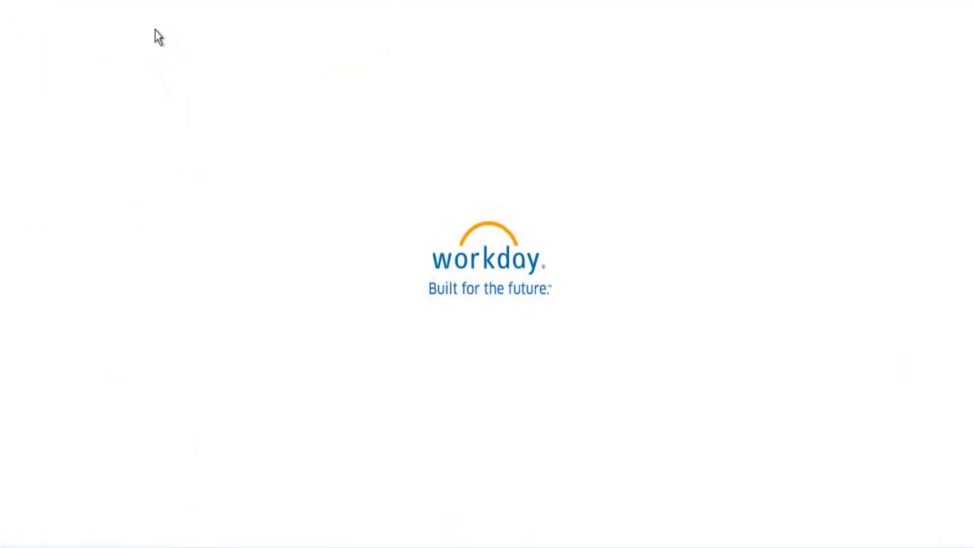
click(136, 35)
text(tenant setup)
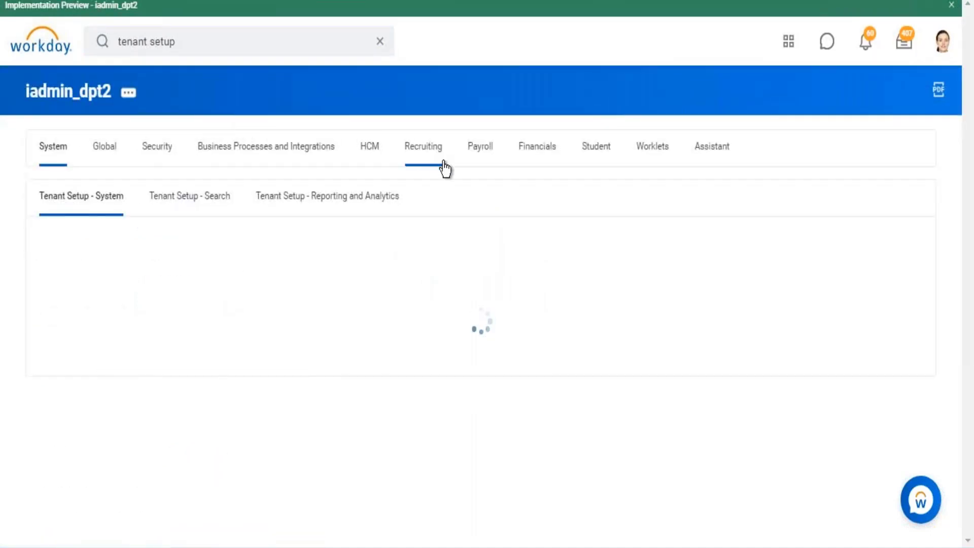
click(316, 202)
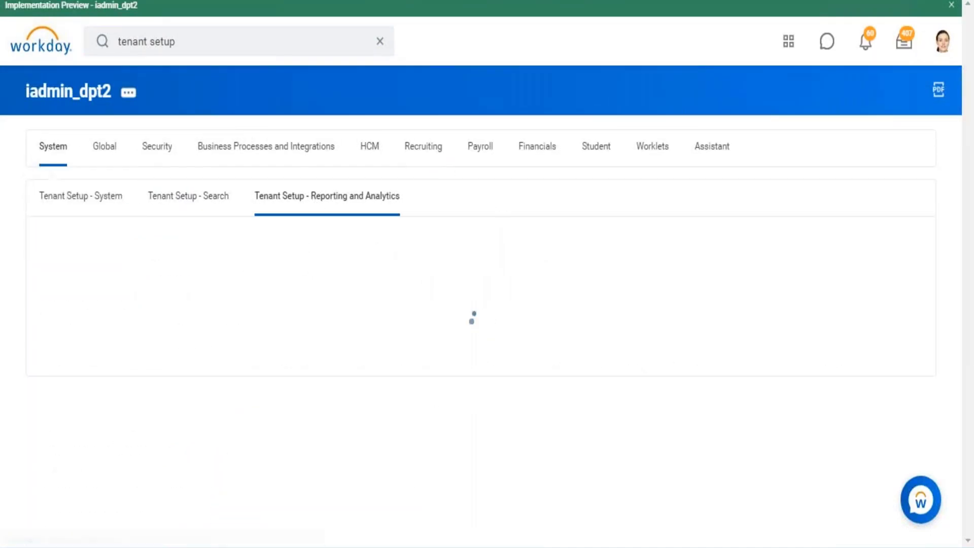
scroll(637, 225, down, 4)
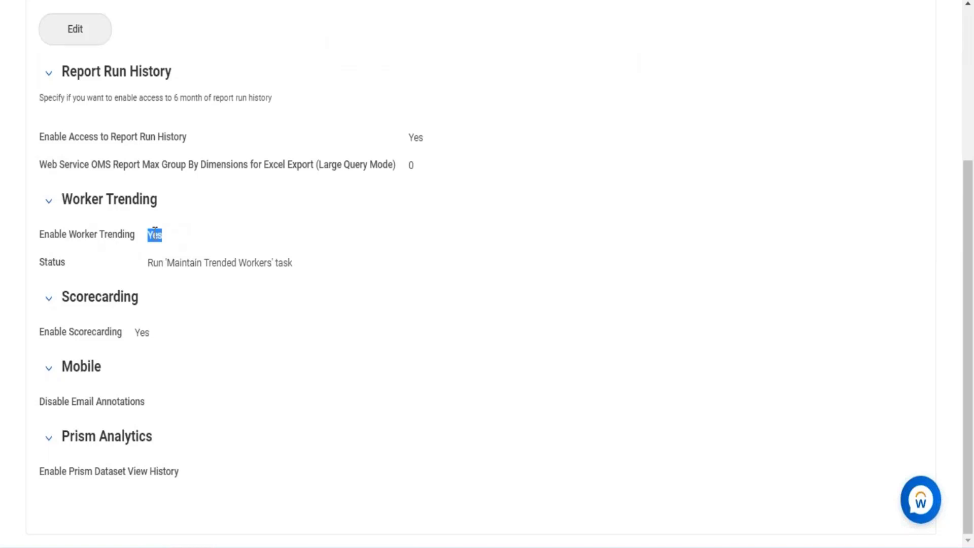
click(156, 231)
- Go back to the Rep - Headcount report definition and check its data source
click(127, 0)
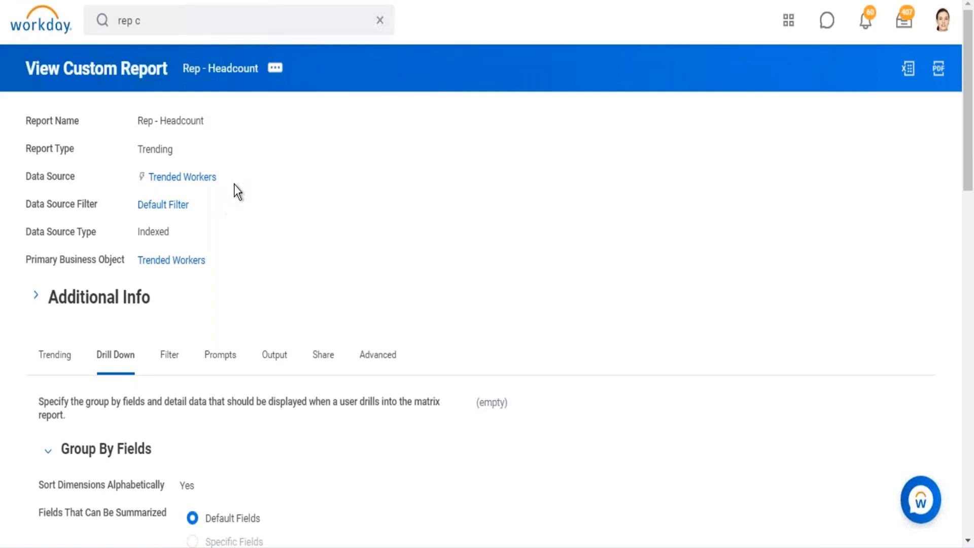
drag(234, 179, 132, 181)
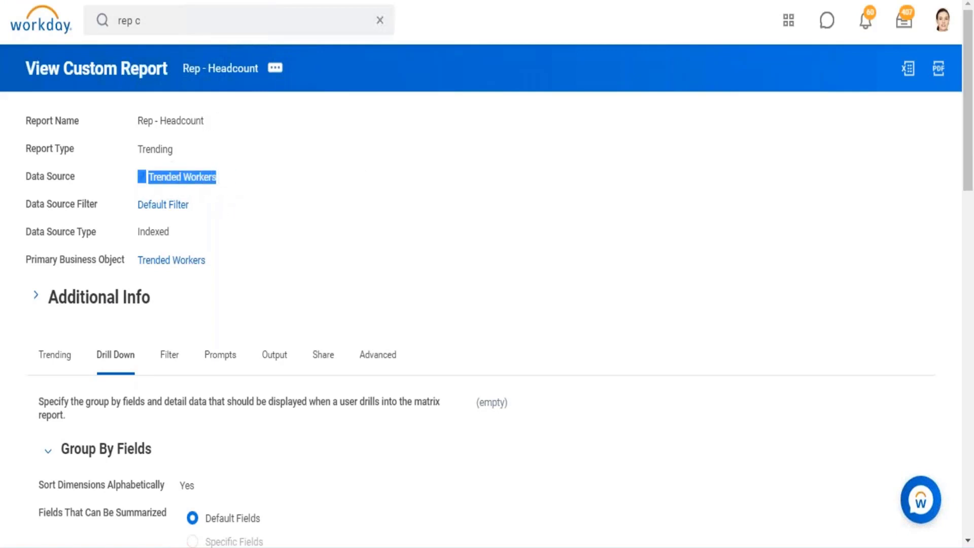
- Check the Worker Trending status in the tenant setup, copy the task name Maintain Trended Workers, and search for that task
scroll(71, 302, down, 15)
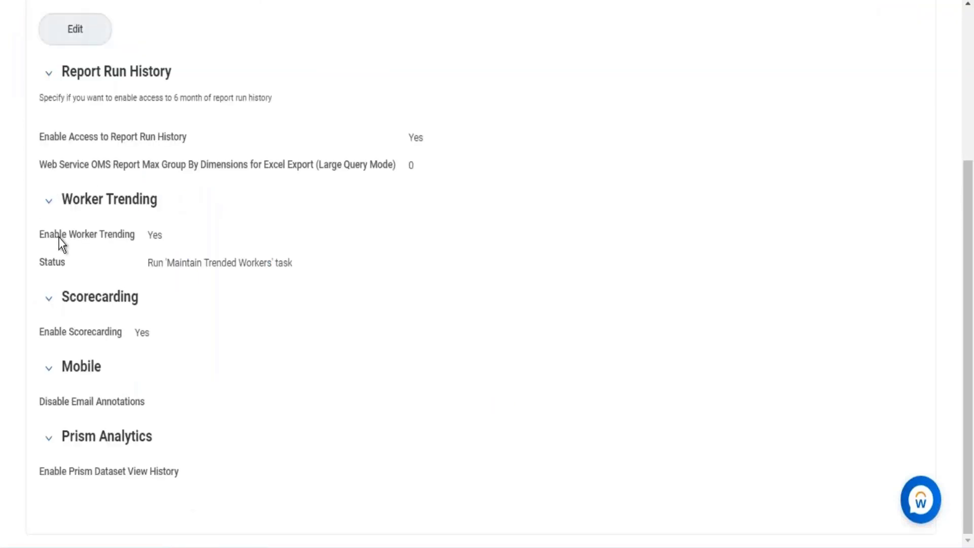
double_click(149, 234)
drag(168, 262, 272, 263)
key(ctrl+c)
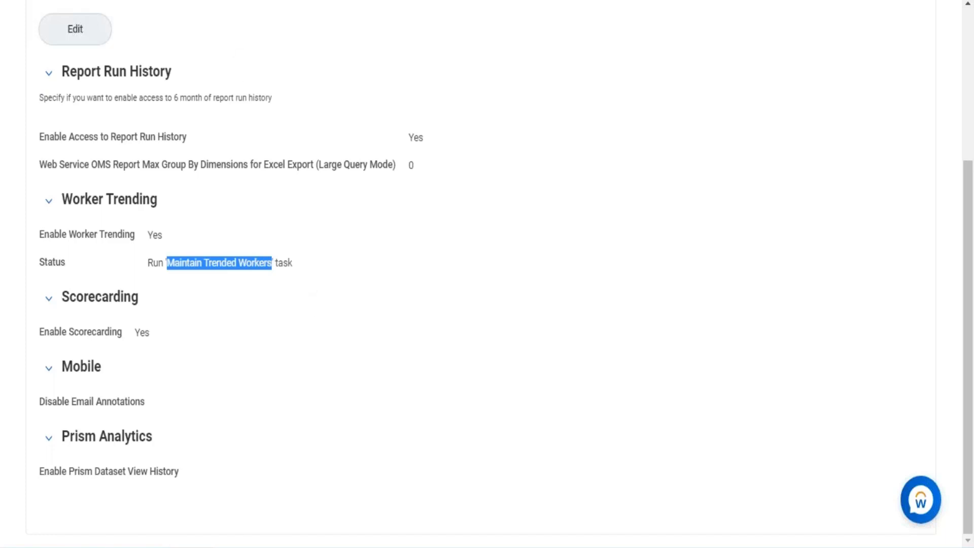
scroll(182, 71, up, 5)
click(380, 41)
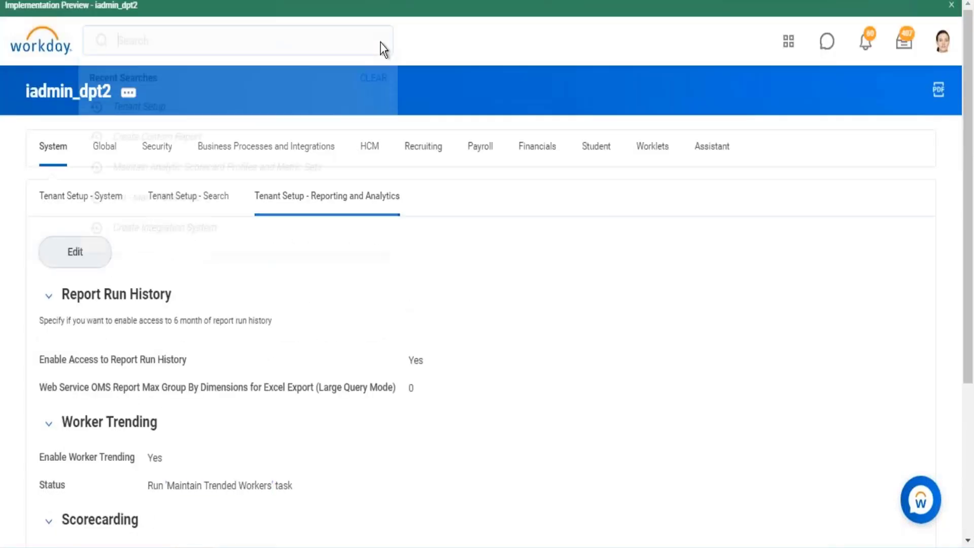
key(ctrl+v)
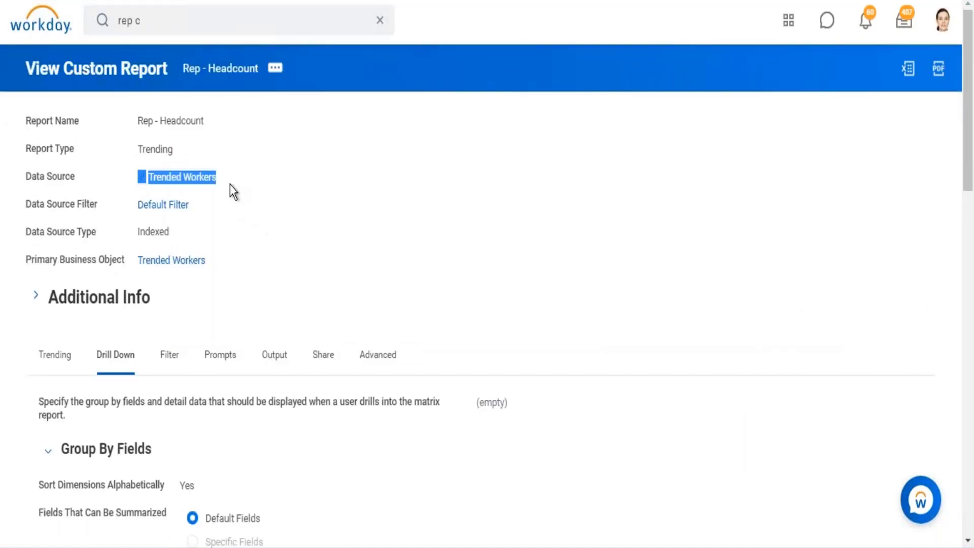
- Open the Trended Workers data source details from the Rep - Headcount report and read how its data refreshes
click(226, 179)
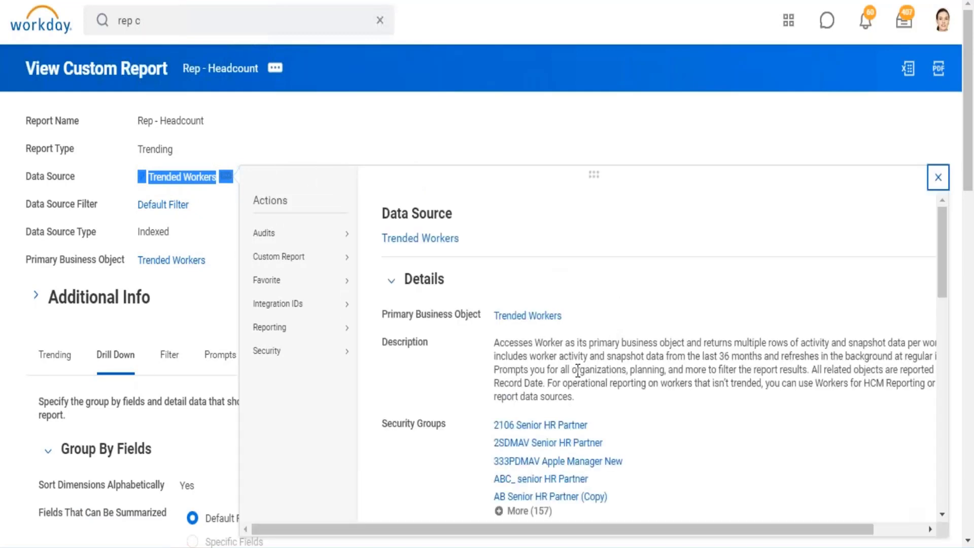
drag(774, 356, 913, 355)
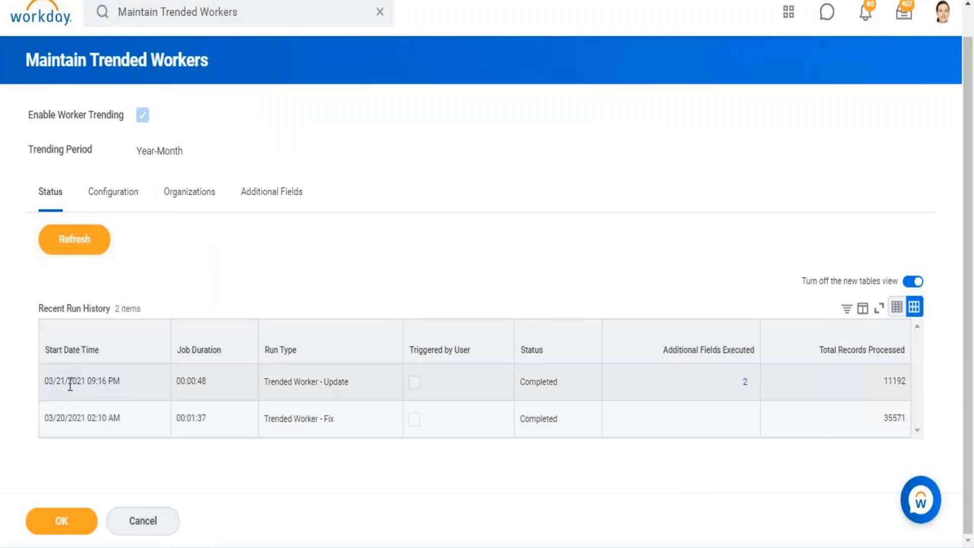
- Switch to the Maintain Trended Workers task and review the start times and processed records in its recent run history
drag(49, 380, 97, 380)
drag(885, 383, 905, 381)
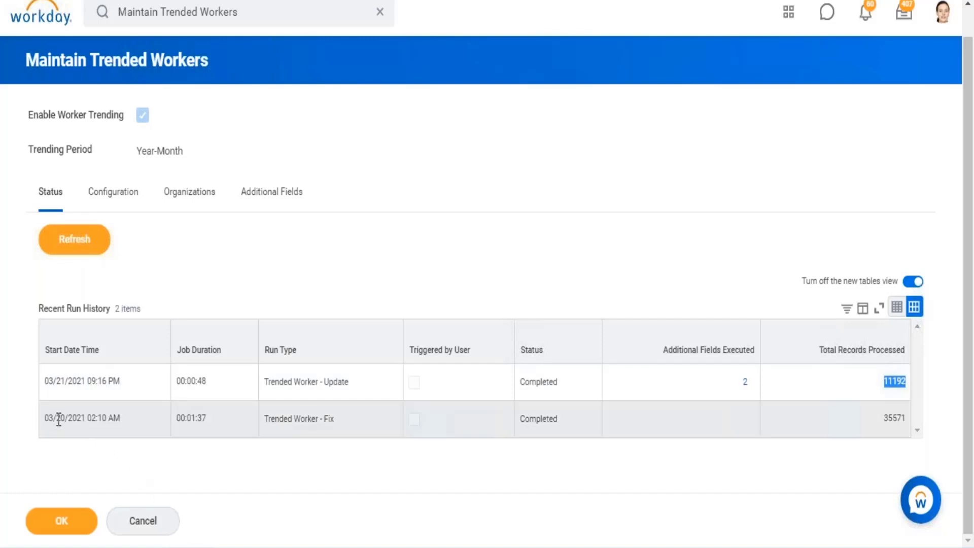
drag(56, 418, 89, 416)
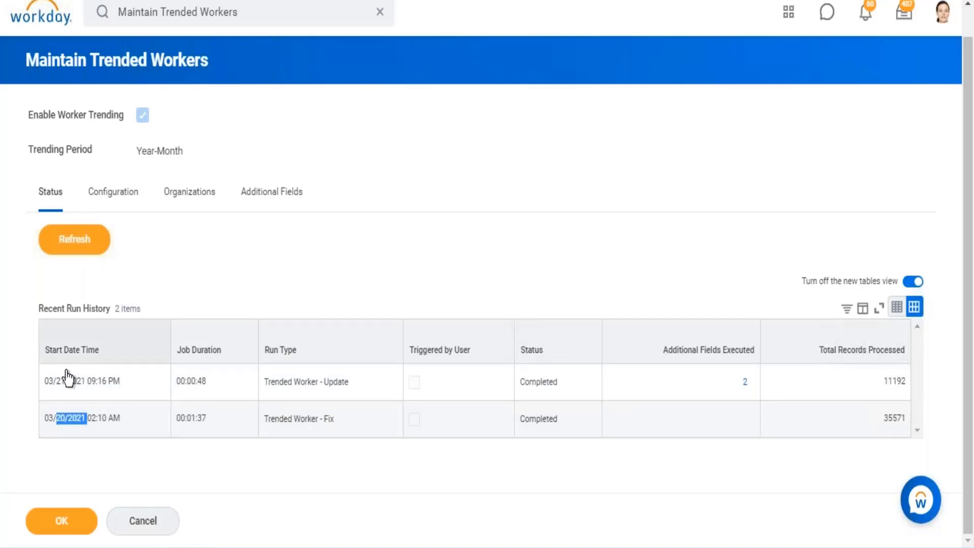
drag(110, 385, 938, 433)
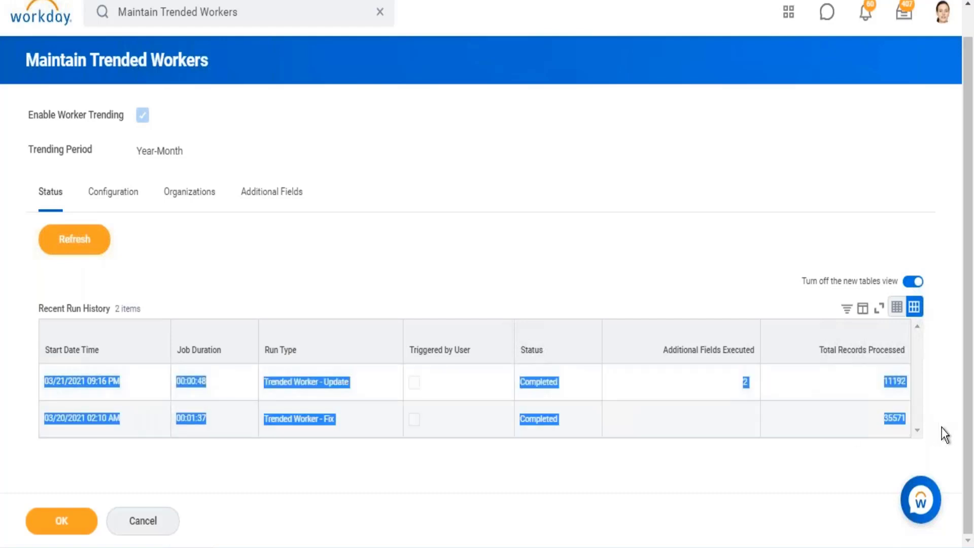
click(633, 252)
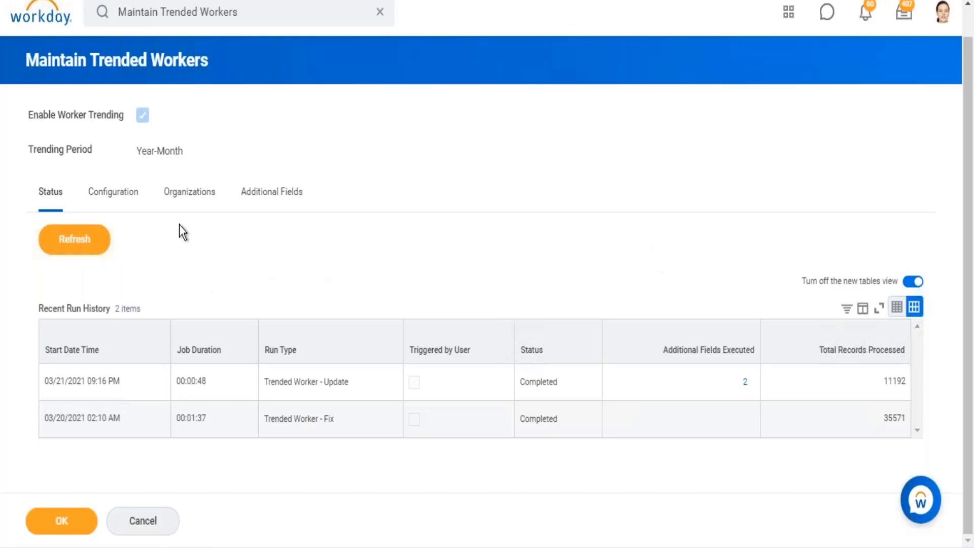
- Open the trended worker configuration and set the Trending Start Date to 03/01/2019
click(112, 195)
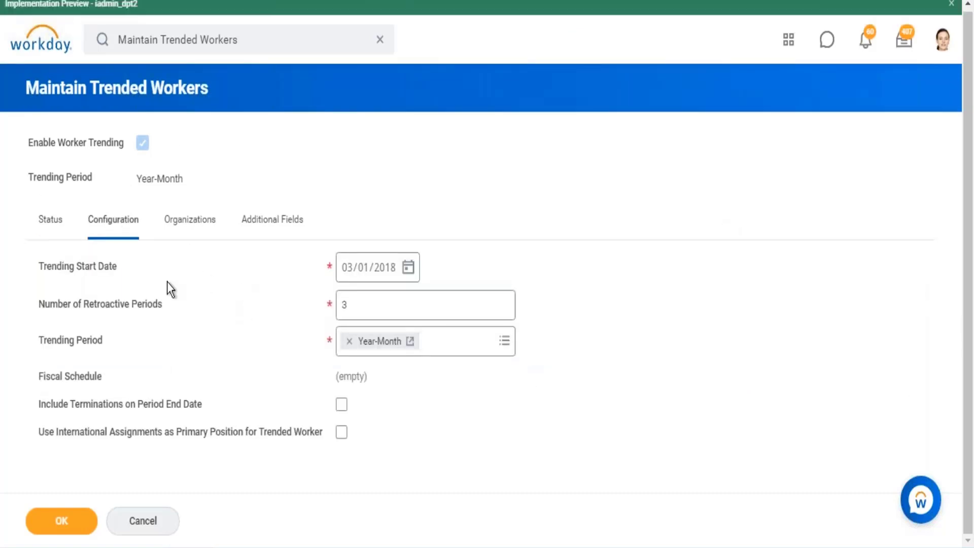
drag(63, 268, 113, 271)
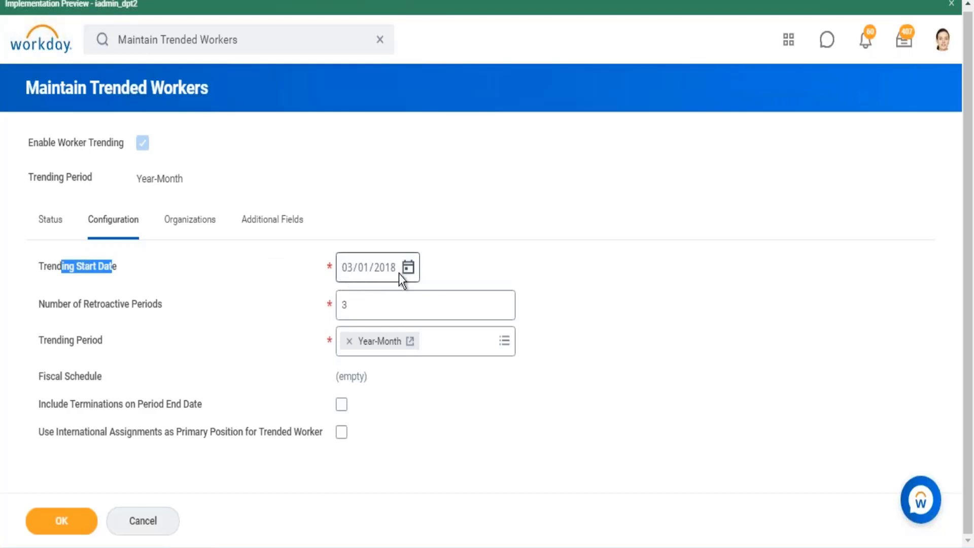
mouse_move(394, 279)
click(388, 272)
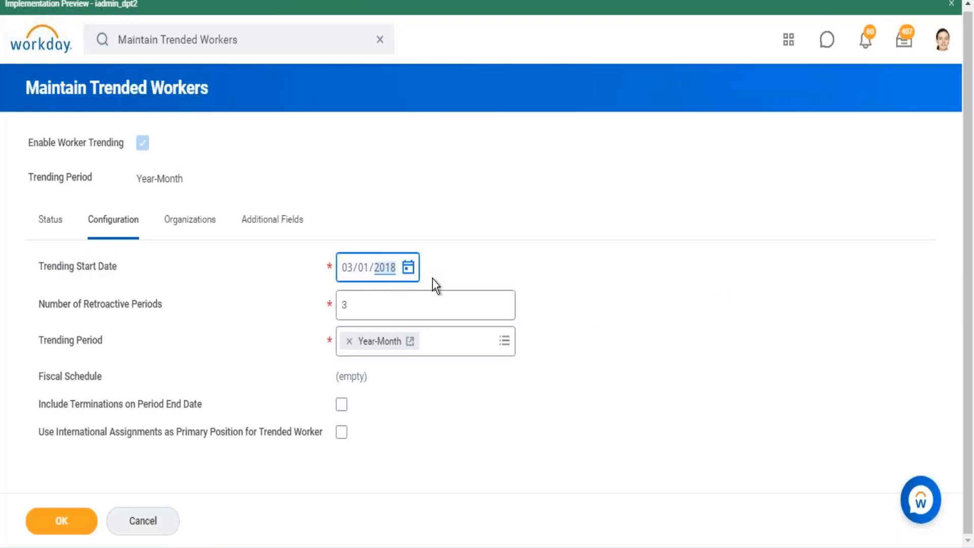
text(219)
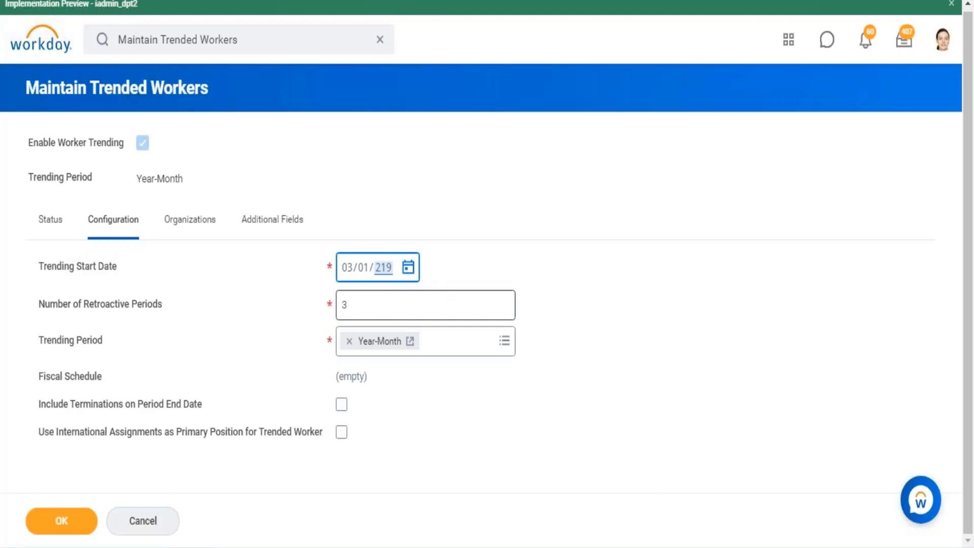
text(2019)
click(687, 259)
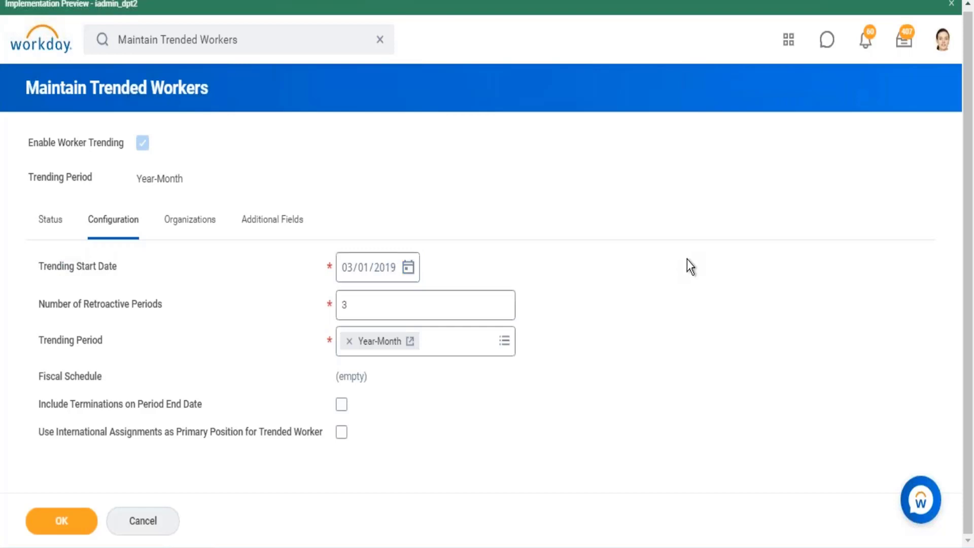
- Try 2010 as the Trending Start Date year, and set the date back to 03/01/2018
click(388, 273)
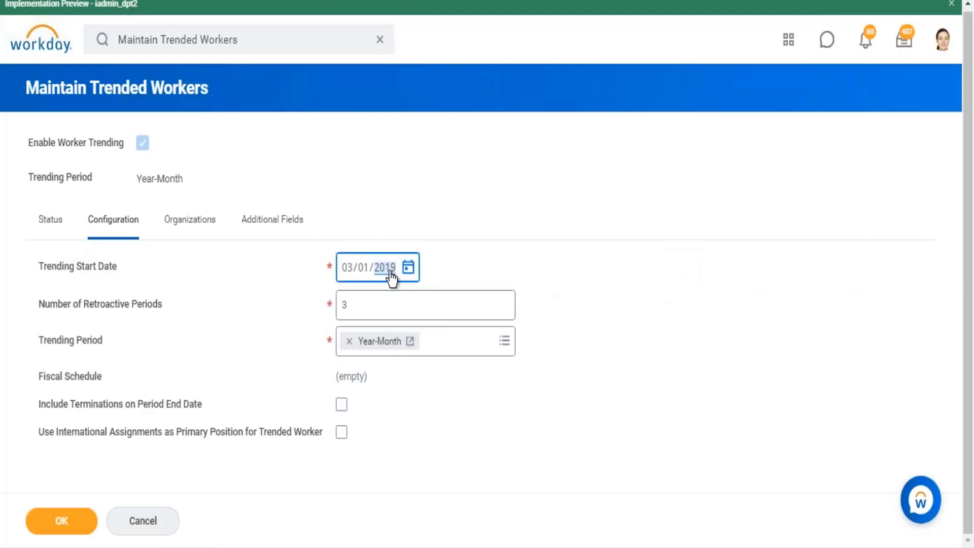
text(2010)
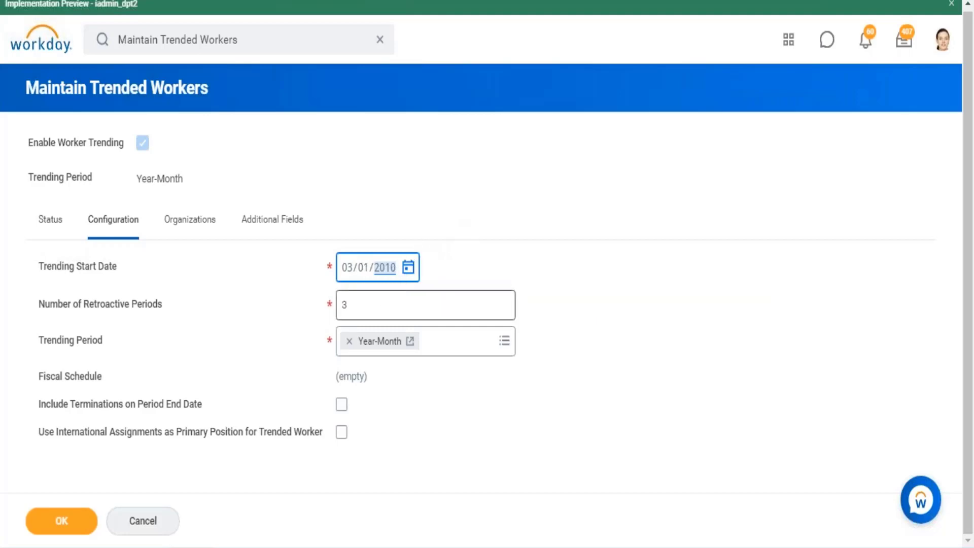
key(BackSpace)
text(2018)
click(567, 228)
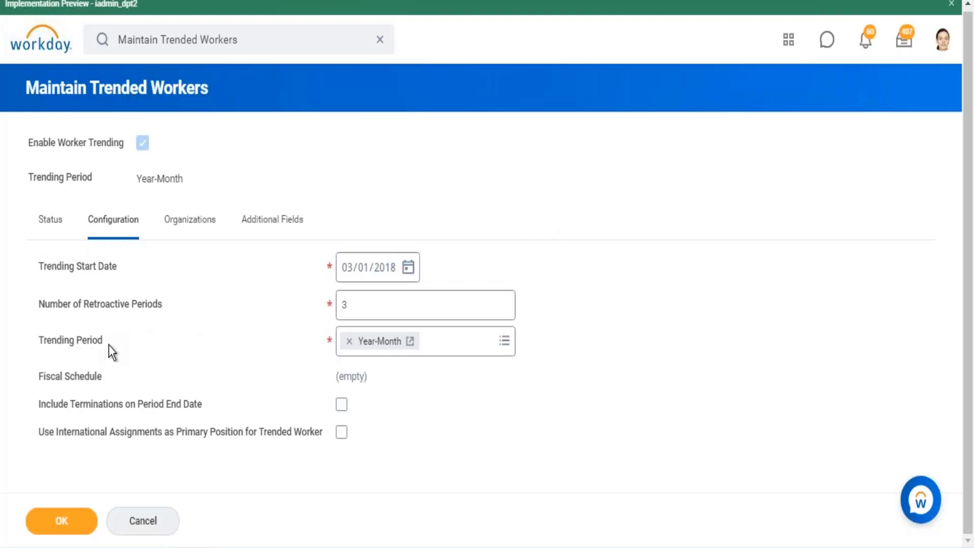
- Review the available Trending Period options and read the help text for Number of Retroactive Periods
drag(108, 345, 61, 341)
click(503, 341)
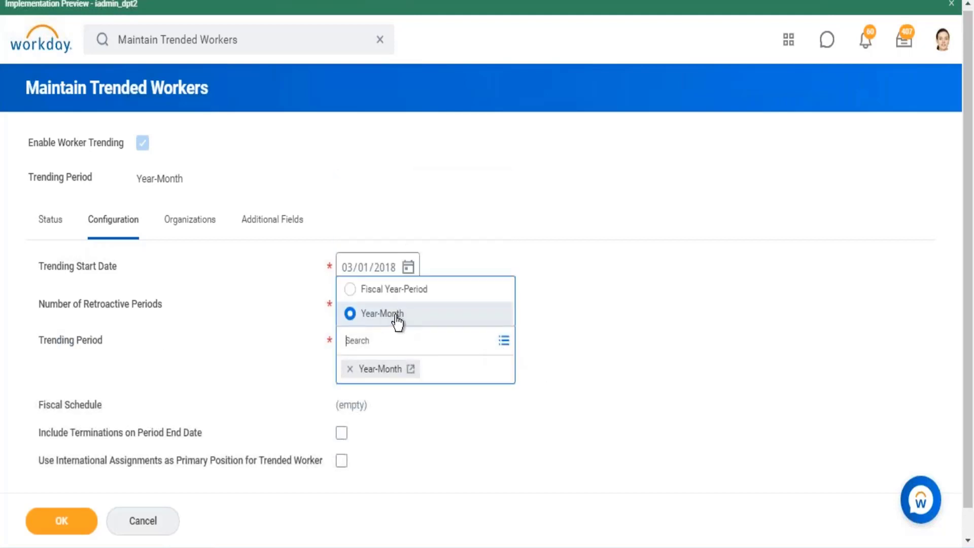
click(608, 353)
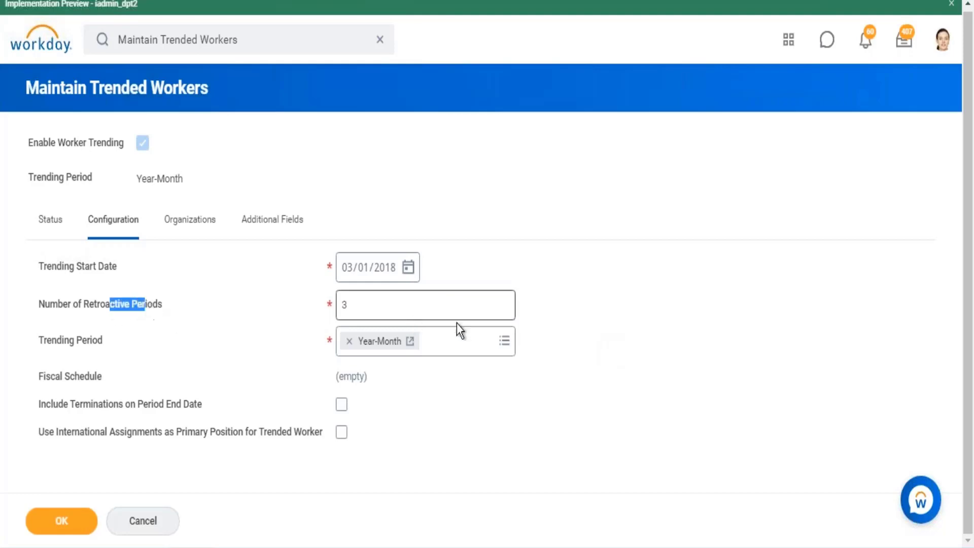
mouse_move(375, 306)
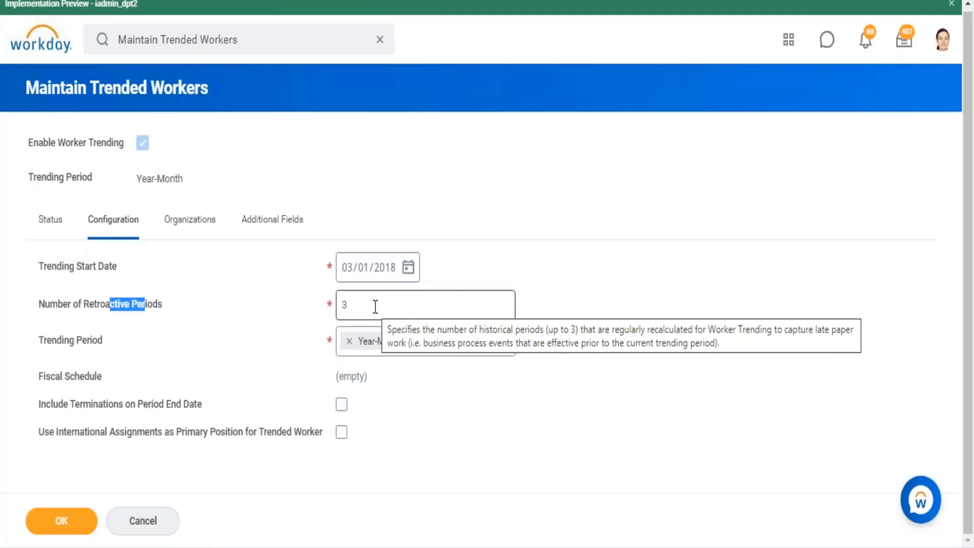
click(676, 227)
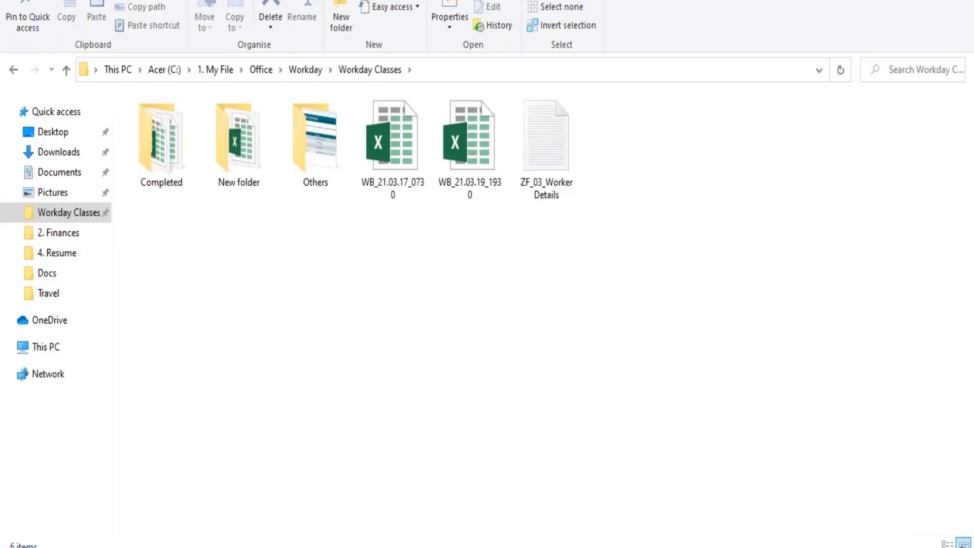
- Return to the Rep - Headcount report, close the data source details, and check the report's data source
click(211, 489)
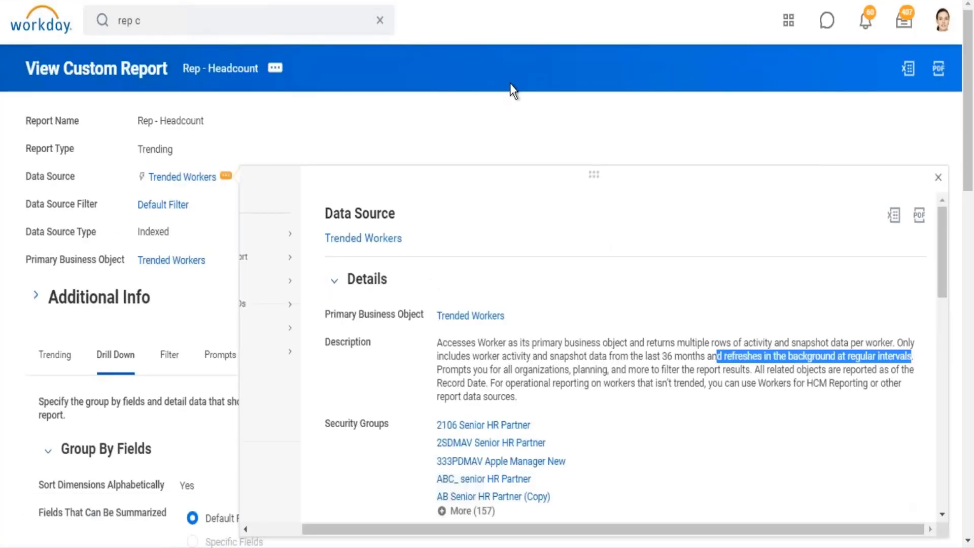
click(509, 81)
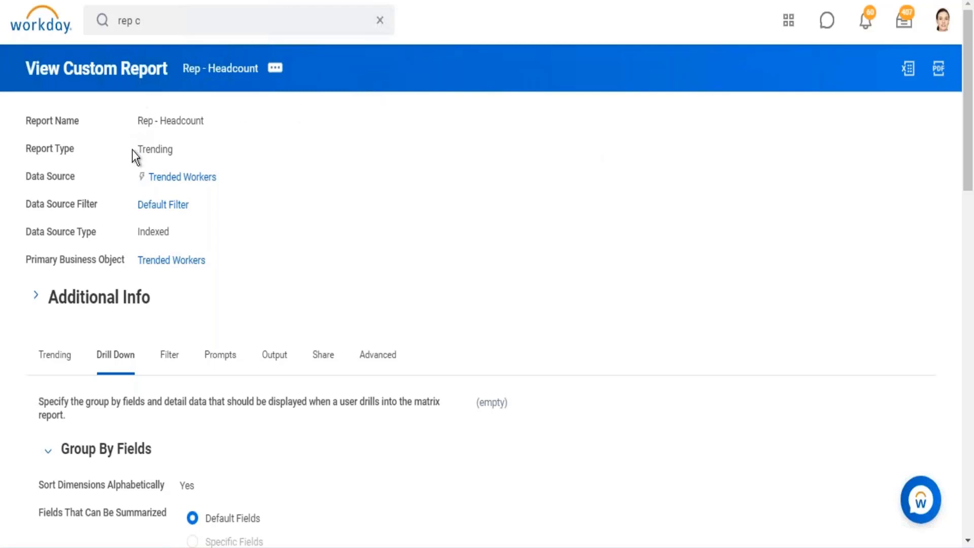
drag(129, 175, 248, 180)
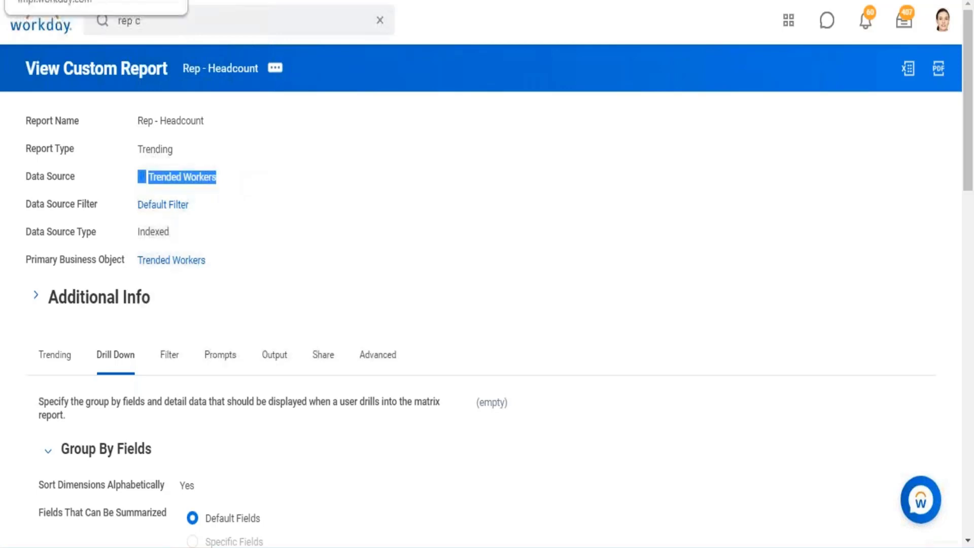
- Go back to the Maintain Trended Workers configuration and examine the Number of Retroactive Periods setting and its help text
click(229, 1)
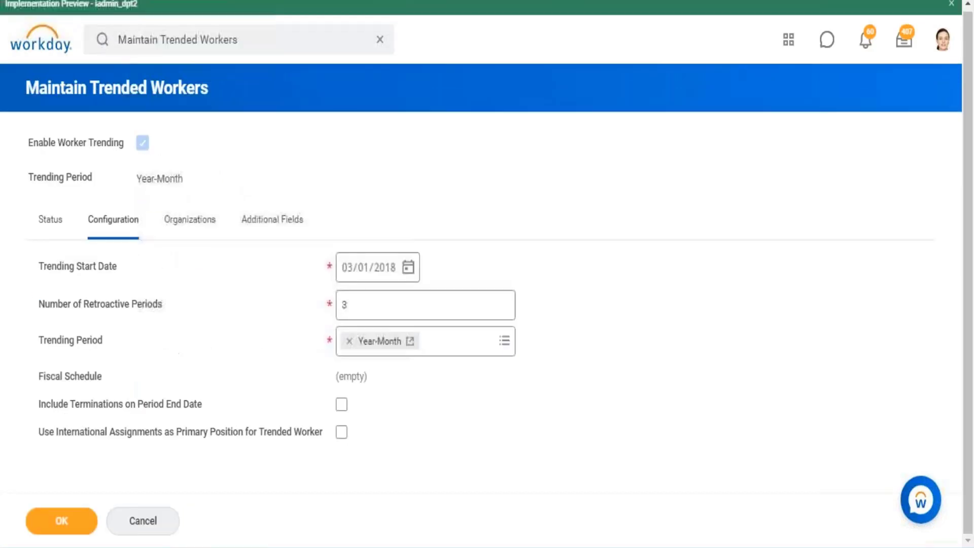
click(359, 306)
double_click(338, 304)
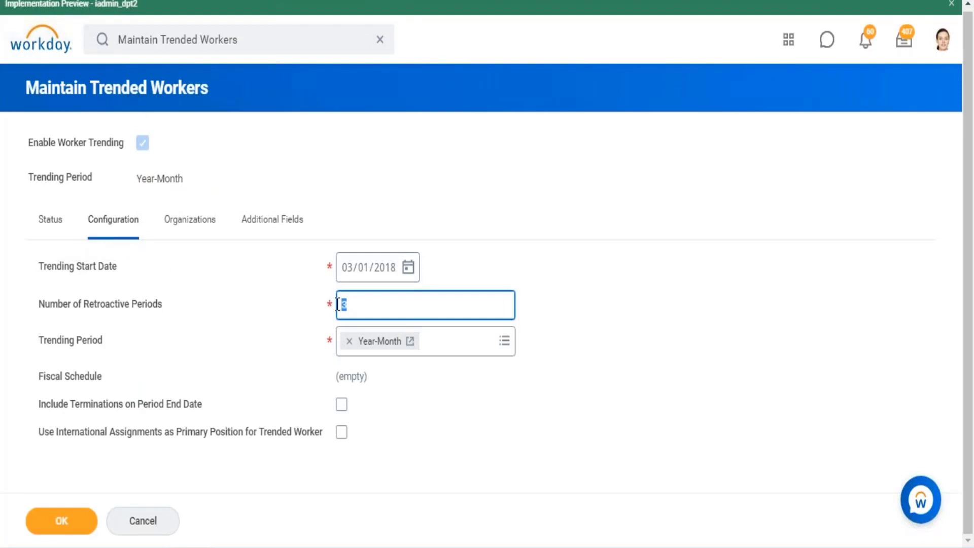
mouse_move(323, 279)
mouse_move(350, 304)
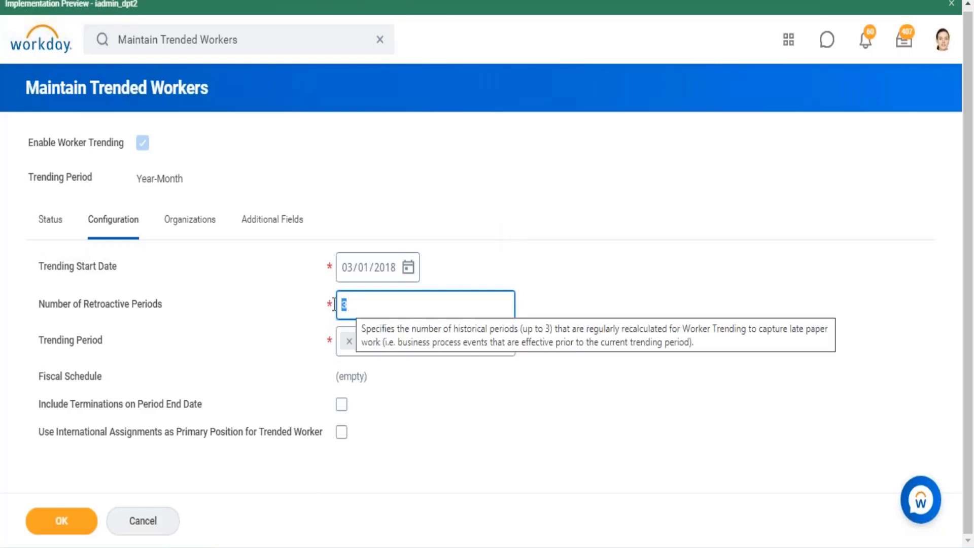
drag(81, 308, 102, 300)
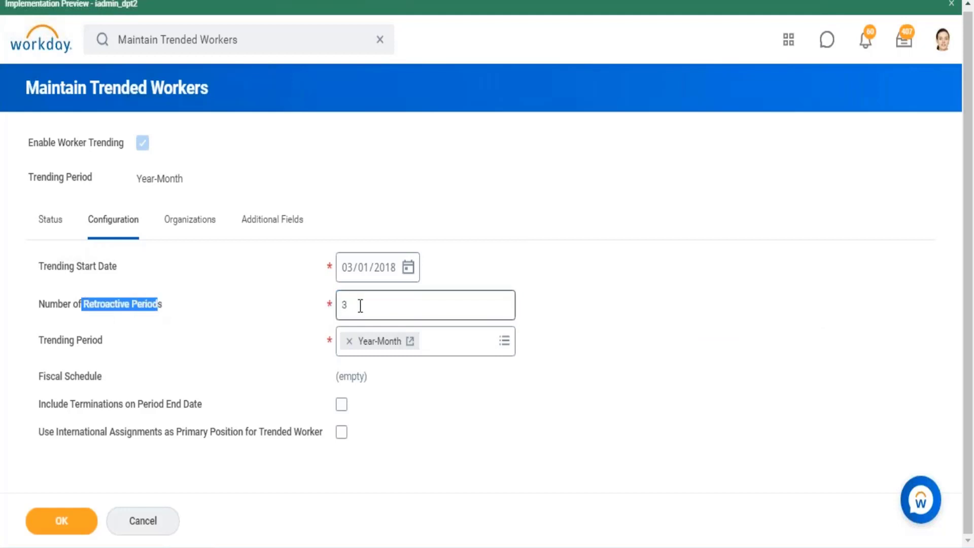
drag(359, 304, 331, 304)
- Check the run types in the recent run history, and return to the trended worker configuration
click(36, 218)
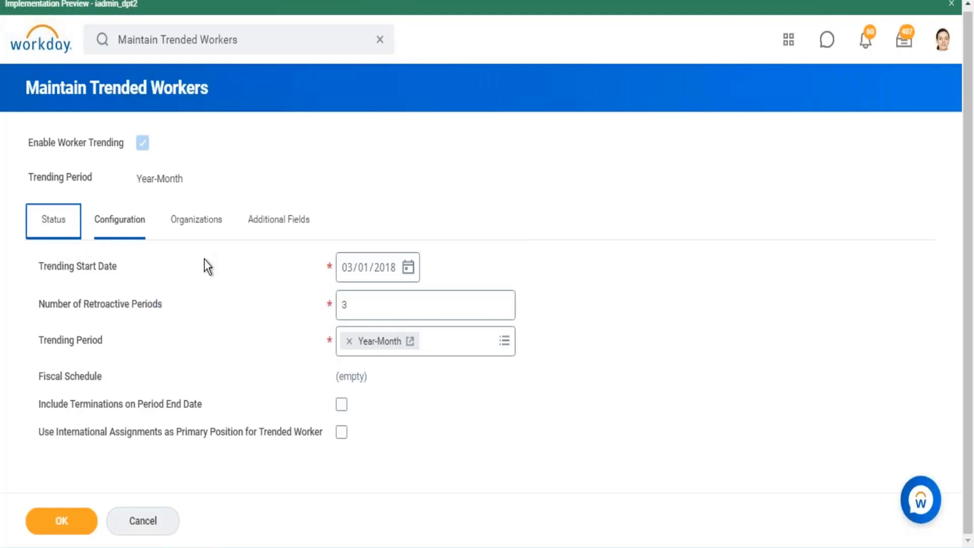
drag(285, 410, 301, 412)
drag(292, 444, 298, 435)
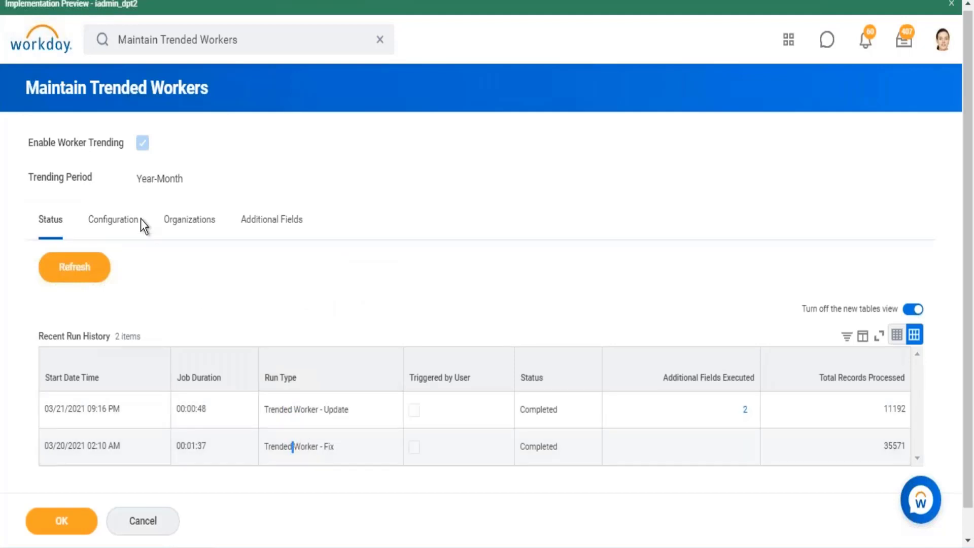
click(131, 219)
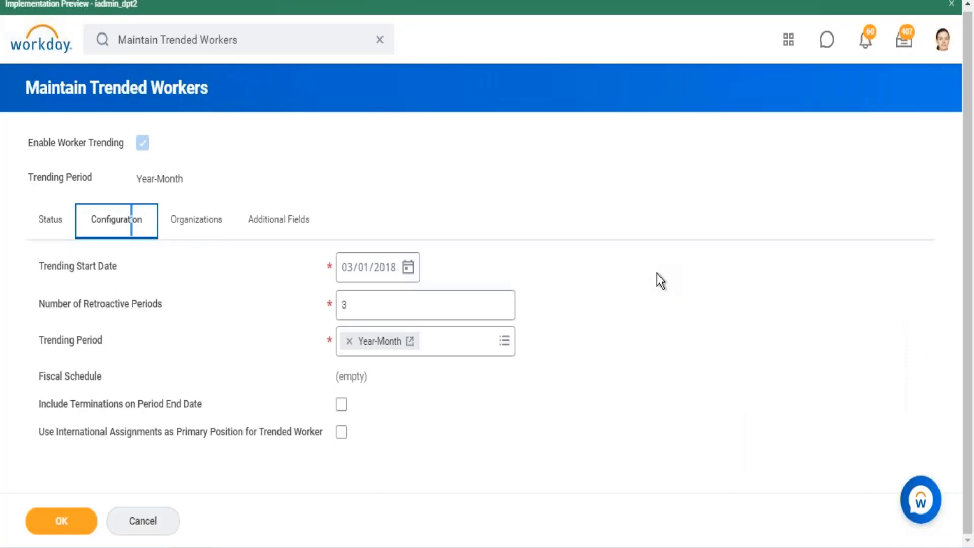
- Leave the Maintain Trended Workers task, discarding its changes, and return to the Rep - Headcount report's drill-down settings
click(56, 45)
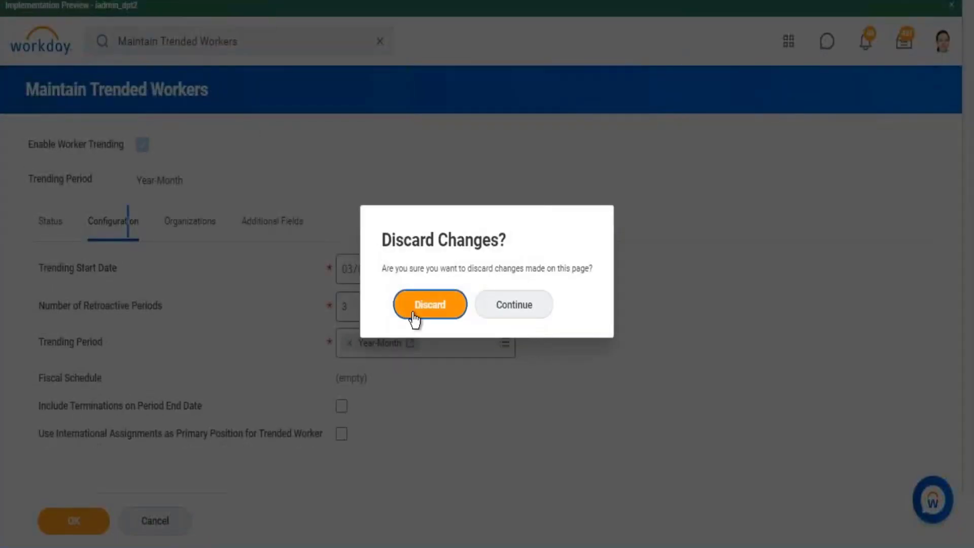
click(421, 310)
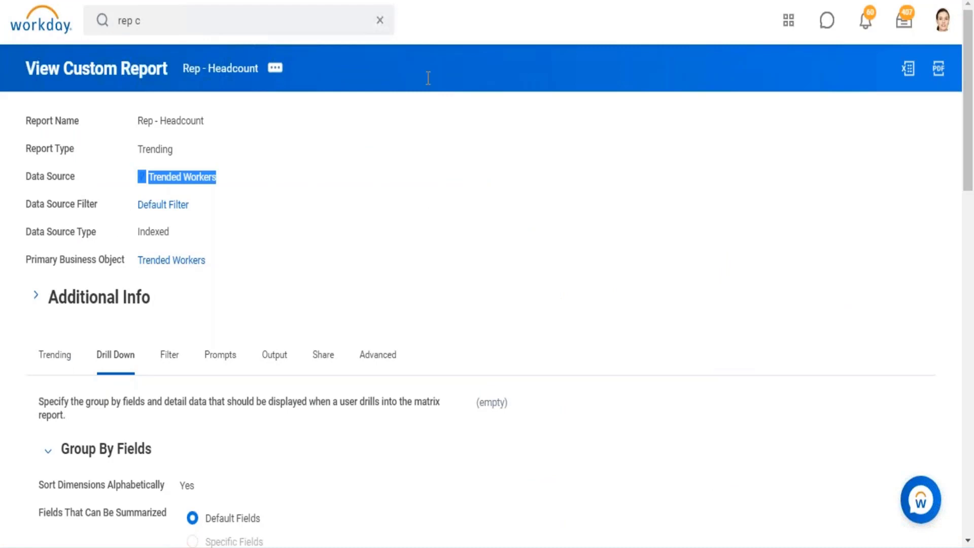
scroll(211, 223, down, 5)
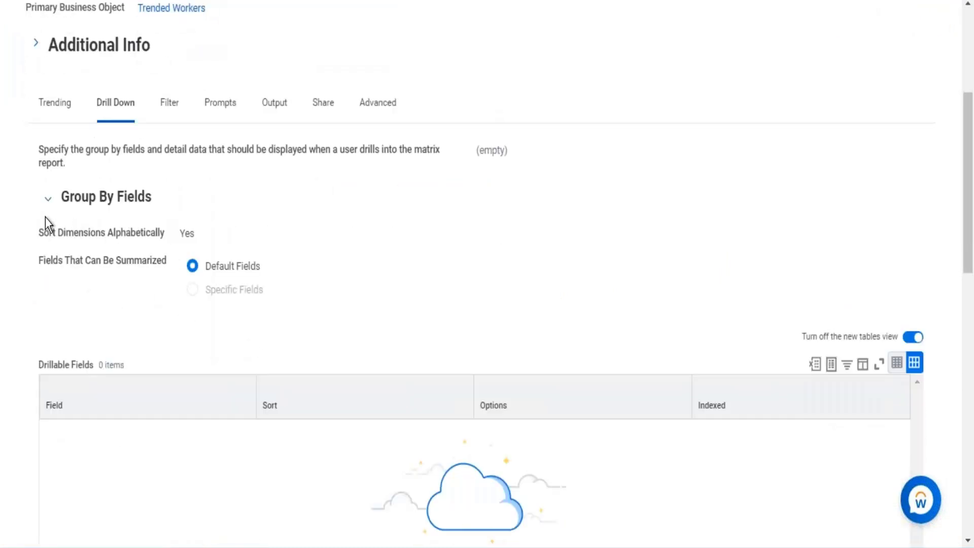
- Review the report's trending time period settings together with its report type and data source details
click(60, 117)
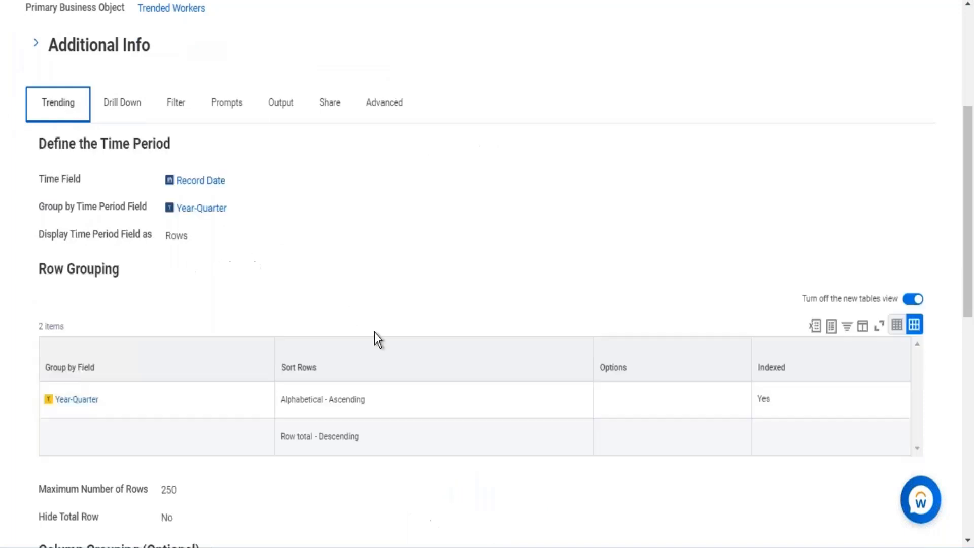
drag(299, 284, 29, 181)
scroll(244, 112, up, 5)
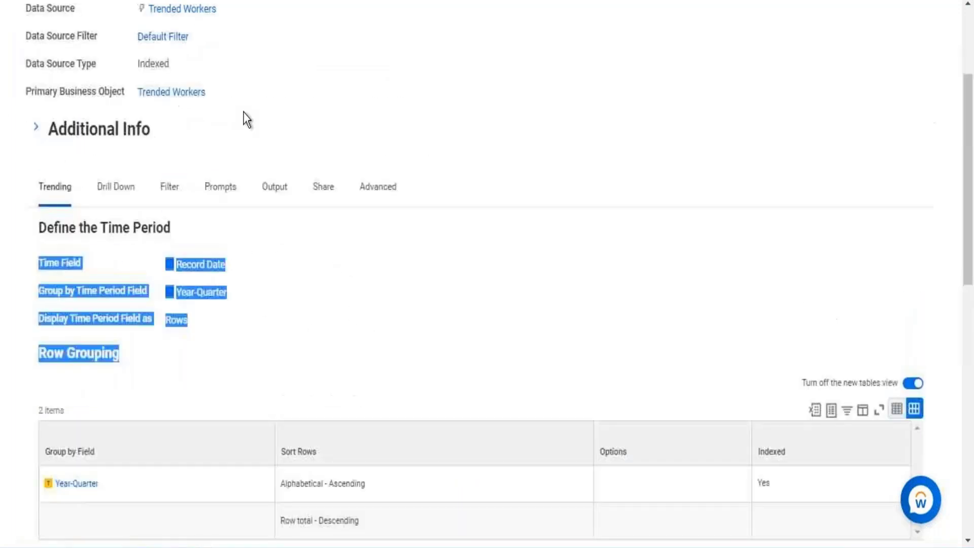
drag(233, 255, 127, 161)
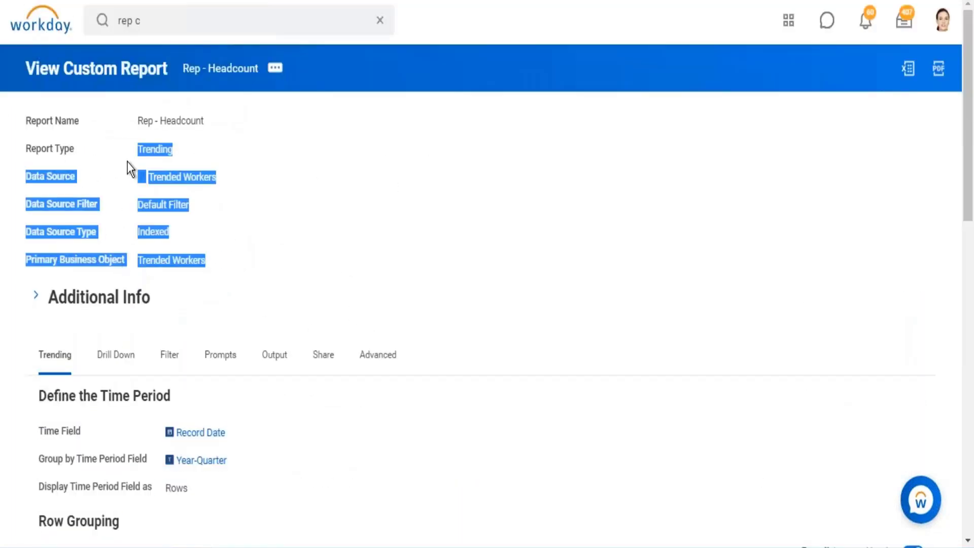
click(692, 253)
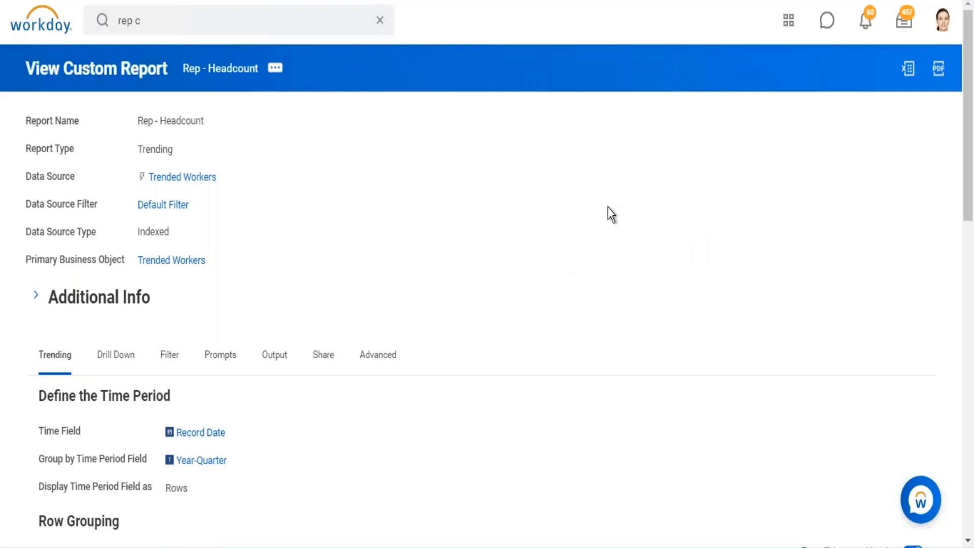
- Examine the report's drill-down settings, including drillable fields, detail data columns, sorting and drill-down options, and show the output settings
click(132, 358)
scroll(200, 300, down, 6)
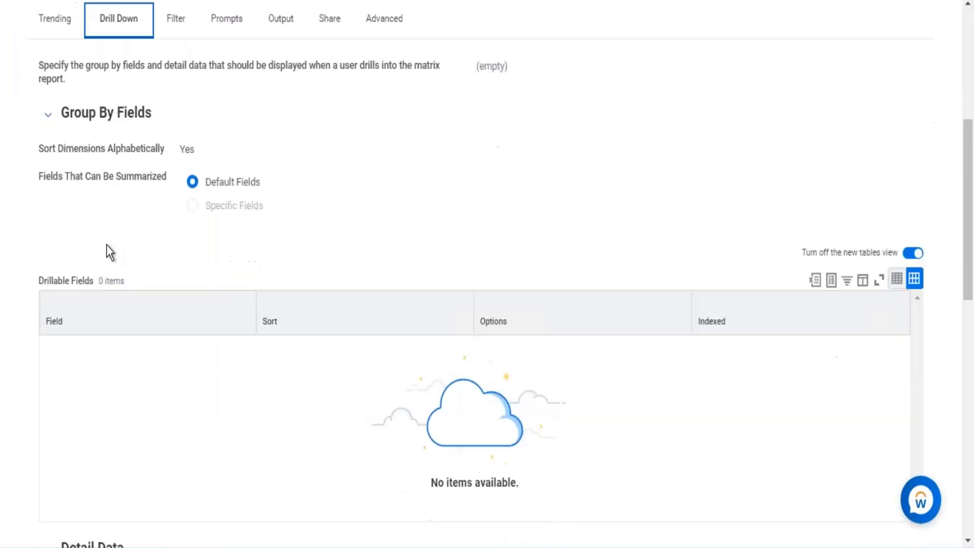
scroll(266, 349, down, 8)
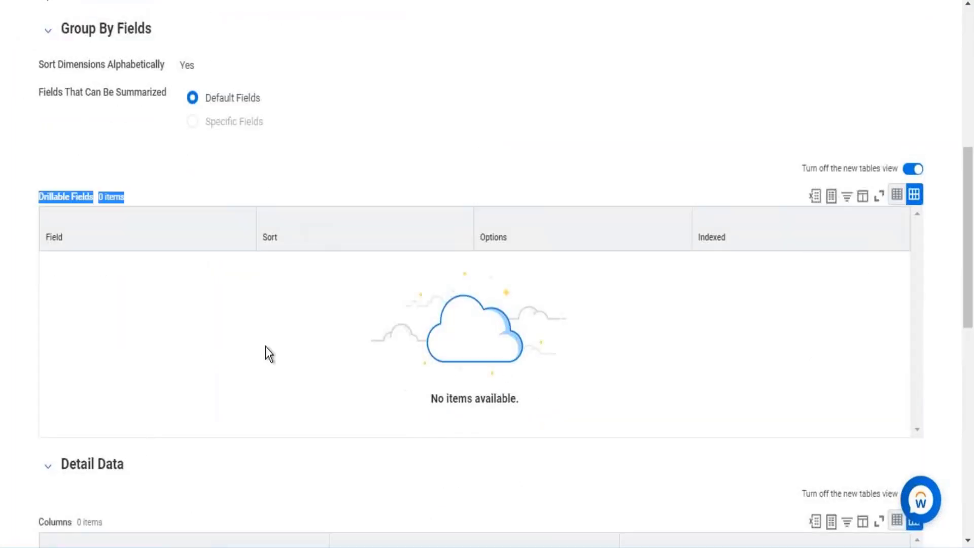
drag(79, 128, 125, 128)
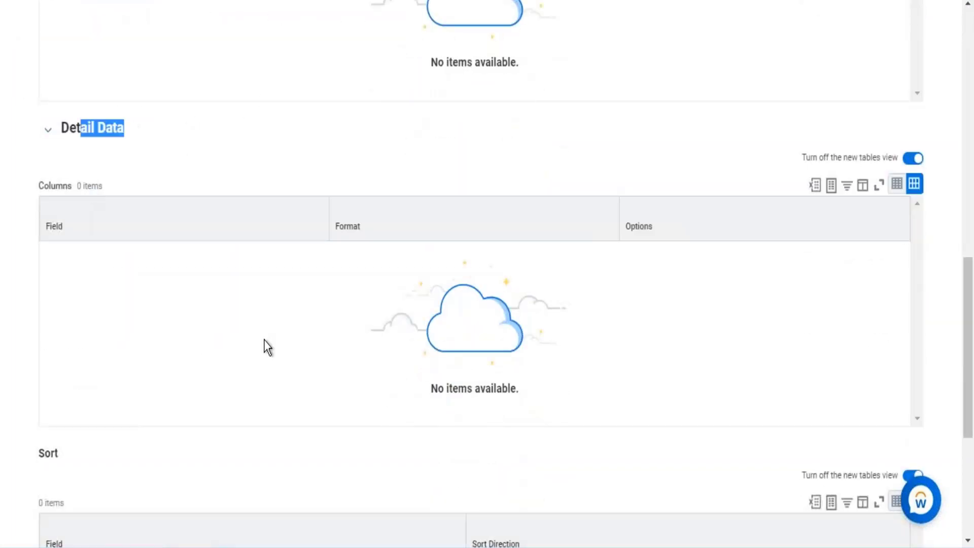
scroll(264, 339, down, 6)
drag(47, 486, 141, 486)
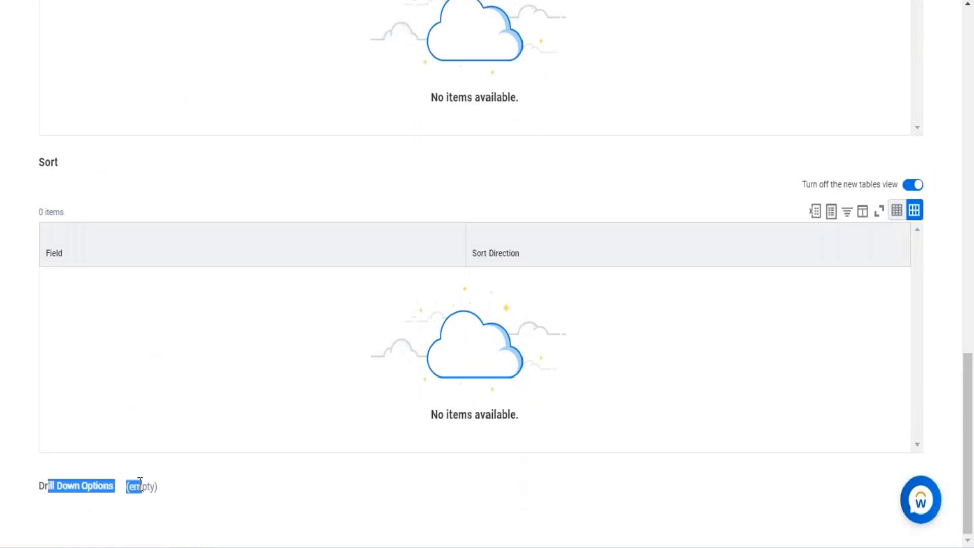
scroll(251, 324, up, 3)
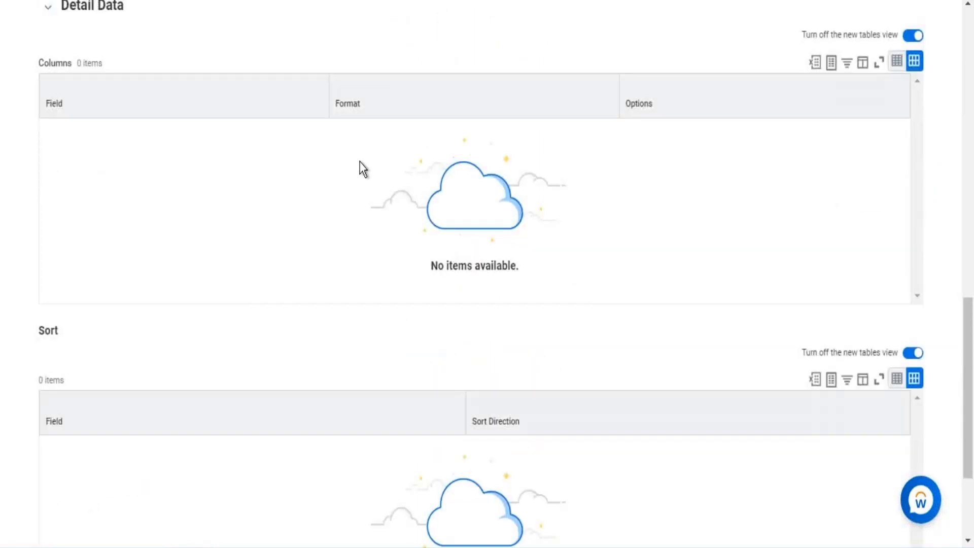
scroll(363, 167, up, 15)
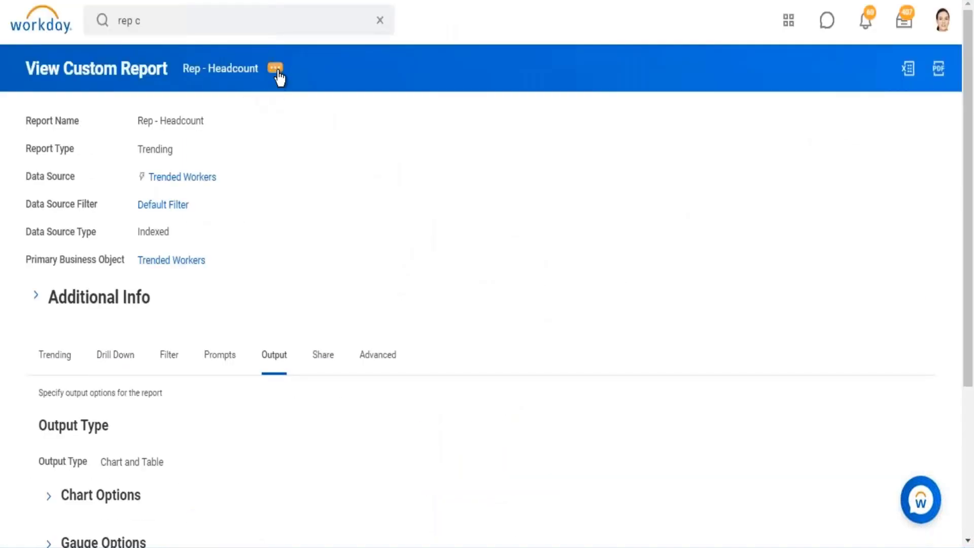
- Run the Rep - Headcount report with a time series from 01/01/2019 to 03/24/2021
click(278, 74)
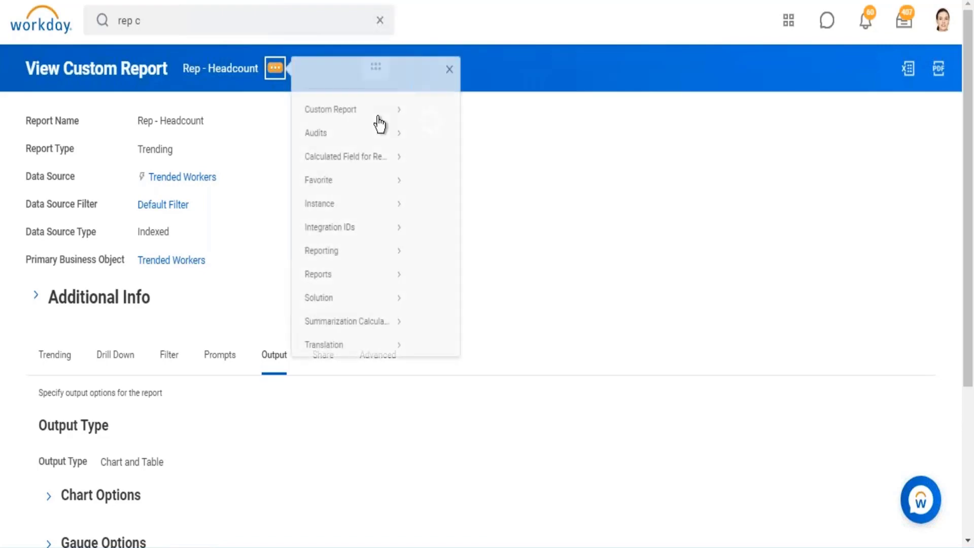
mouse_move(380, 123)
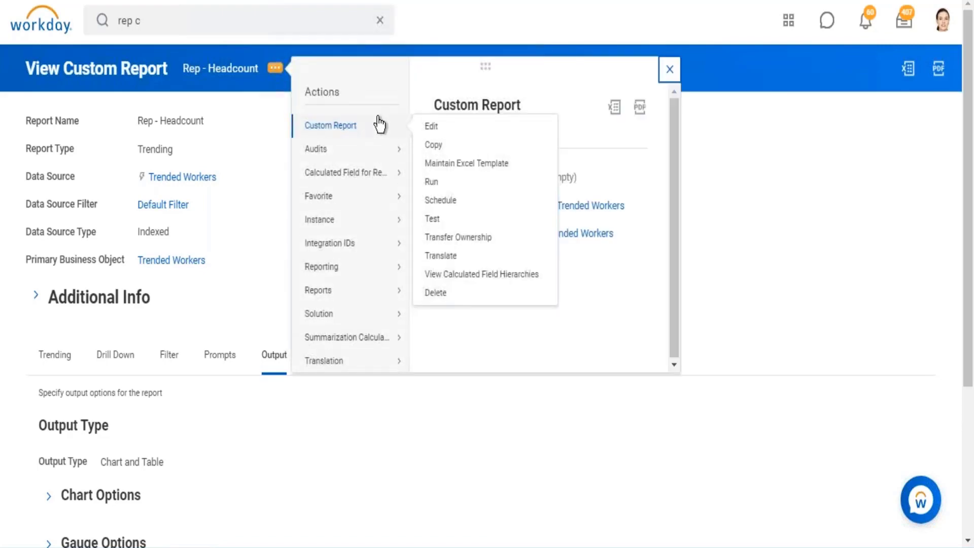
click(431, 182)
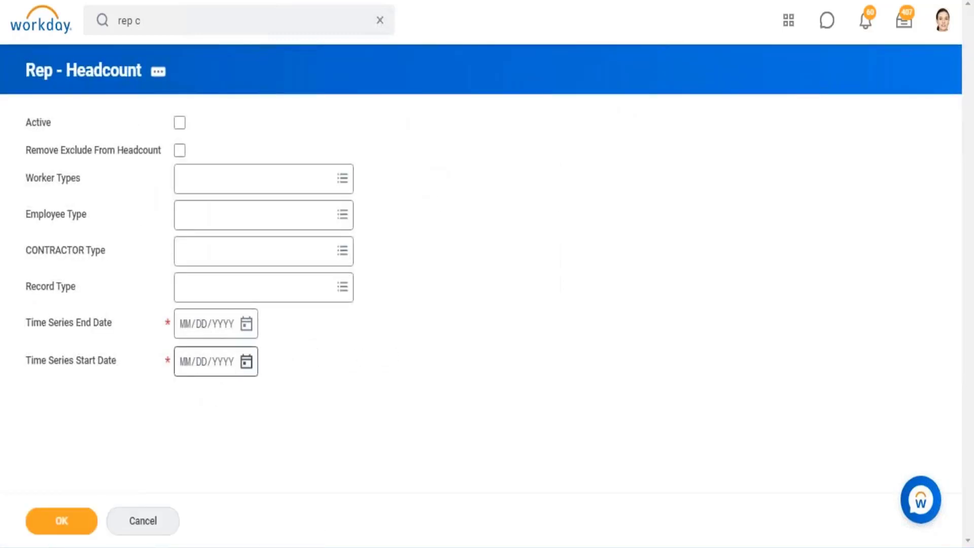
click(184, 364)
text(01/)
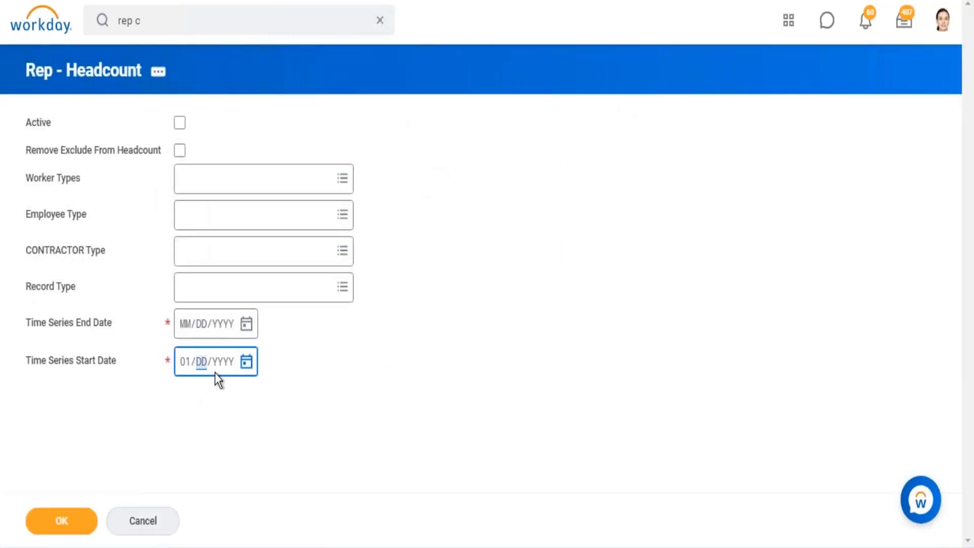
text(01/2019)
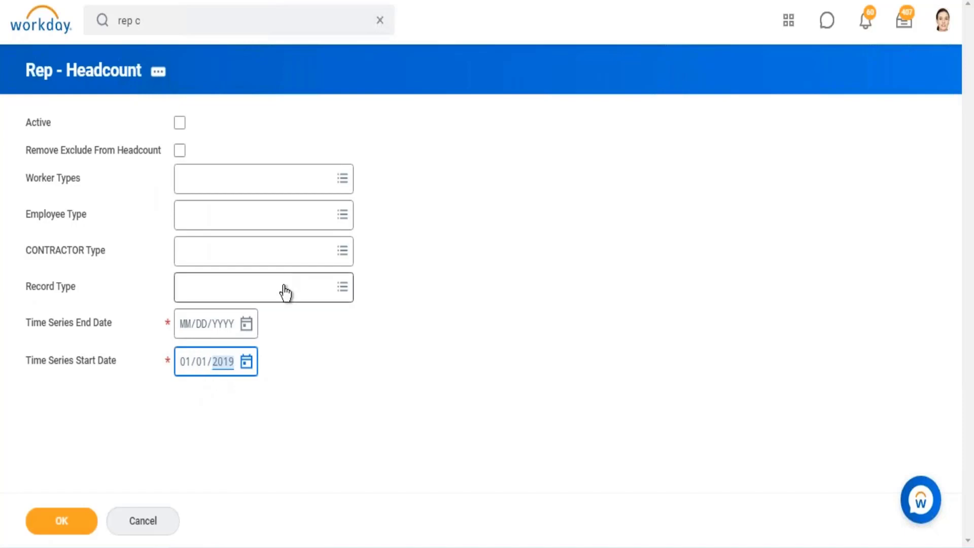
click(247, 324)
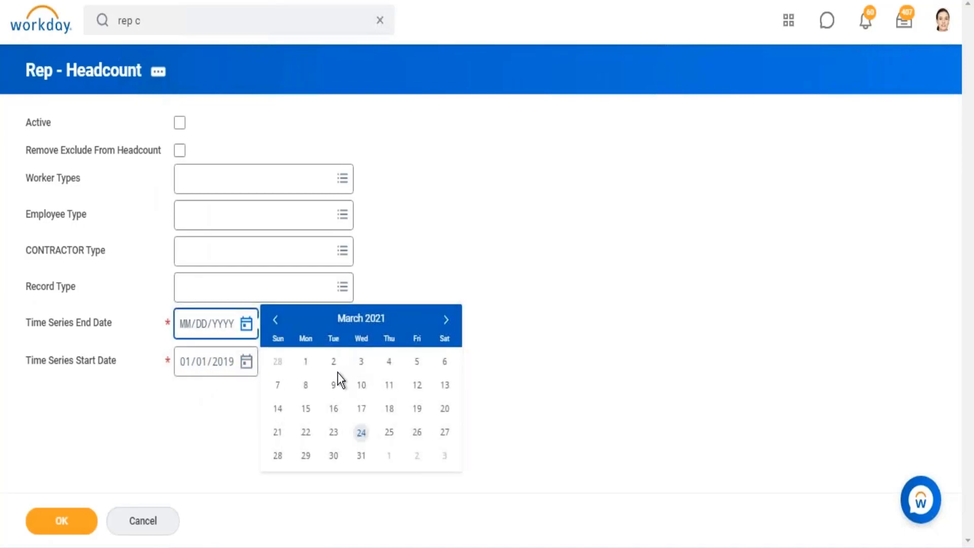
click(364, 440)
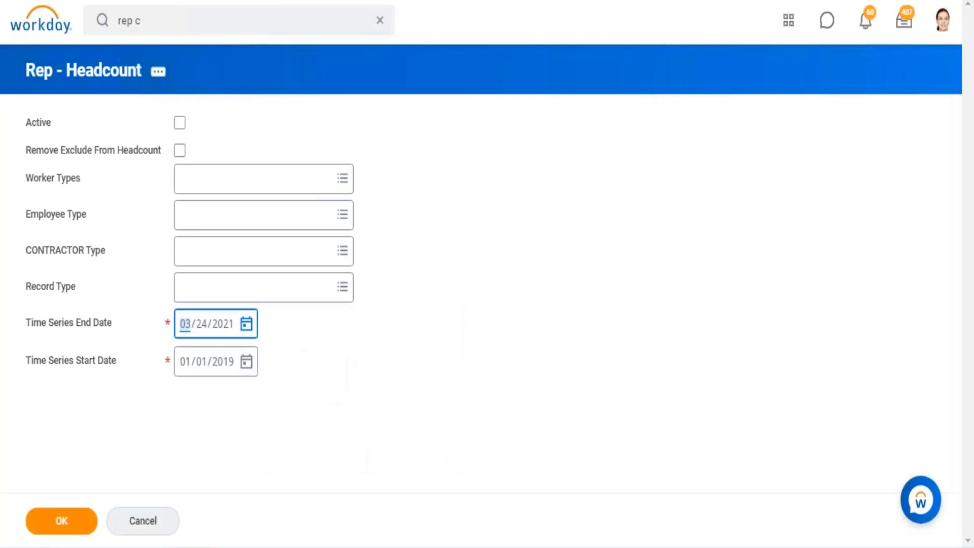
click(67, 517)
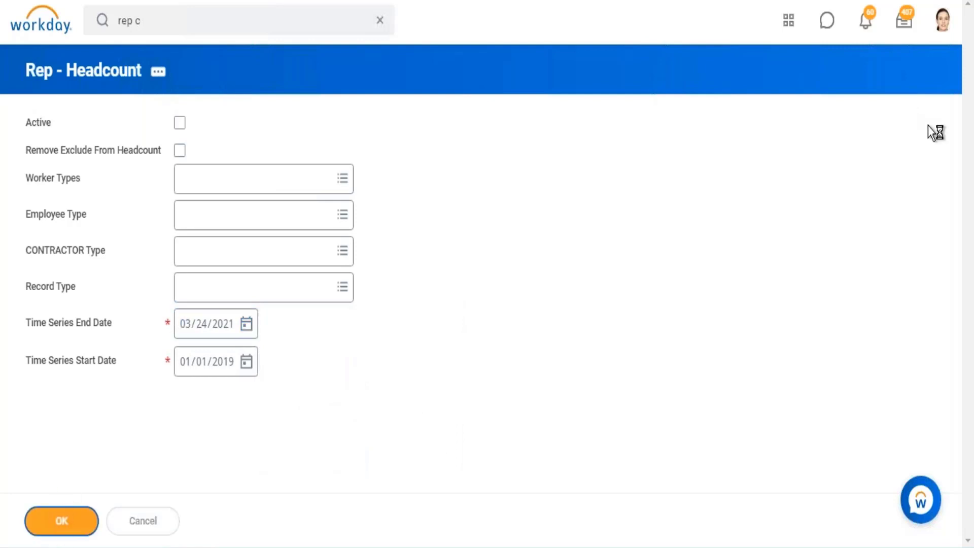
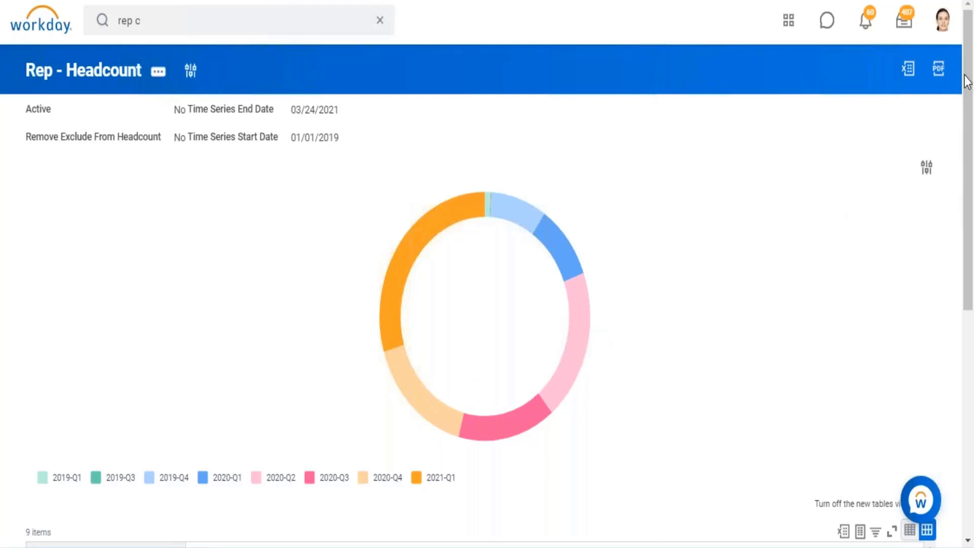
- Change the headcount chart through Clustered Column, Line and Stacked Column, ending on 100% Column
click(927, 167)
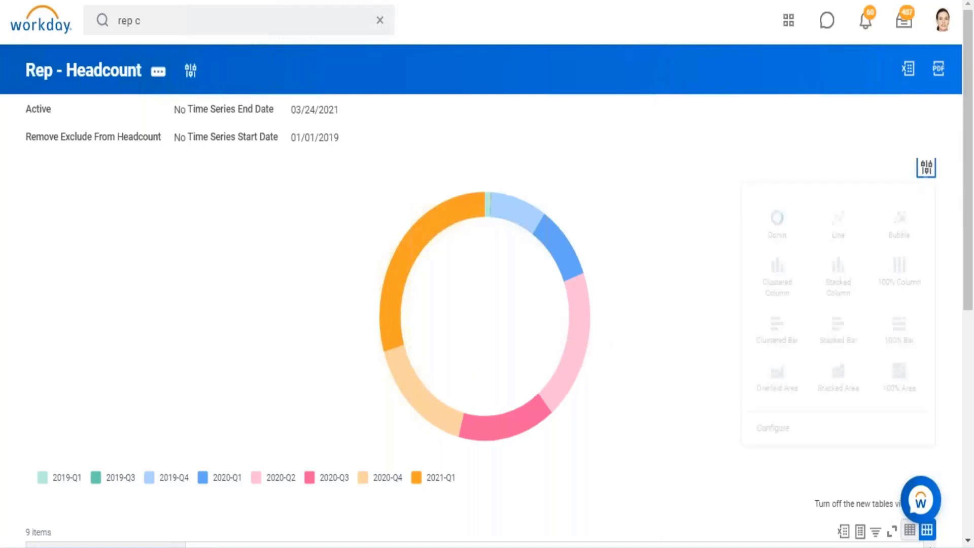
click(779, 269)
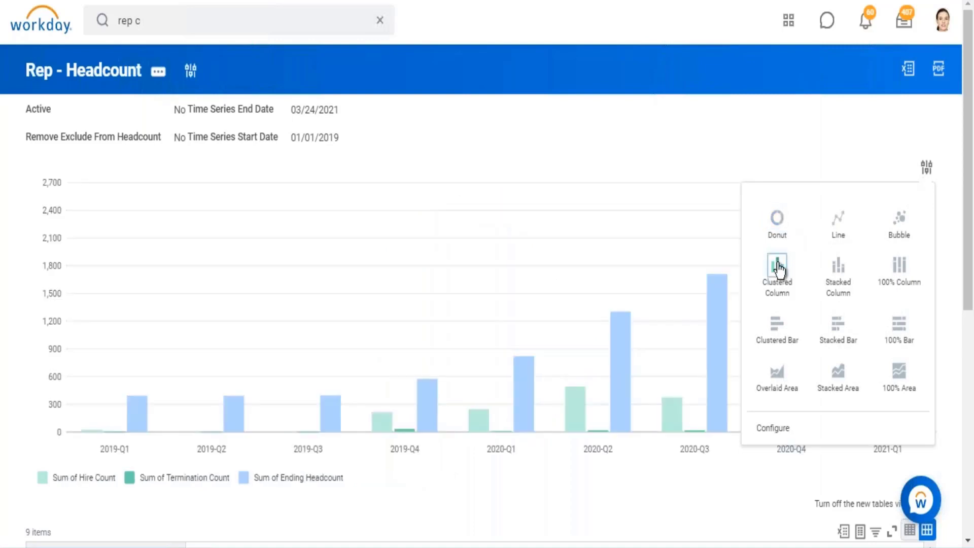
click(844, 223)
click(840, 266)
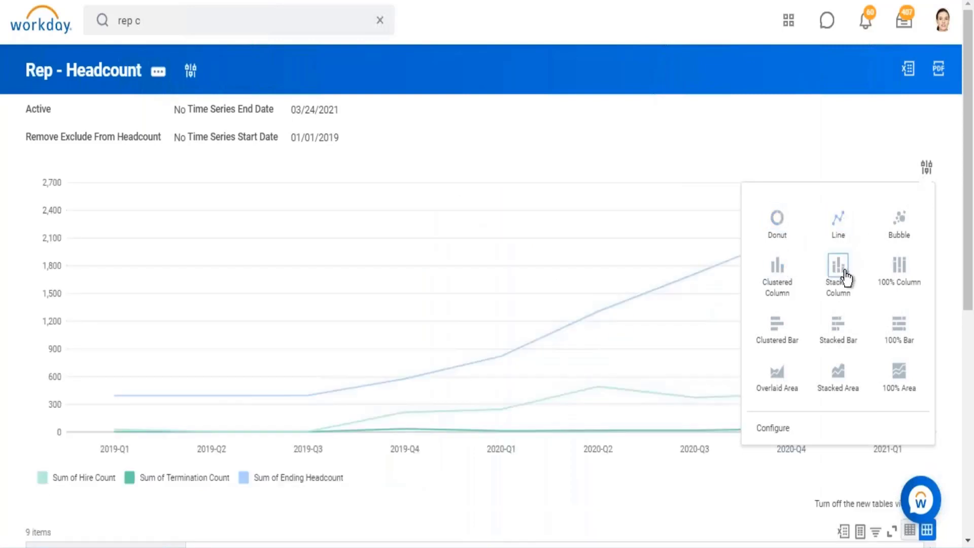
click(895, 265)
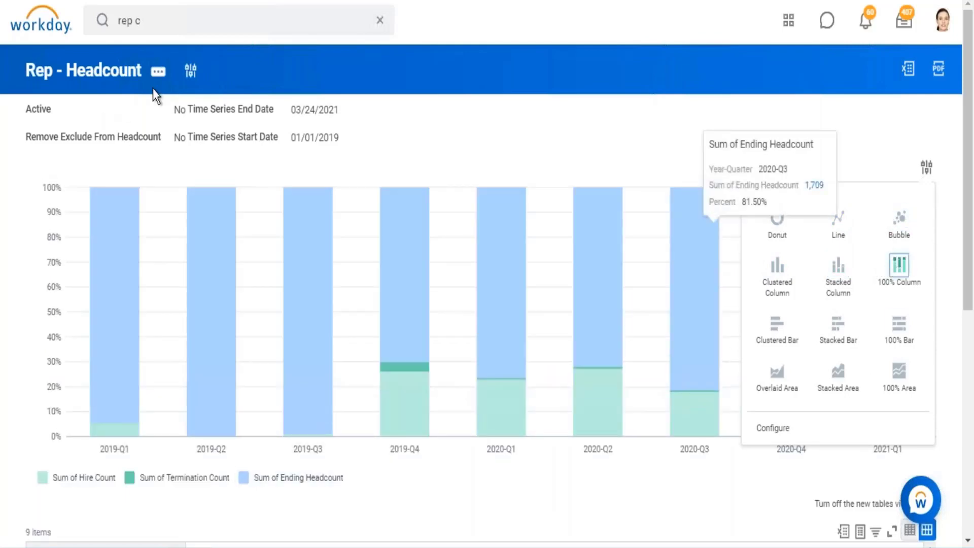
- Open the Rep - Headcount report definition for editing and show its output settings
click(158, 71)
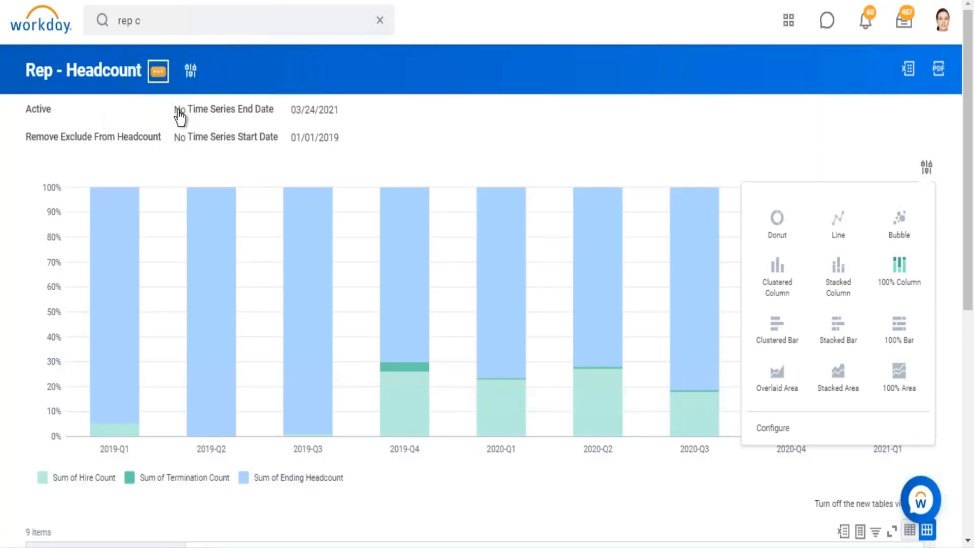
mouse_move(228, 109)
click(316, 130)
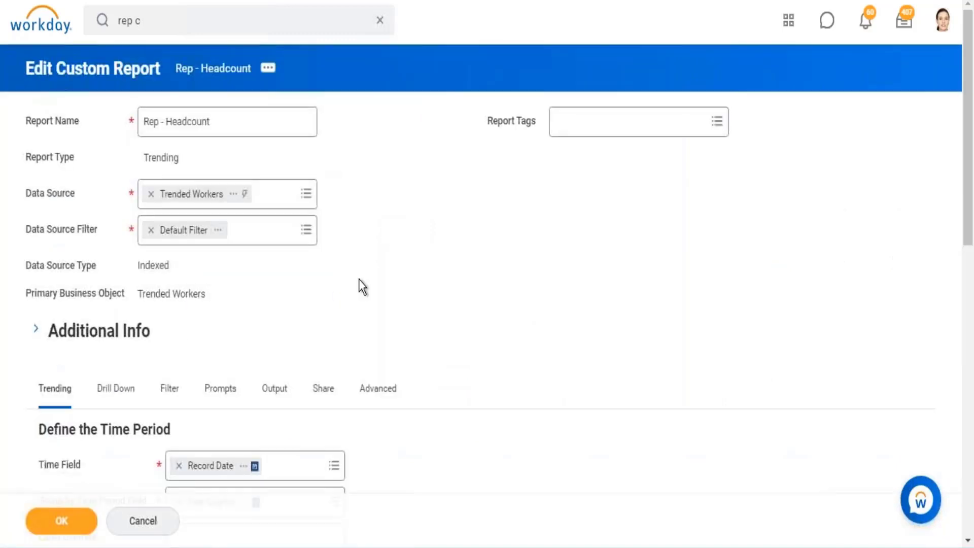
click(274, 397)
scroll(410, 243, down, 3)
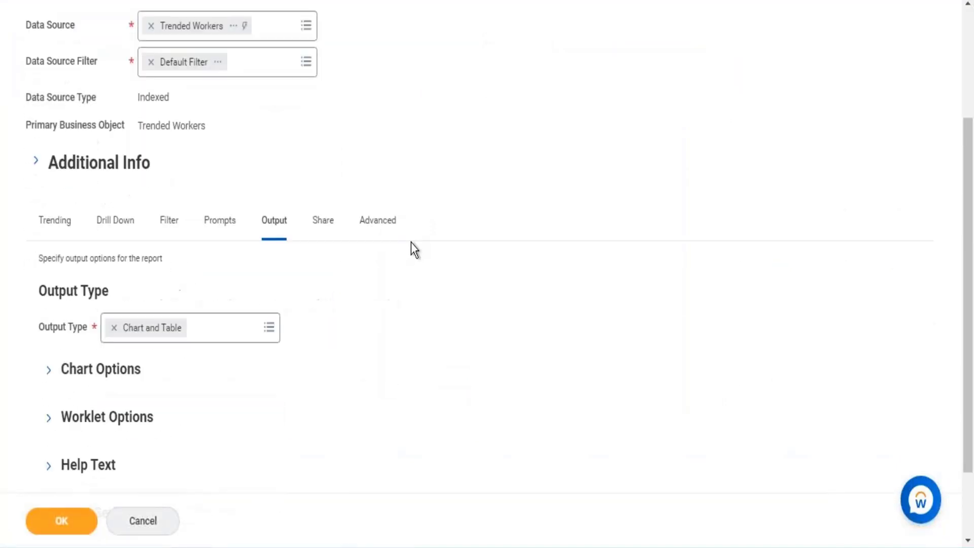
scroll(411, 242, down, 2)
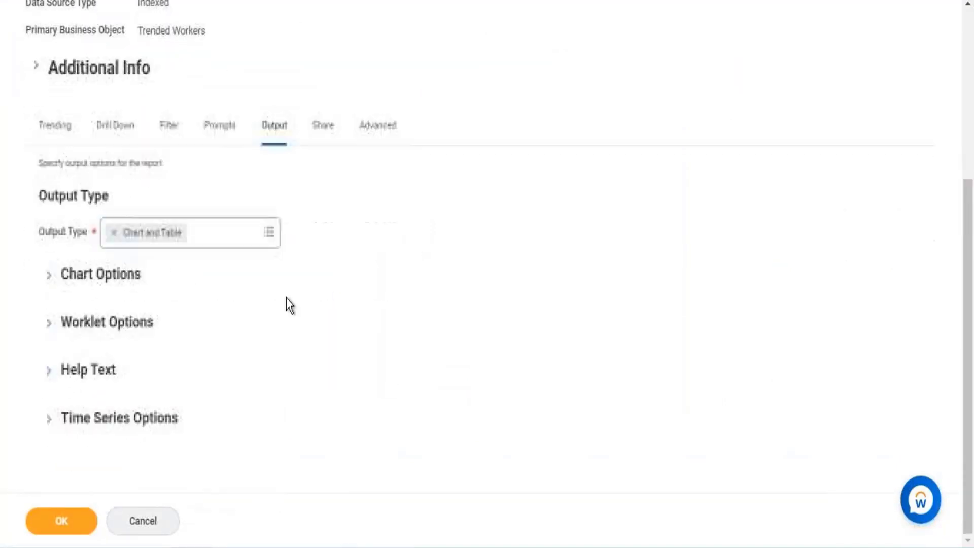
- Expand the chart options and review the available chart types and the remaining output option sections
click(48, 276)
drag(57, 336, 75, 335)
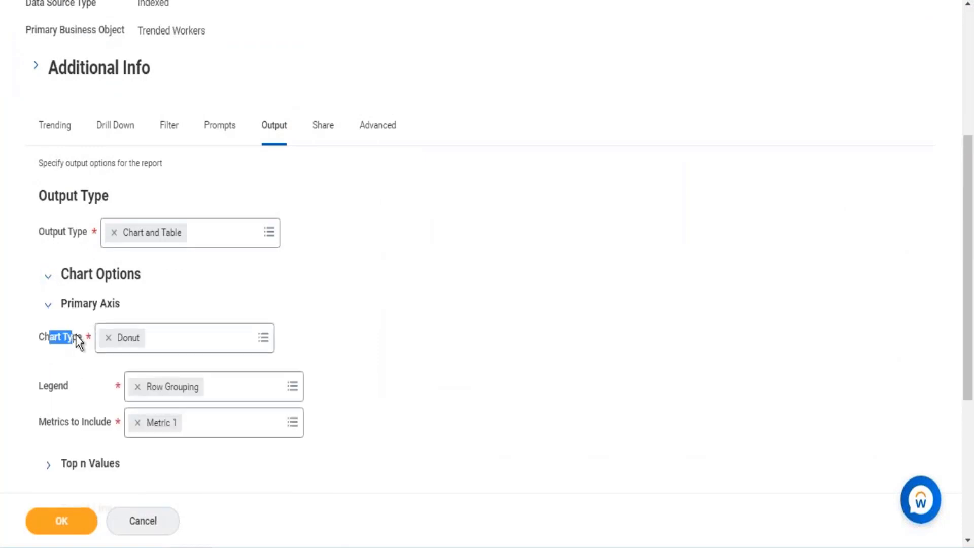
click(263, 338)
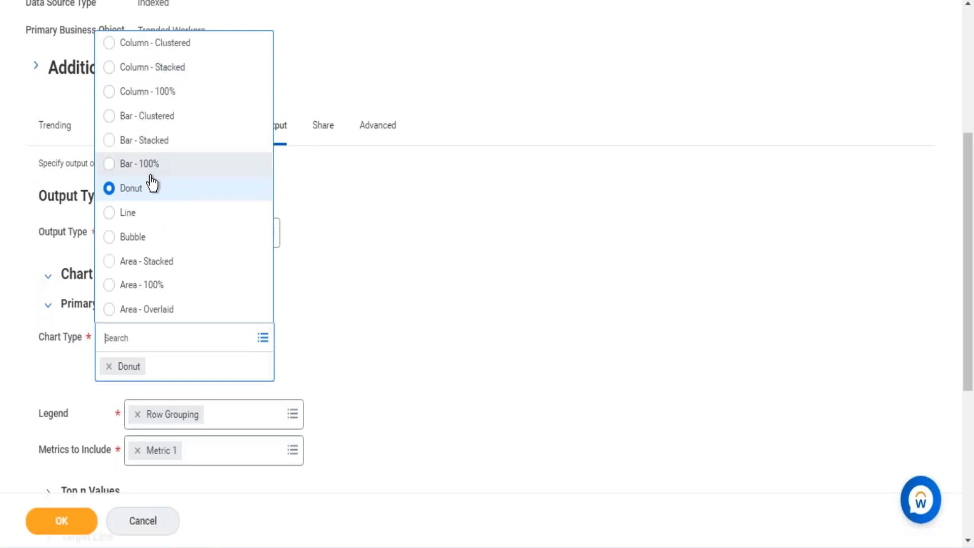
click(543, 306)
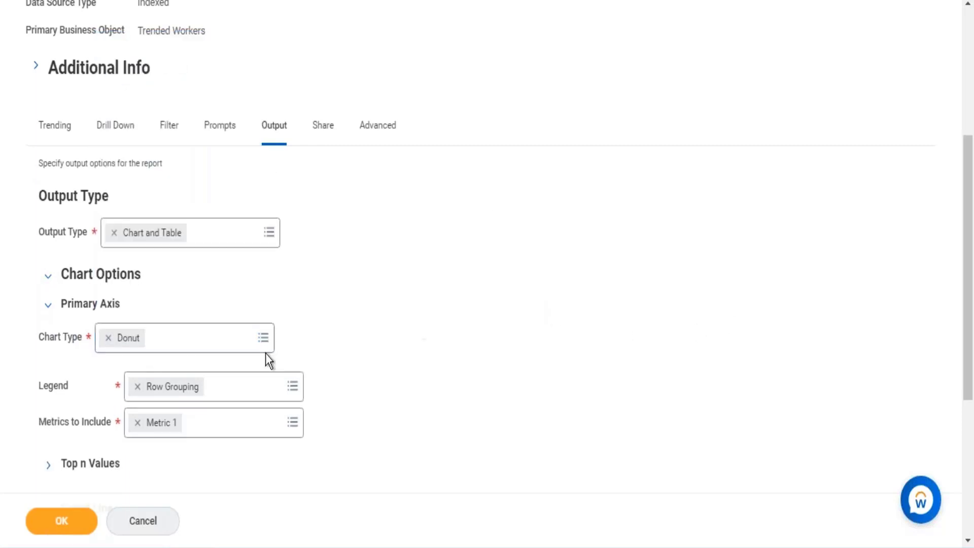
scroll(102, 365, down, 3)
scroll(66, 324, down, 2)
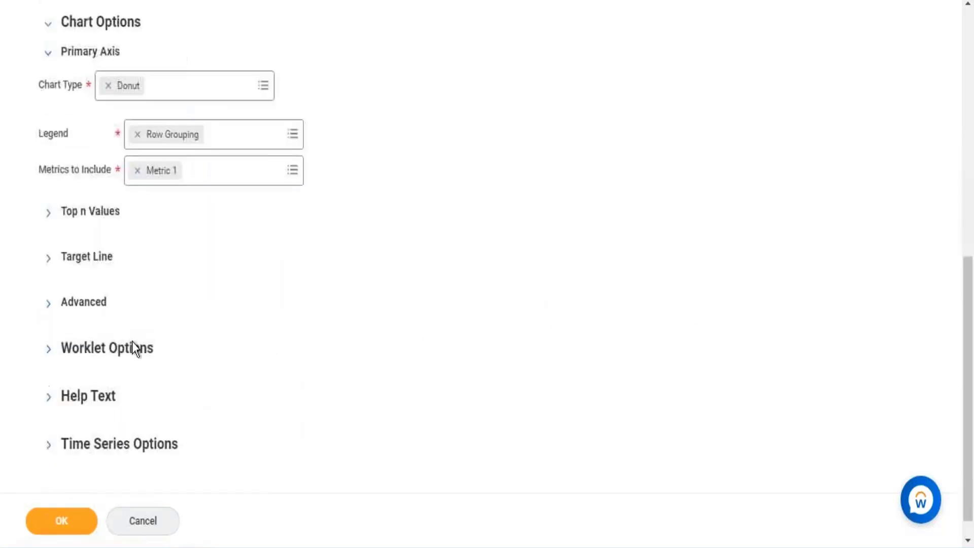
- Turn on Show Percentages on Pie Slices and Show Field Values on Pie Slices for the donut chart, and save the report
click(49, 304)
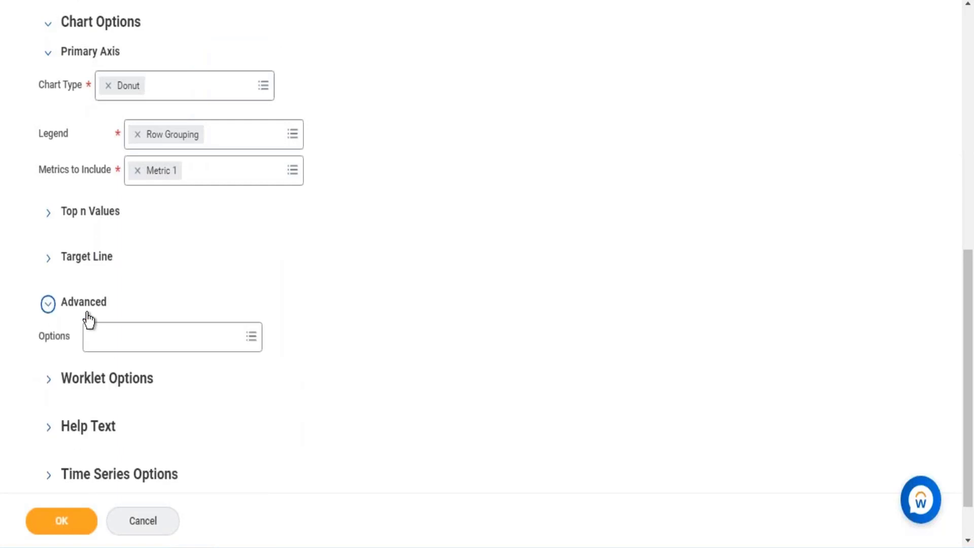
click(251, 339)
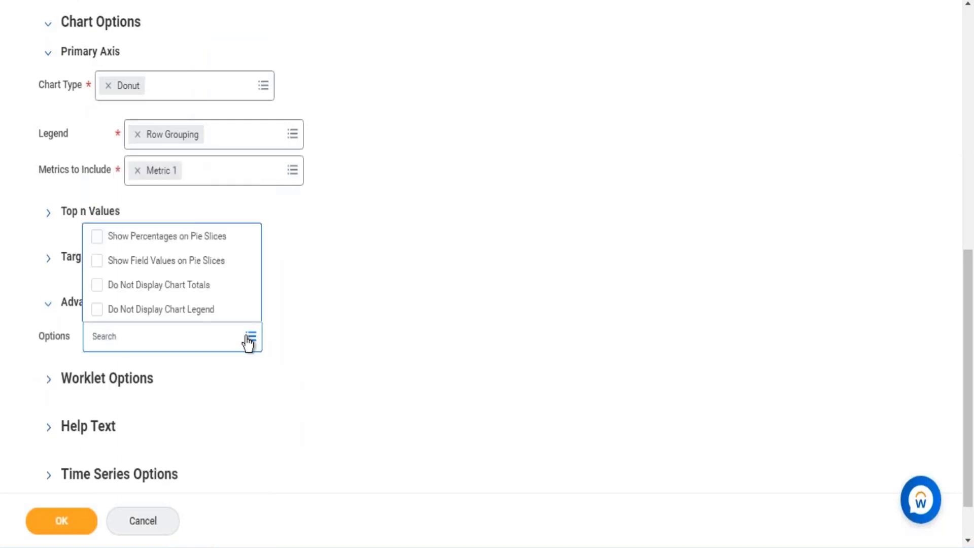
click(92, 241)
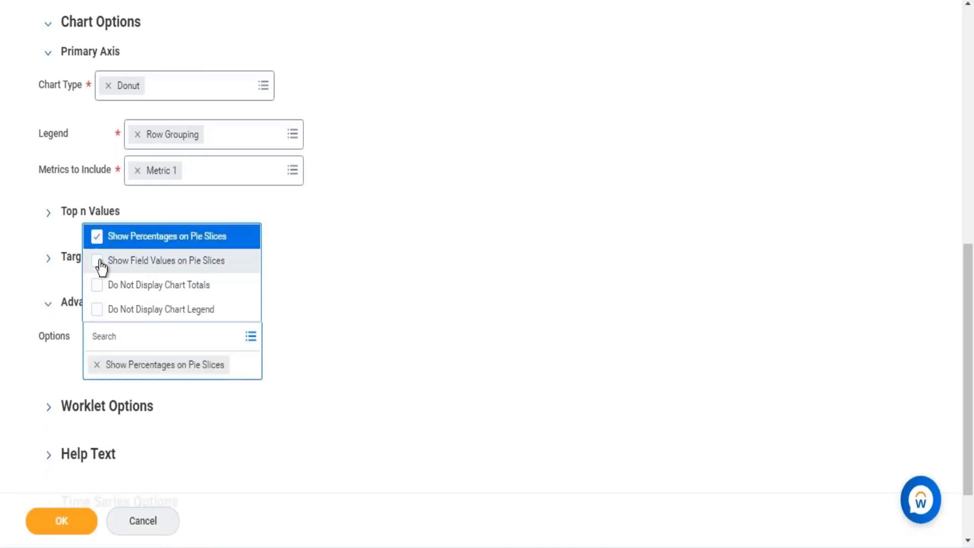
click(101, 264)
click(633, 198)
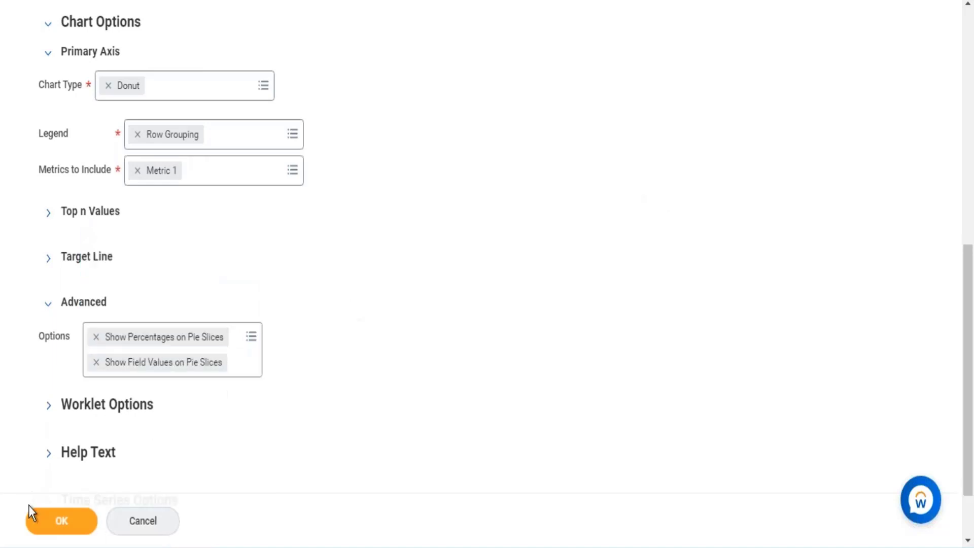
click(59, 528)
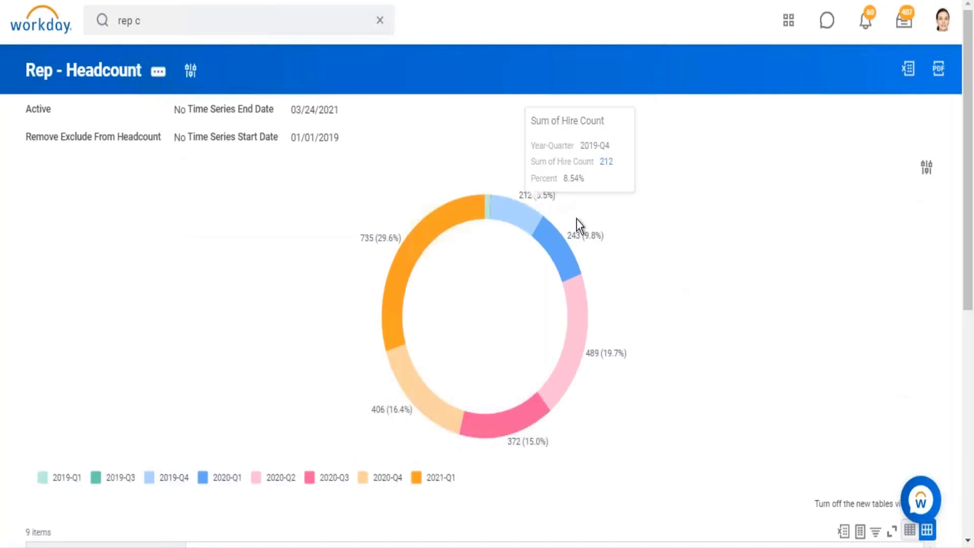
- Reopen the Rep - Headcount report for editing and set its chart type to Column - Clustered
mouse_move(577, 235)
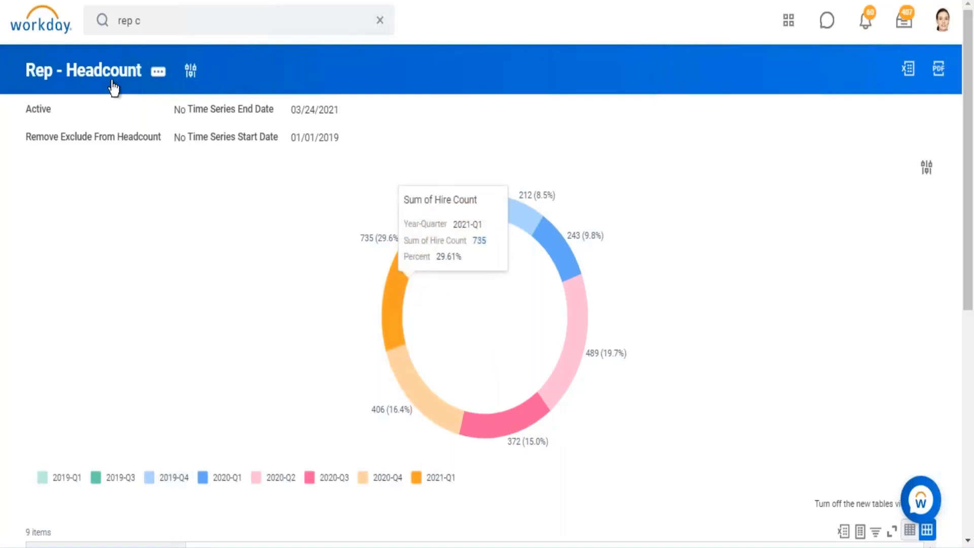
click(157, 72)
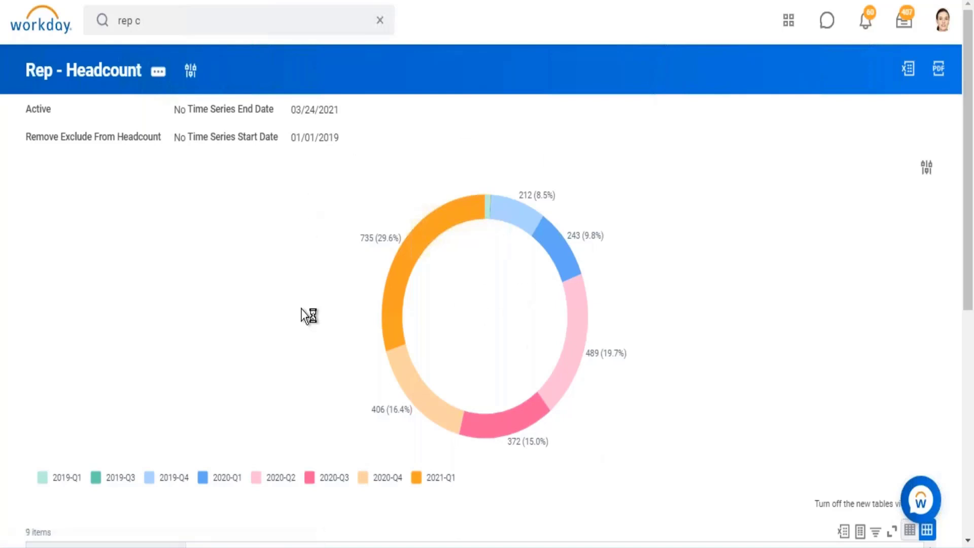
click(274, 388)
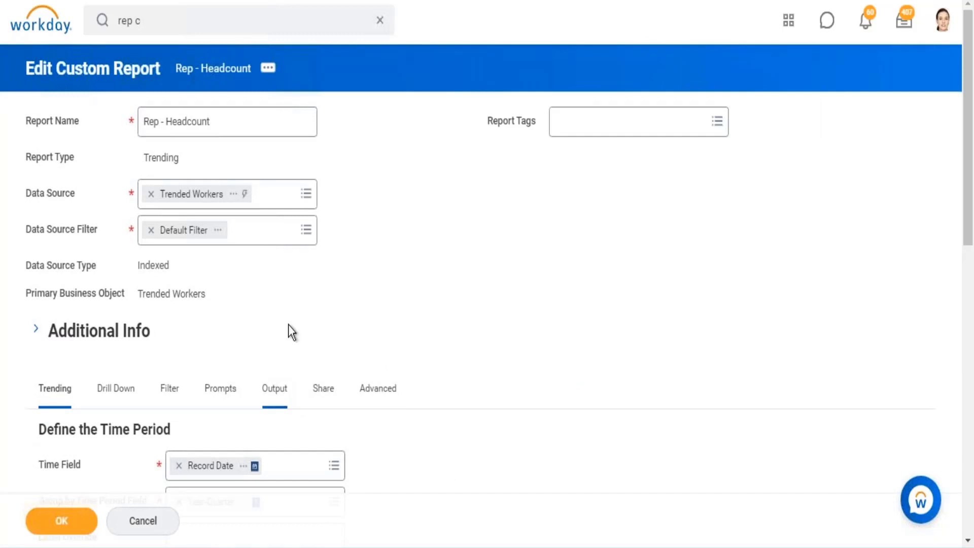
scroll(324, 354, down, 5)
click(48, 287)
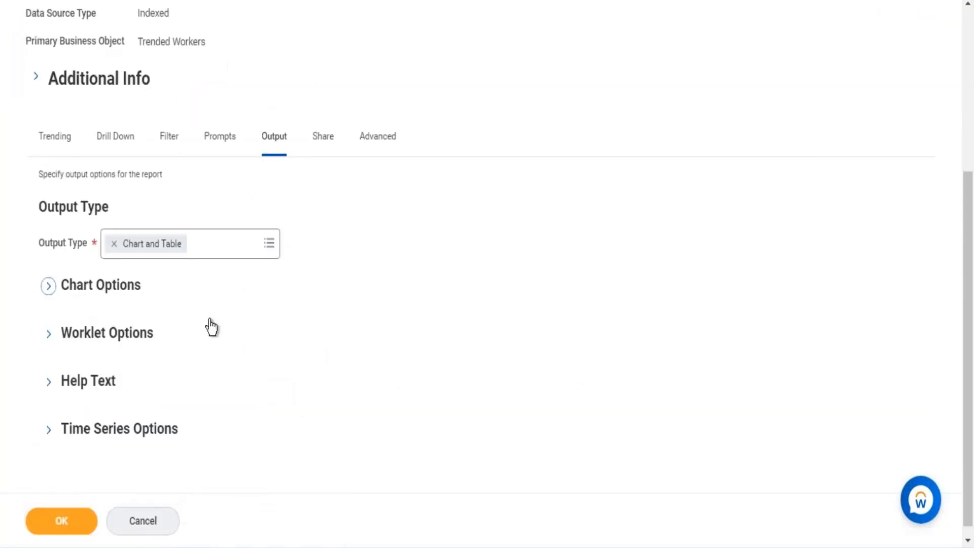
click(266, 351)
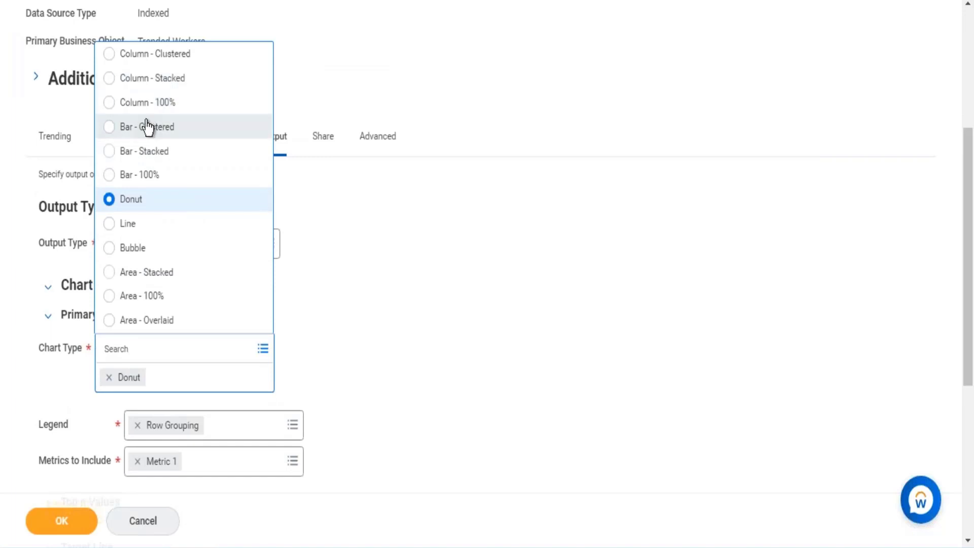
click(165, 54)
click(363, 324)
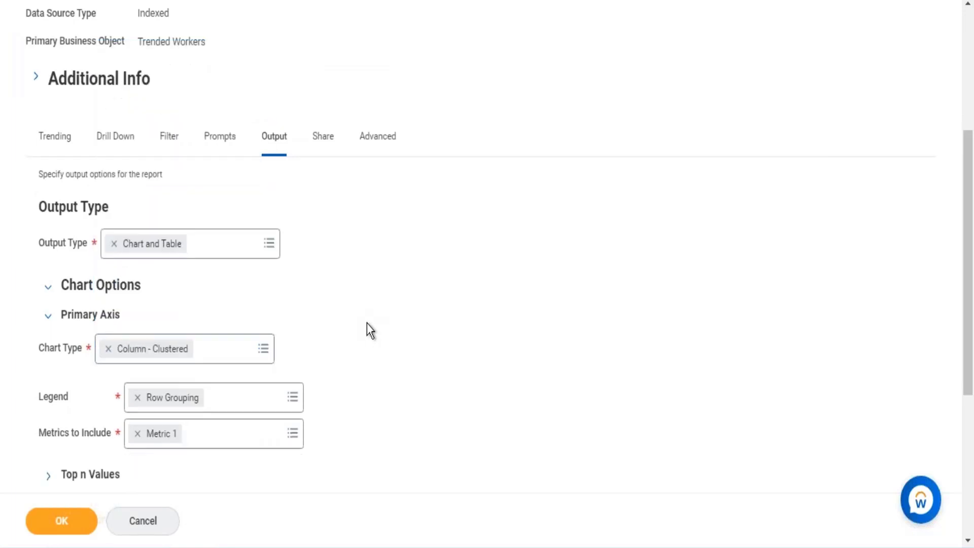
- Include Metric 1, Metric 2 and Metric 3 on the chart's primary axis
scroll(266, 360, down, 3)
click(213, 301)
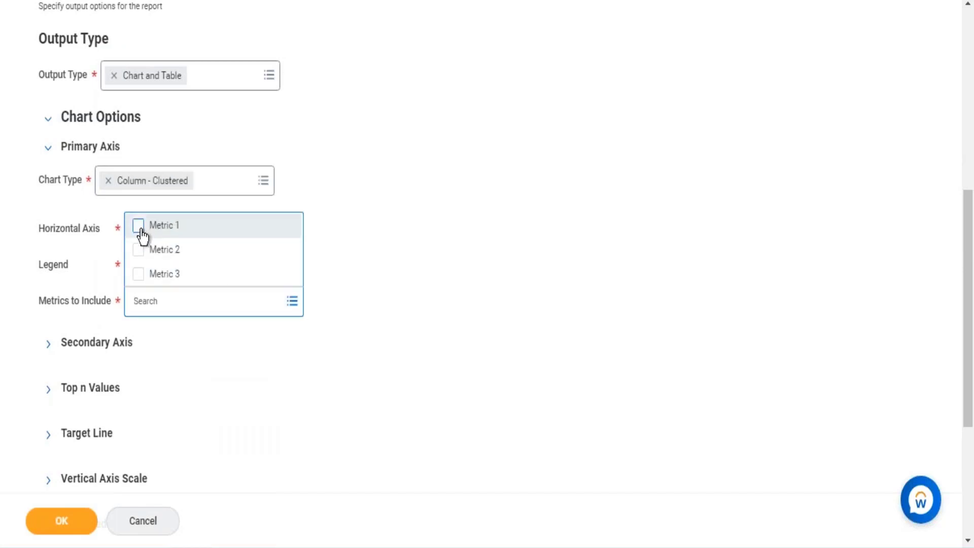
click(139, 226)
click(137, 250)
click(139, 276)
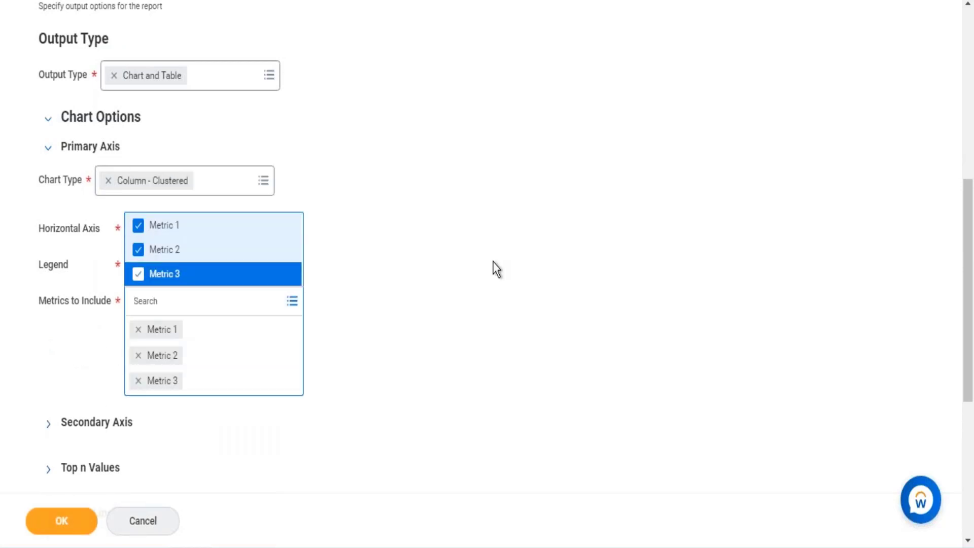
click(496, 270)
- Examine the report's summarization fields to see what each metric stands for, and return to the chart output options
scroll(86, 147, up, 5)
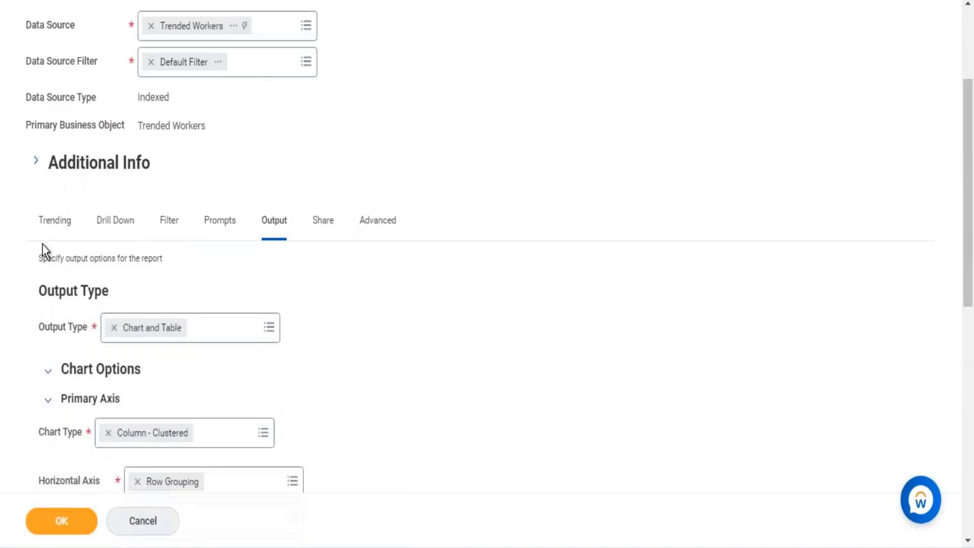
click(55, 220)
scroll(405, 210, down, 6)
scroll(416, 216, down, 3)
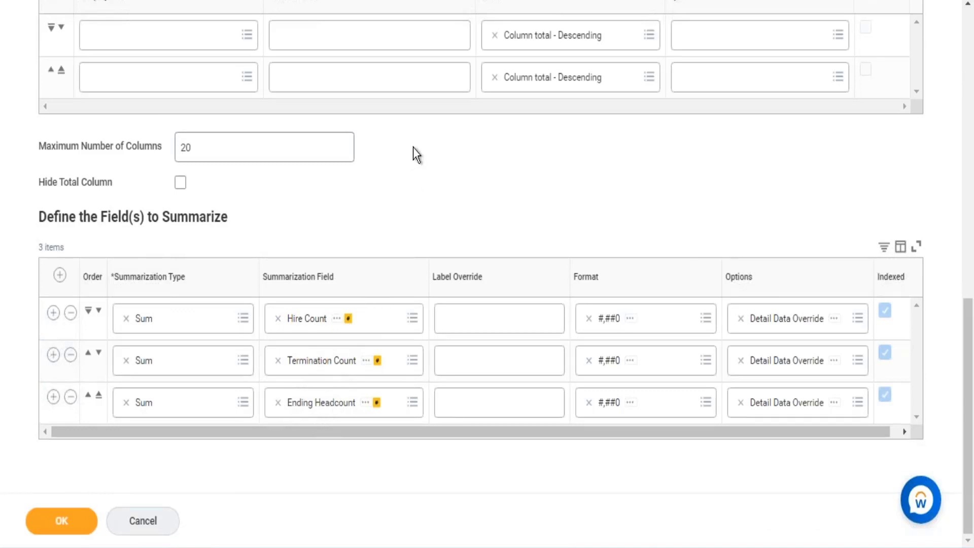
scroll(413, 147, up, 10)
click(277, 215)
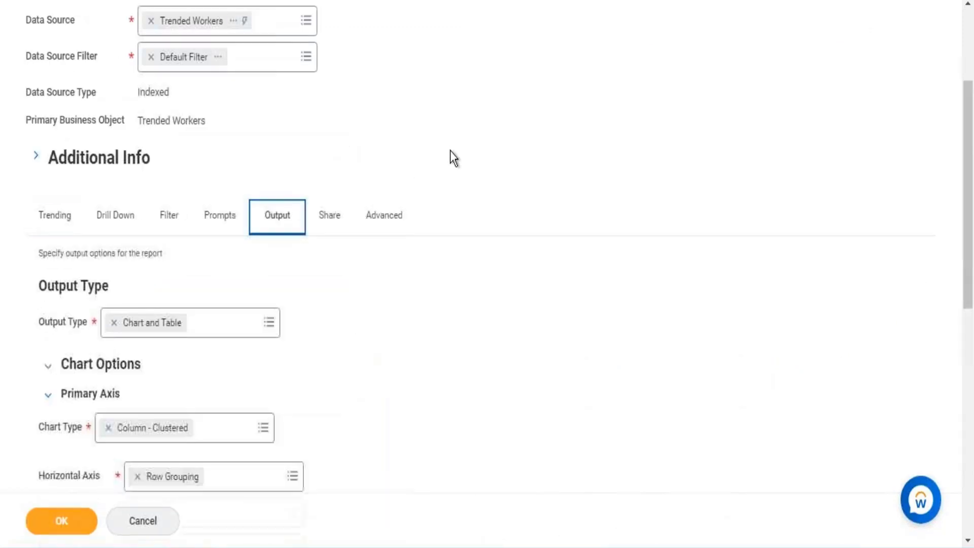
scroll(449, 150, down, 3)
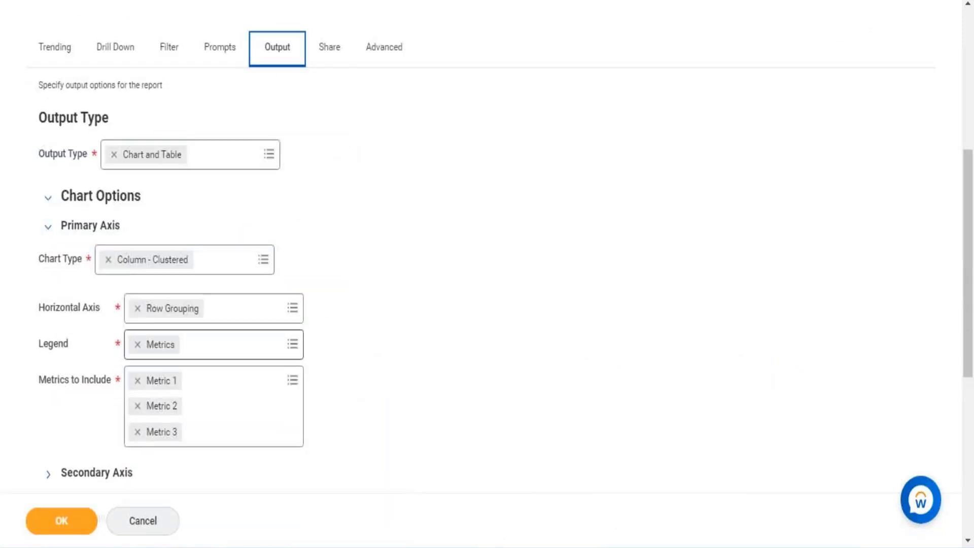
- Remove Metric 3 from the primary axis metrics and expand the secondary axis settings
click(137, 434)
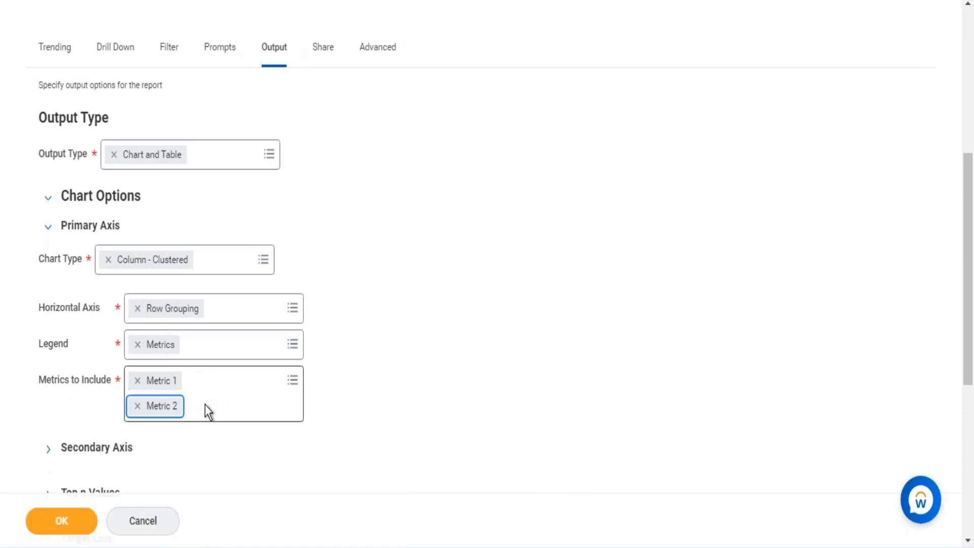
click(48, 449)
scroll(304, 363, down, 3)
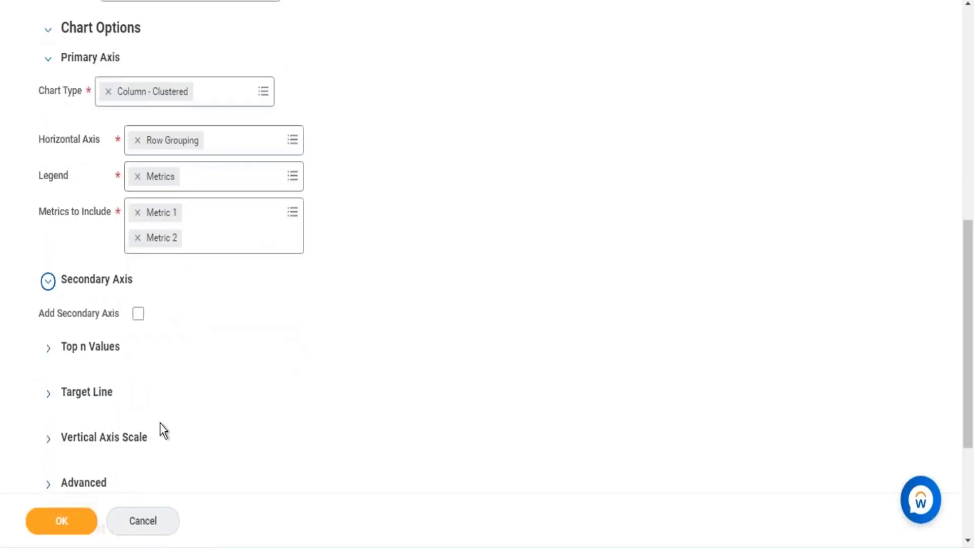
- Try to add a secondary axis and choose a metric for it
click(138, 313)
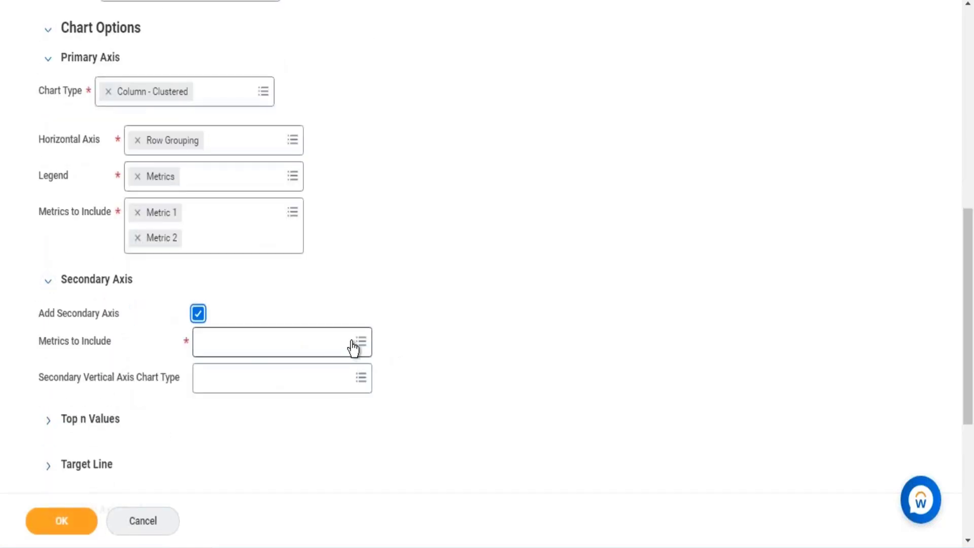
click(354, 342)
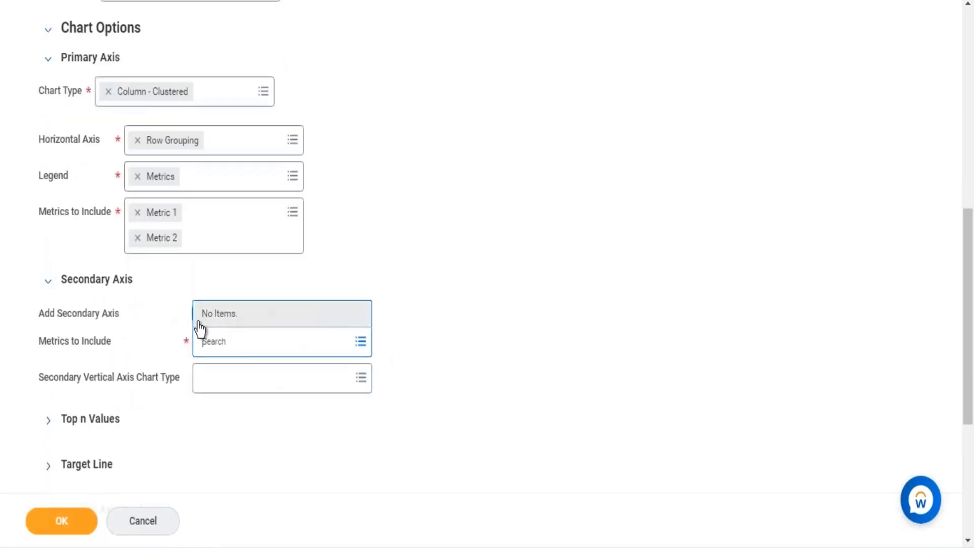
click(430, 226)
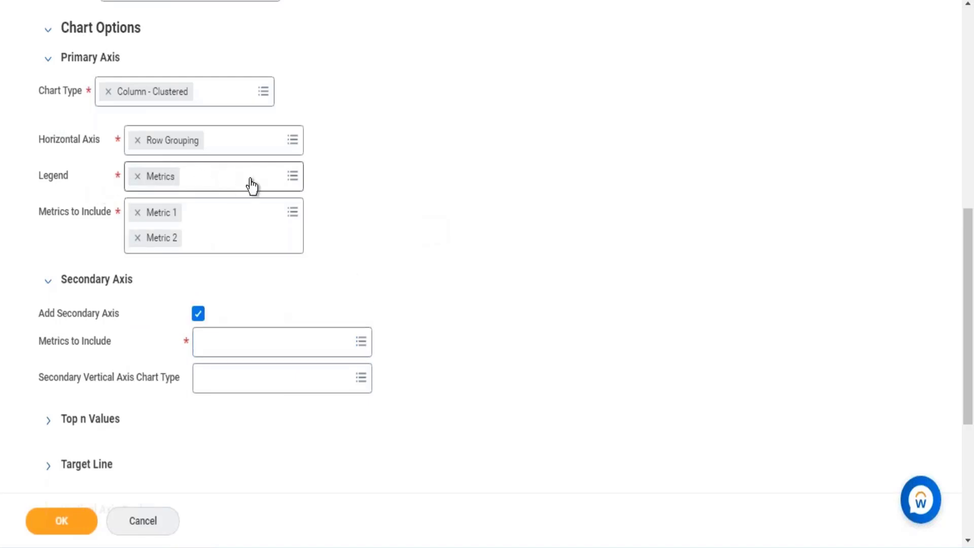
- Try Metrics as the chart's horizontal axis, restore Row Grouping, and check the available legend choices
click(292, 145)
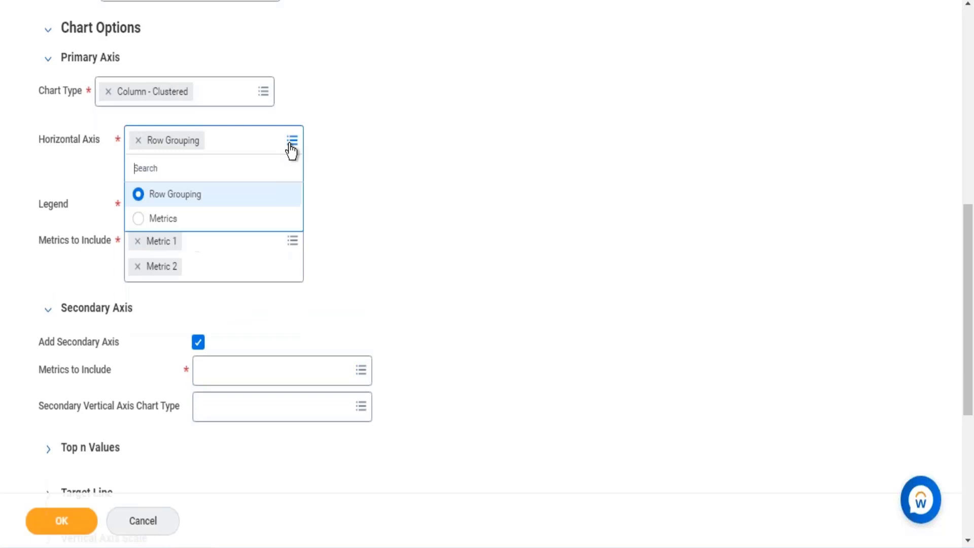
click(159, 221)
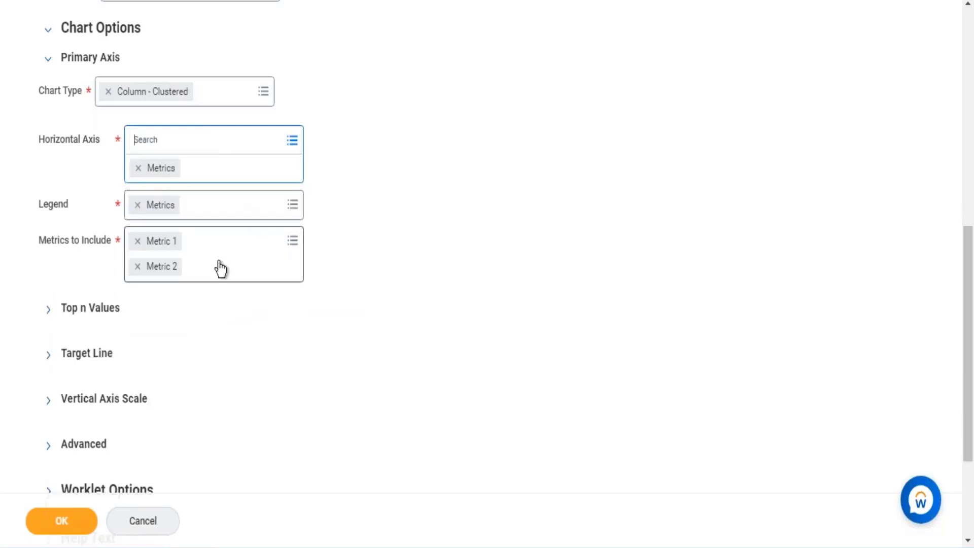
click(299, 146)
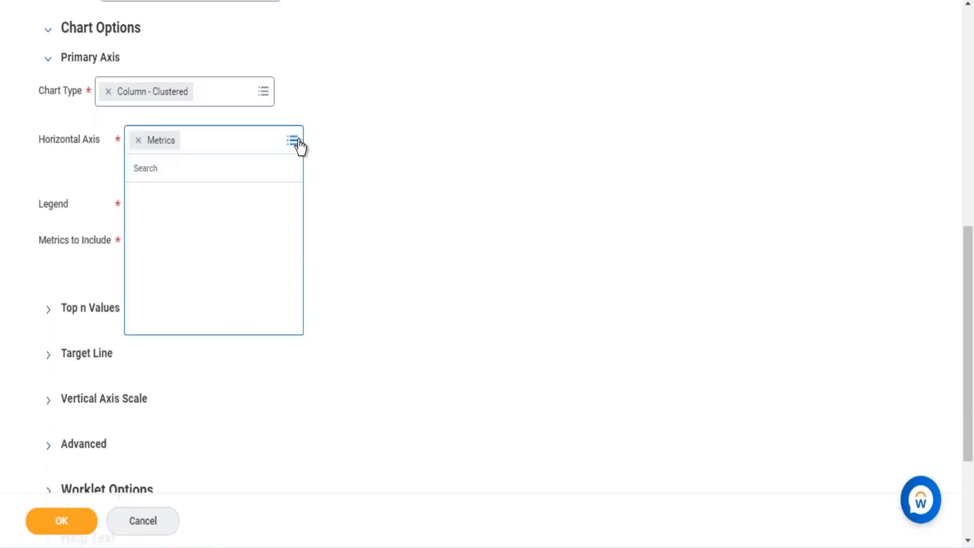
click(183, 199)
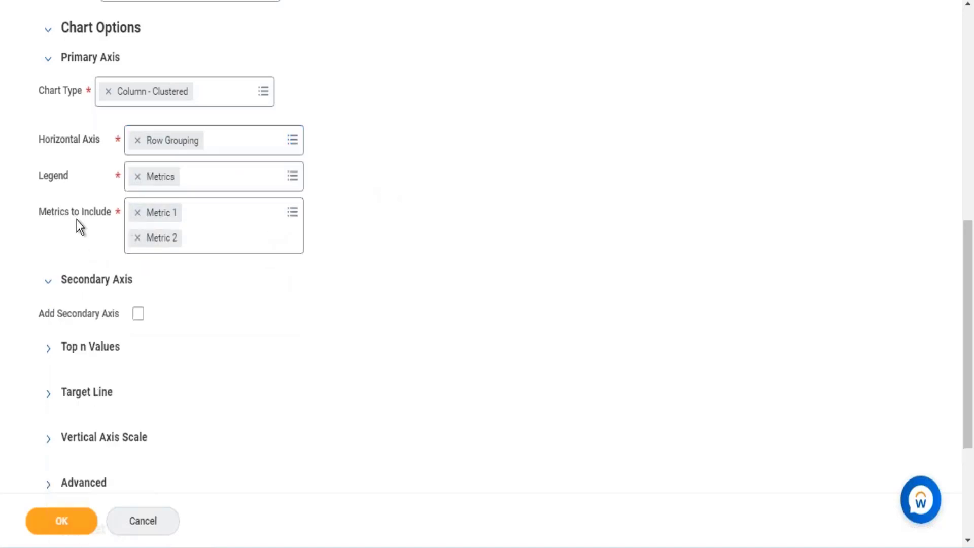
click(292, 179)
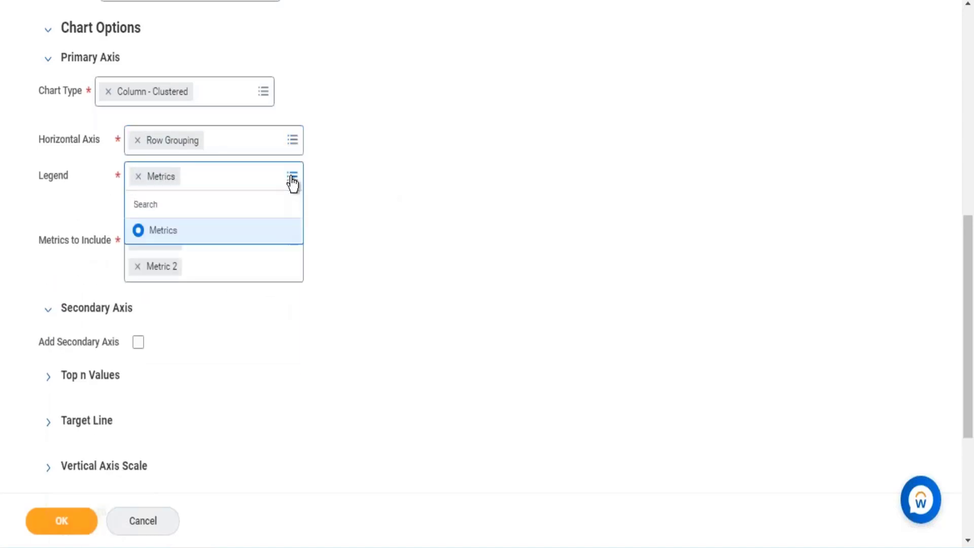
click(368, 200)
- Enable the secondary axis and remove Metric 2 from the primary axis metrics
click(48, 281)
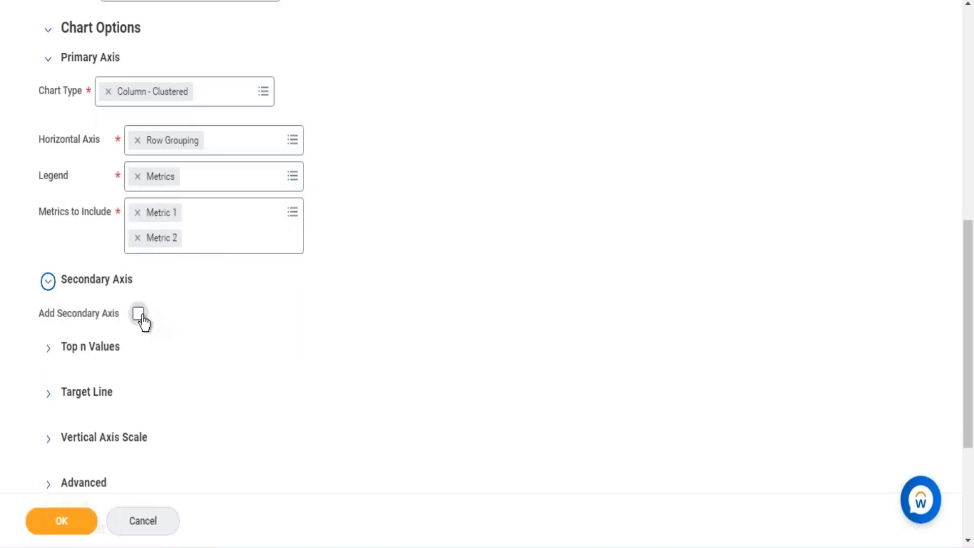
click(138, 314)
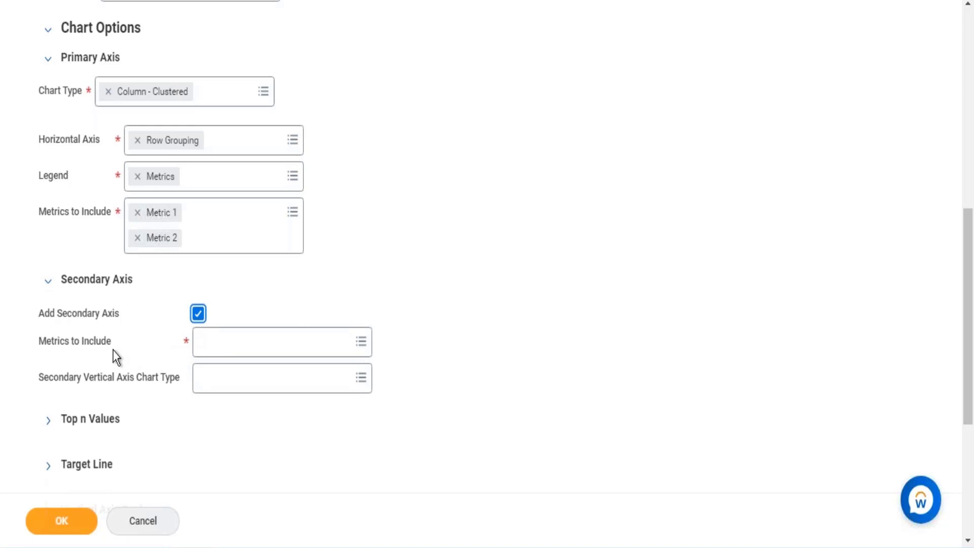
click(235, 343)
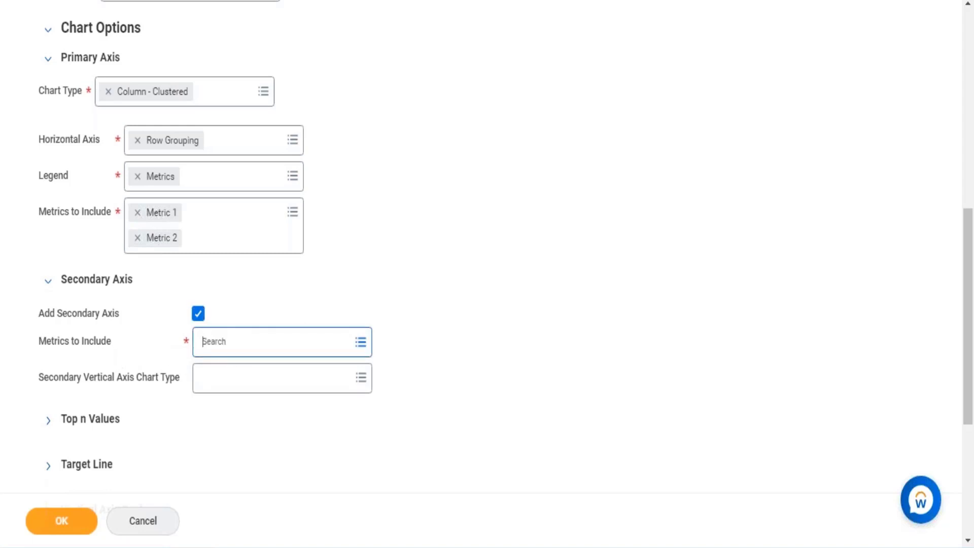
click(138, 238)
click(138, 238)
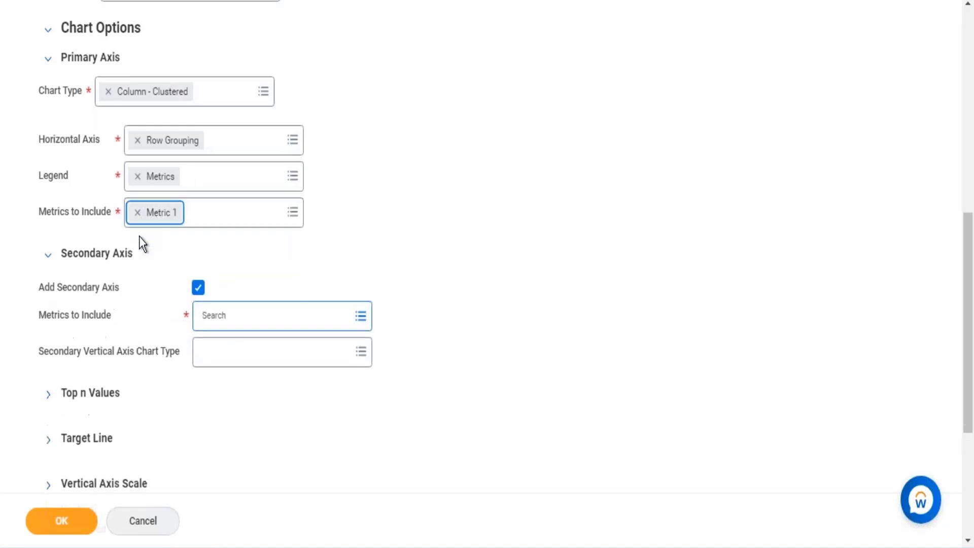
- Include Metric 3 on the chart's secondary axis
click(281, 313)
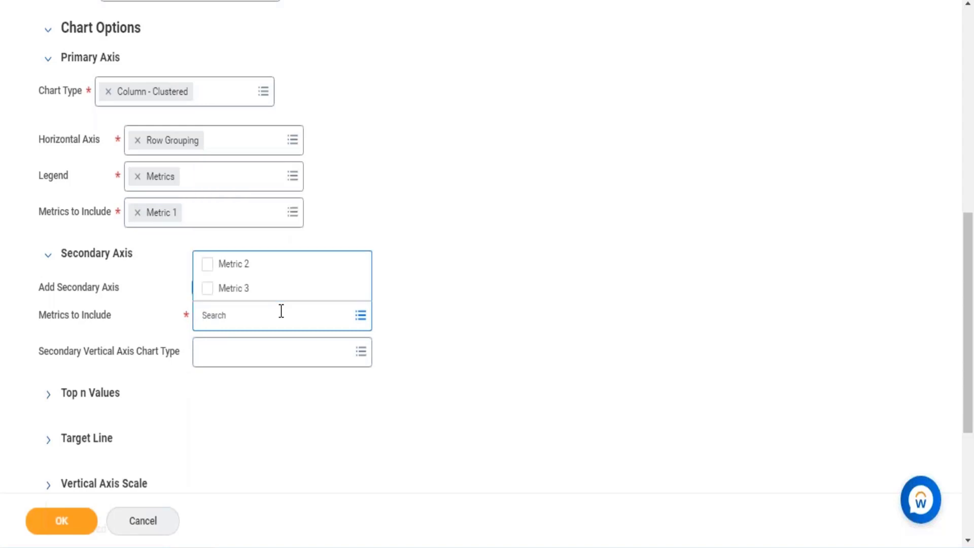
click(276, 291)
click(417, 251)
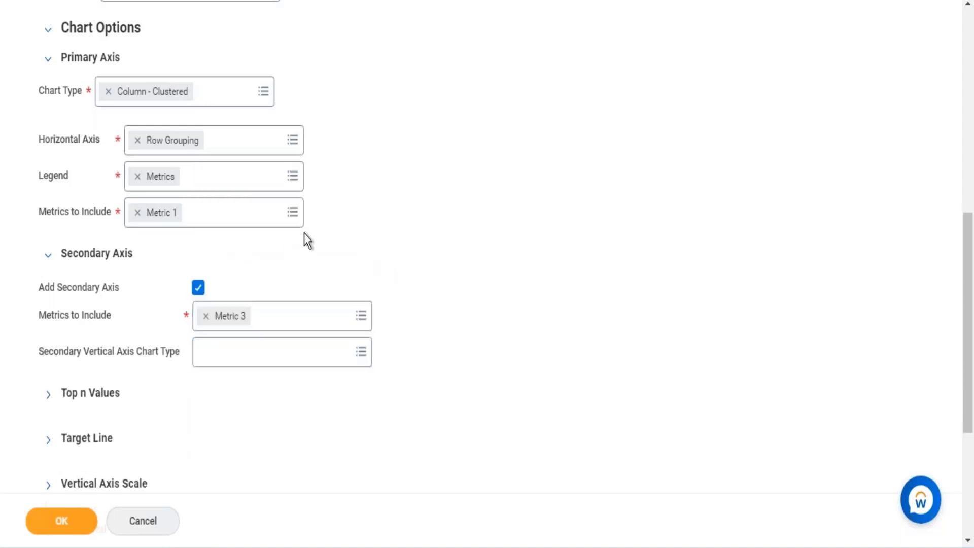
- Add Metric 2 back to the primary axis metrics alongside Metric 1
click(290, 218)
click(144, 258)
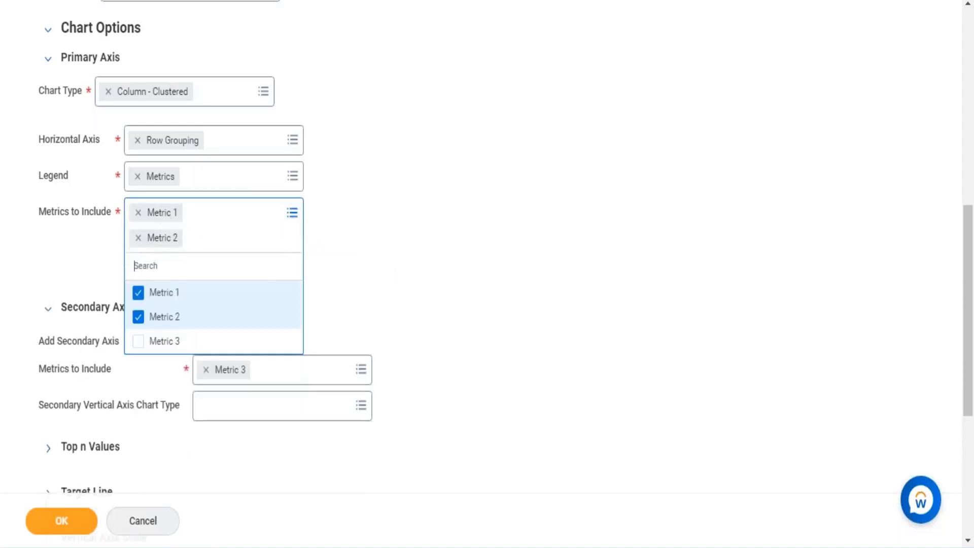
click(423, 249)
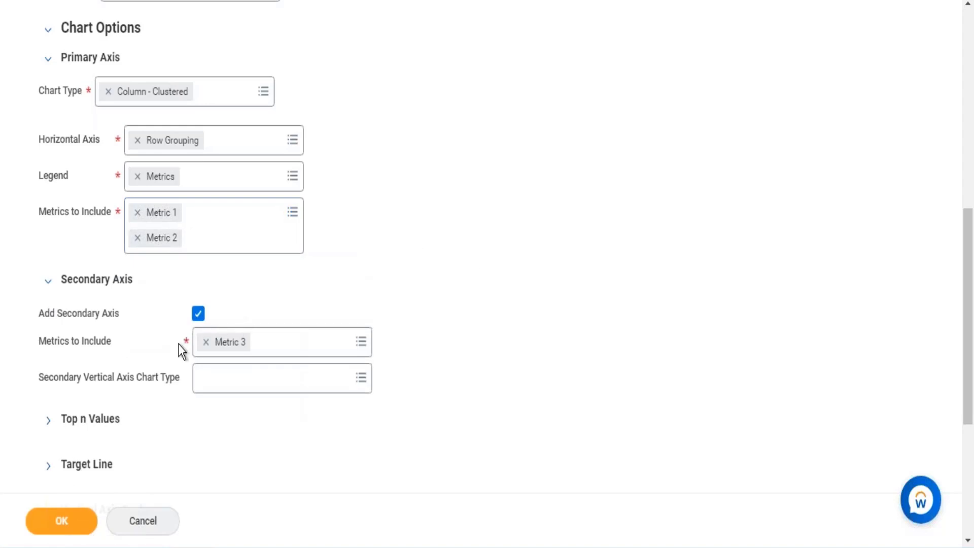
- Set the secondary vertical axis chart type to Line
click(224, 389)
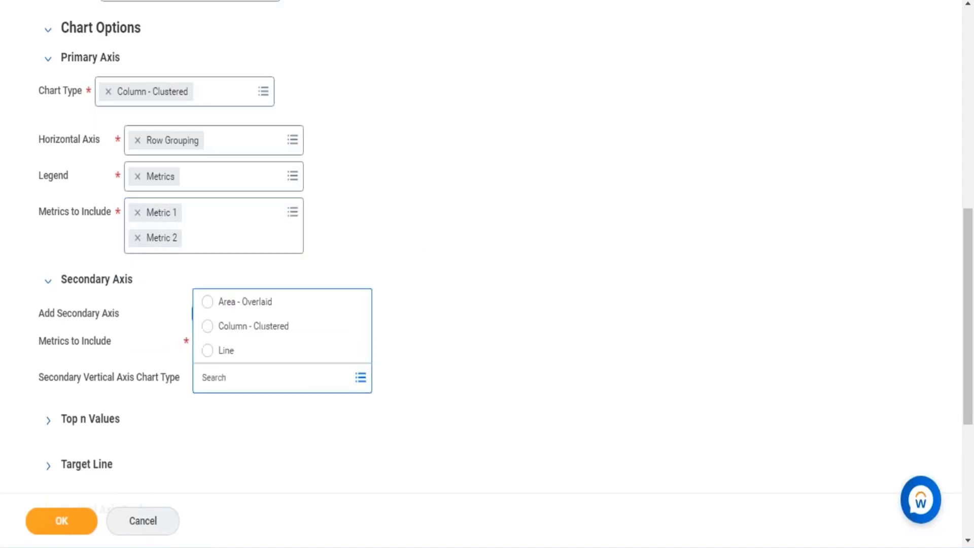
click(217, 350)
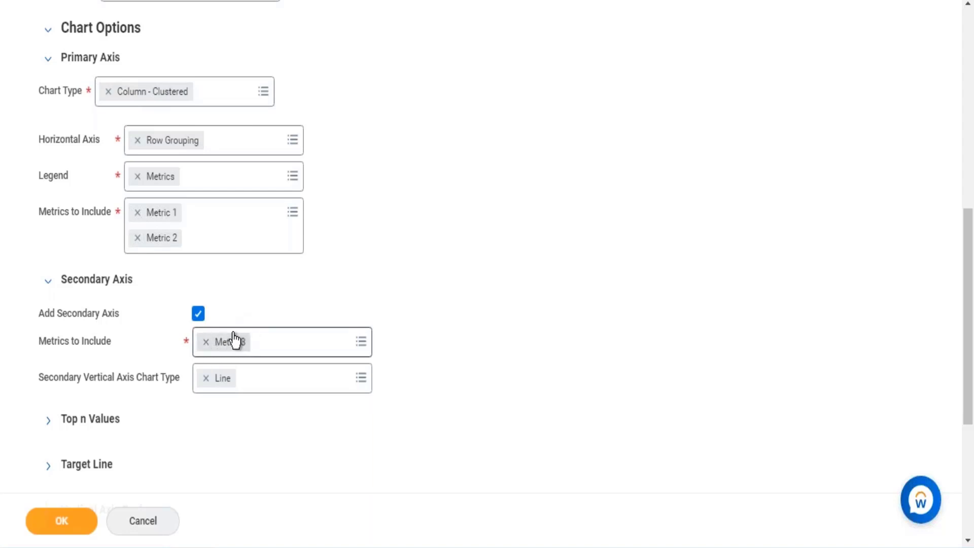
- Check the order of the summarized fields in the Trending definition against the metrics assigned to the primary and secondary chart axes
scroll(188, 124, up, 5)
click(72, 131)
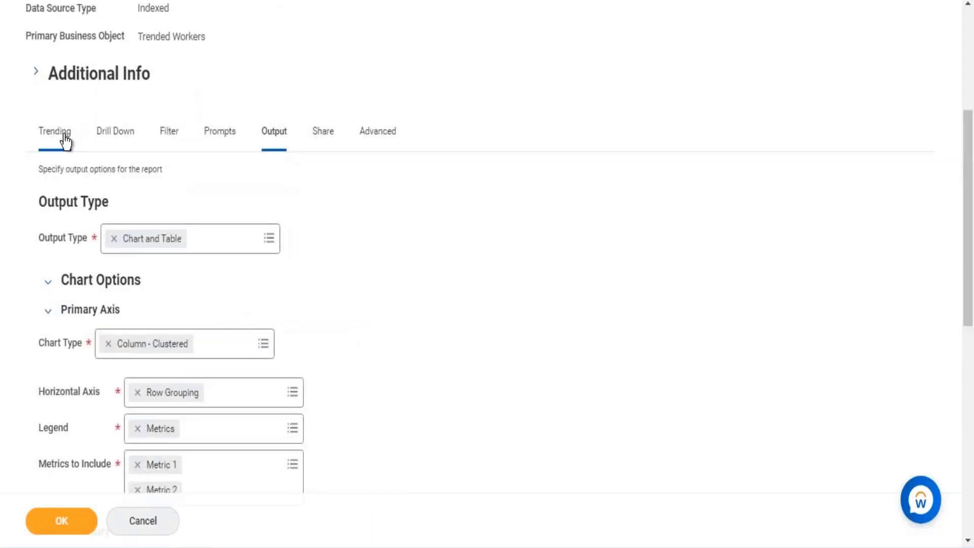
scroll(522, 218, down, 5)
scroll(536, 285, down, 3)
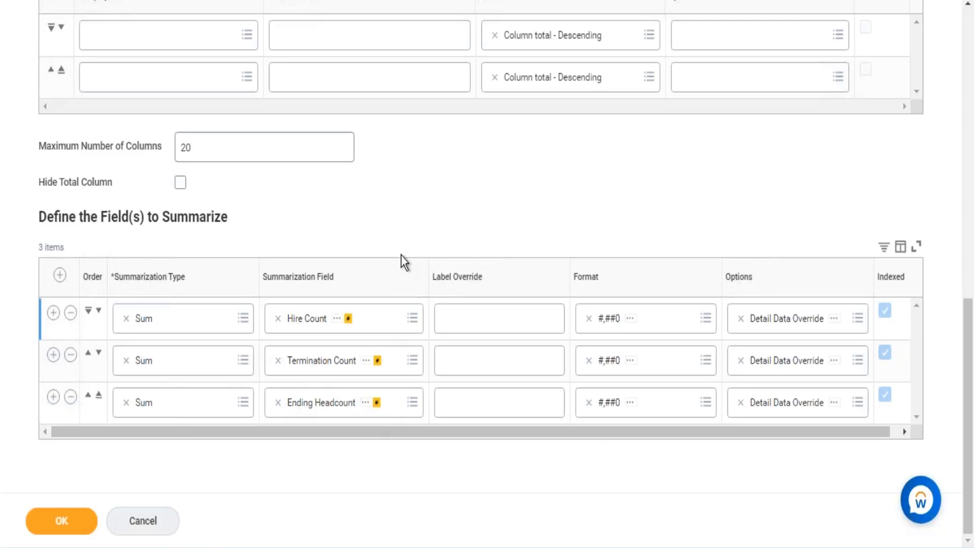
scroll(305, 147, up, 10)
click(286, 304)
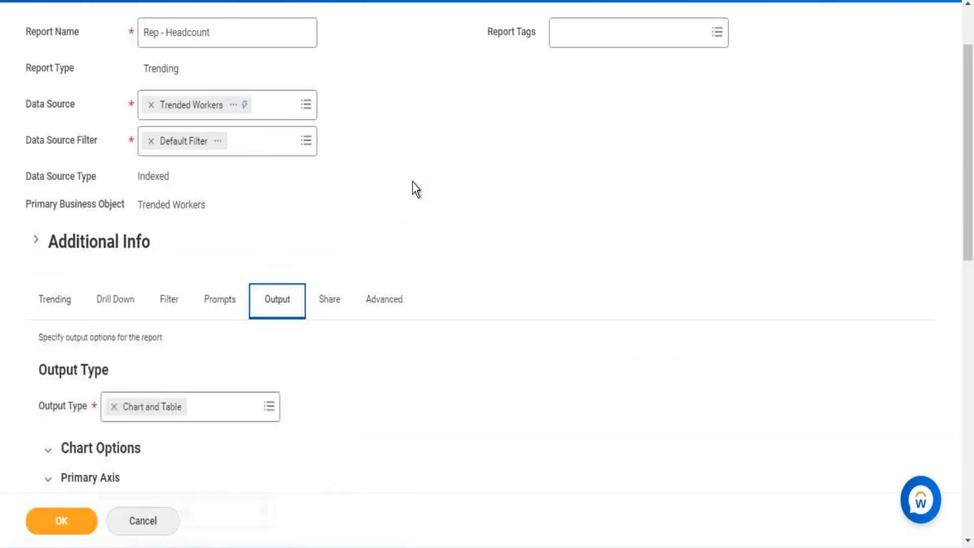
scroll(367, 265, down, 5)
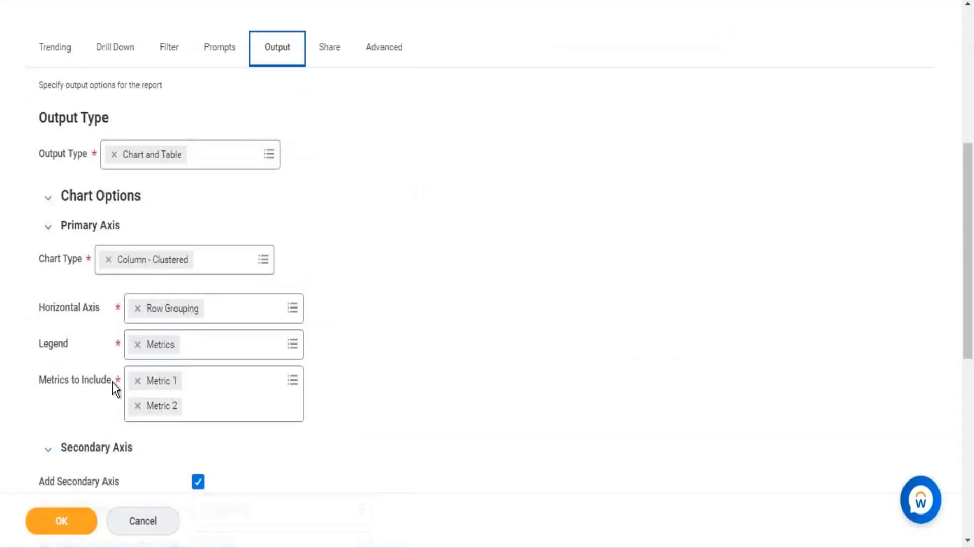
scroll(113, 382, down, 2)
drag(71, 461, 158, 464)
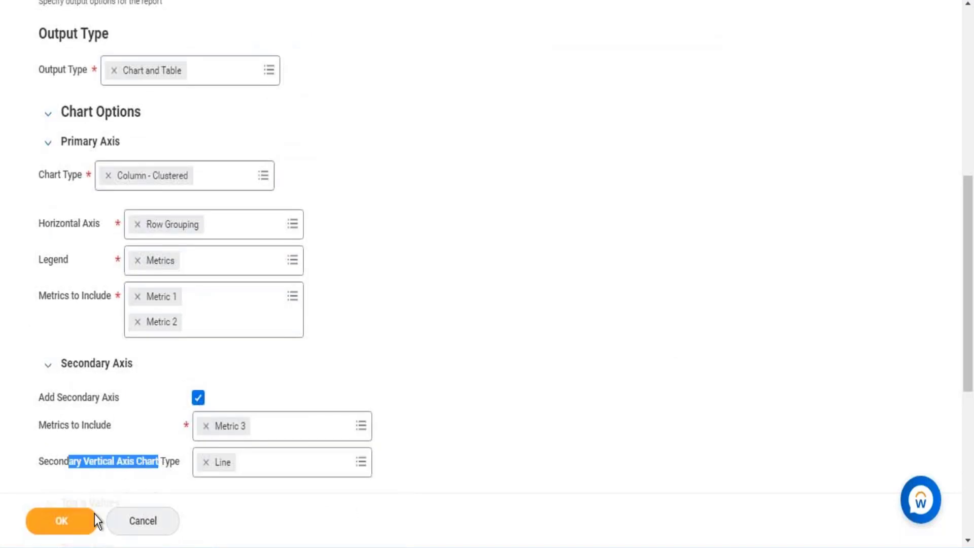
- Try to save the report changes and read the details of the reported error
click(76, 518)
click(930, 101)
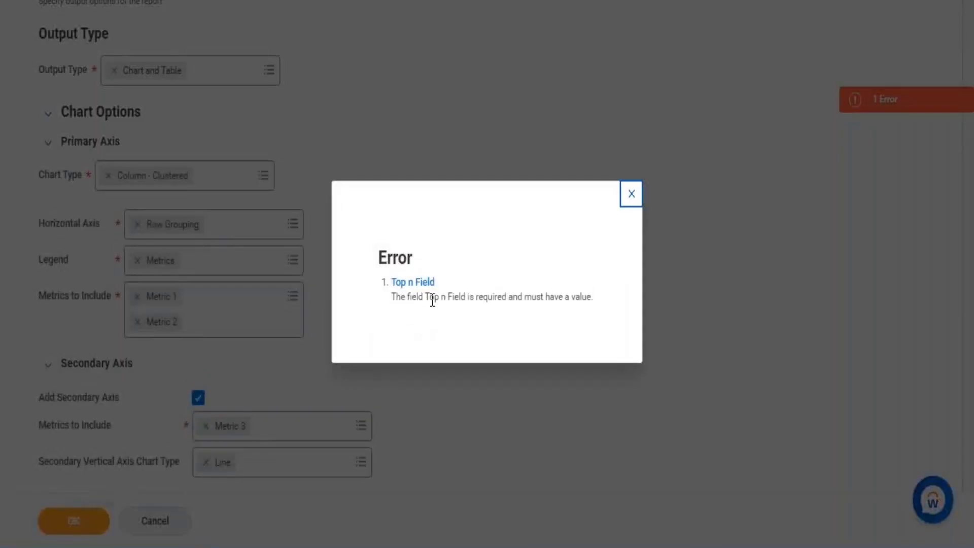
drag(431, 297, 493, 298)
click(631, 196)
- Set the Top n Field to Metric 3 in the Top n Values options and save the report
scroll(89, 408, down, 3)
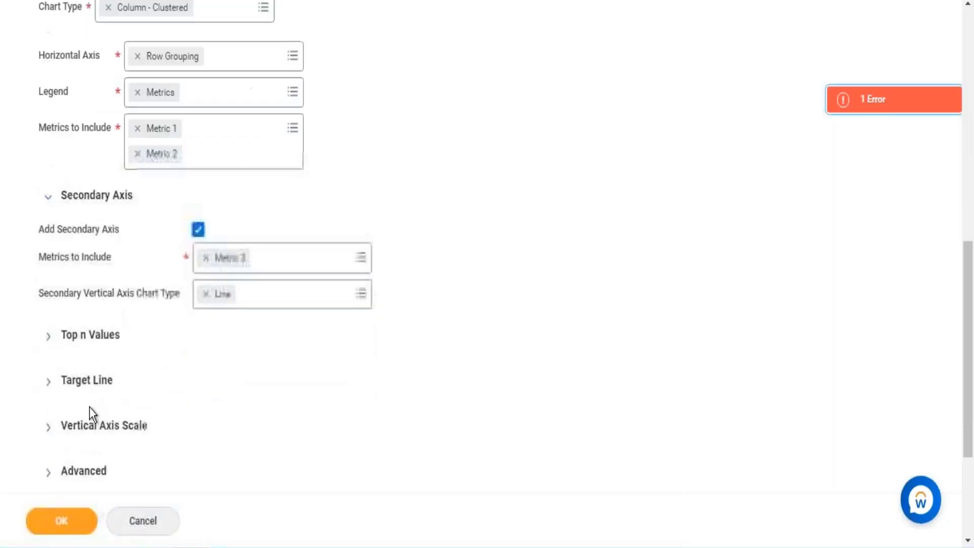
click(49, 337)
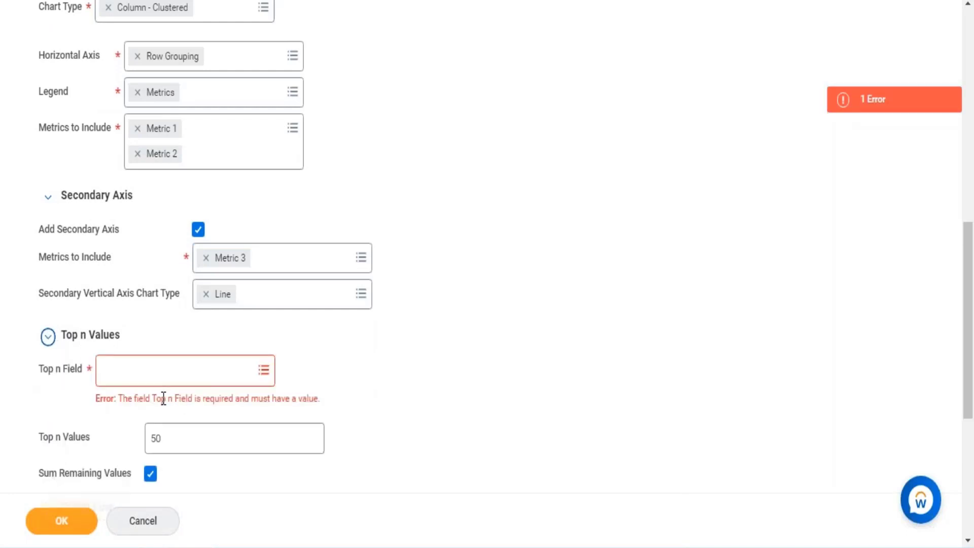
click(176, 378)
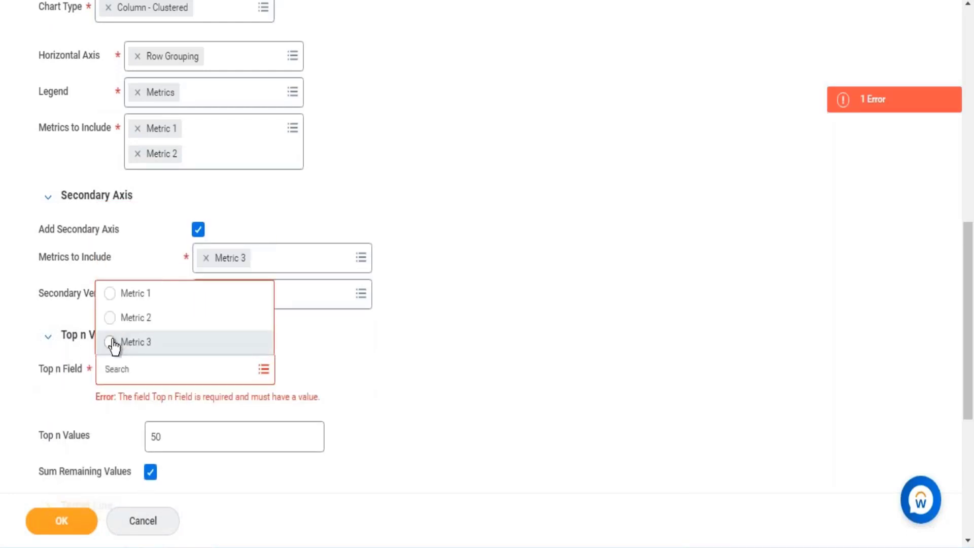
click(116, 342)
click(59, 520)
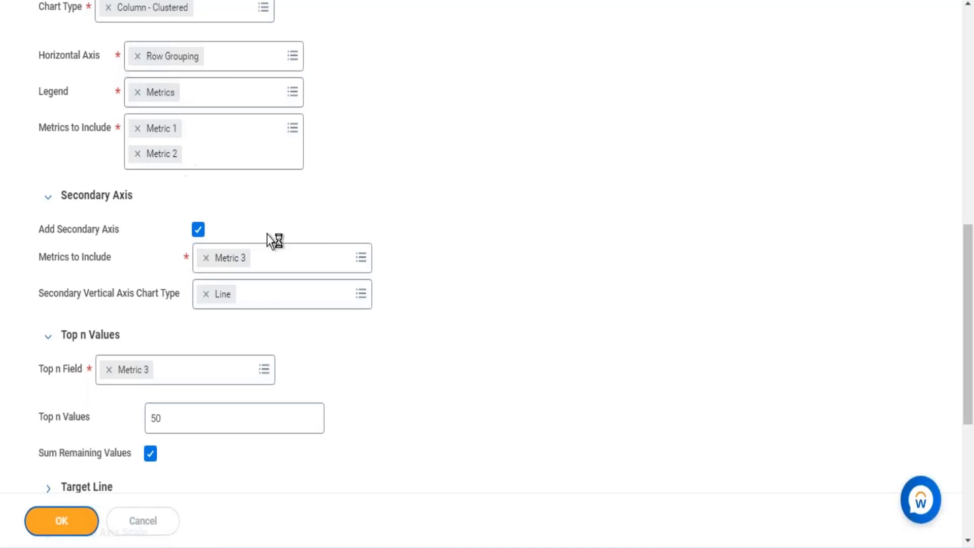
- Run the report with Time Series Start Date 01/01/2019 and End Date 03/31/2021, and review the resulting chart and table
scroll(269, 239, down, 3)
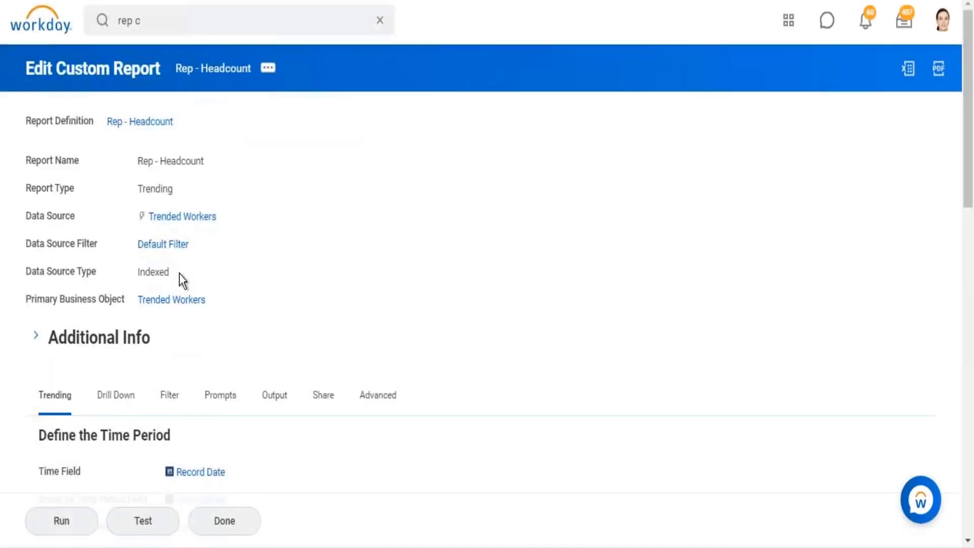
click(61, 520)
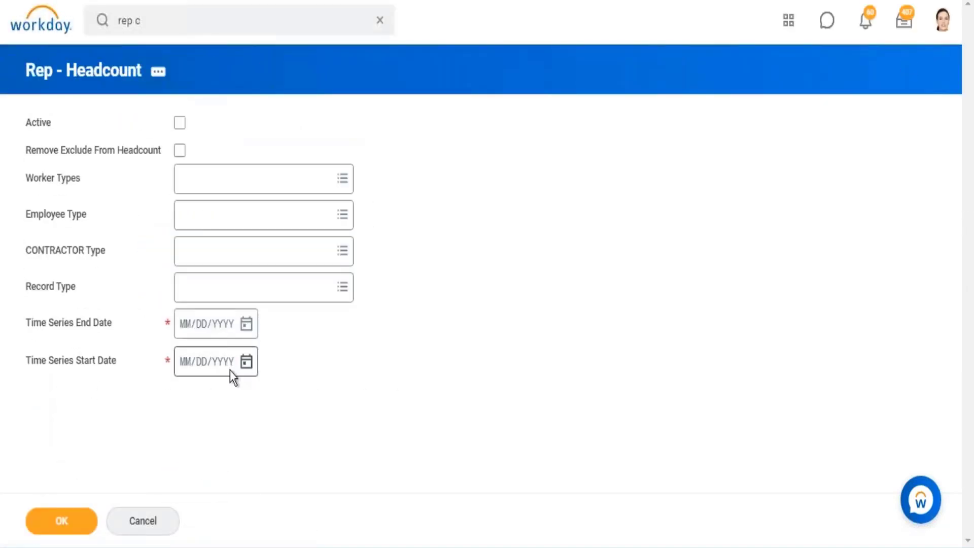
click(189, 363)
text(01012019)
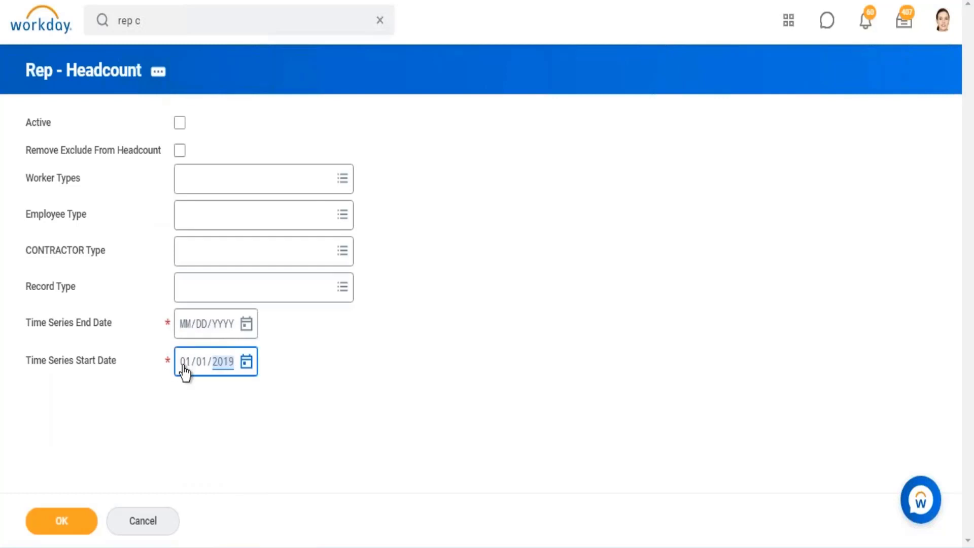
click(246, 323)
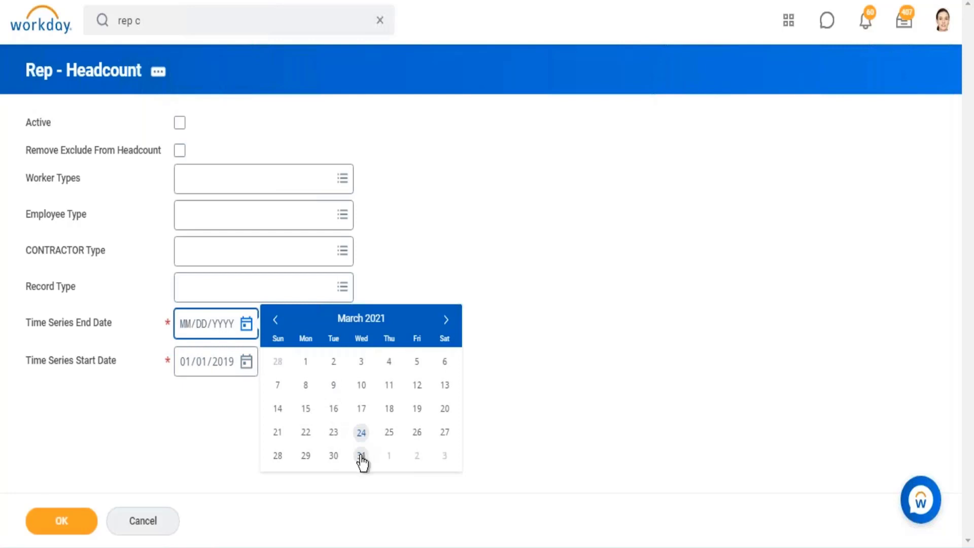
click(362, 455)
click(72, 527)
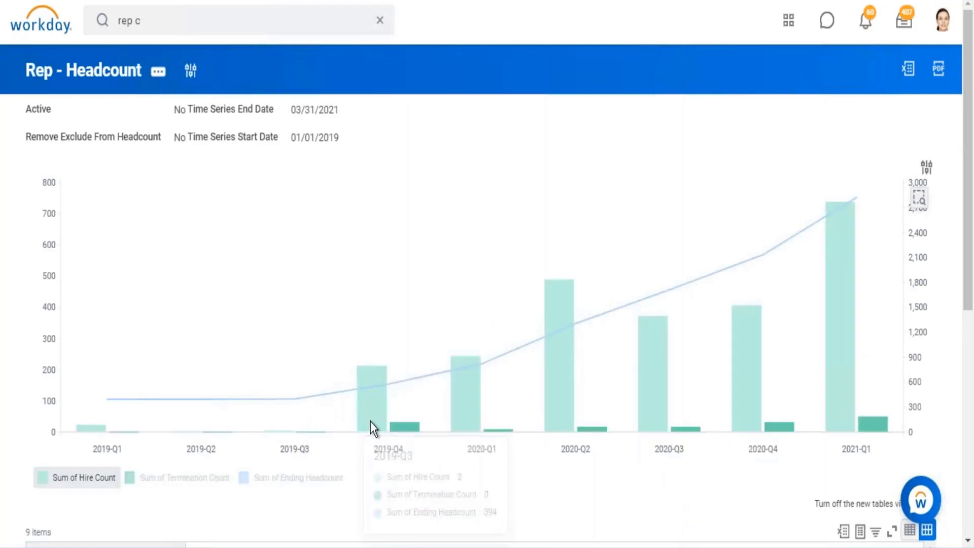
mouse_move(370, 417)
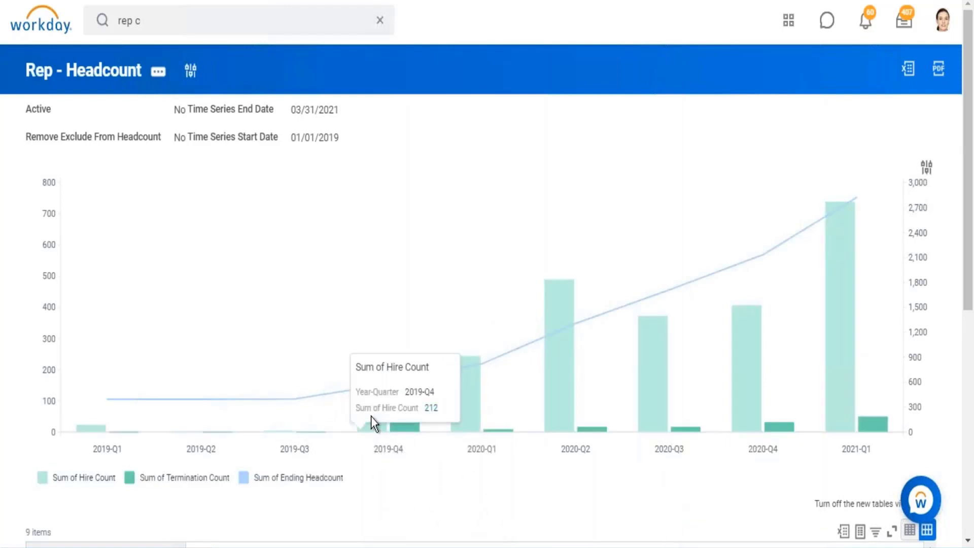
mouse_move(406, 426)
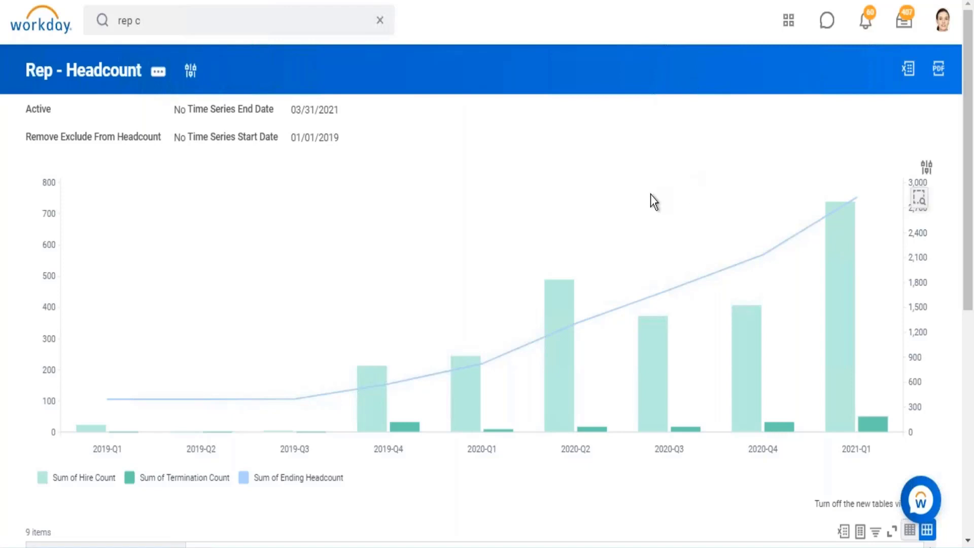
scroll(651, 194, down, 3)
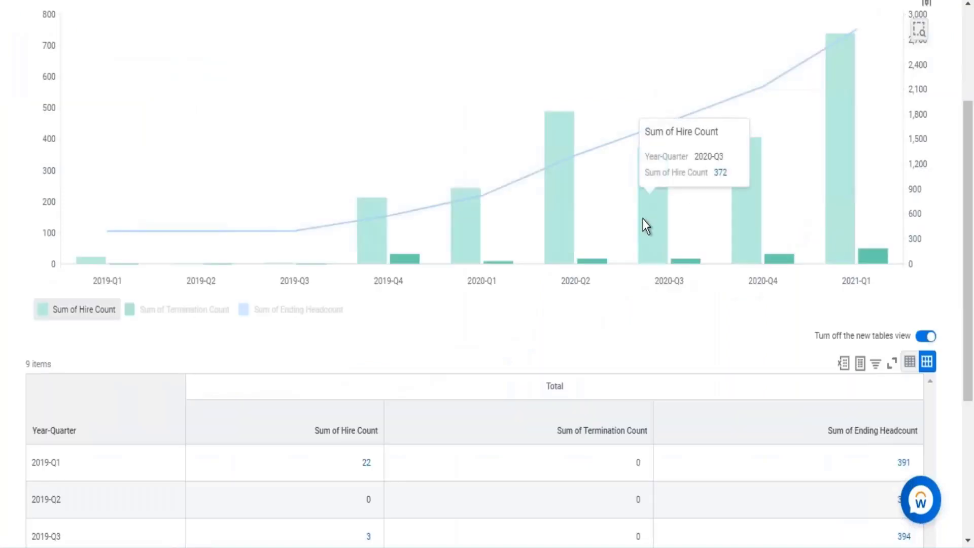
scroll(497, 255, up, 3)
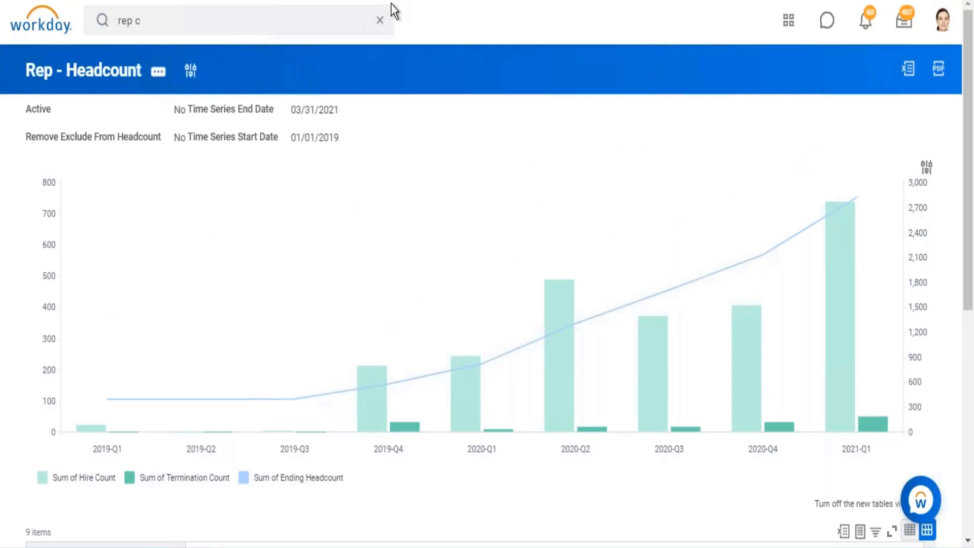
- Reopen the report definition for editing, add a Count summarization row above Hire Count, and save the report
click(164, 76)
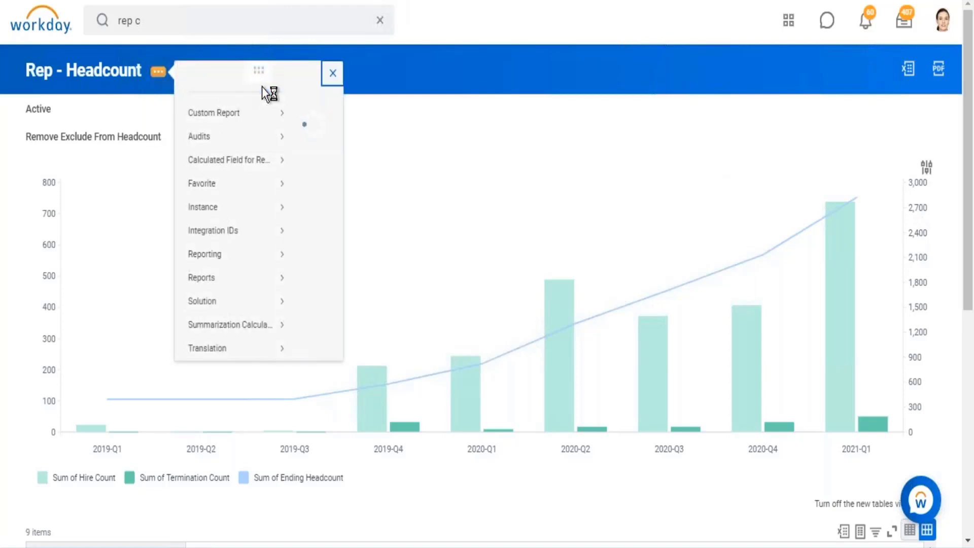
mouse_move(269, 139)
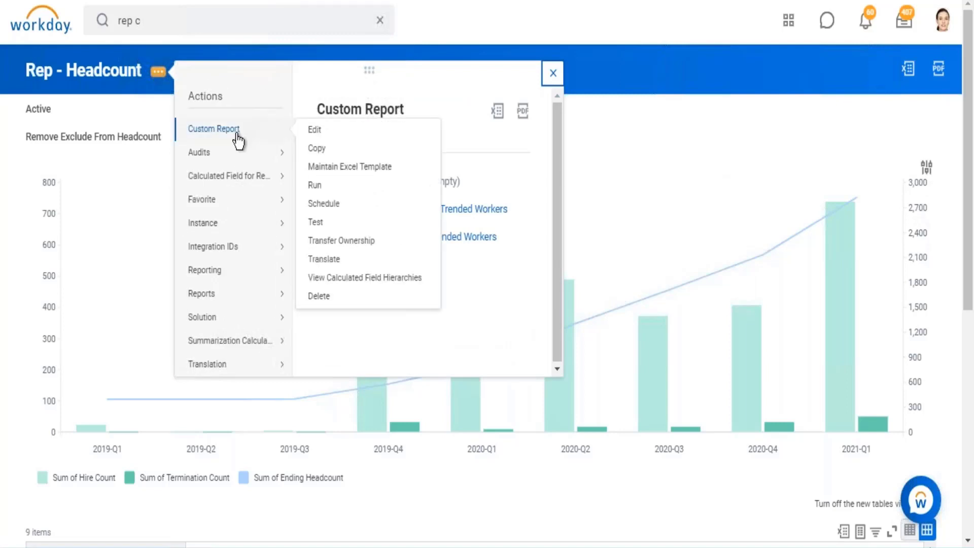
click(315, 130)
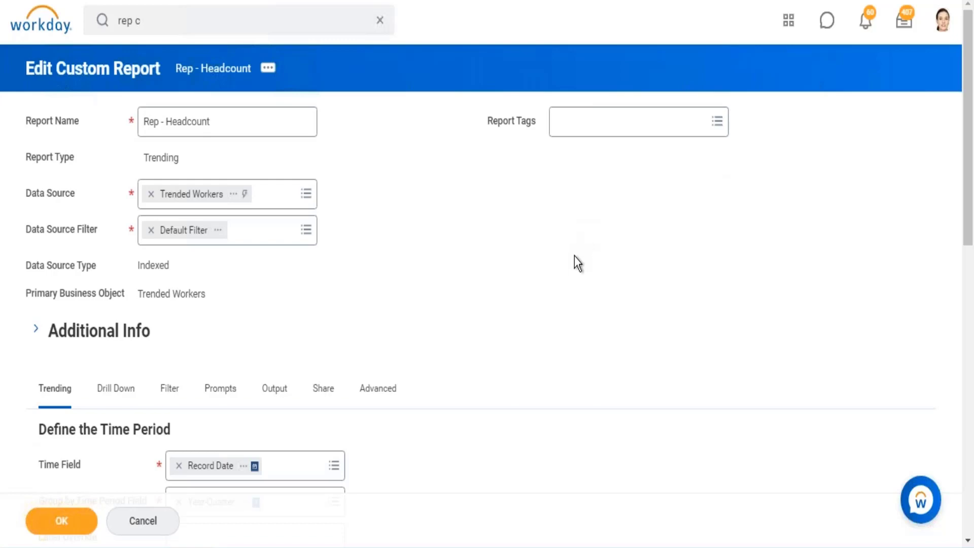
scroll(599, 254, down, 12)
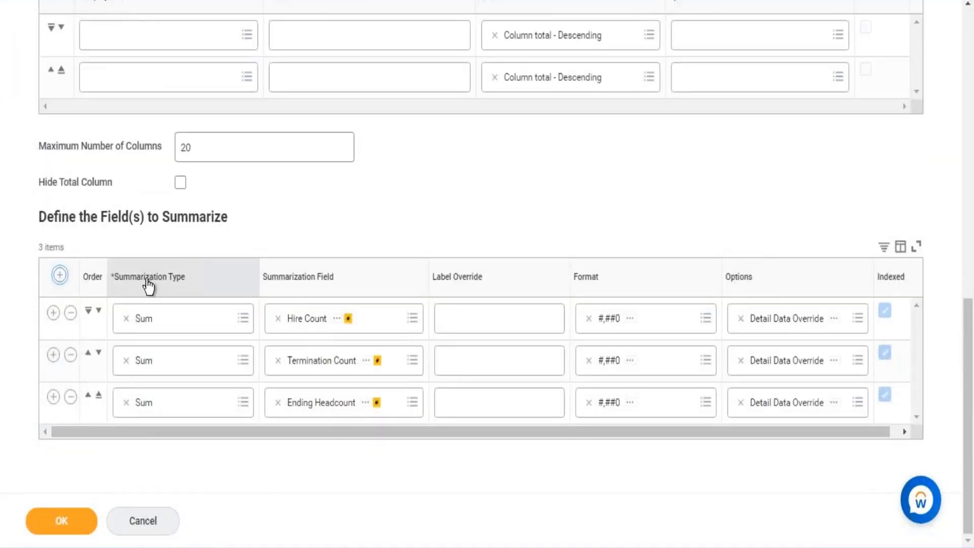
click(59, 274)
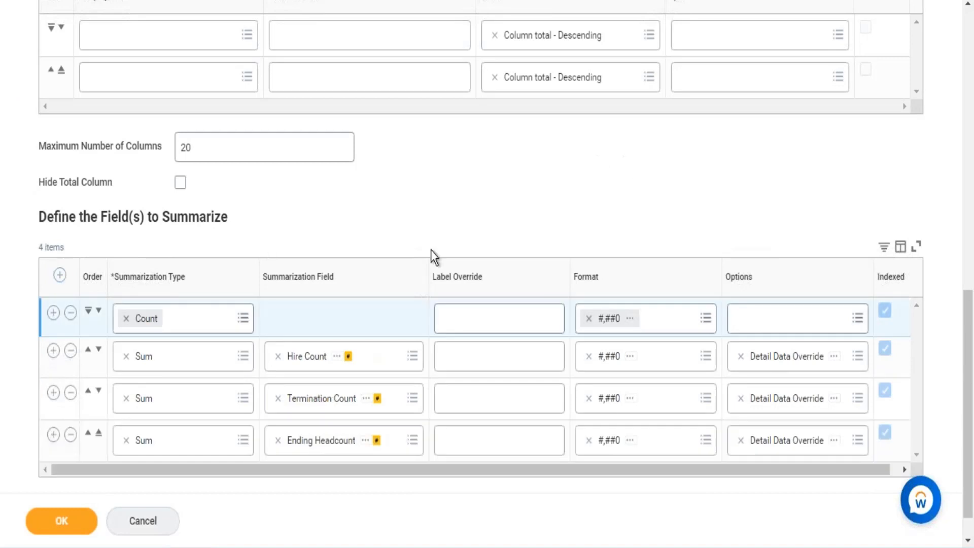
click(39, 530)
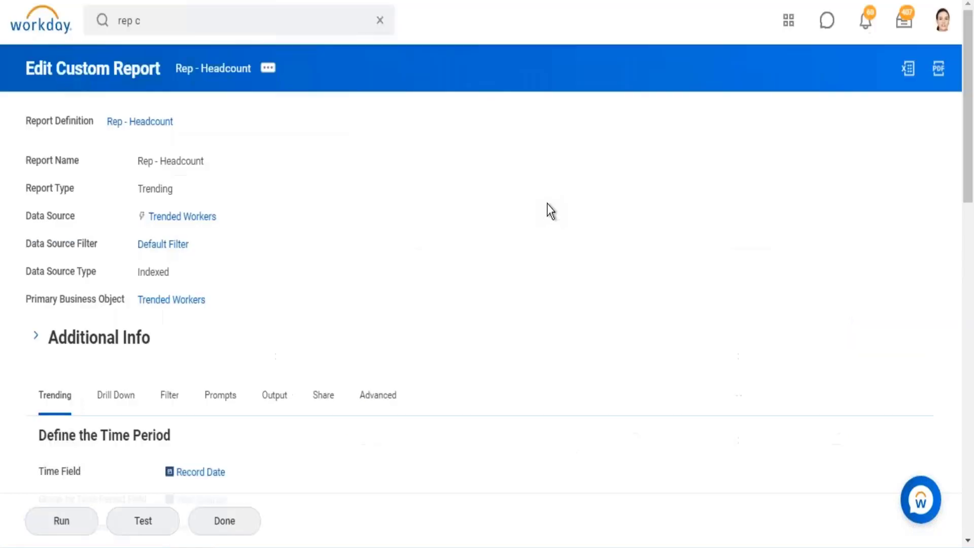
- Run the report with Time Series Start Date 01/01/2019 and End Date 03/24/2021
click(83, 530)
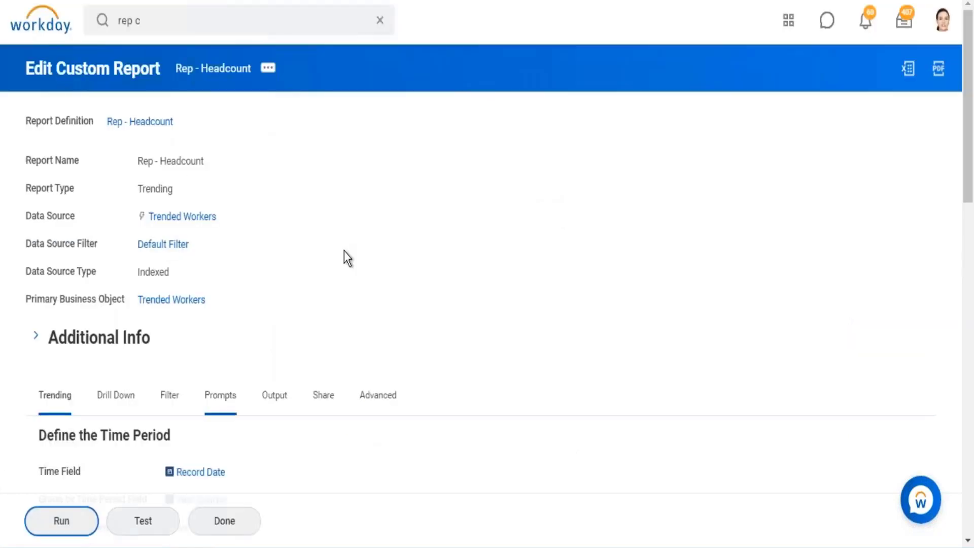
click(215, 370)
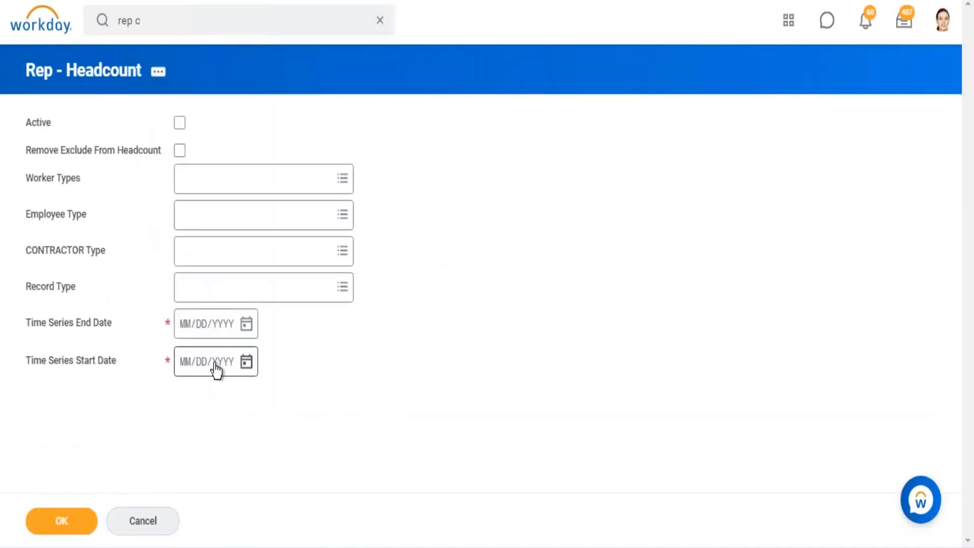
click(189, 373)
text(1012019)
click(246, 324)
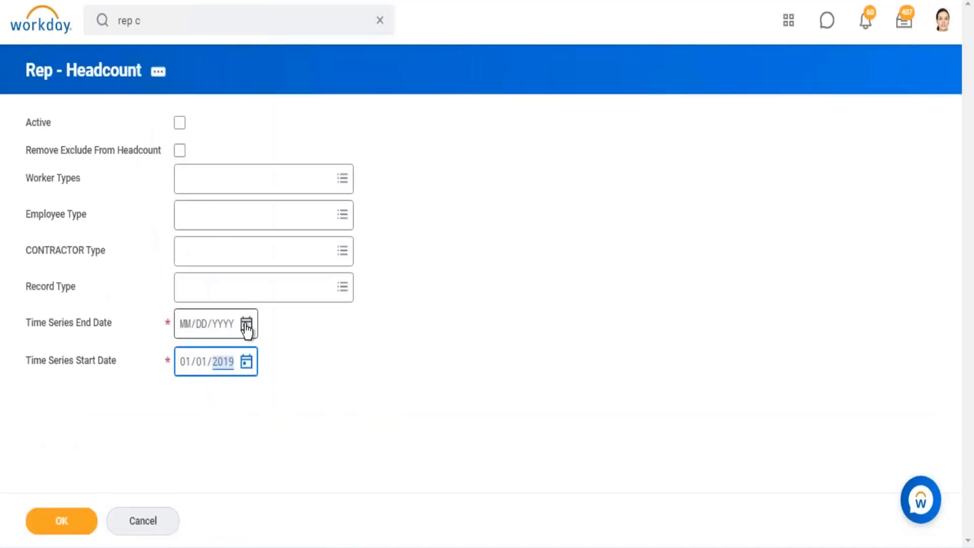
click(362, 438)
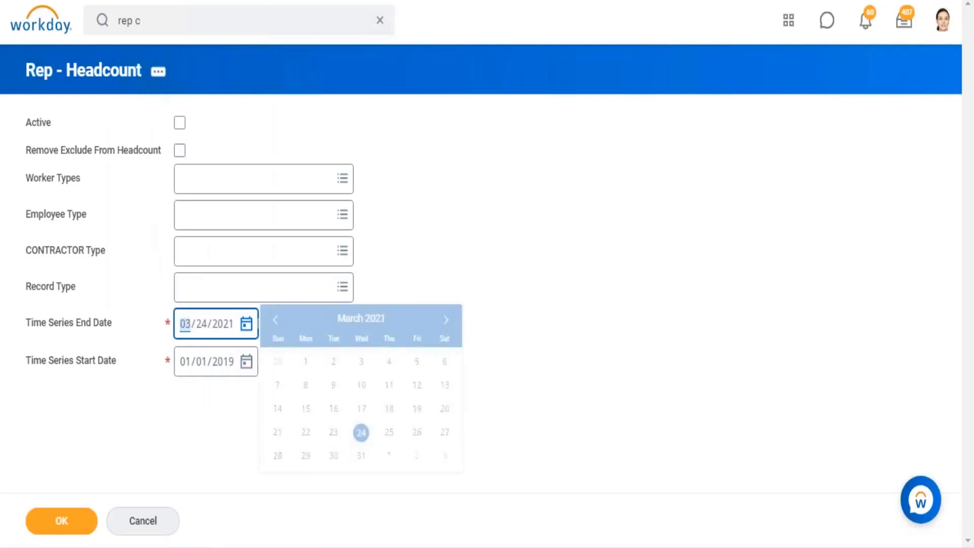
click(76, 522)
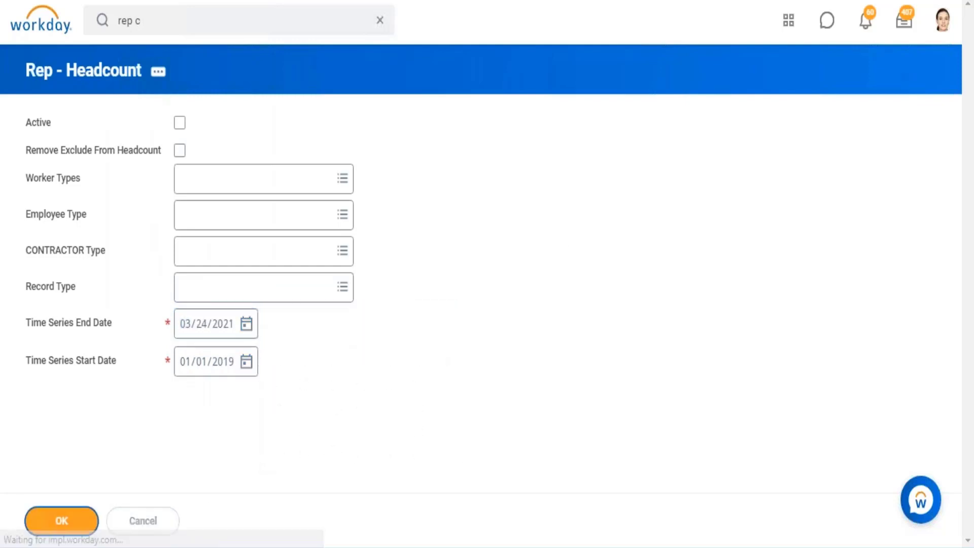
- Drill into the Count value for 2019-Q1 and examine the activity and snapshot records of the trended workers
scroll(467, 199, down, 3)
scroll(468, 199, down, 5)
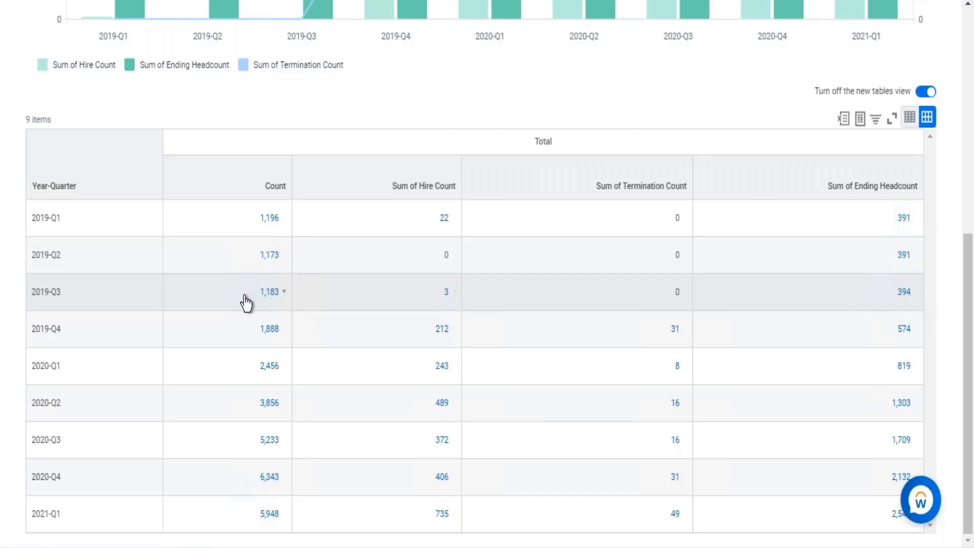
click(270, 218)
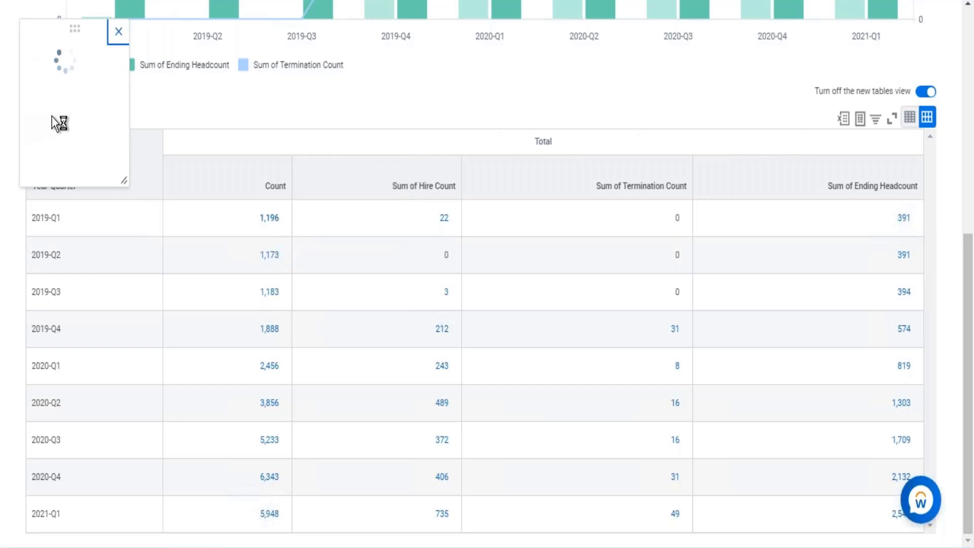
drag(119, 159, 131, 186)
drag(43, 161, 80, 185)
drag(54, 217, 131, 242)
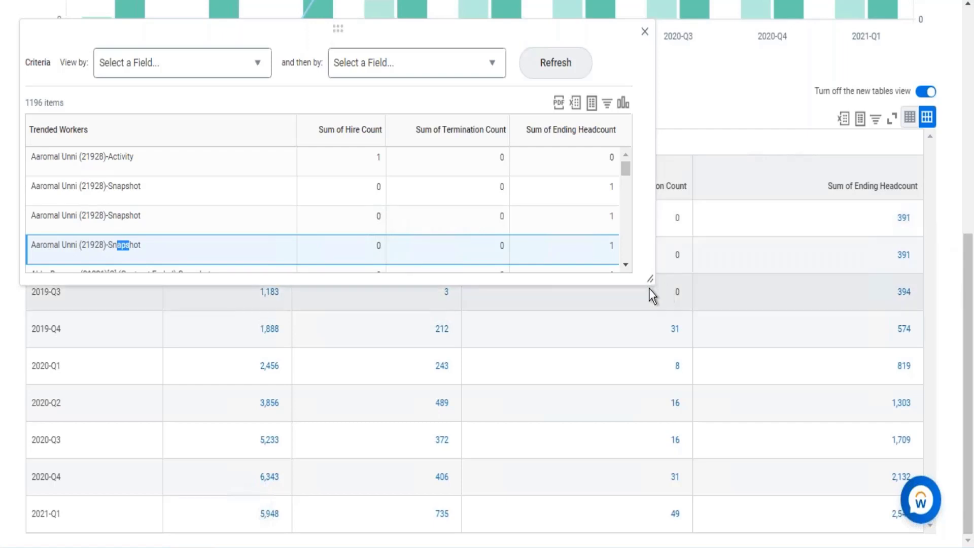
- Compare the first worker's activity and snapshot rows in the enlarged 2019-Q1 drill-down, and close it
drag(649, 278, 701, 406)
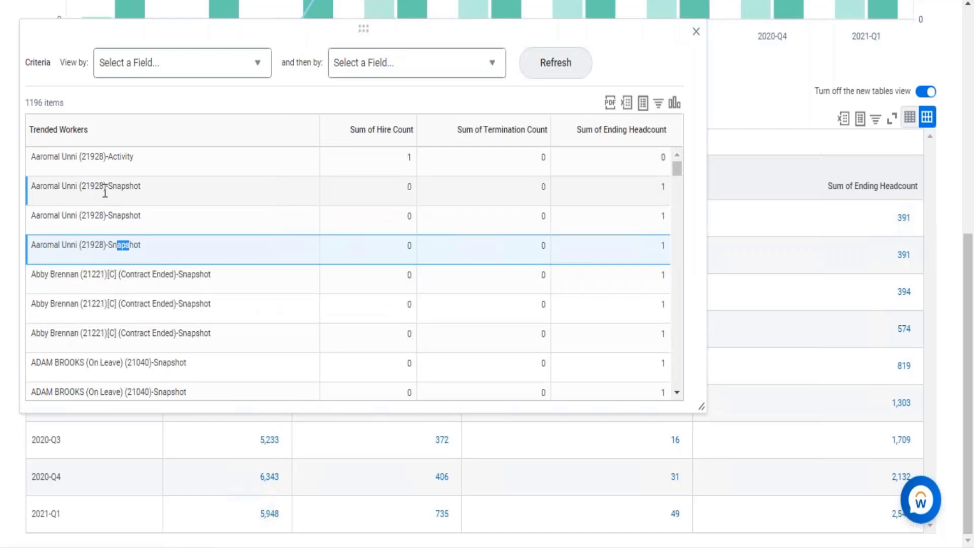
drag(116, 189, 130, 243)
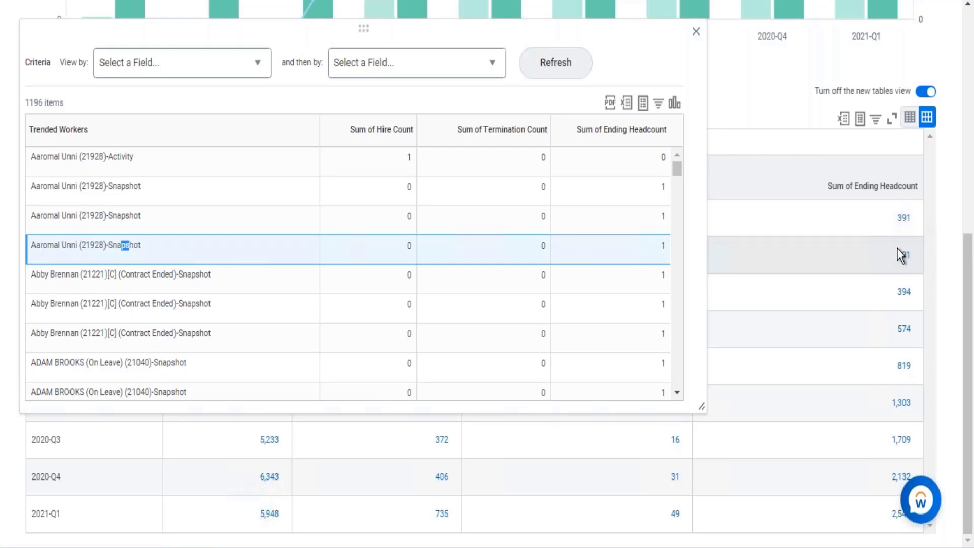
drag(107, 189, 128, 196)
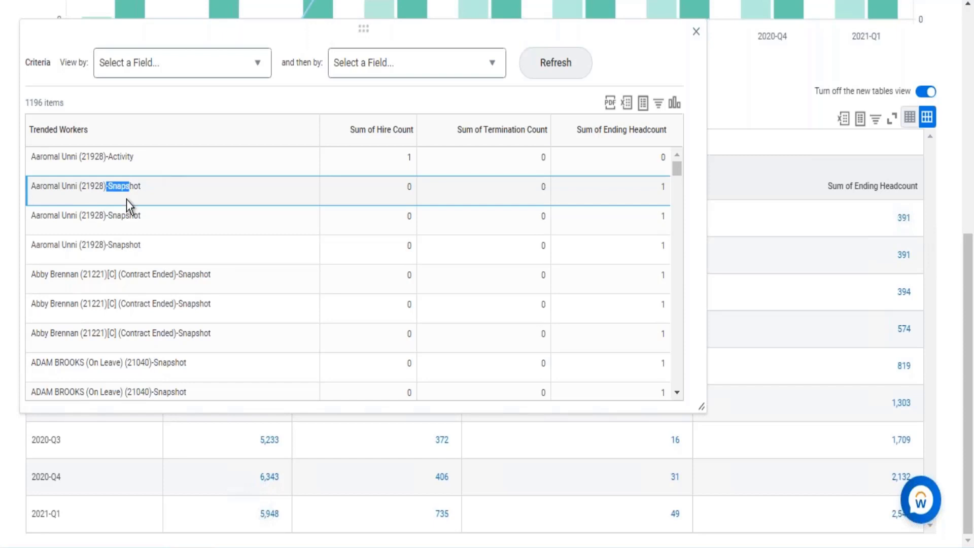
click(126, 193)
drag(113, 217, 126, 220)
triple_click(146, 242)
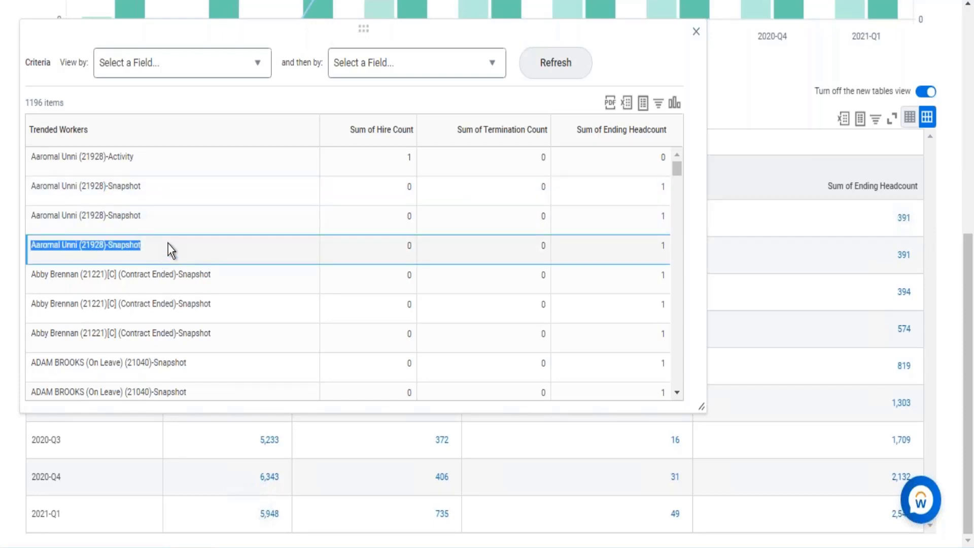
scroll(330, 252, down, 2)
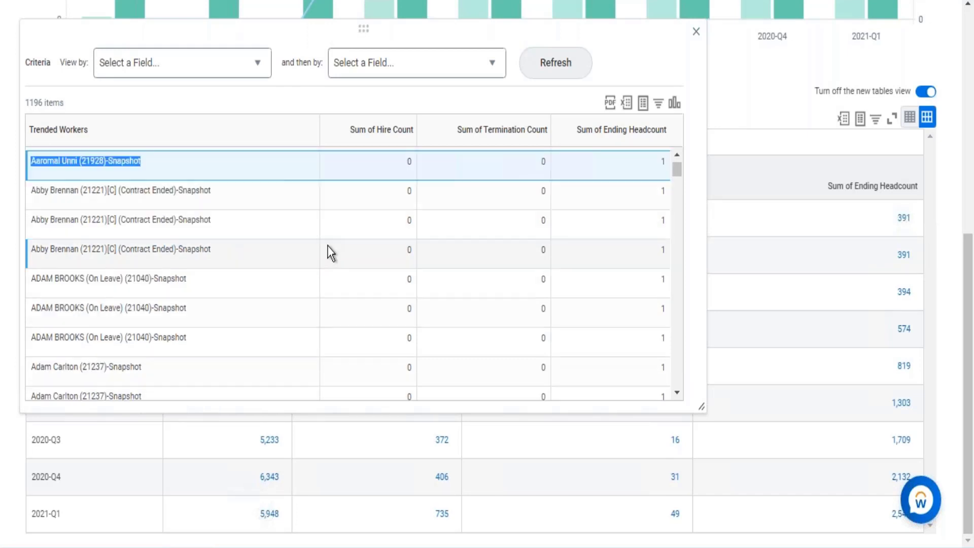
scroll(330, 248, up, 2)
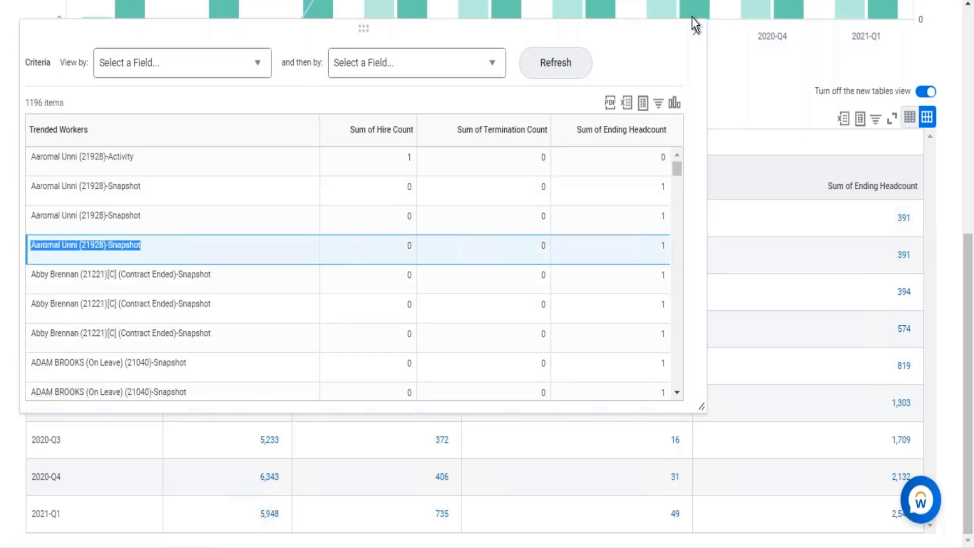
click(694, 32)
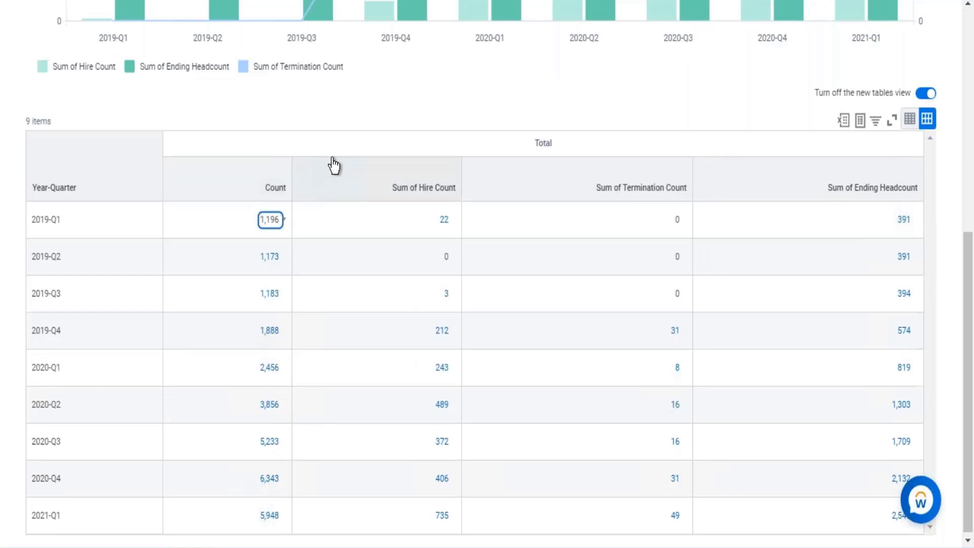
- Search for "create custom report" and open the Create Custom Report task
scroll(334, 166, up, 8)
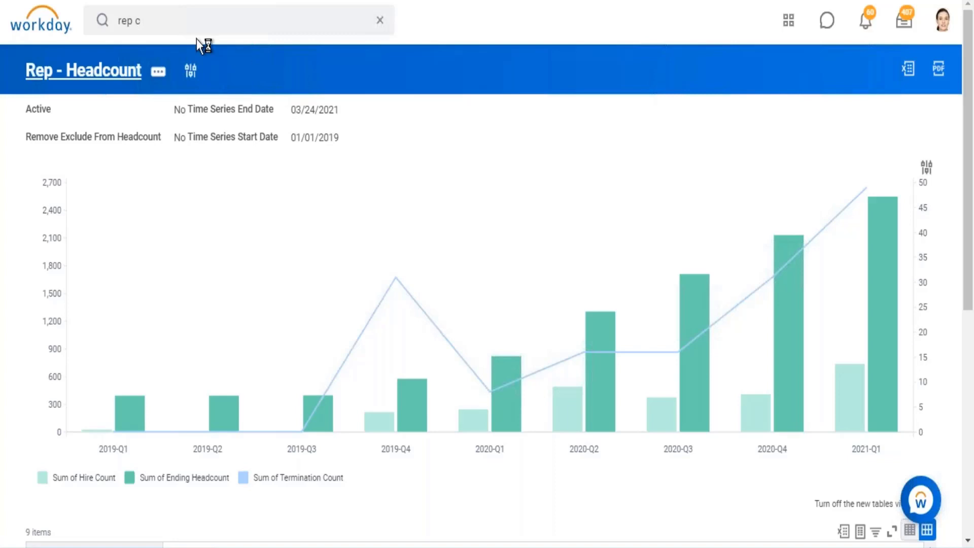
click(285, 22)
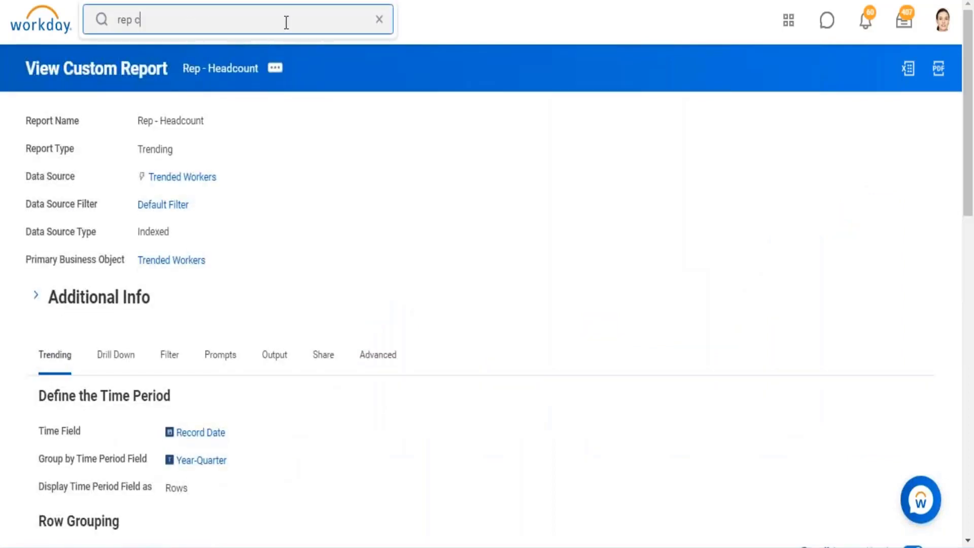
click(378, 21)
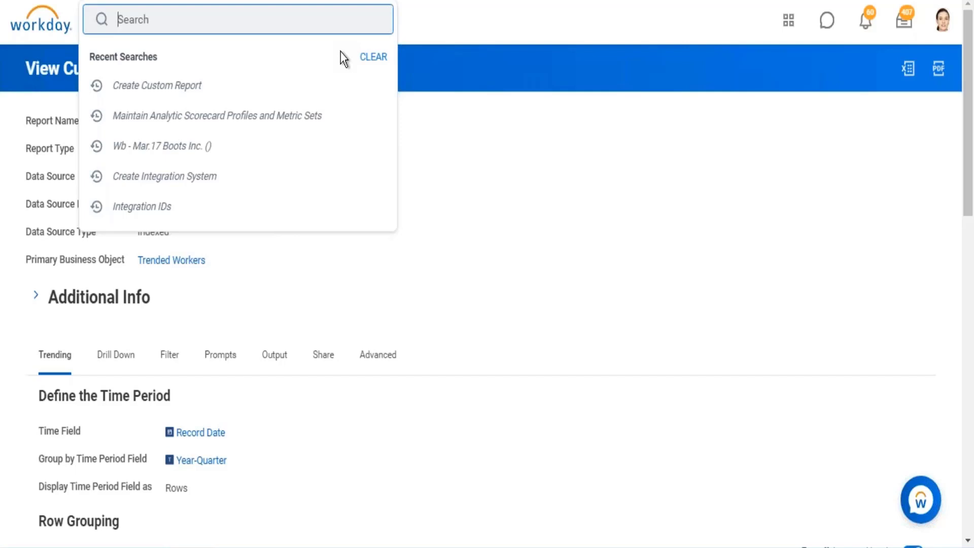
text(create custom report)
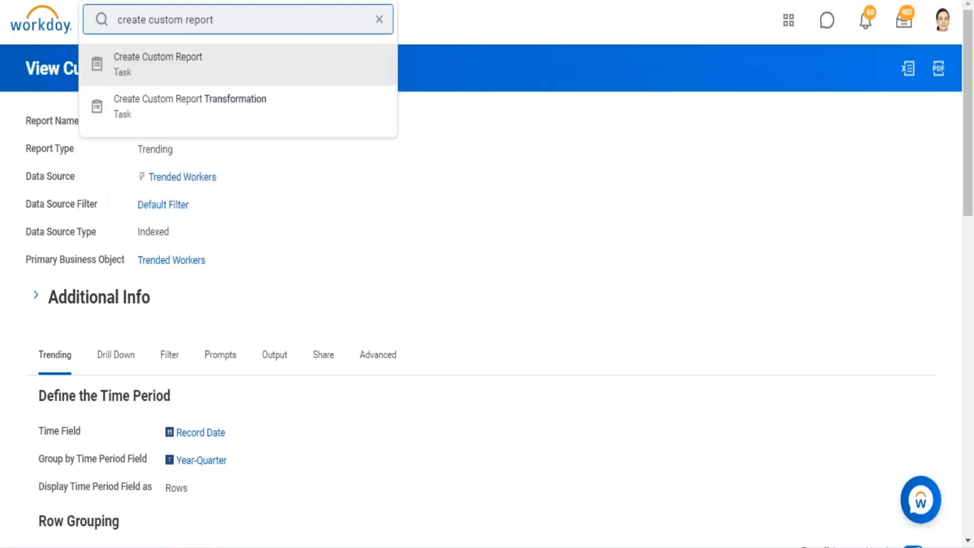
key(Return)
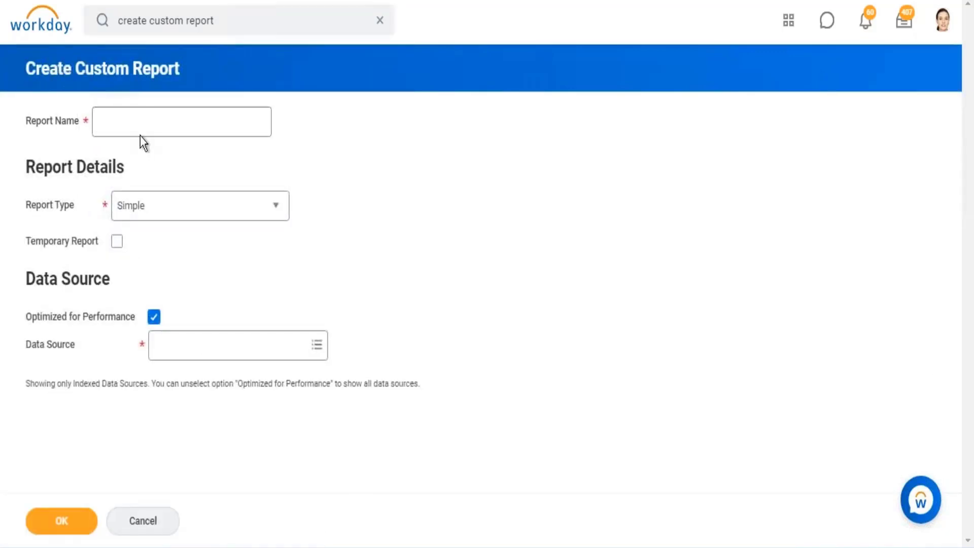
- Name the new report "Rep - Standard Reports Count" and set its report type to Matrix
click(143, 128)
text(Rep -)
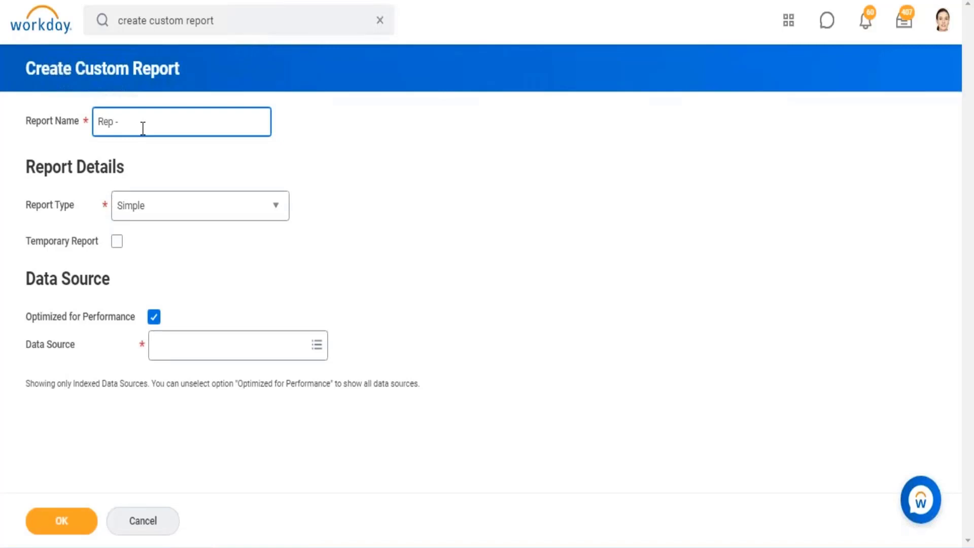
text( Standard Reports Count)
click(224, 208)
click(145, 306)
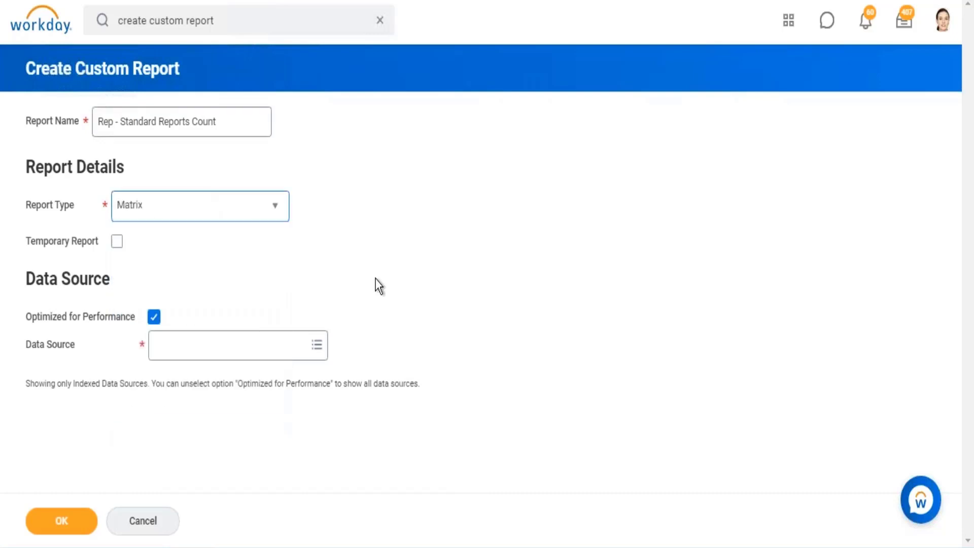
- Turn off Optimized for Performance, choose All Standard Reports as the data source, and create the report
click(153, 317)
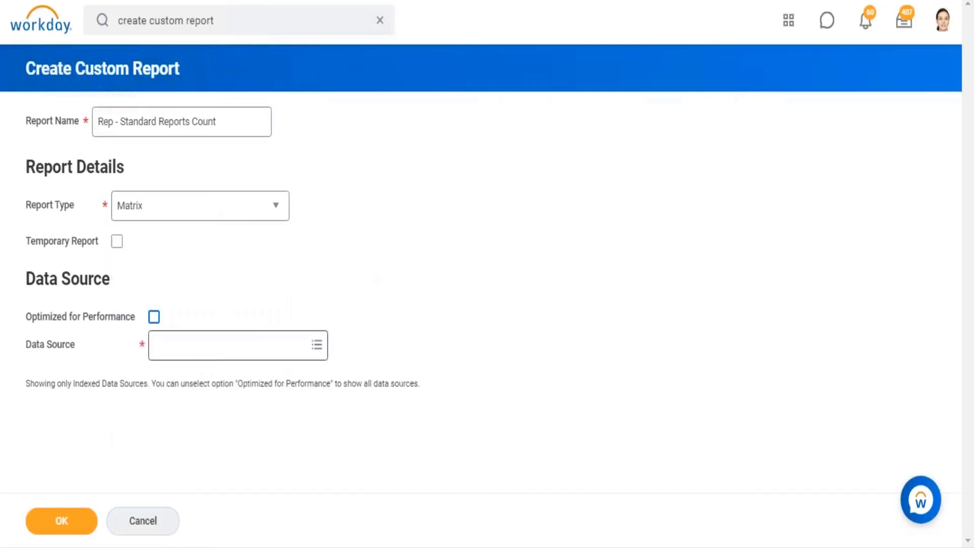
click(196, 348)
text(stat)
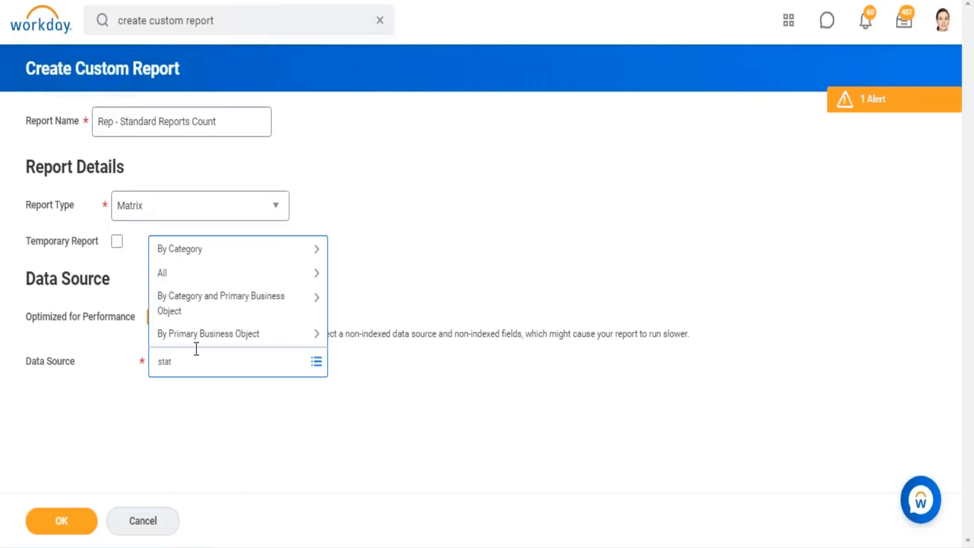
key(BackSpace)
text(ndard reports)
key(Return)
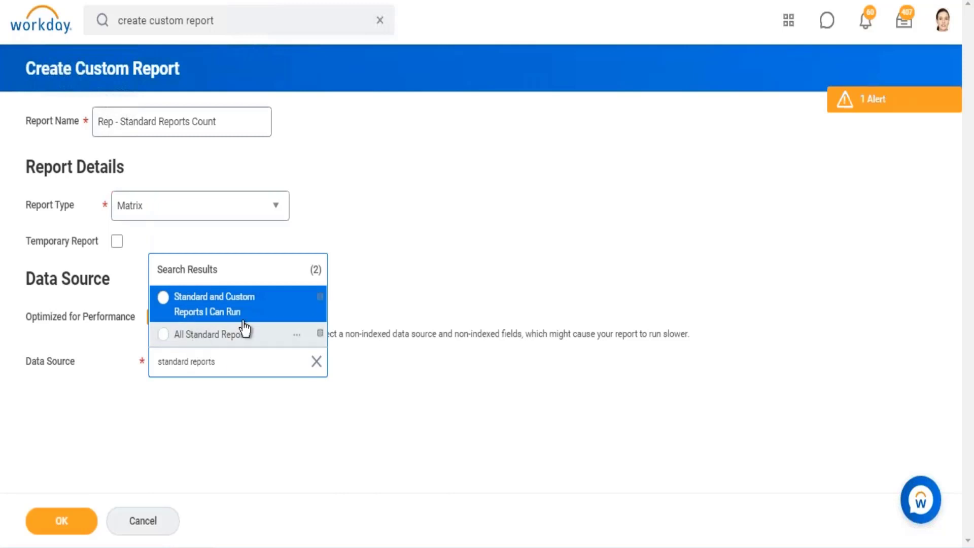
click(245, 332)
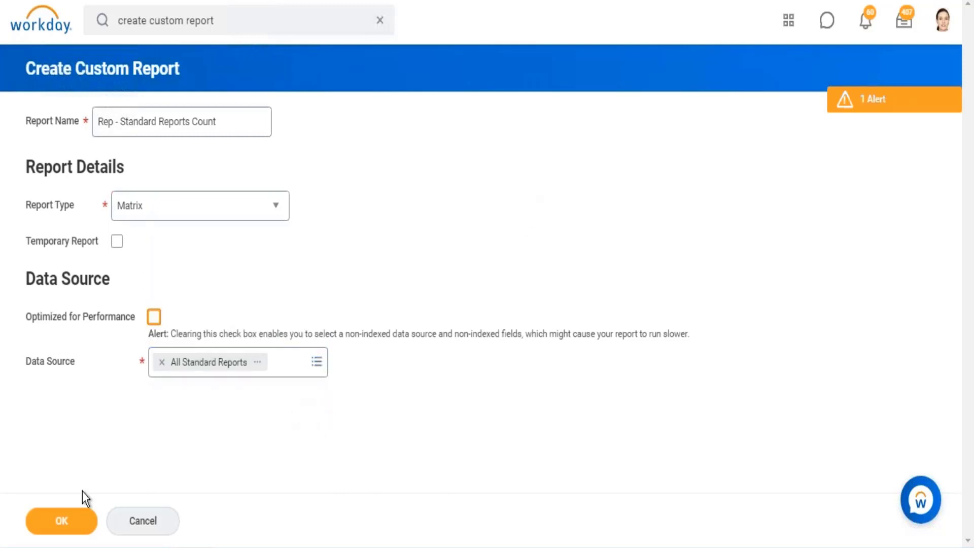
click(58, 530)
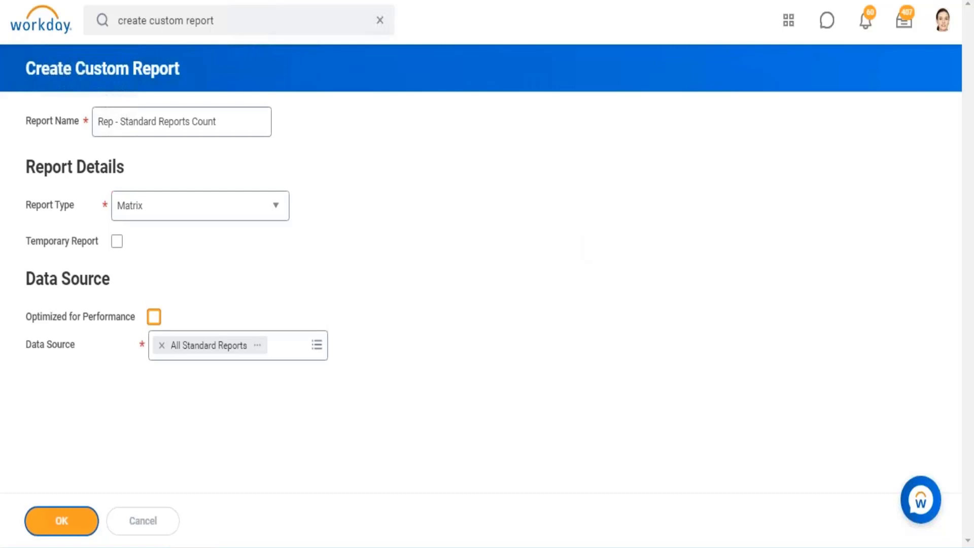
- Set the first row grouping field of the matrix to Report Type
scroll(487, 305, down, 3)
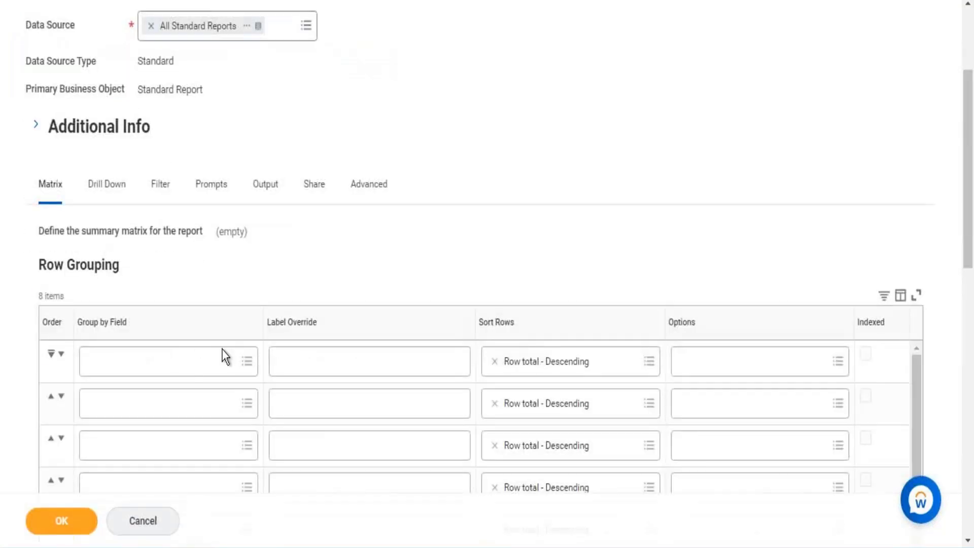
click(181, 363)
text(report)
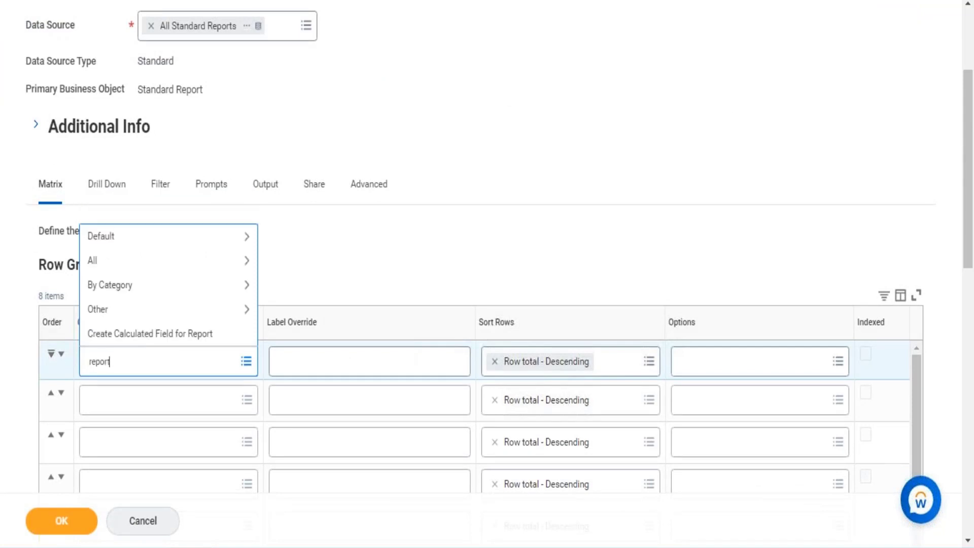
text( type)
key(Return)
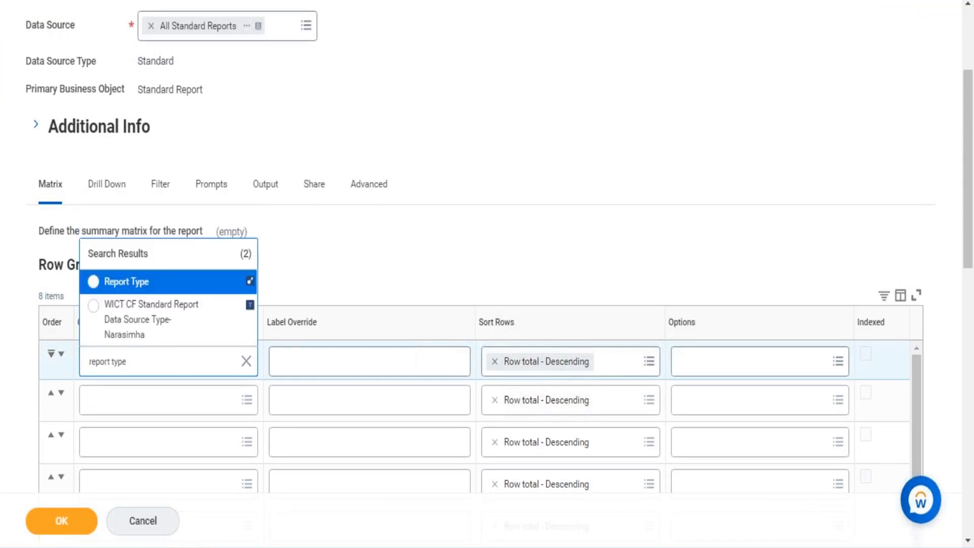
click(133, 291)
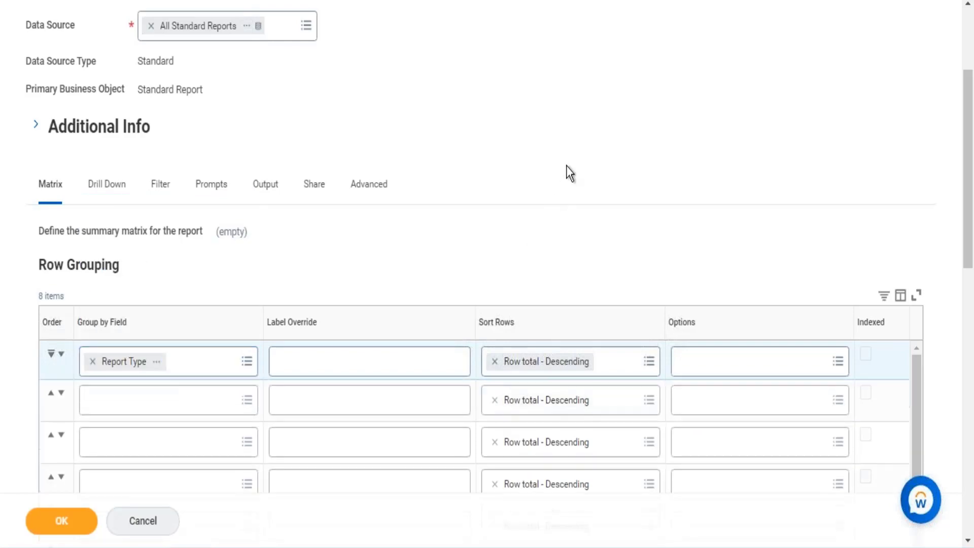
- Check the Count summarization in the matrix definition and save the report
scroll(566, 167, down, 6)
scroll(568, 175, down, 8)
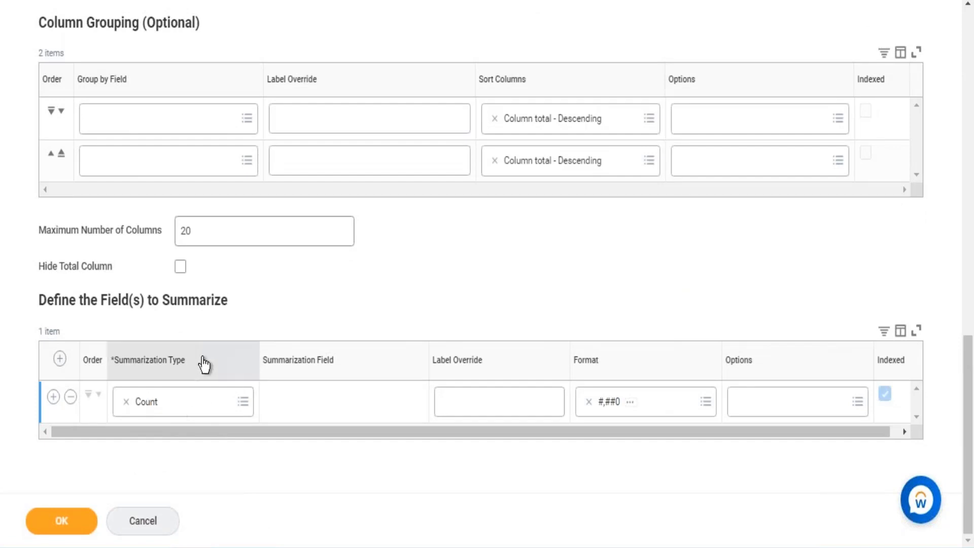
scroll(202, 363, up, 7)
scroll(171, 200, up, 11)
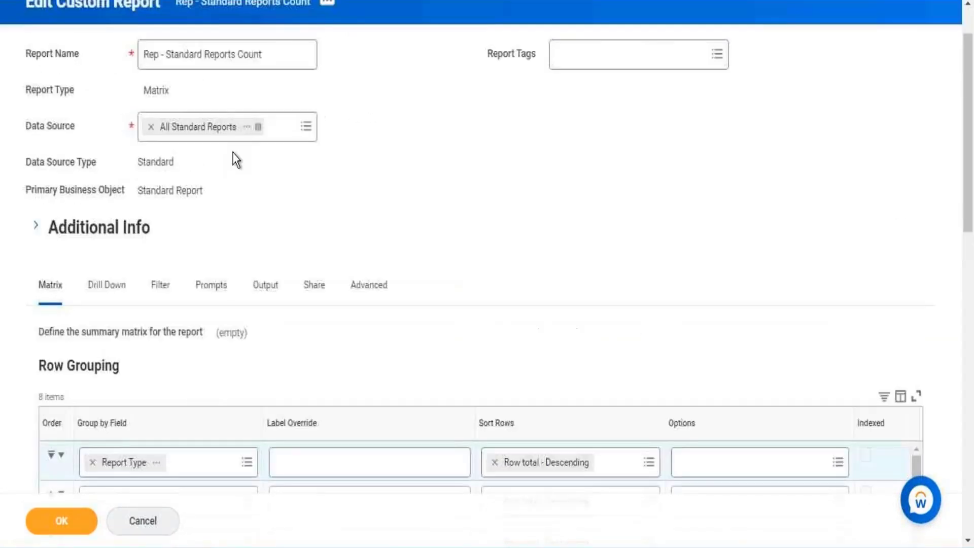
drag(174, 257, 147, 257)
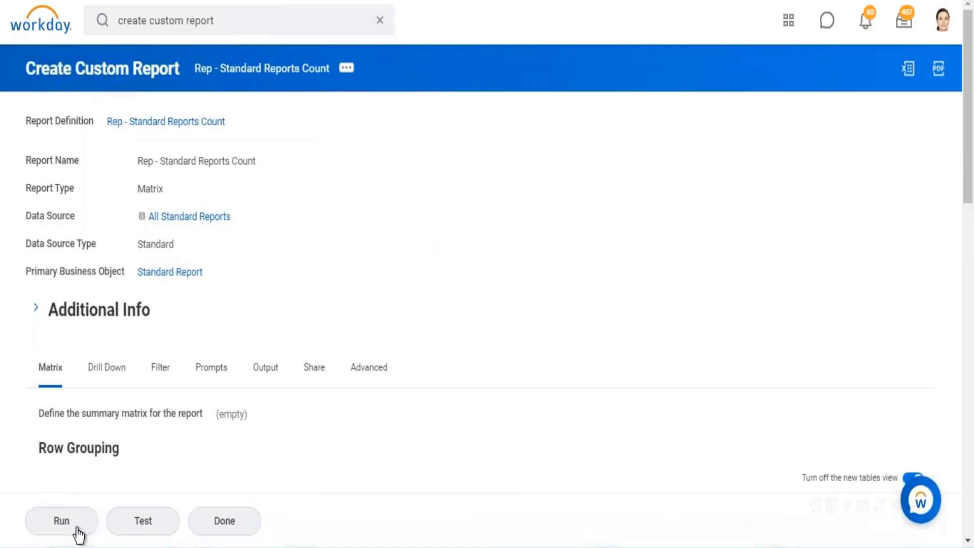
- Run the report and review the counts for the Advanced and Matrix report types
click(77, 531)
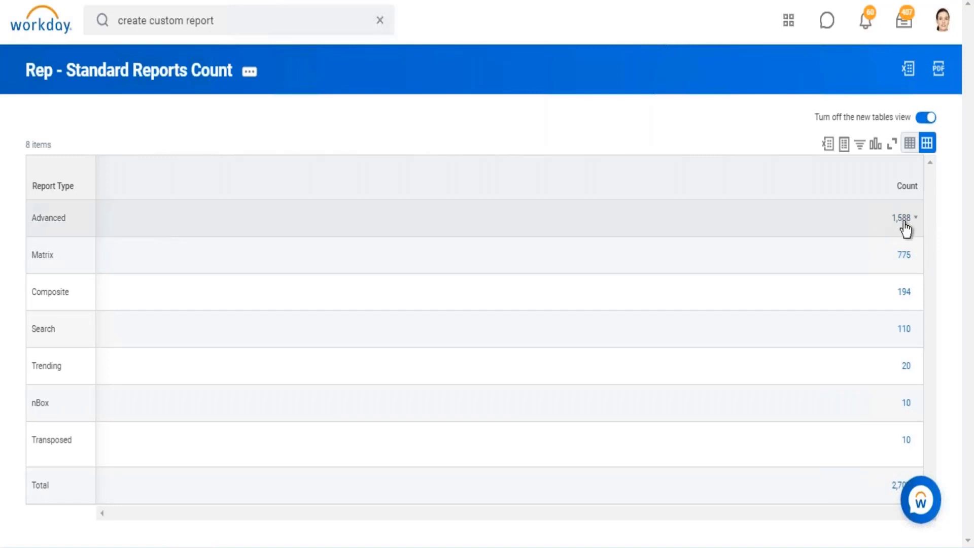
drag(40, 218, 58, 218)
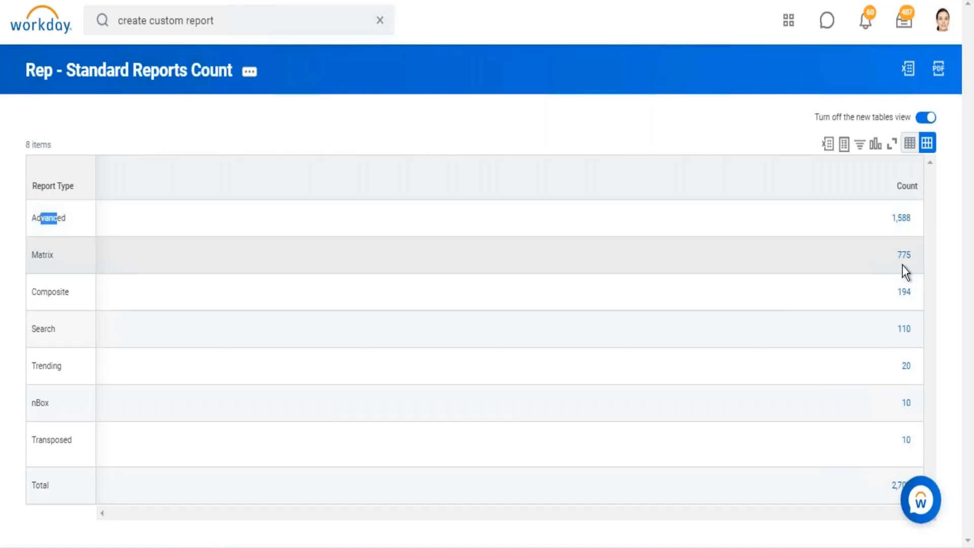
drag(32, 255, 59, 255)
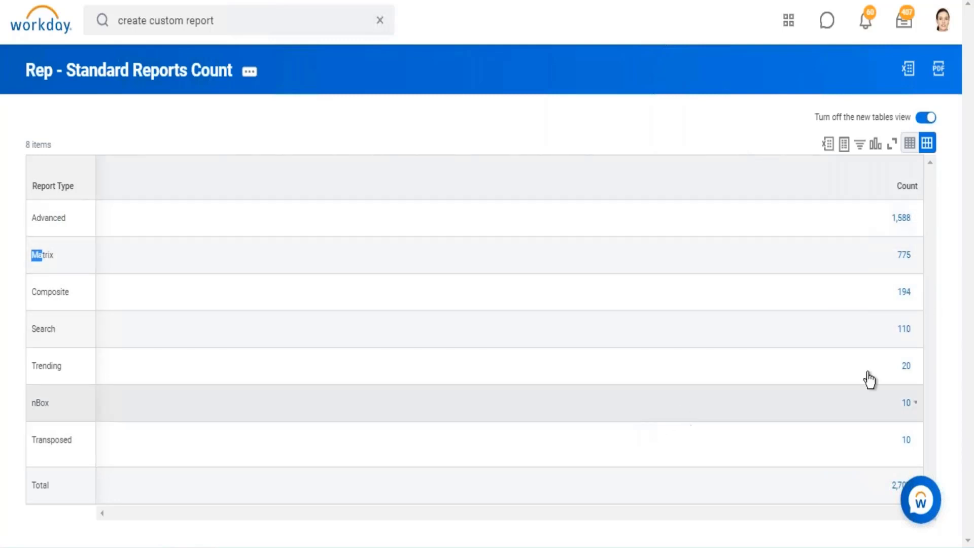
- Drill into the Advanced report type's count and browse the standard report names in the enlarged list
click(905, 218)
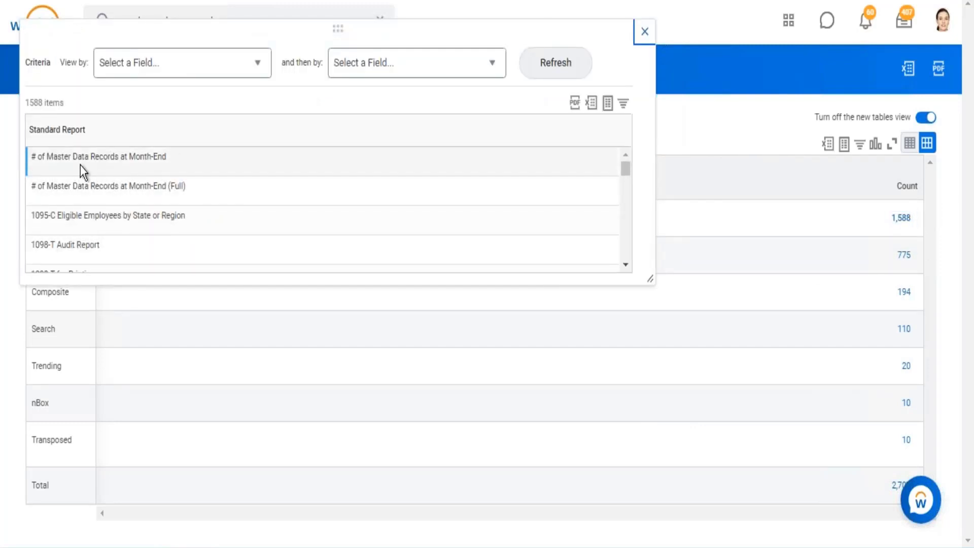
drag(80, 163, 151, 158)
drag(62, 241, 203, 249)
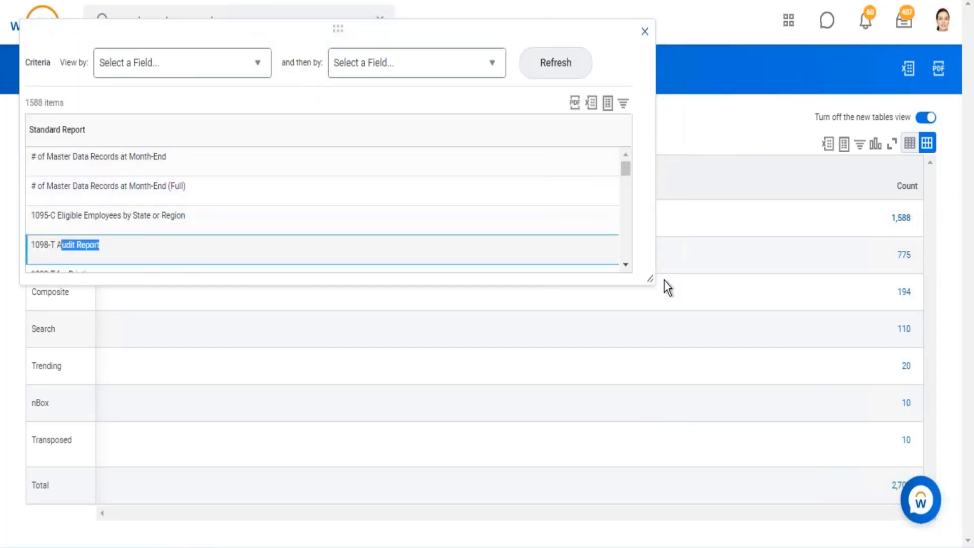
drag(650, 278, 733, 486)
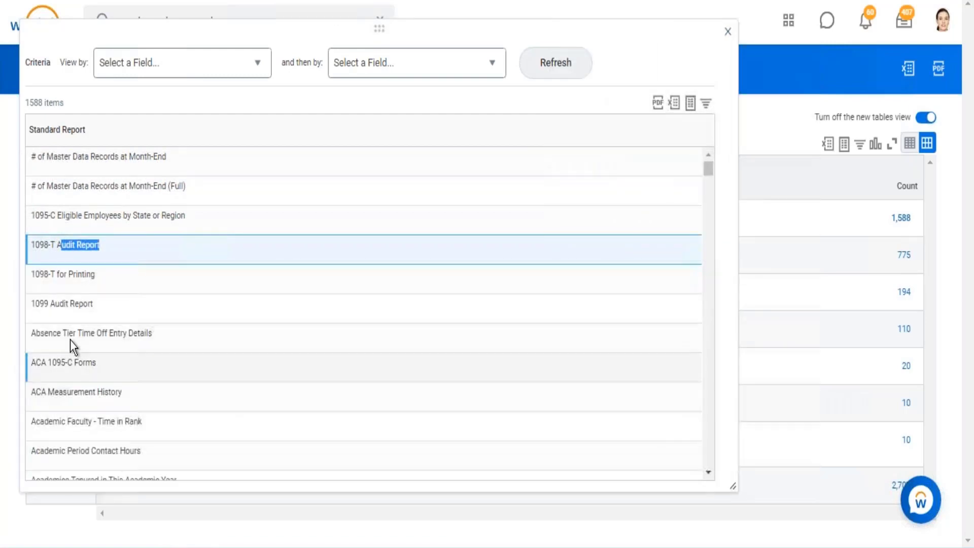
scroll(83, 340, down, 10)
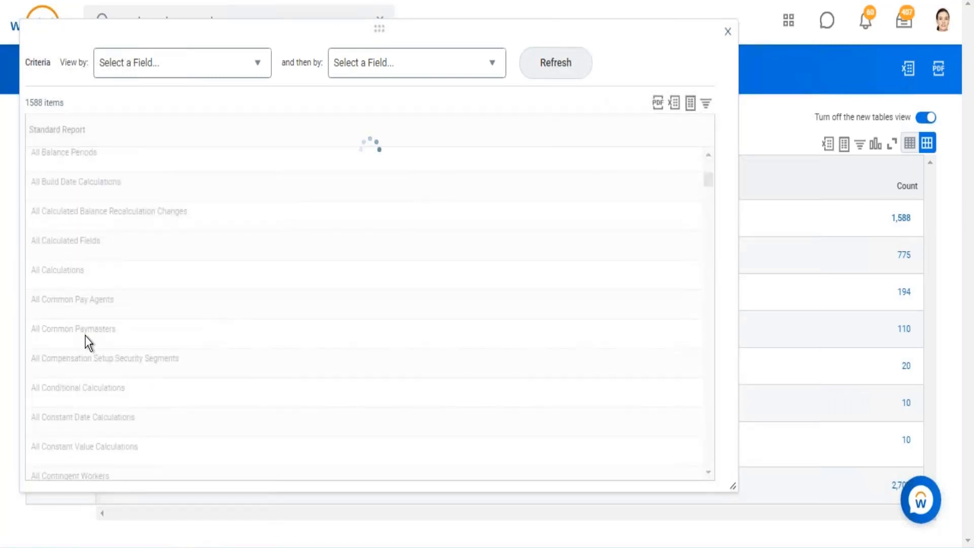
scroll(91, 335, down, 5)
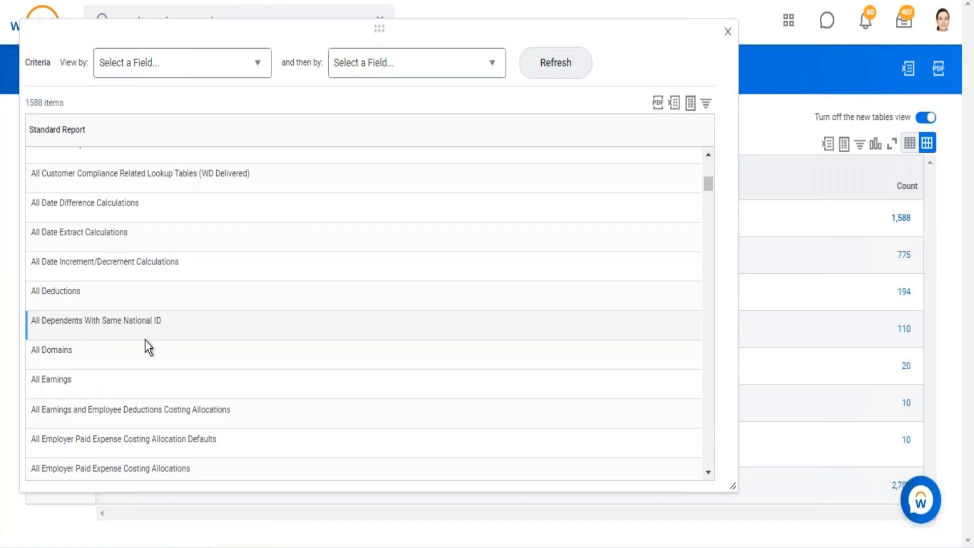
scroll(146, 343, up, 3)
drag(57, 252, 92, 225)
scroll(138, 310, down, 3)
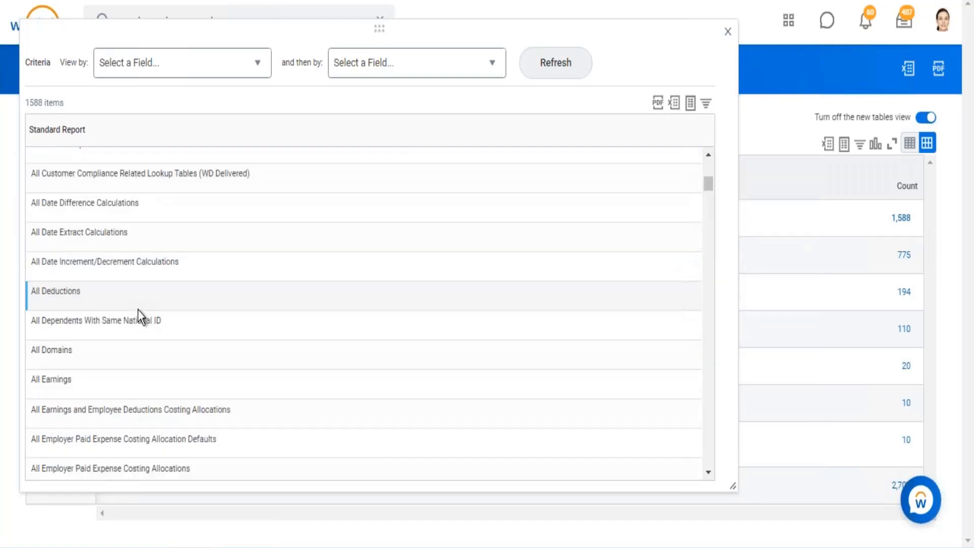
- Browse further through the standard report names of the Advanced type and close the drill-down list
scroll(138, 311, down, 10)
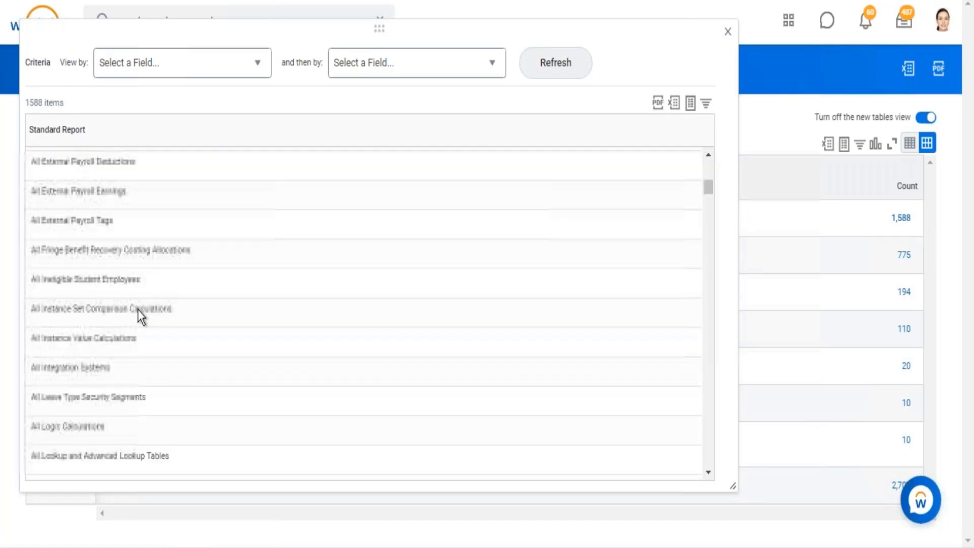
click(728, 32)
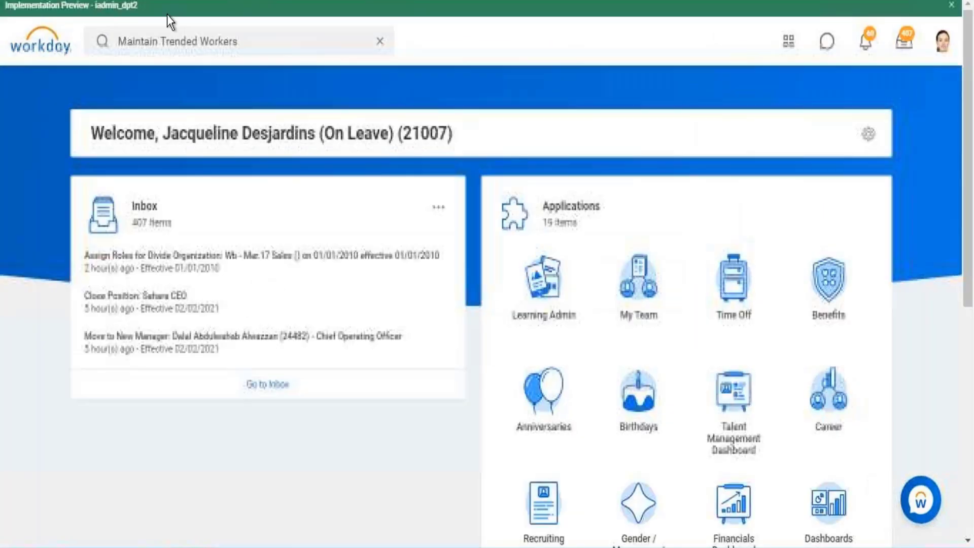
- Search for "create custom report" and open the Create Custom Report task
click(380, 40)
text(cre)
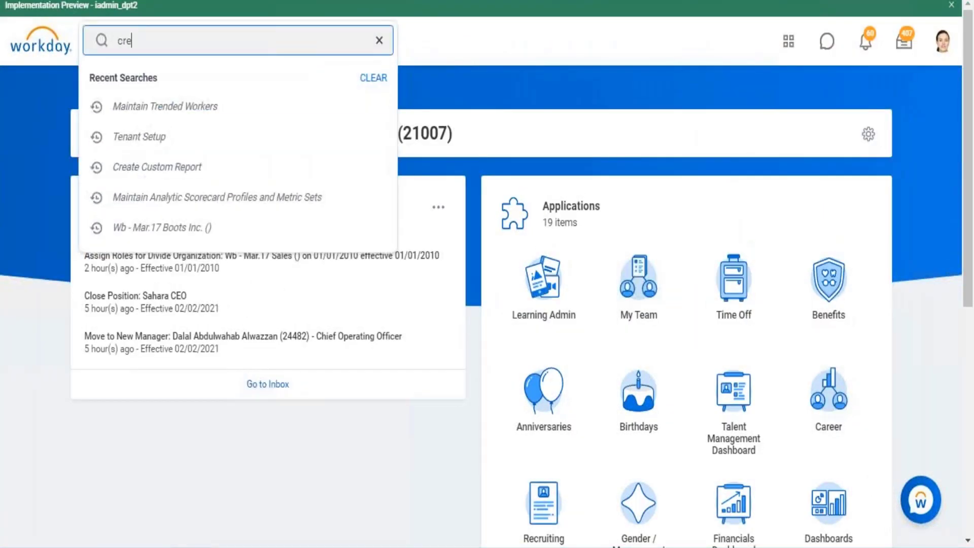
text(ate custom report)
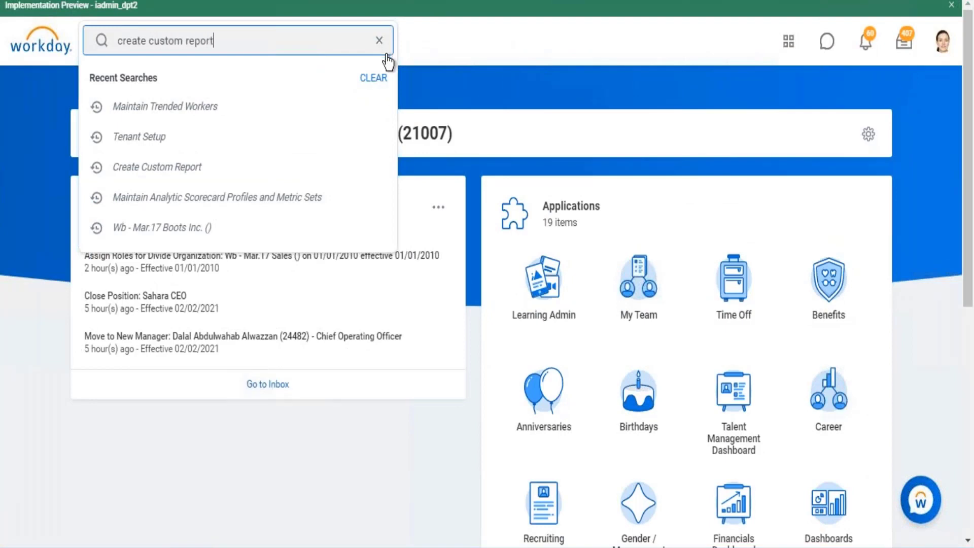
click(259, 97)
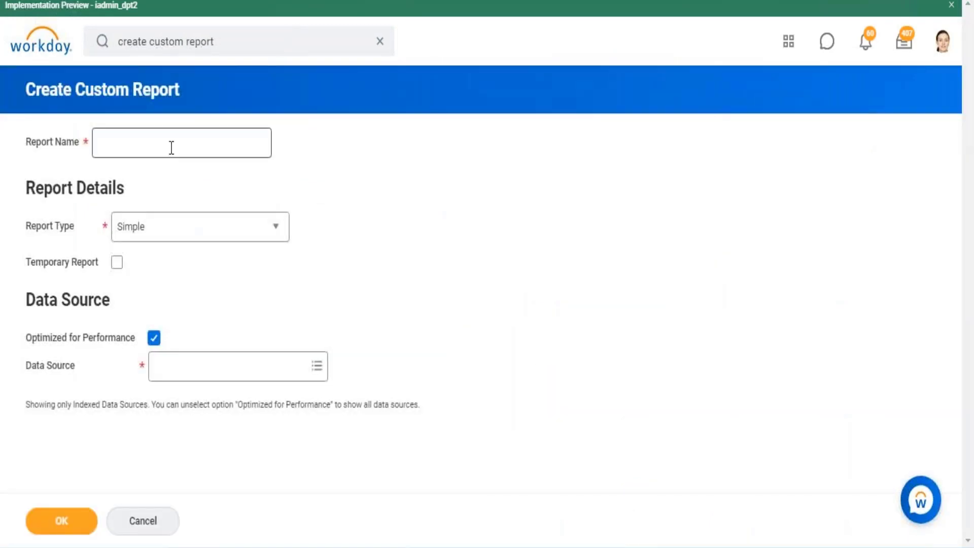
- Name the new report "Rep - Custom Report Count", reusing the copied name of the Rep - Standard Reports Count report
click(172, 148)
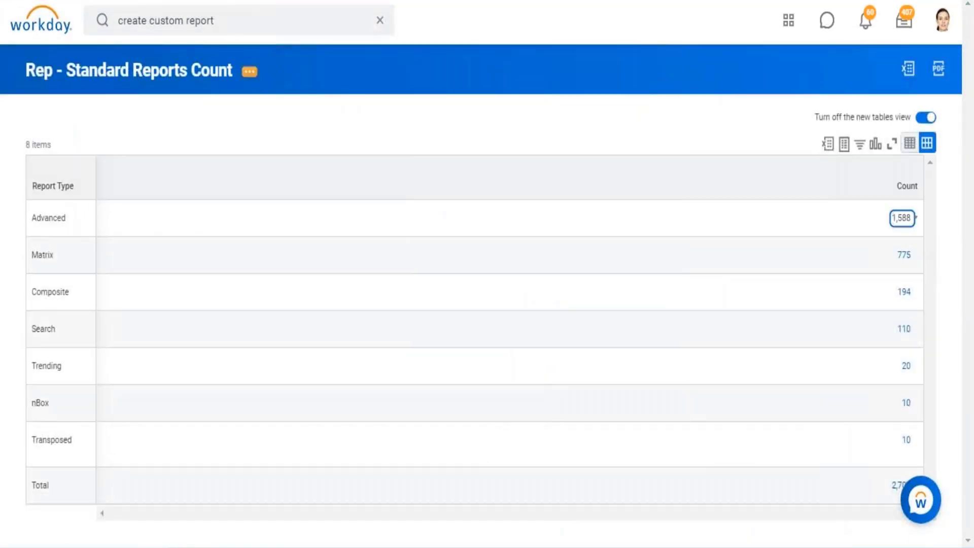
click(249, 71)
click(287, 131)
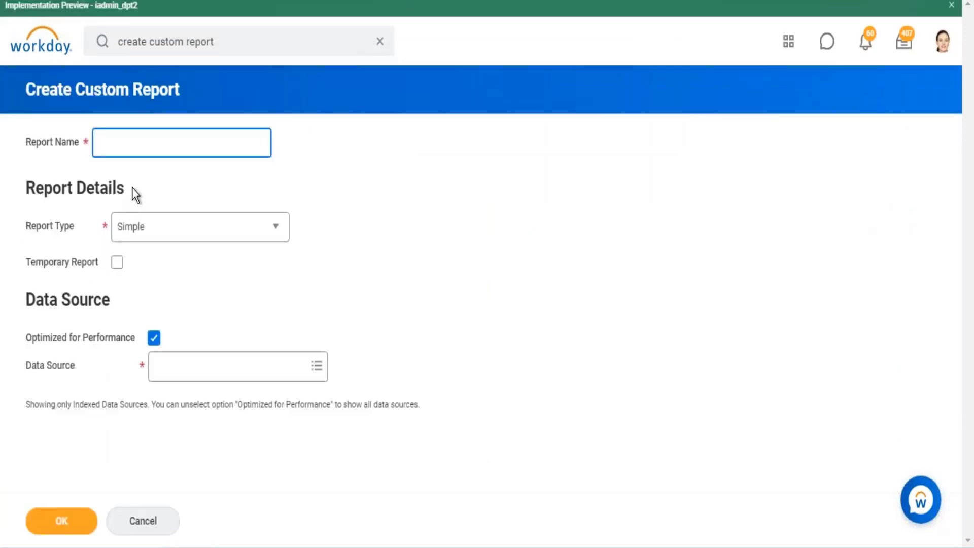
key(ctrl+v)
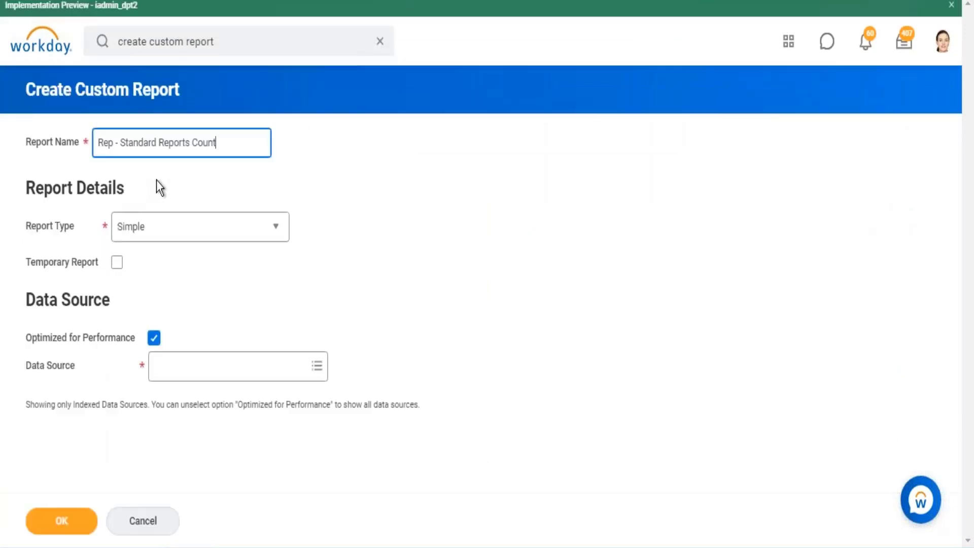
click(161, 143)
key(BackSpace)
key(BackSpace)
key(BackSpace)
key(BackSpace)
key(BackSpace)
key(BackSpace)
key(BackSpace)
key(BackSpace)
text(Custom)
- Set the report type to Matrix and turn off Optimized for Performance
click(263, 244)
click(144, 325)
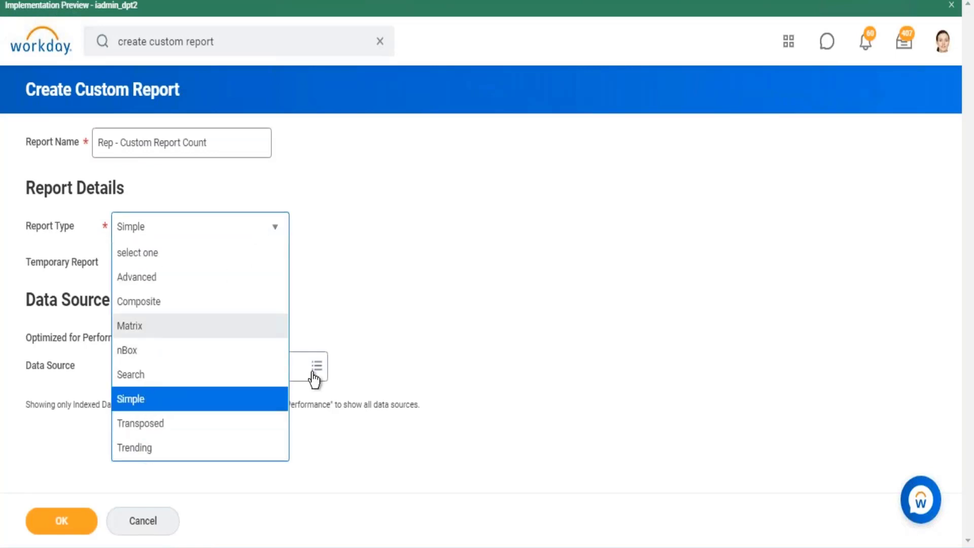
click(154, 338)
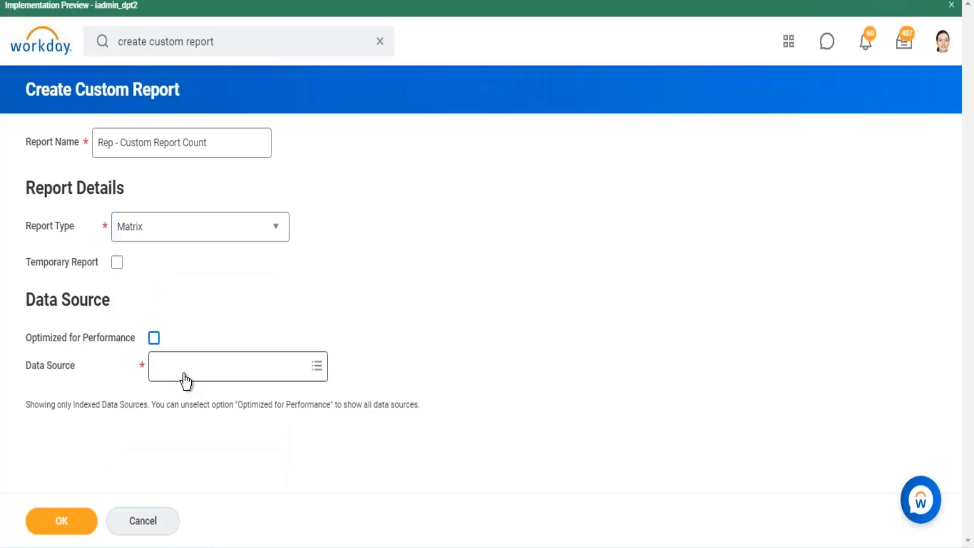
- Choose All Custom Reports as the data source and create the report
click(186, 379)
text(all custom reports)
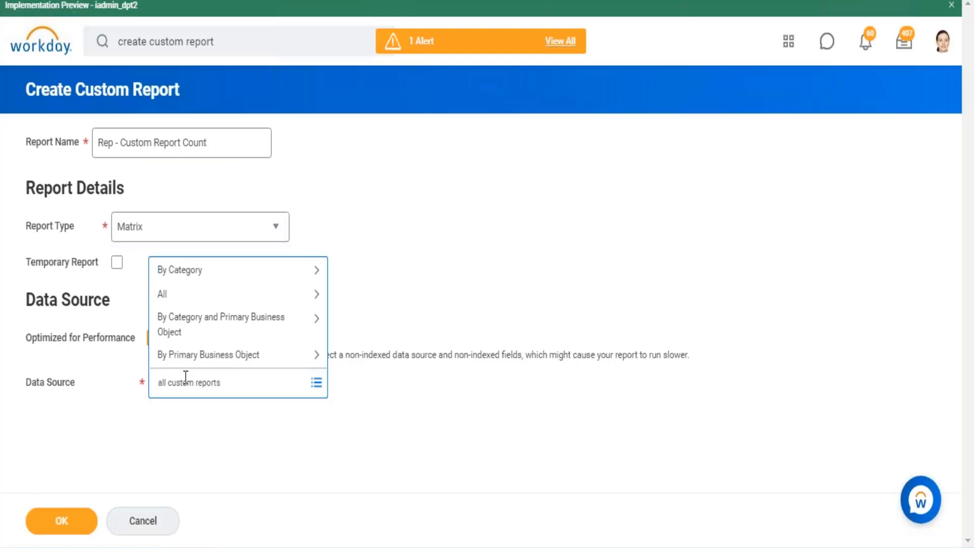
key(Return)
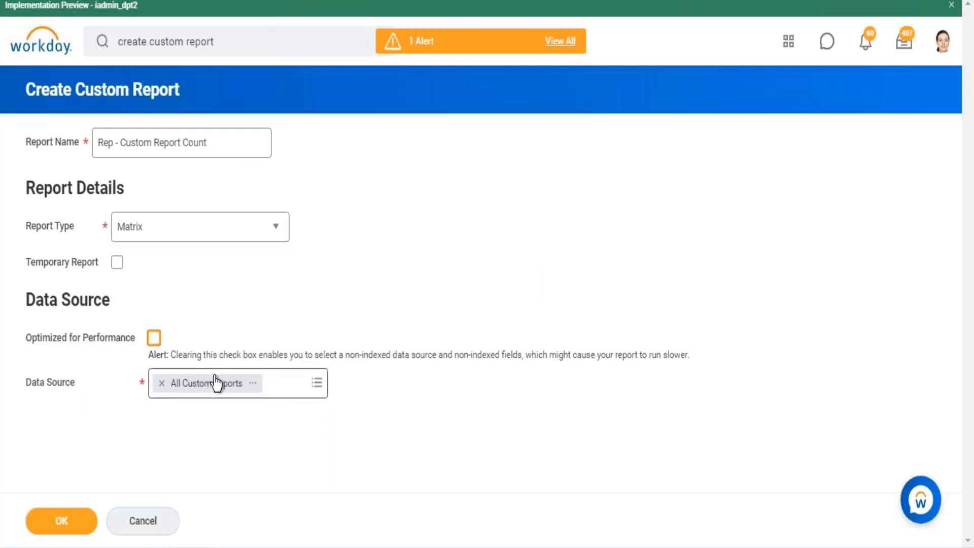
click(61, 521)
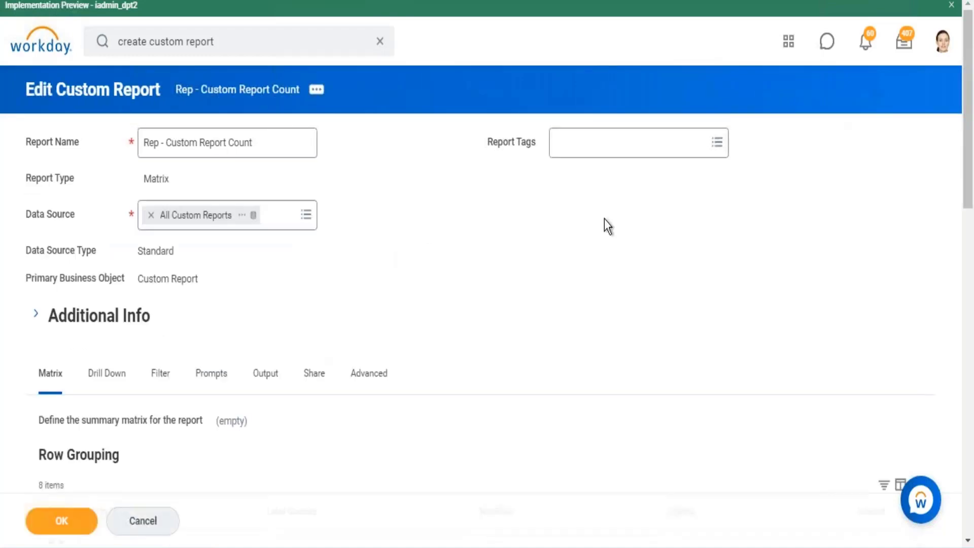
- Set the first row grouping field of the matrix to Report Type and save the report
scroll(607, 226, down, 5)
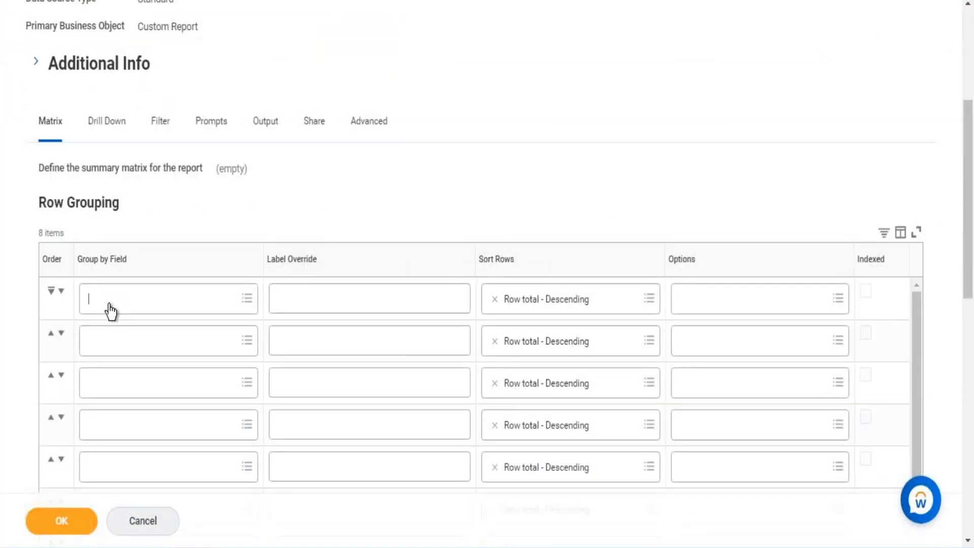
text(report type)
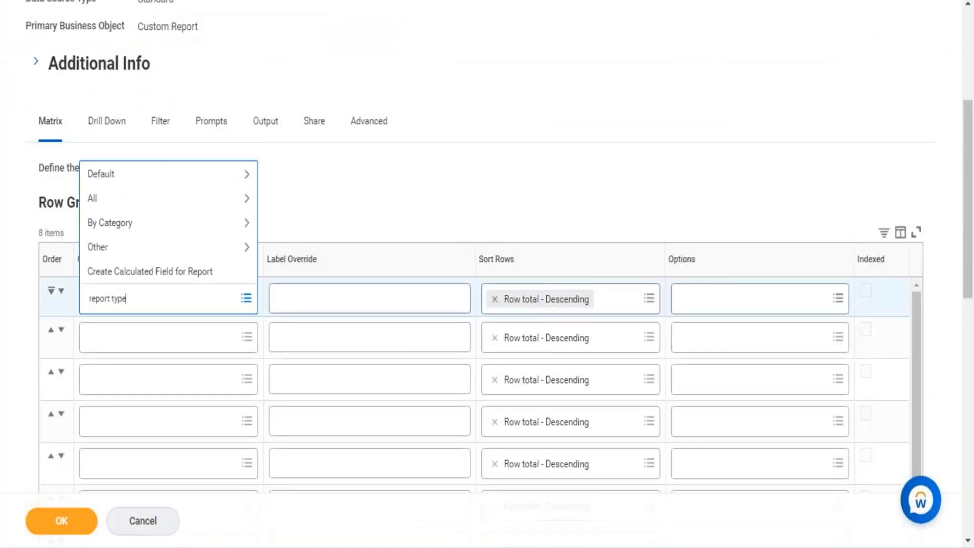
key(Return)
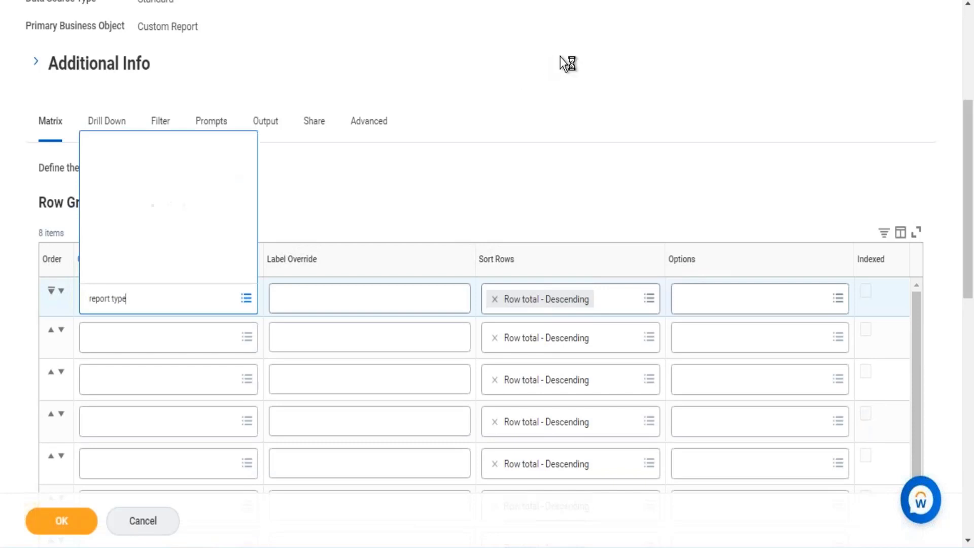
click(54, 519)
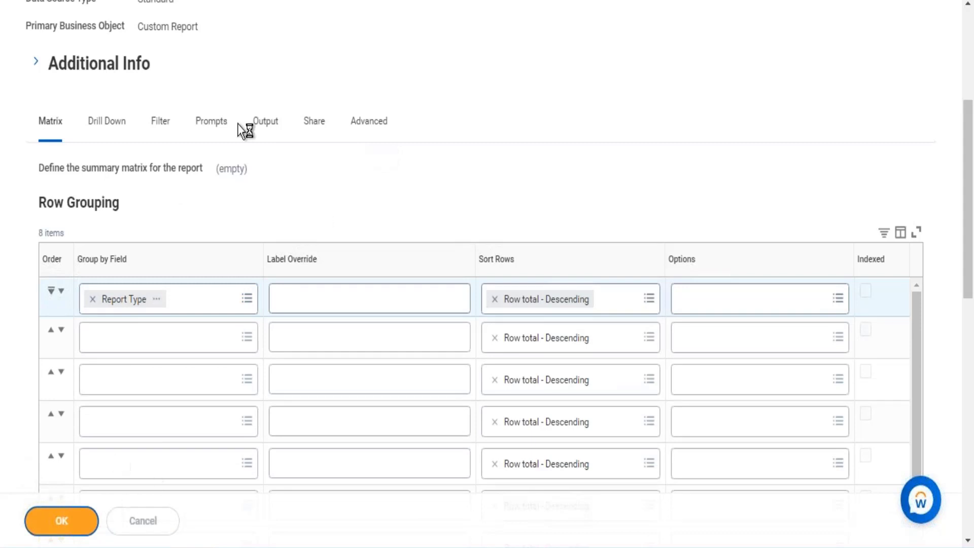
- Duplicate the browser tab and run the saved Rep - Custom Report Count report
right_click(259, 0)
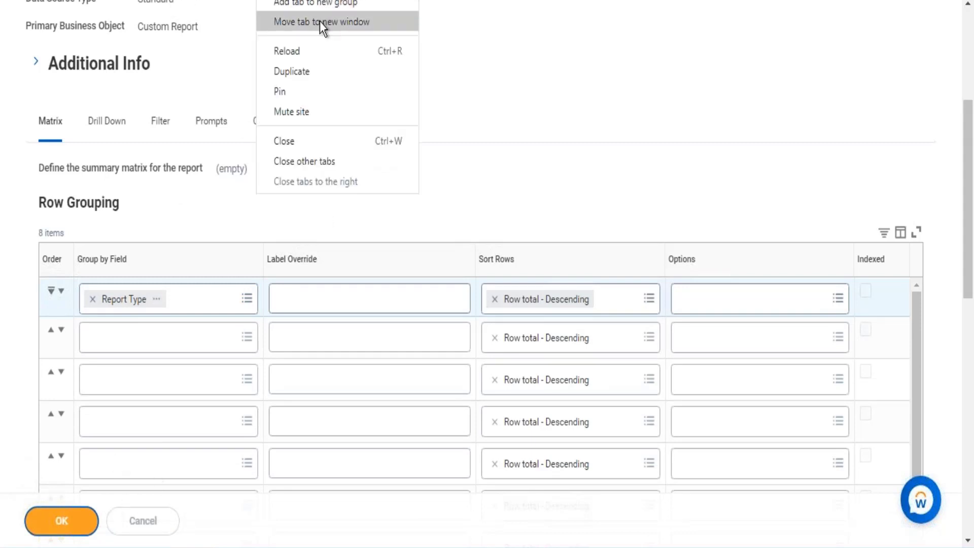
click(304, 70)
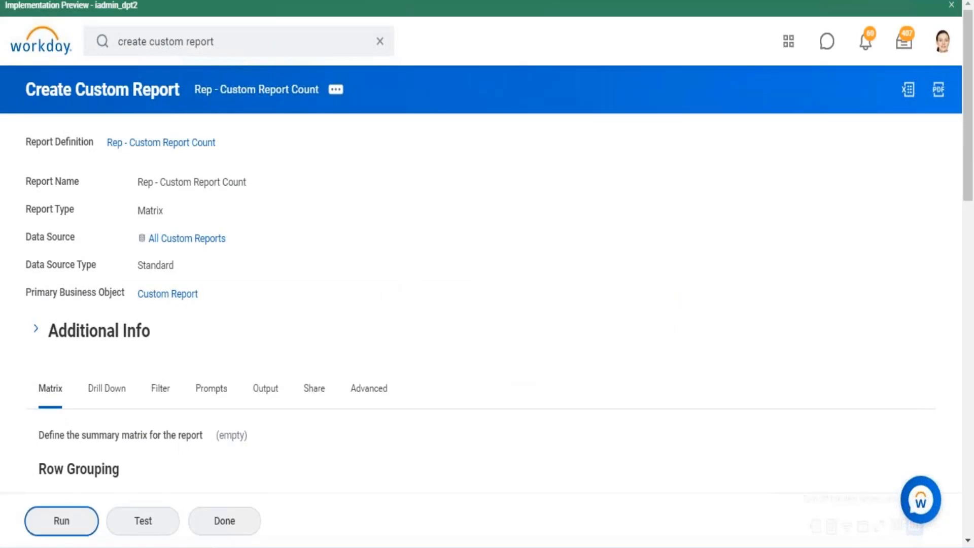
key(Return)
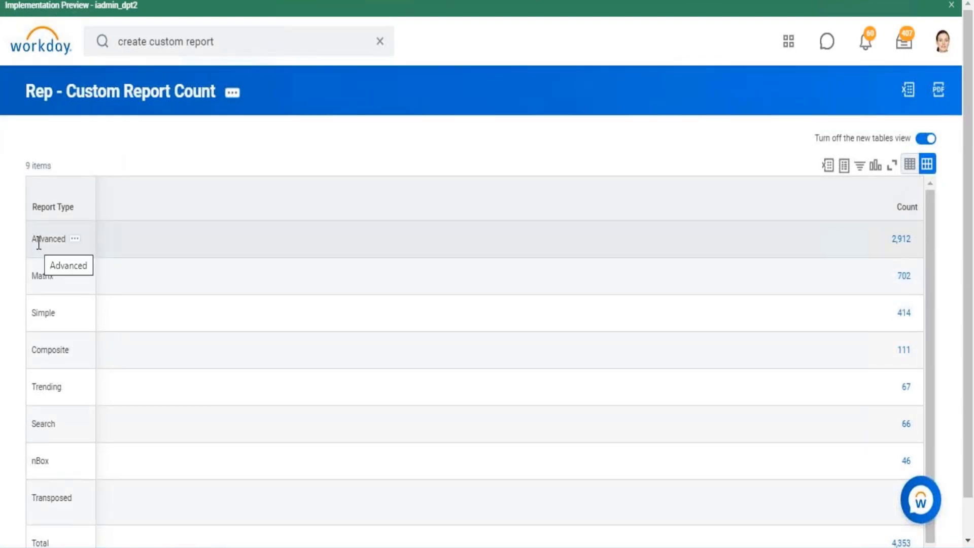
- Drill into the Advanced report type's count, browse the custom report names, and close the list
drag(32, 238, 49, 240)
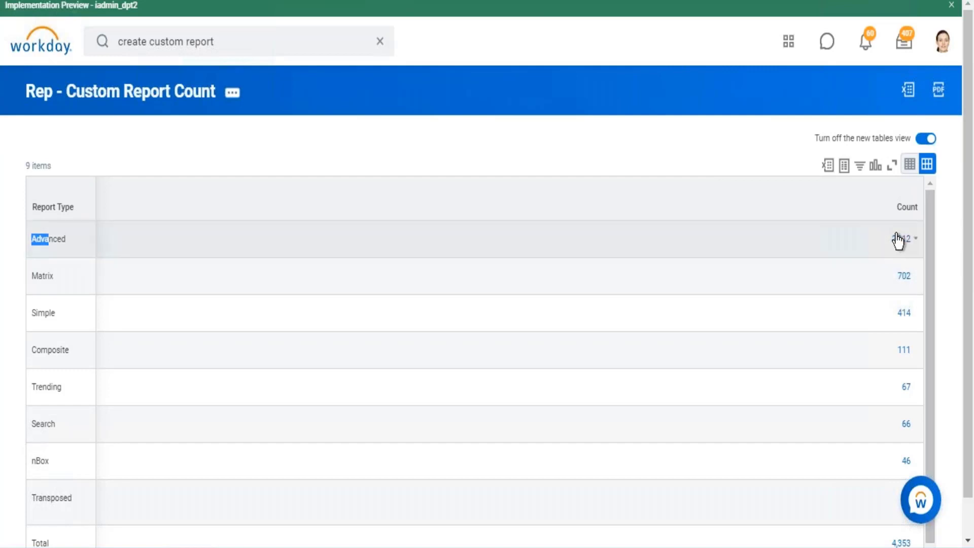
click(899, 238)
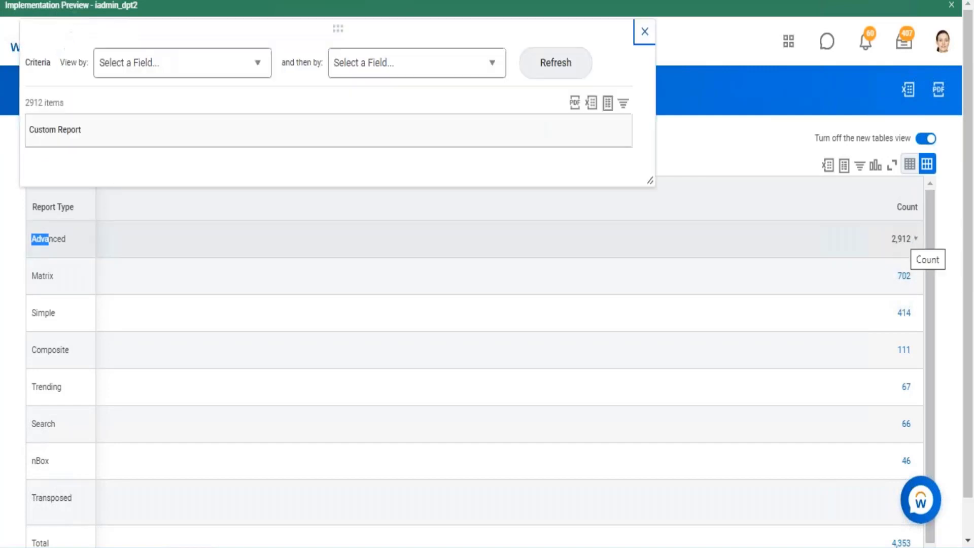
drag(43, 186, 72, 216)
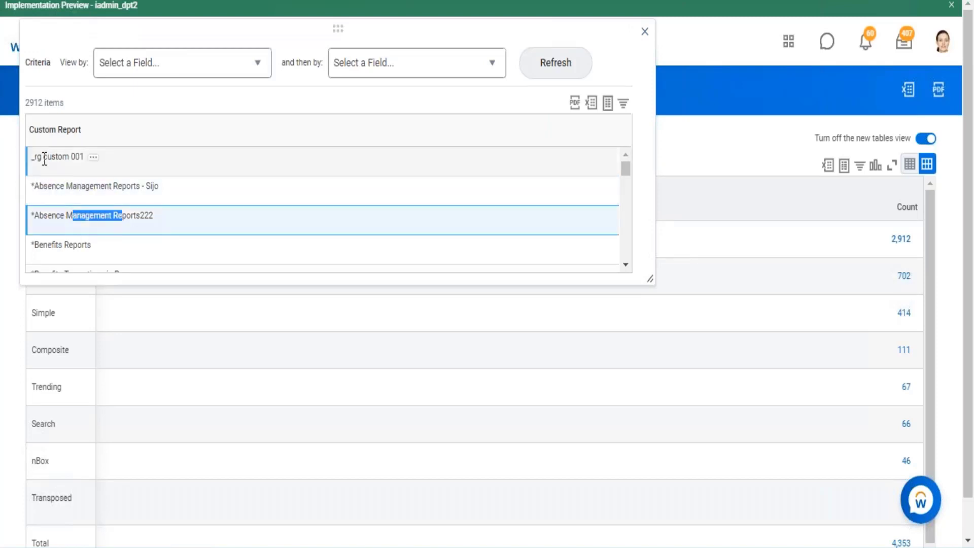
drag(45, 159, 87, 159)
scroll(69, 214, down, 7)
scroll(191, 214, down, 7)
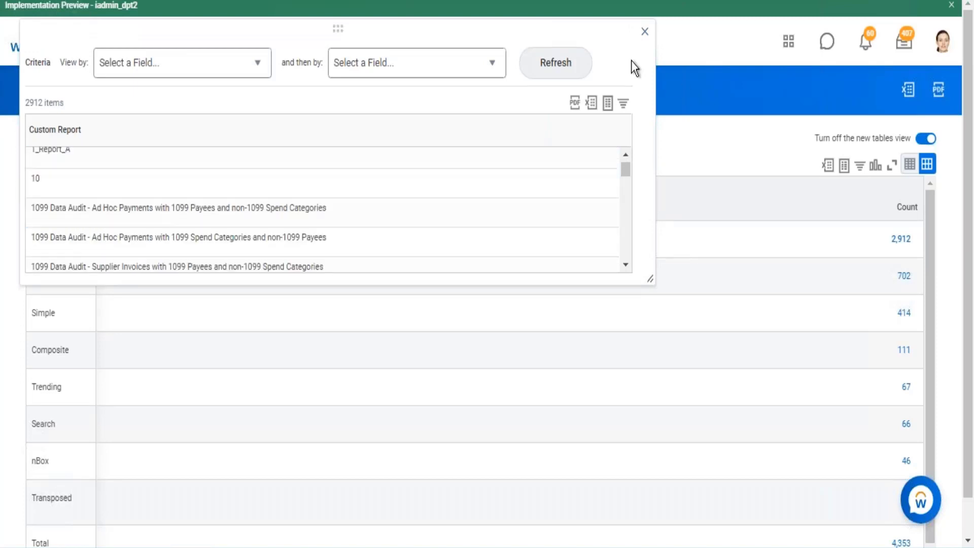
click(644, 33)
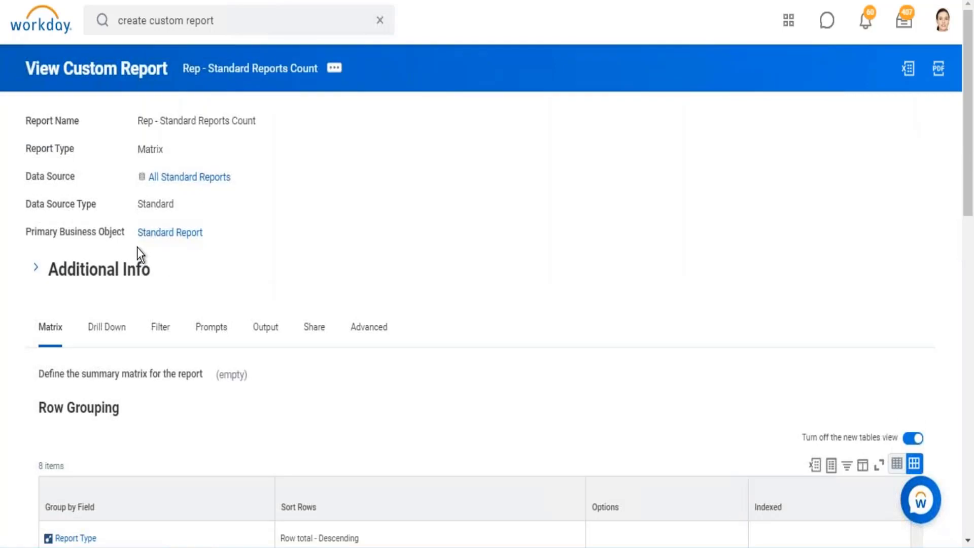
- Check the primary business object of Rep - Standard Reports Count and open the Rep - Custom Report Count definition
drag(132, 237, 207, 239)
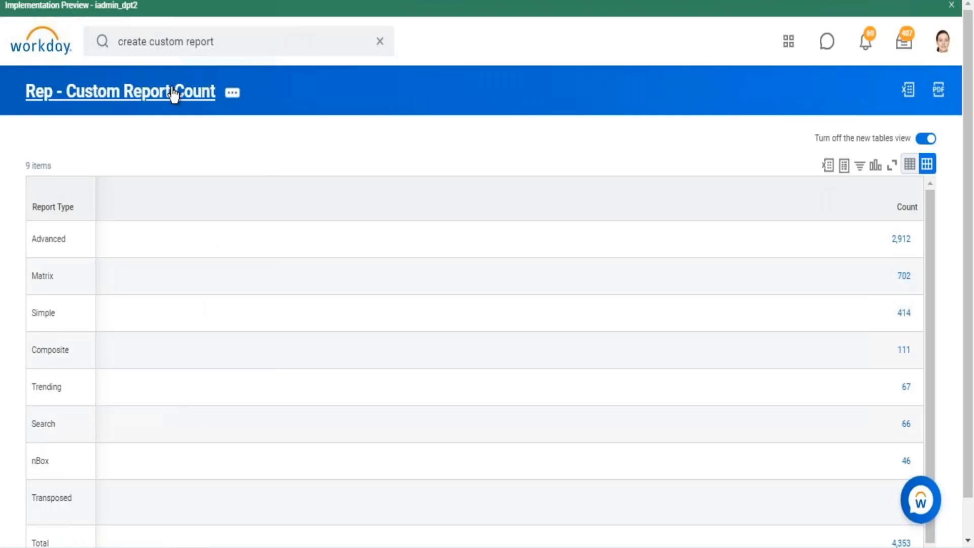
click(172, 91)
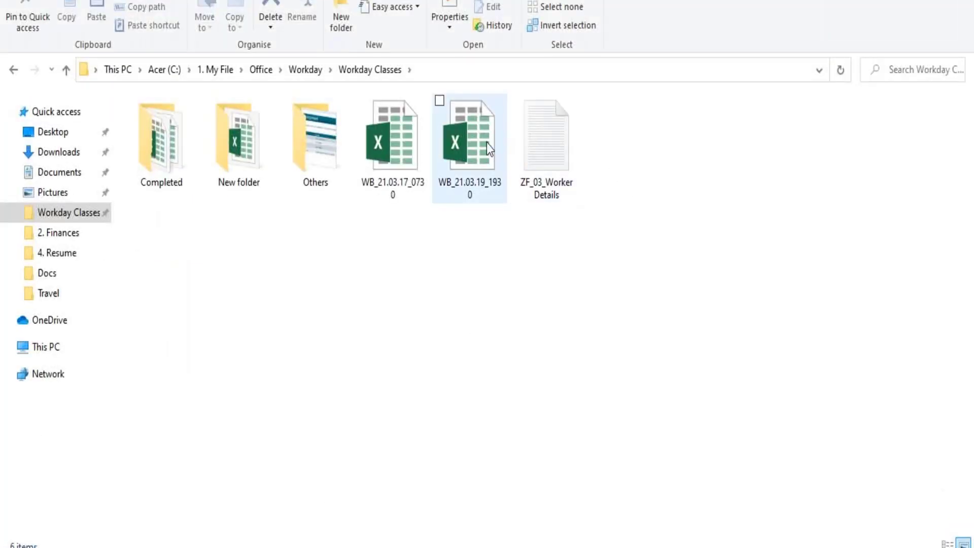
- Open the Excel workbook WB_21.03.19_1930 from the Workday Classes folder and add a new sheet after 22.03
click(483, 144)
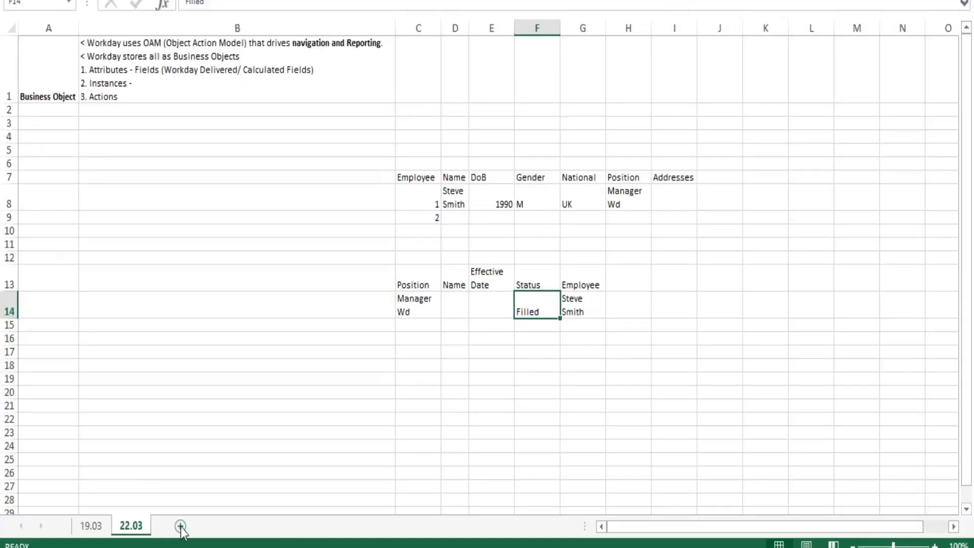
click(225, 525)
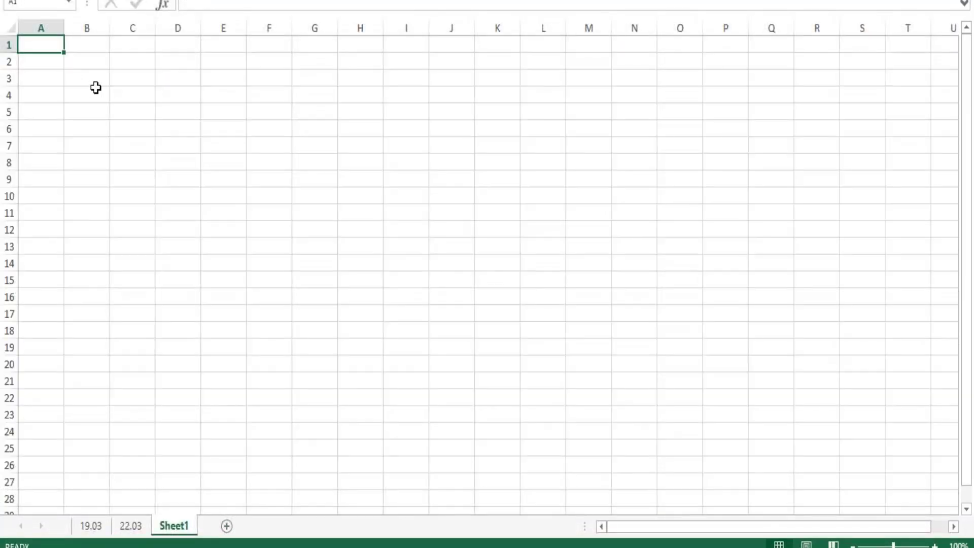
- Enter the heading "Report Type" in cell B3 and "Advanced" in cell B4
click(95, 80)
text(Repo)
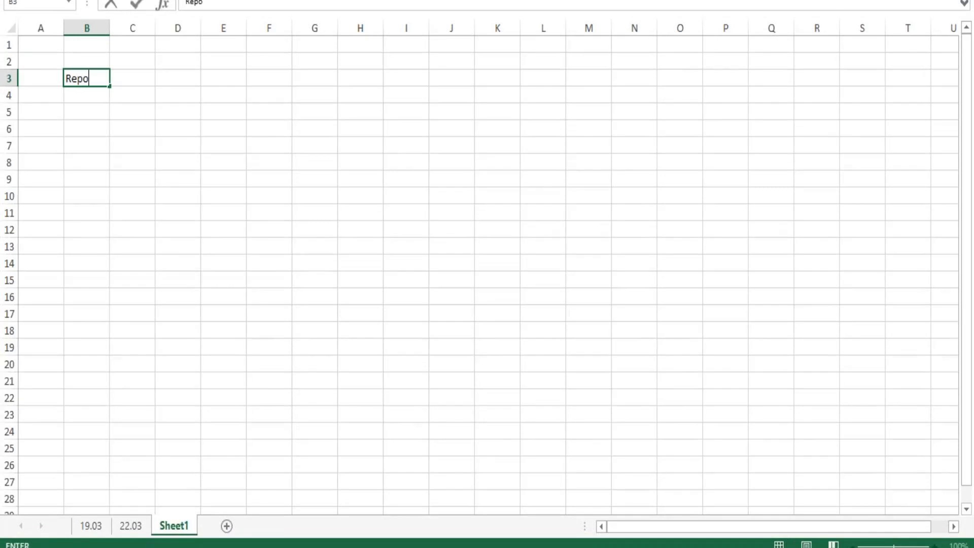
text(rt Type)
key(Return)
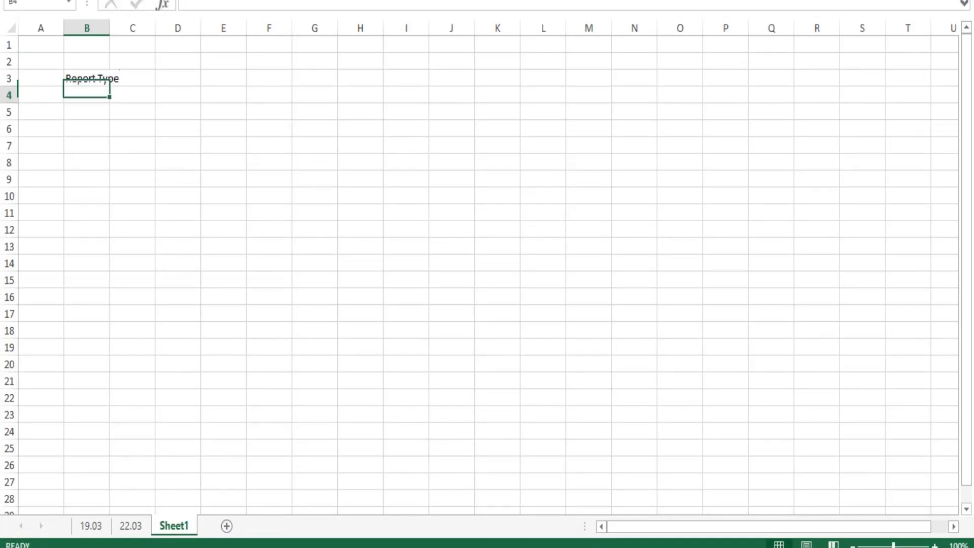
text(Advanced)
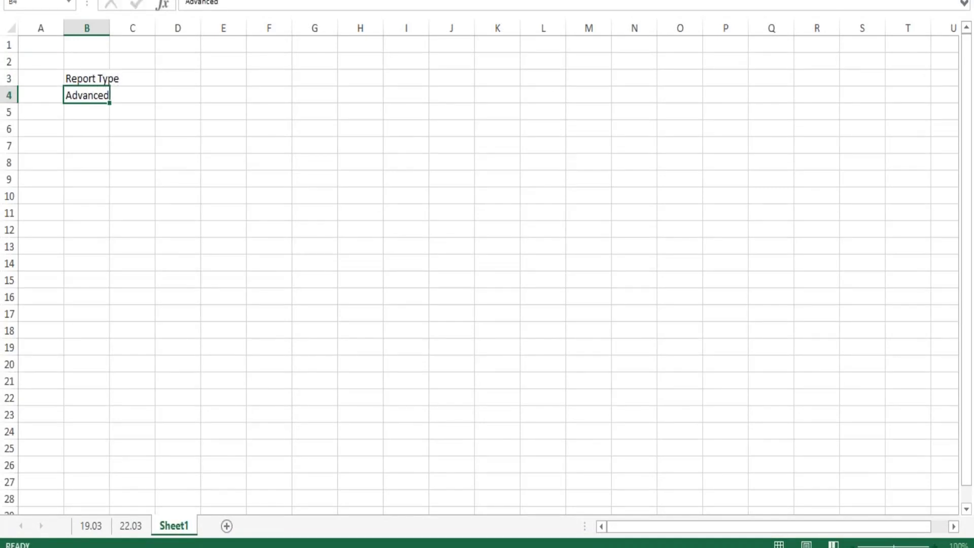
key(Return)
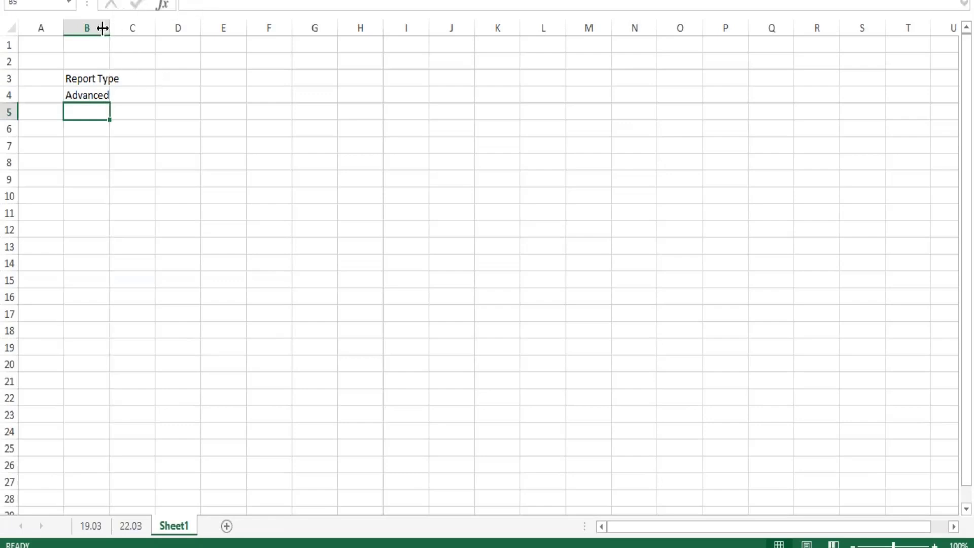
- Widen column B to fit the Report Type heading and select cell C3
click(631, 413)
drag(110, 28, 111, 28)
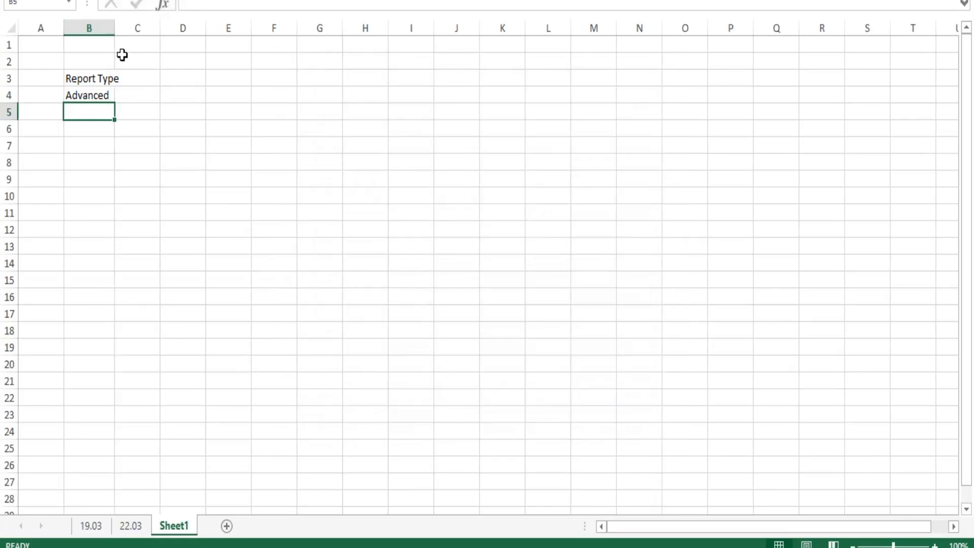
double_click(110, 27)
click(150, 79)
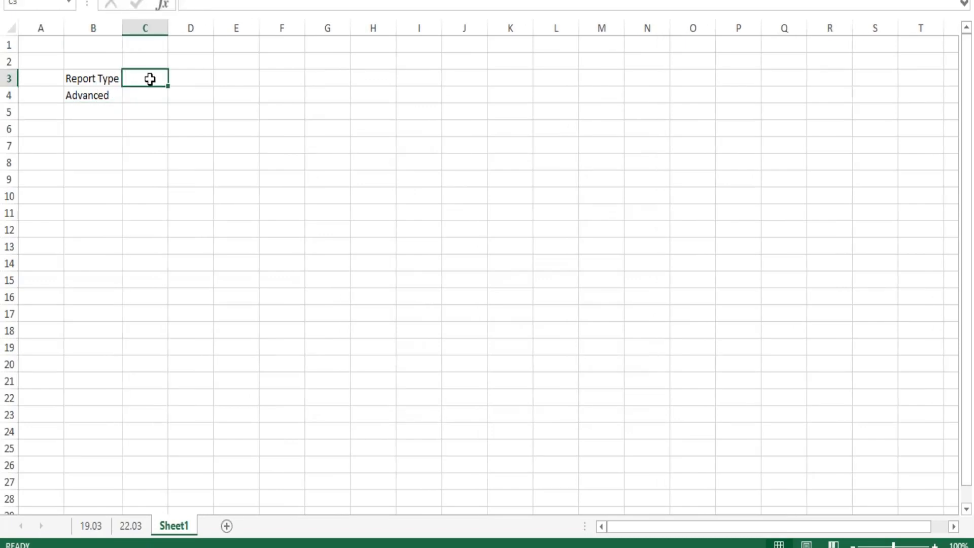
- Add the headings "Std" in C3 and "Custom" in D3, with the Advanced row values 100 and 50 beneath them
text(Std)
key(Return)
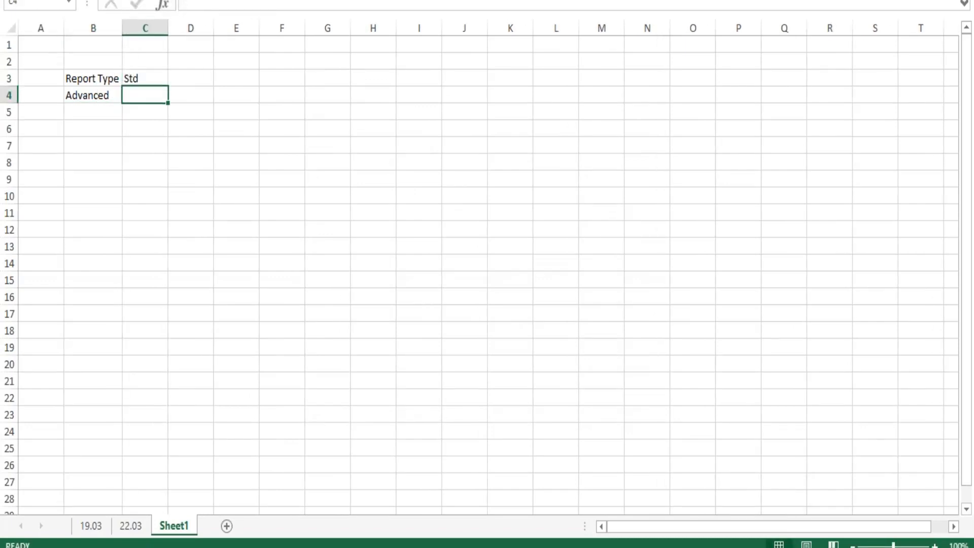
text(100)
key(Tab)
click(190, 79)
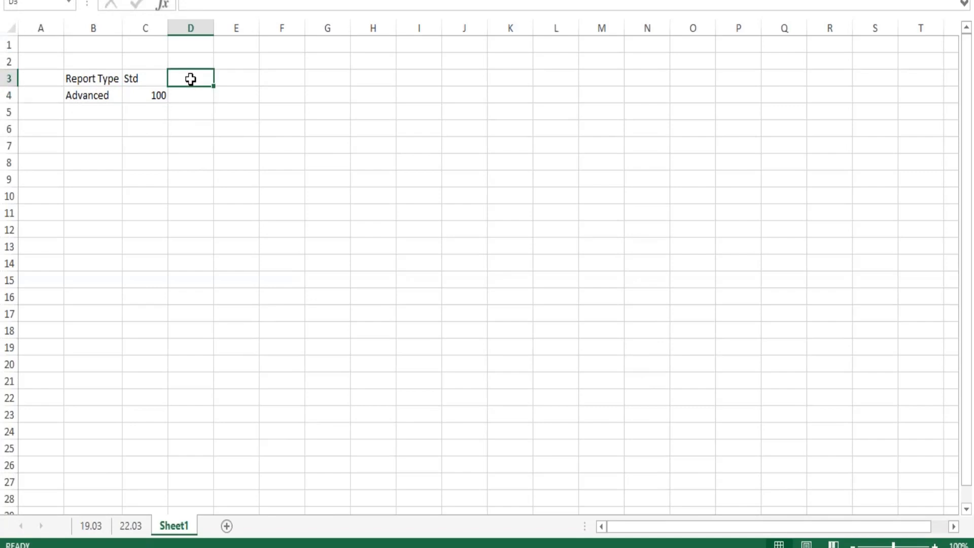
text(Custom)
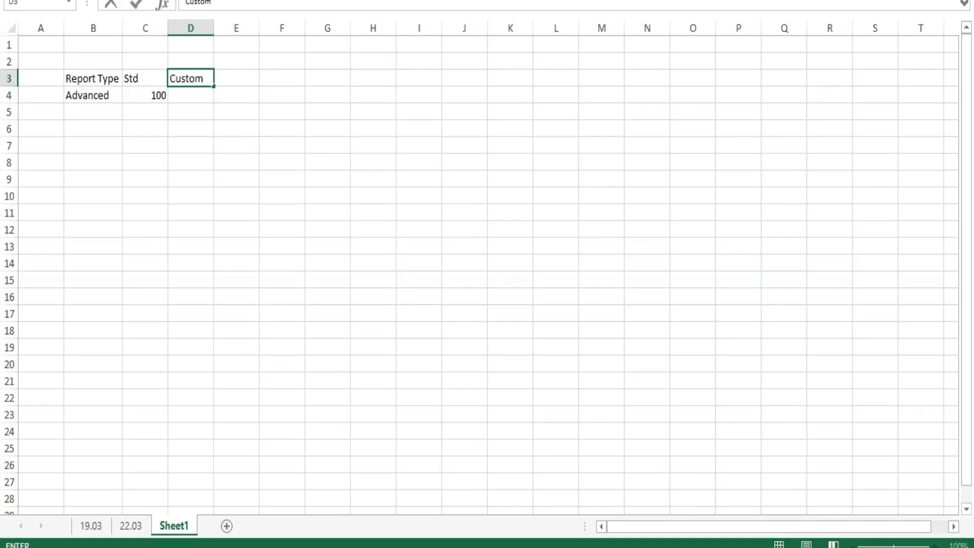
key(Return)
text(50)
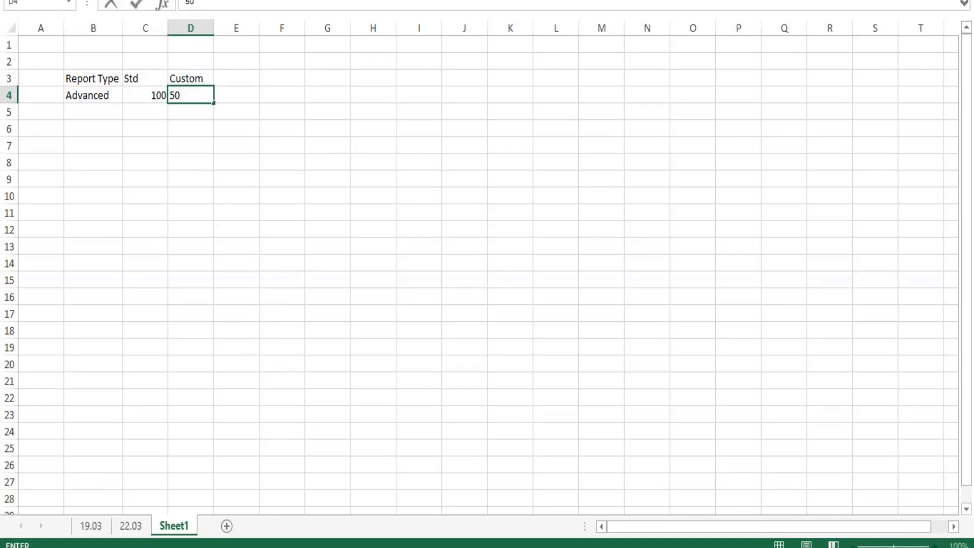
- Add the heading "total" in cell E3 and enter 150 as the Advanced total in E4
click(246, 79)
text(tota)
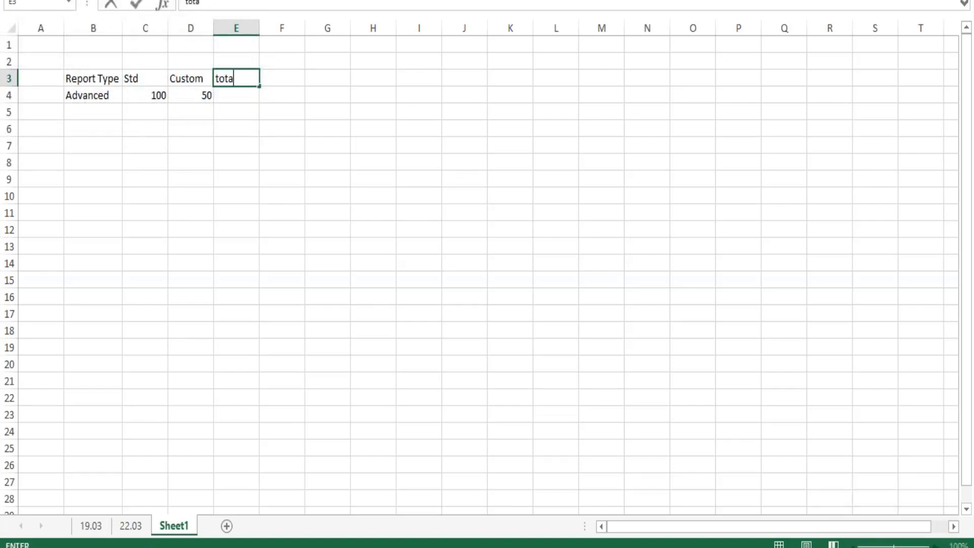
text(l)
key(Return)
text(150)
key(Return)
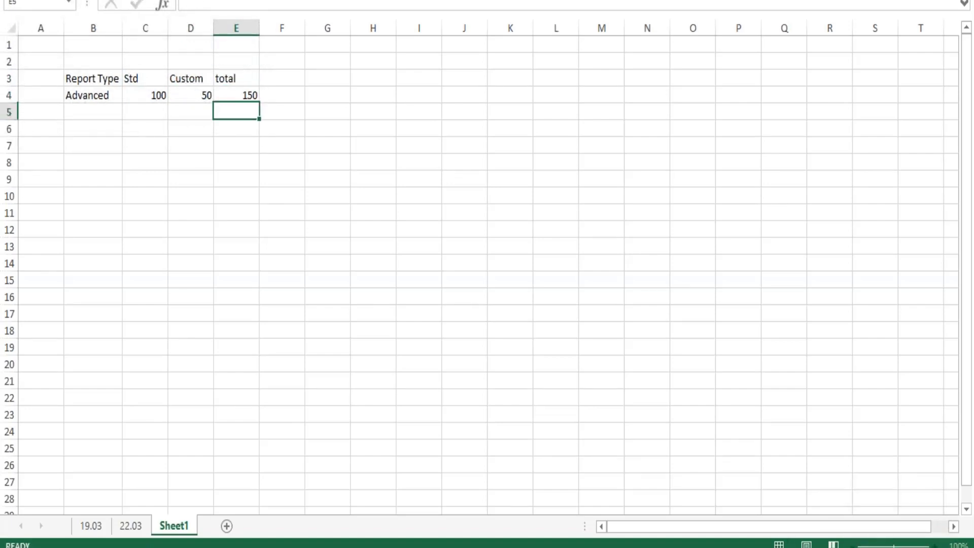
- Enter a "Matrix" row in row 5 with 50 under Std and 45 under Custom
click(104, 116)
text(Matrix)
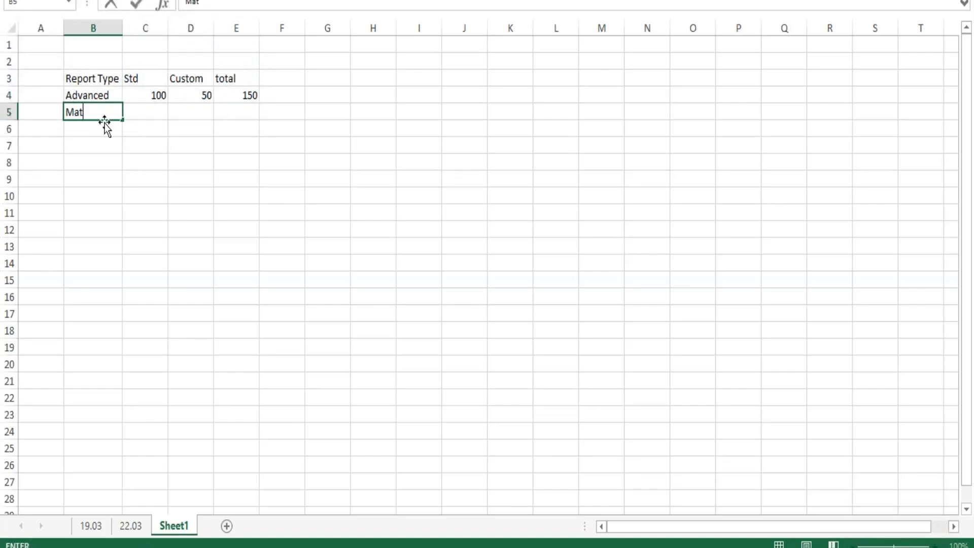
key(Tab)
text(50)
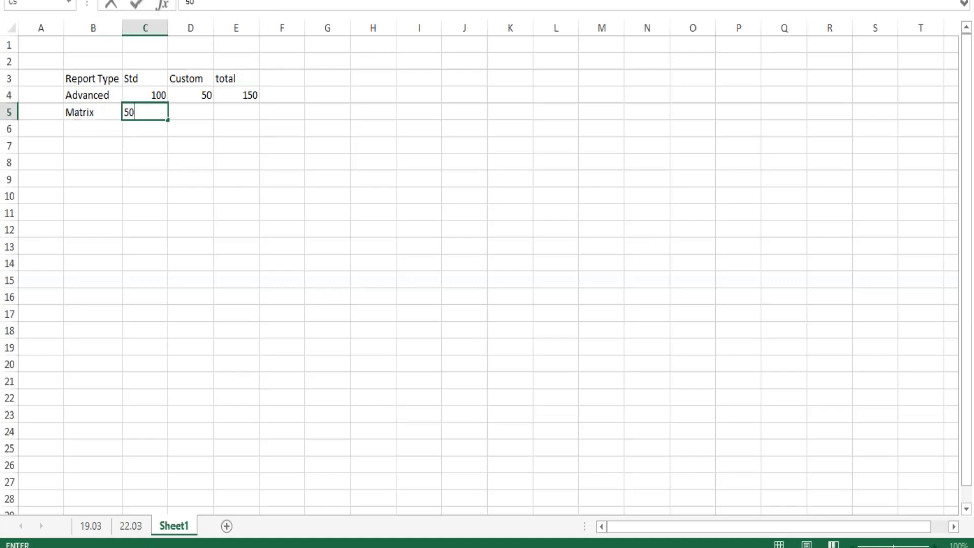
key(Tab)
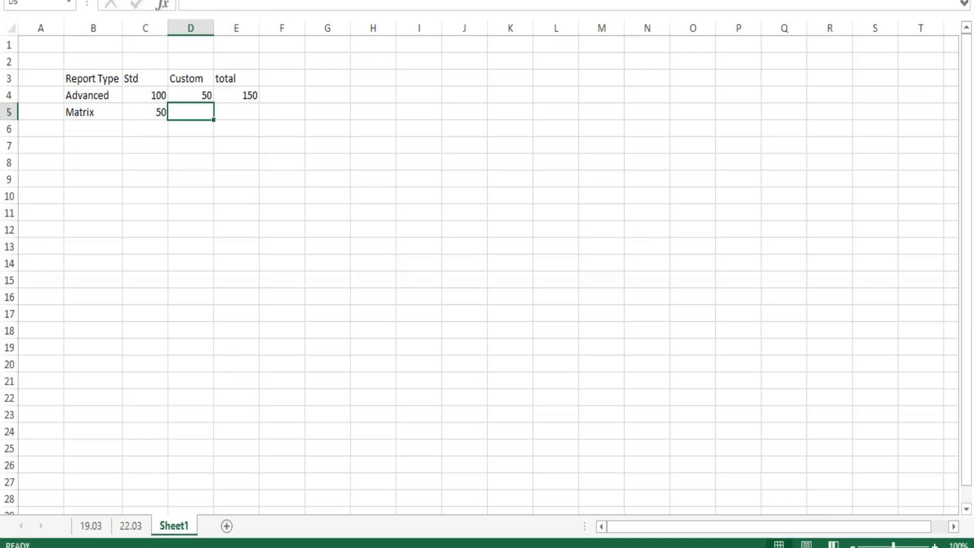
text(45)
key(Tab)
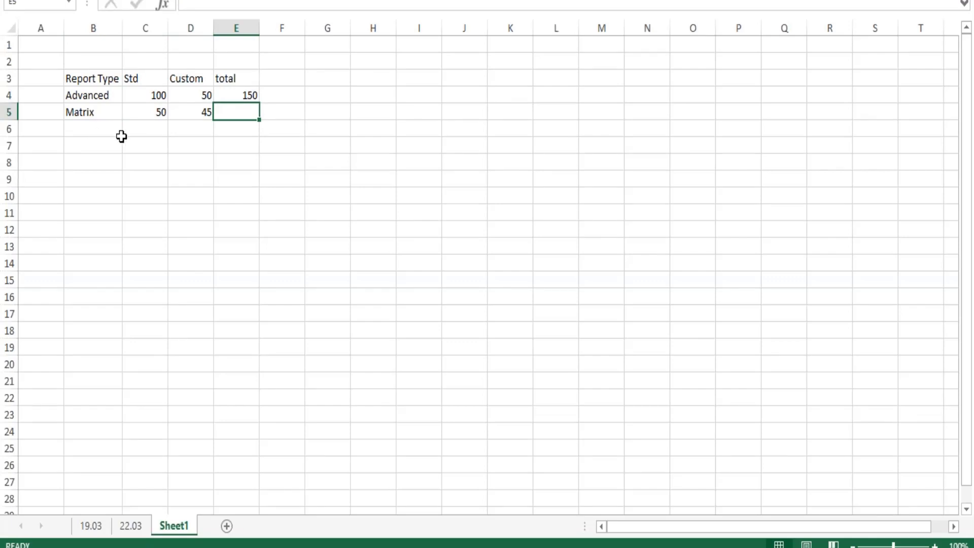
- Switch to Workday to check Rep - Custom Report Count's primary business object and data source, and compare with the table in Excel
key(alt+Tab)
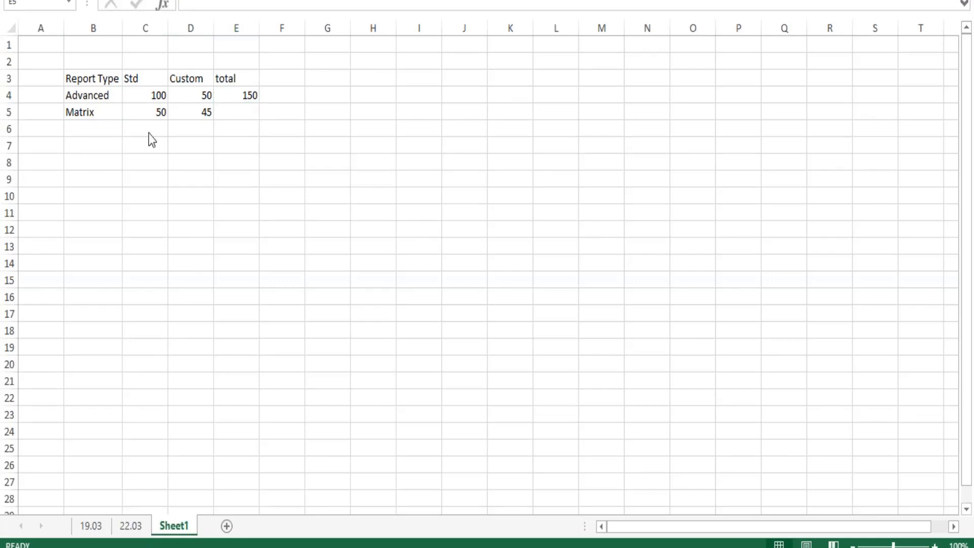
key(alt+Tab)
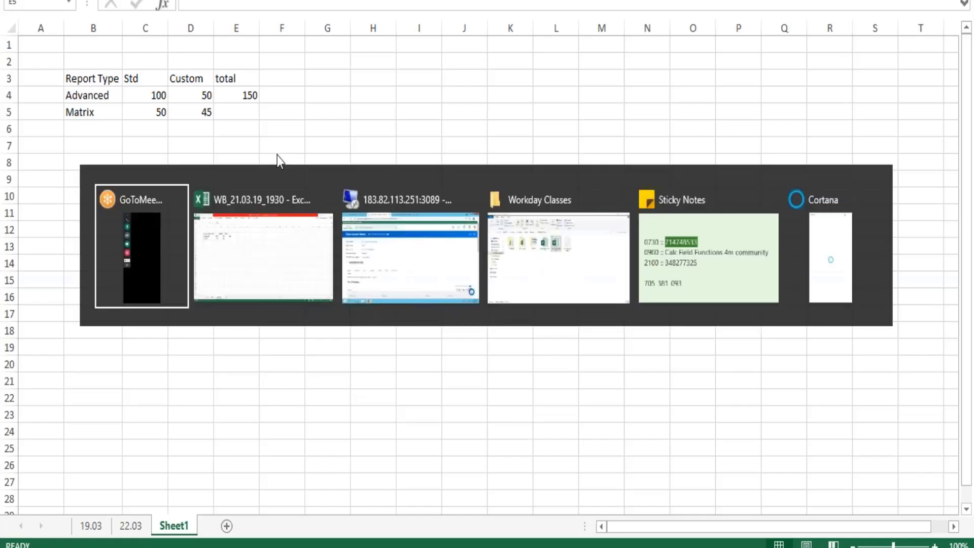
key(alt+Tab)
key(alt+Tab)
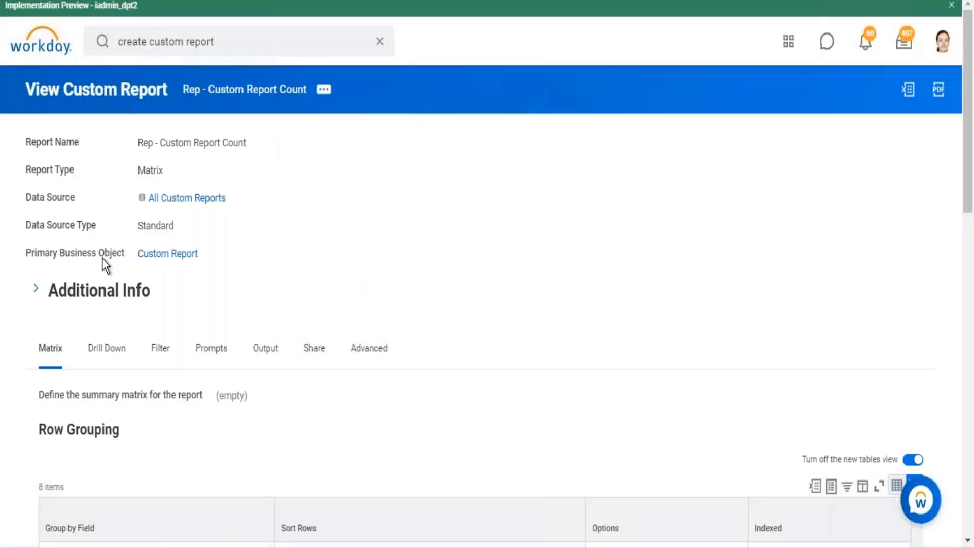
triple_click(163, 257)
drag(124, 201, 363, 202)
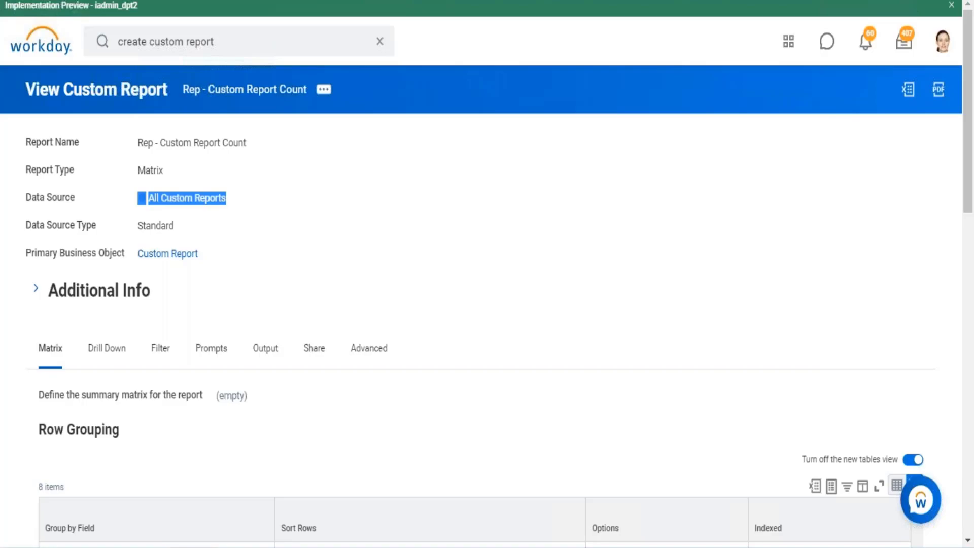
key(alt+Tab)
drag(116, 78, 286, 225)
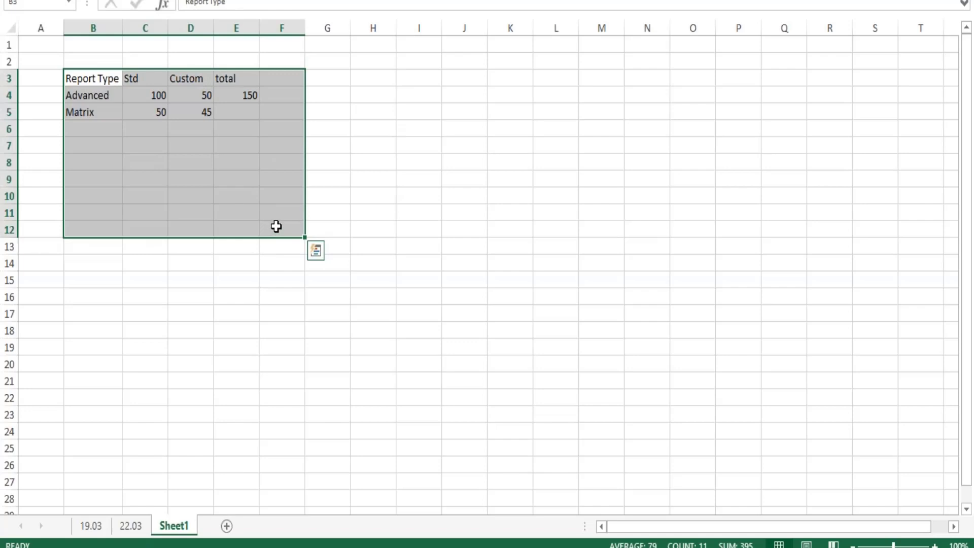
- Switch to Workday and run the Rep - Standard Reports Count report from its definition
key(alt+Tab)
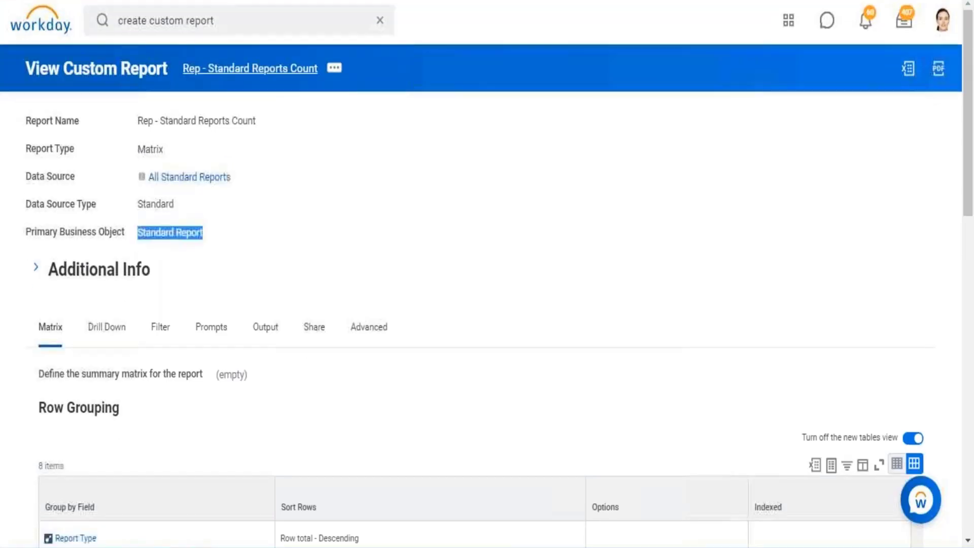
drag(175, 71, 290, 75)
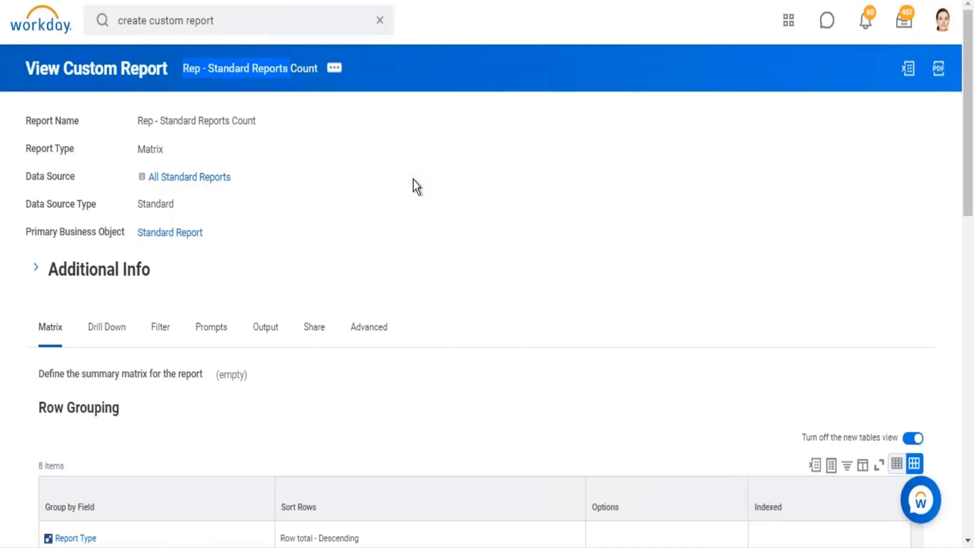
click(334, 69)
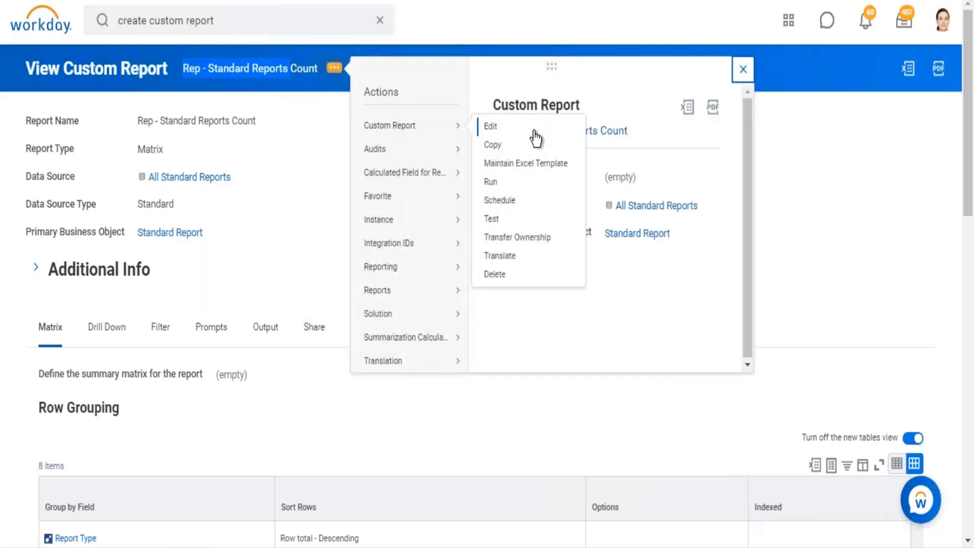
click(495, 185)
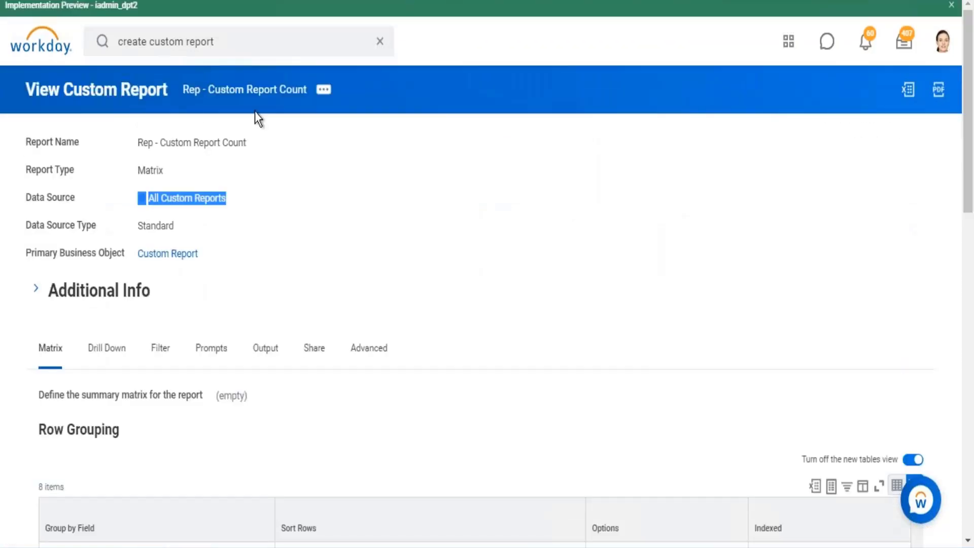
- Run the Rep - Custom Report Count report from its definition and review the report type rows, starting with Advanced
click(325, 93)
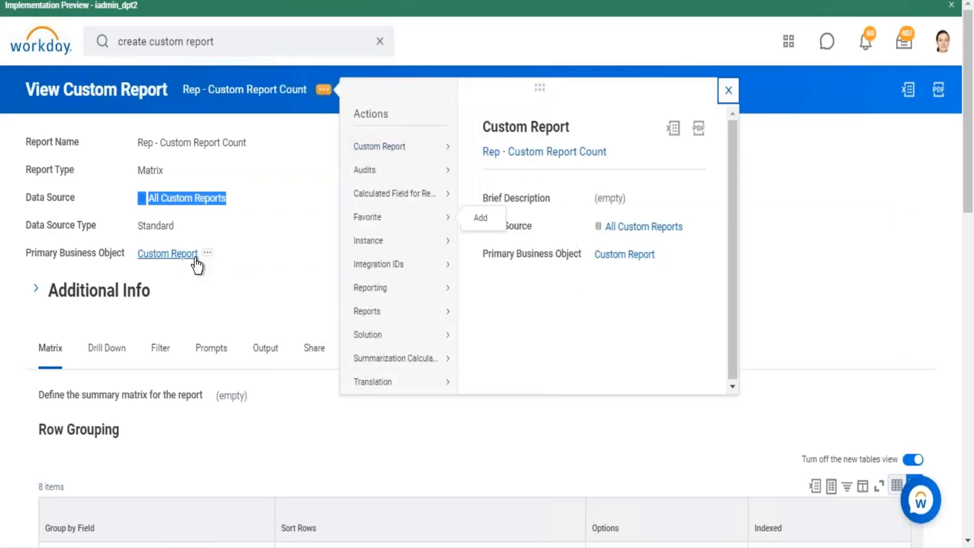
drag(238, 268, 141, 262)
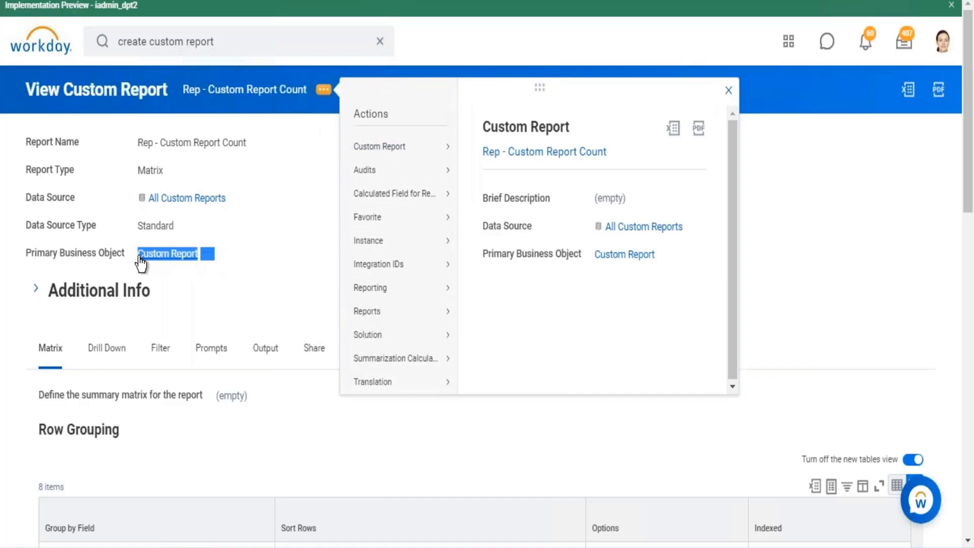
mouse_move(404, 152)
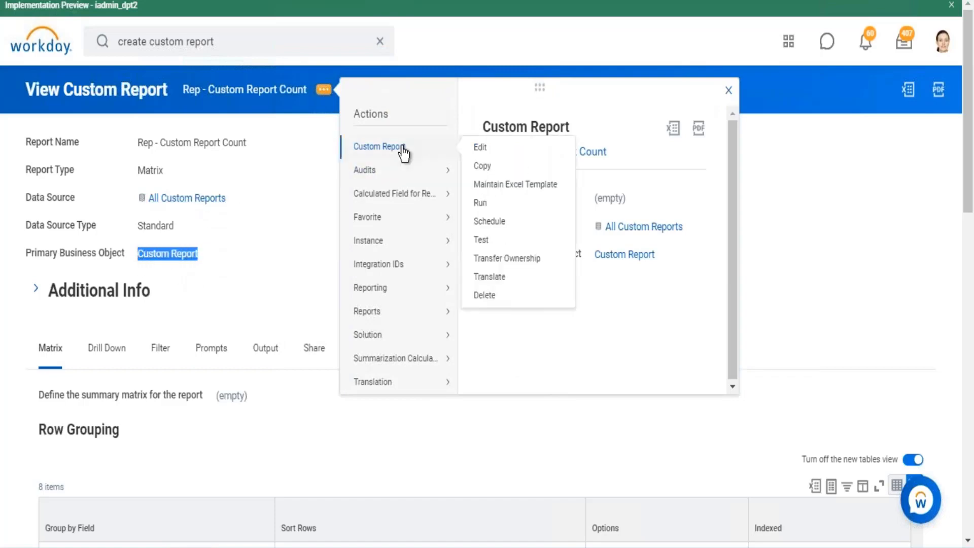
click(480, 204)
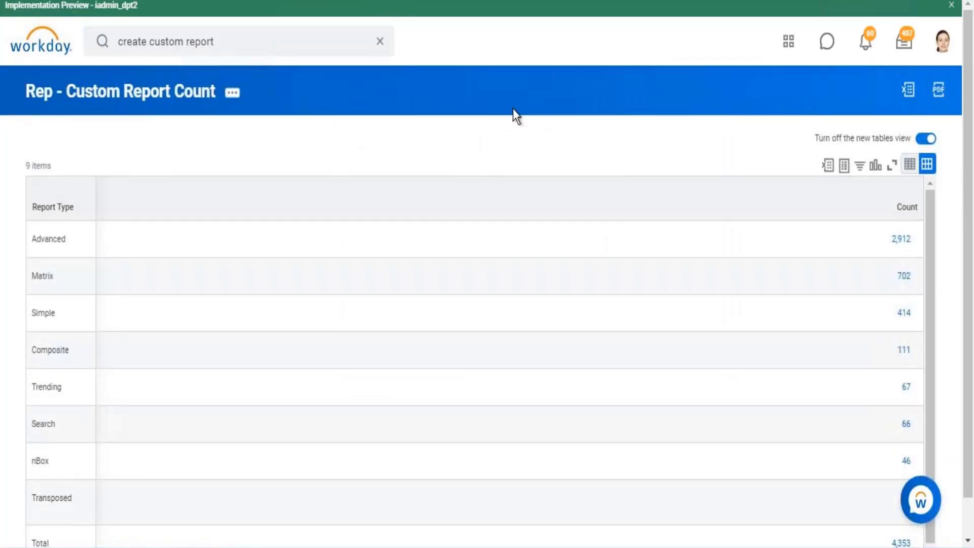
scroll(515, 117, down, 1)
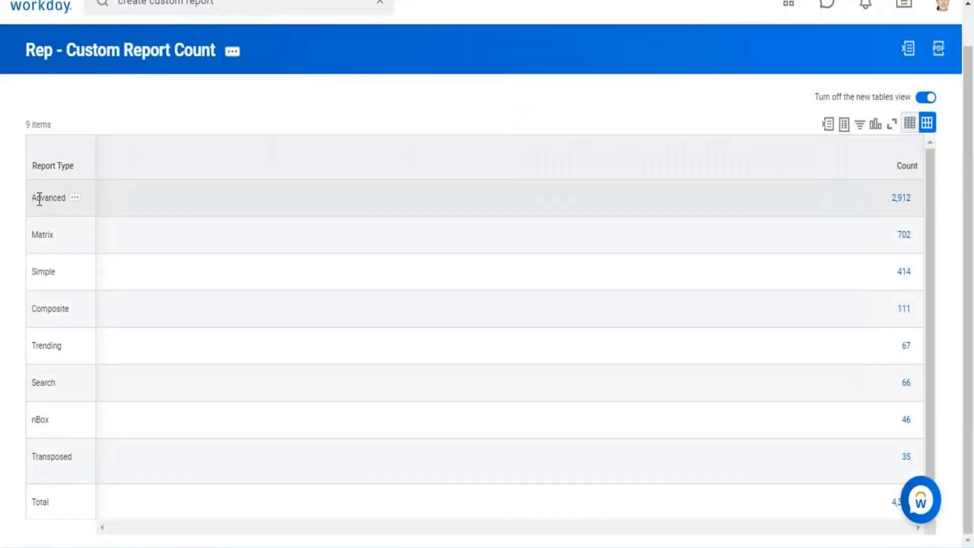
drag(36, 197, 57, 198)
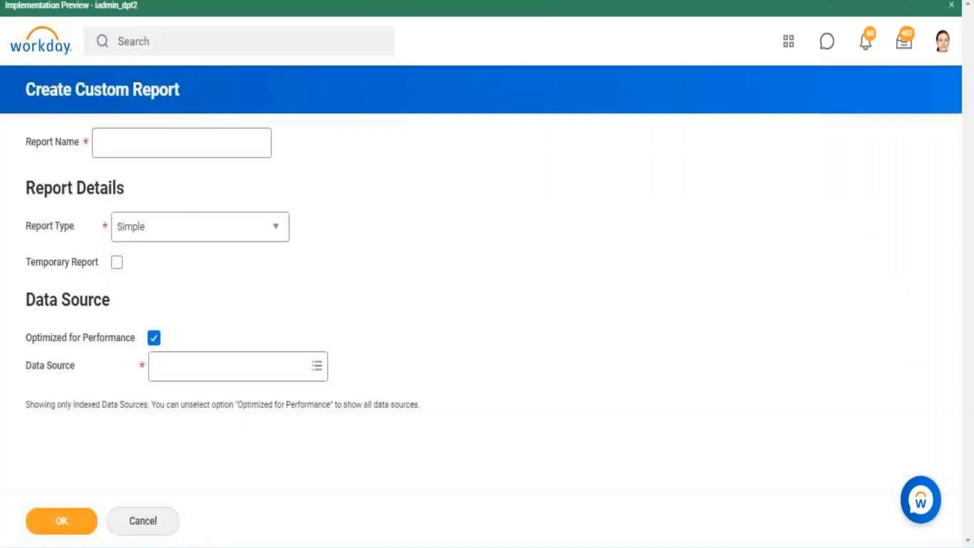
- In a new custom report form, choose the Composite report type and name the report "Rep - All Reports in Tenant"
click(396, 0)
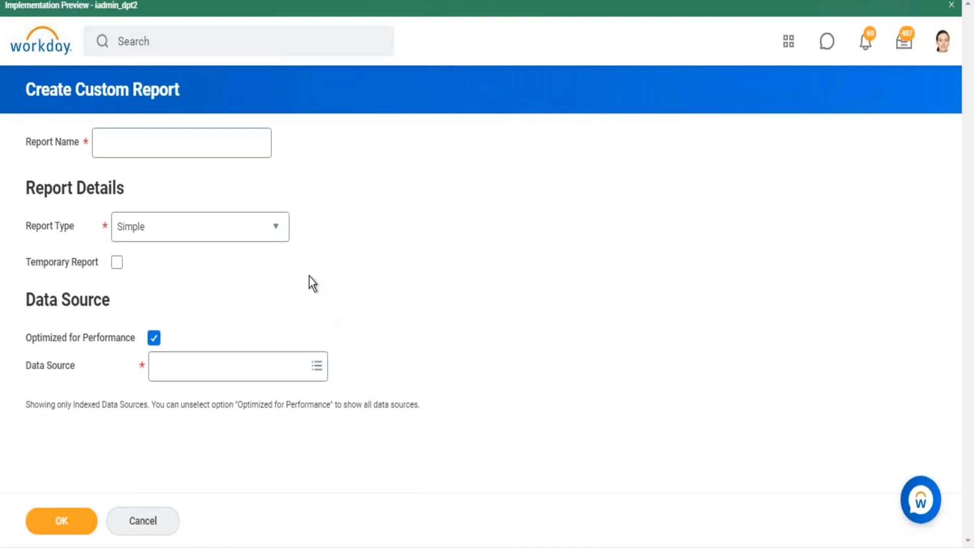
click(282, 233)
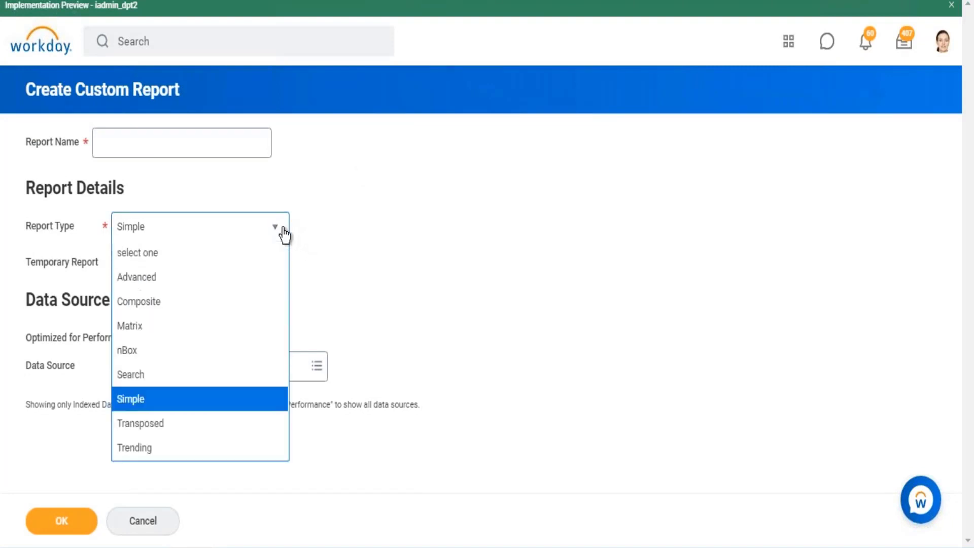
click(144, 303)
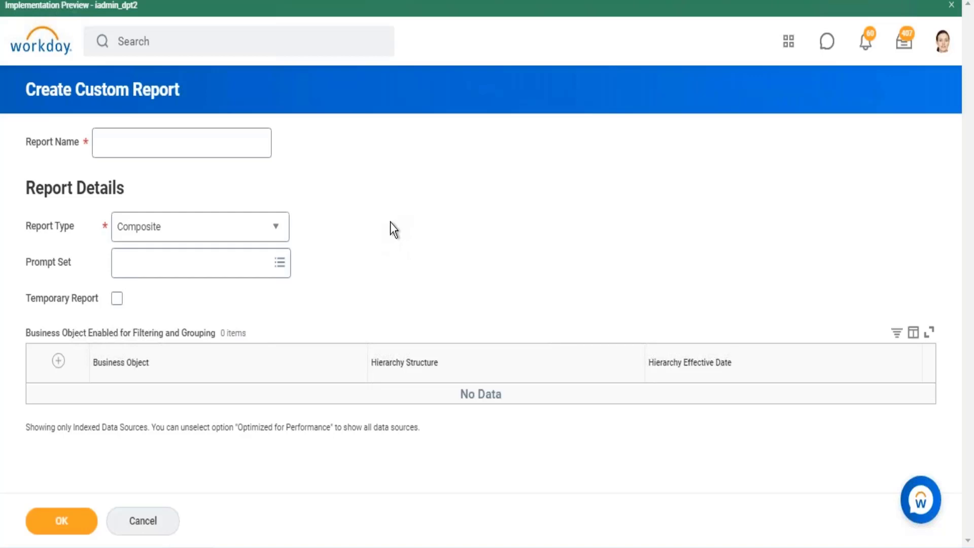
click(178, 143)
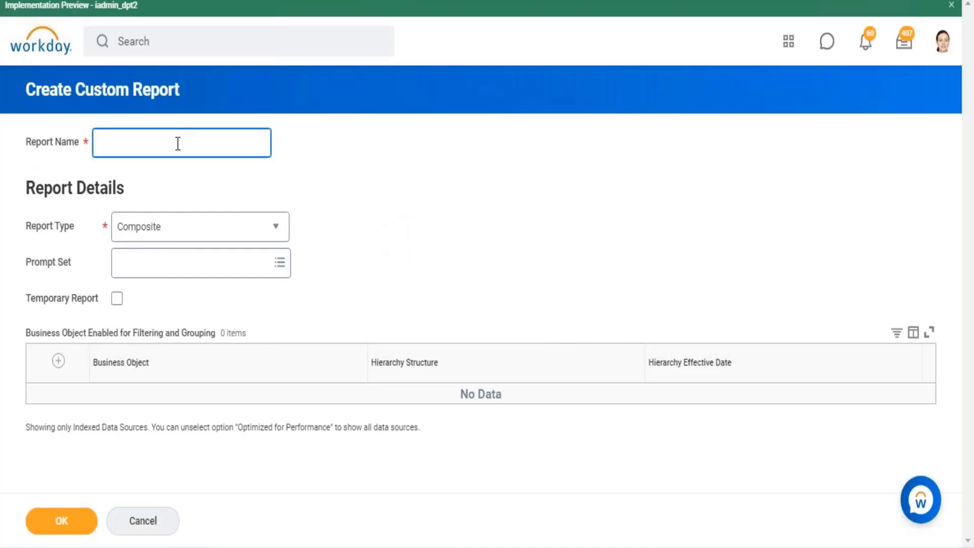
text(Rep - All Reports in Tenant)
click(543, 195)
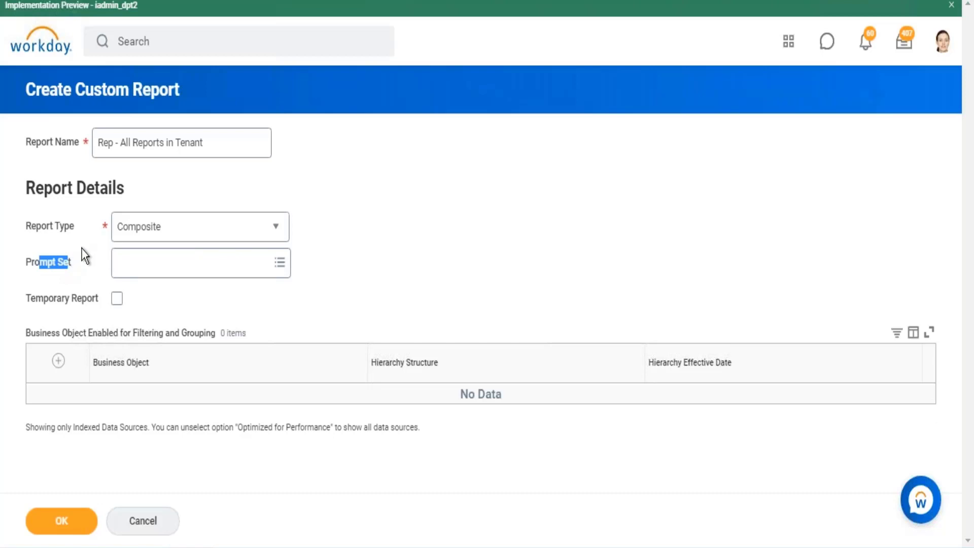
- Review the report name, report type and prompt set options in the new composite report form, leaving the prompt set empty
mouse_move(84, 247)
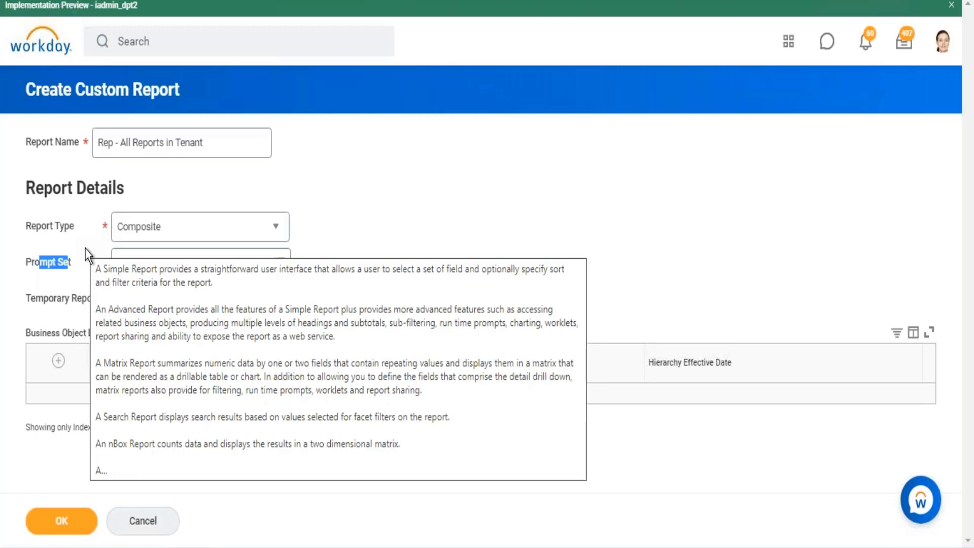
click(154, 134)
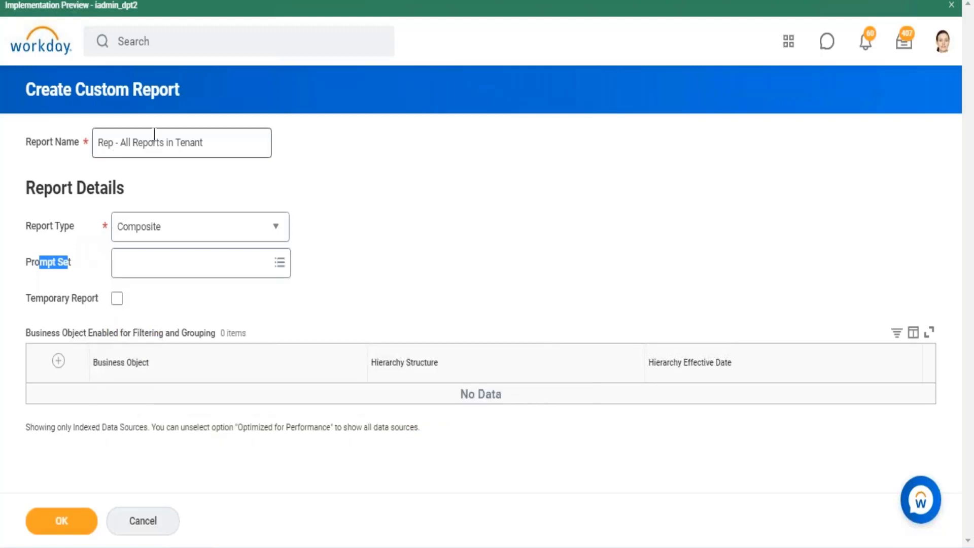
drag(205, 142, 101, 136)
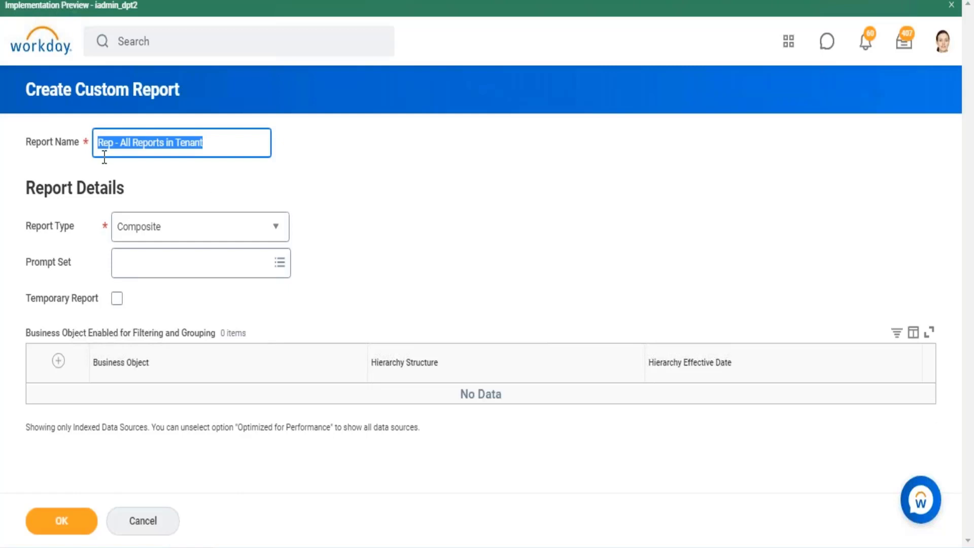
drag(37, 264, 57, 265)
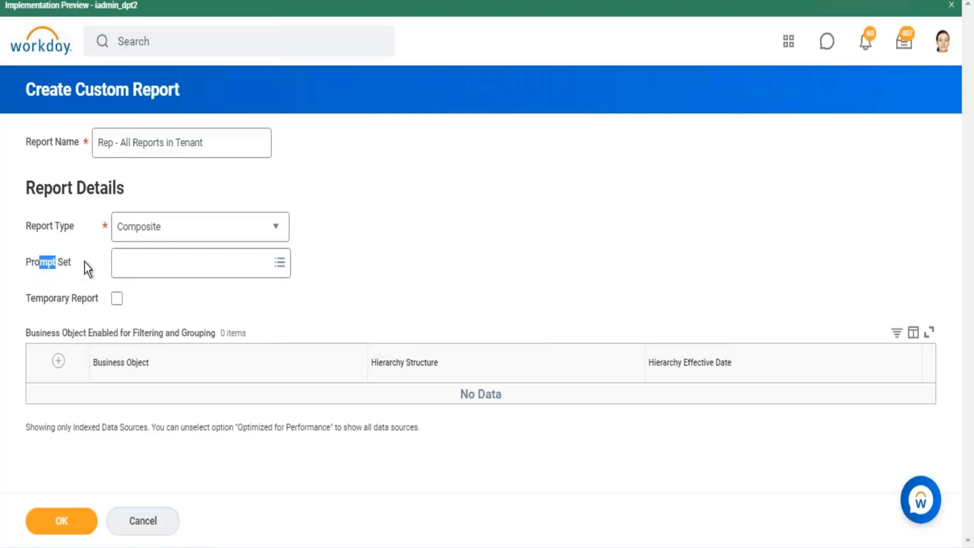
click(278, 268)
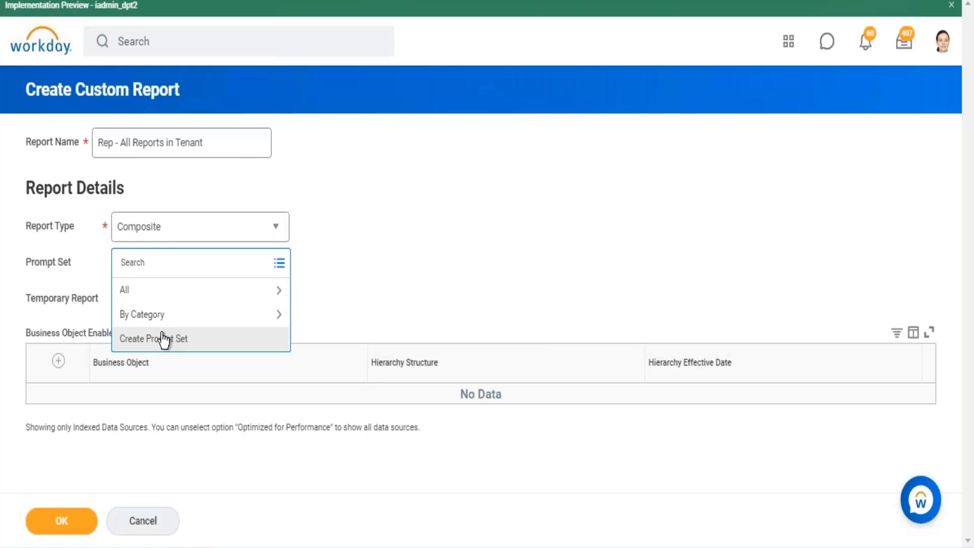
click(383, 248)
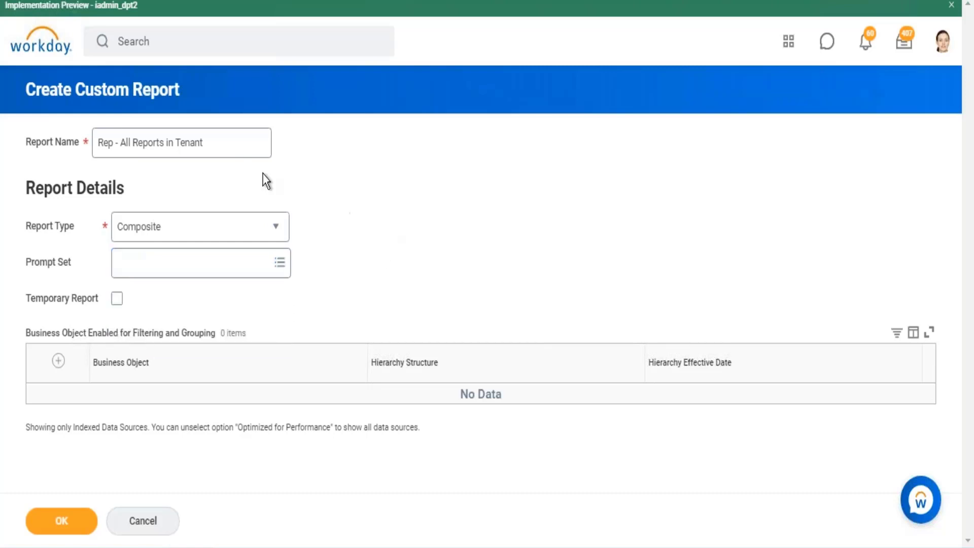
drag(175, 83, 86, 86)
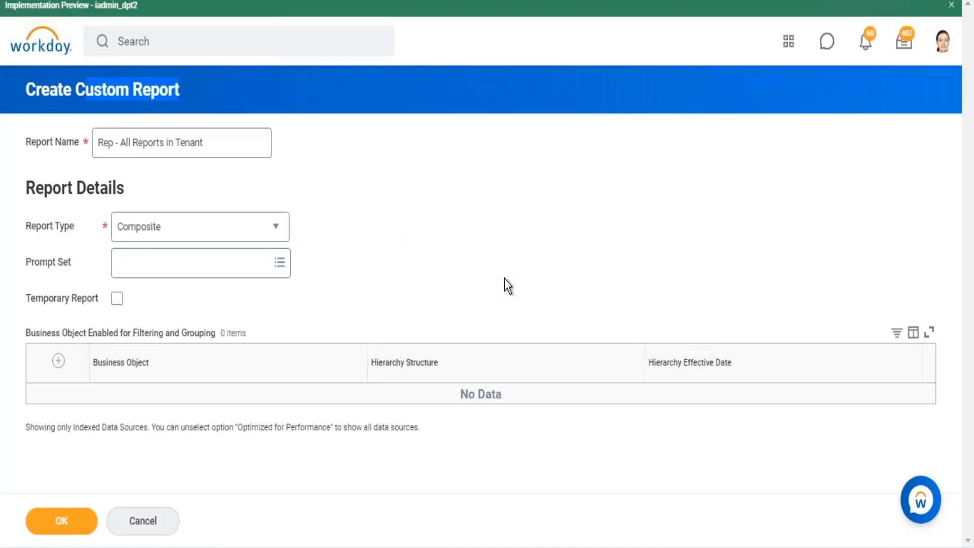
click(504, 272)
click(218, 140)
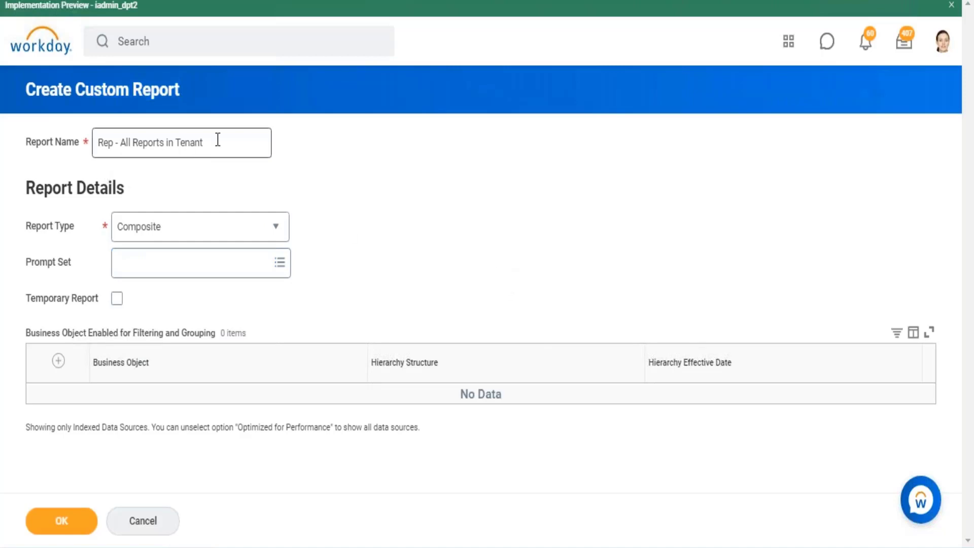
drag(220, 137, 103, 139)
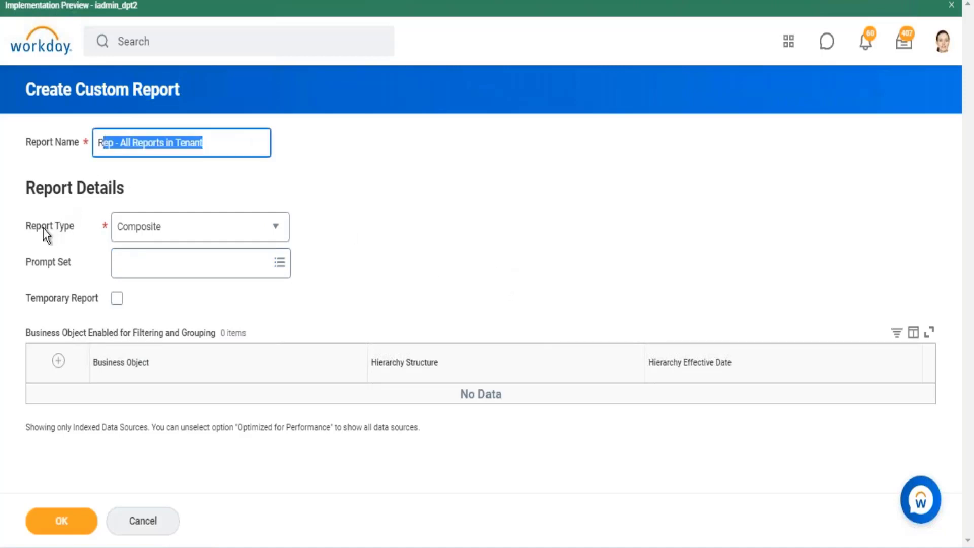
click(57, 227)
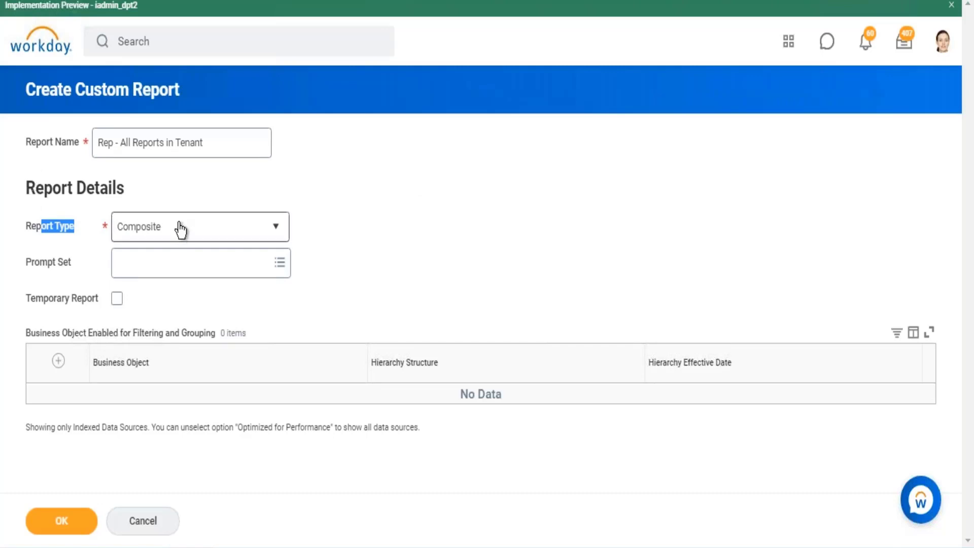
mouse_move(180, 230)
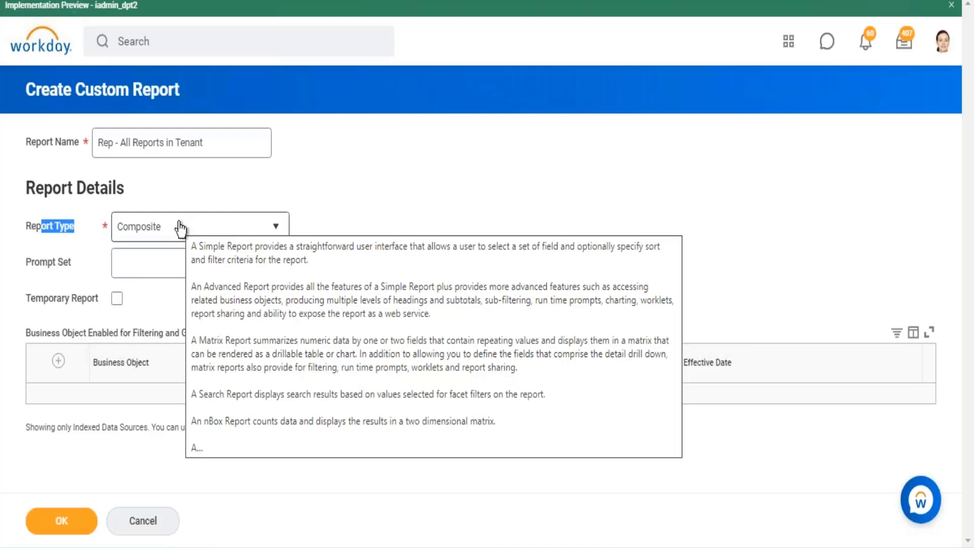
click(772, 202)
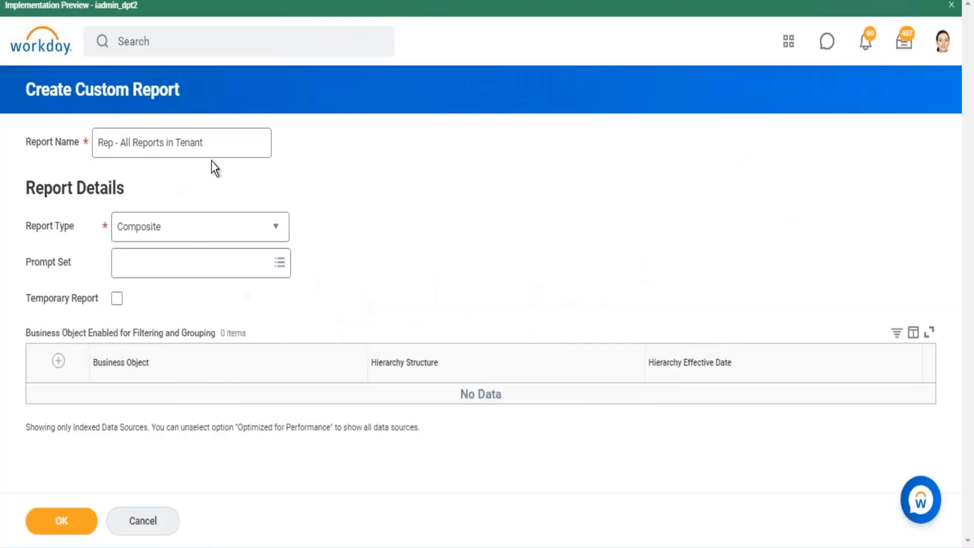
- Check the Rep - Custom Report Count and Rep - Standard Reports Count results, and submit the new composite report Rep - All Reports in Tenant
drag(220, 142, 113, 142)
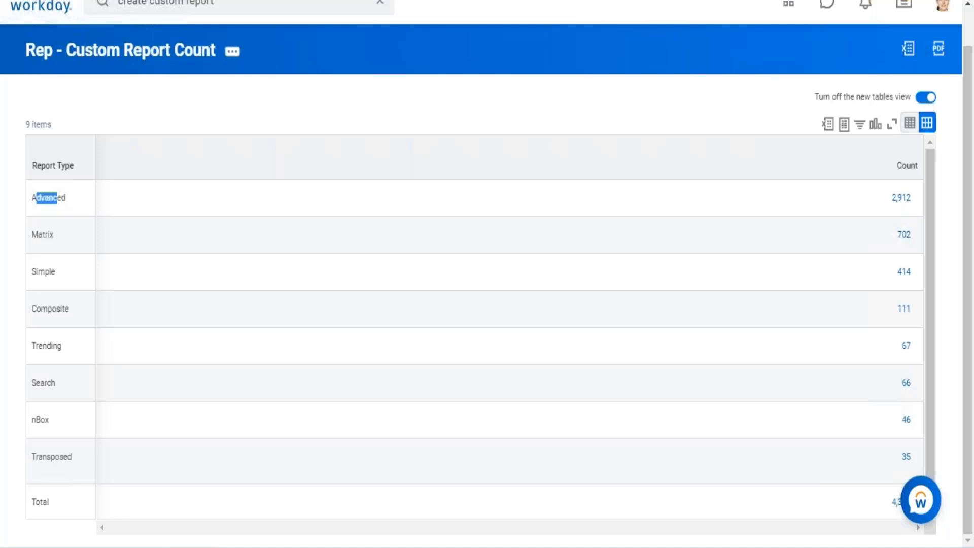
click(109, 60)
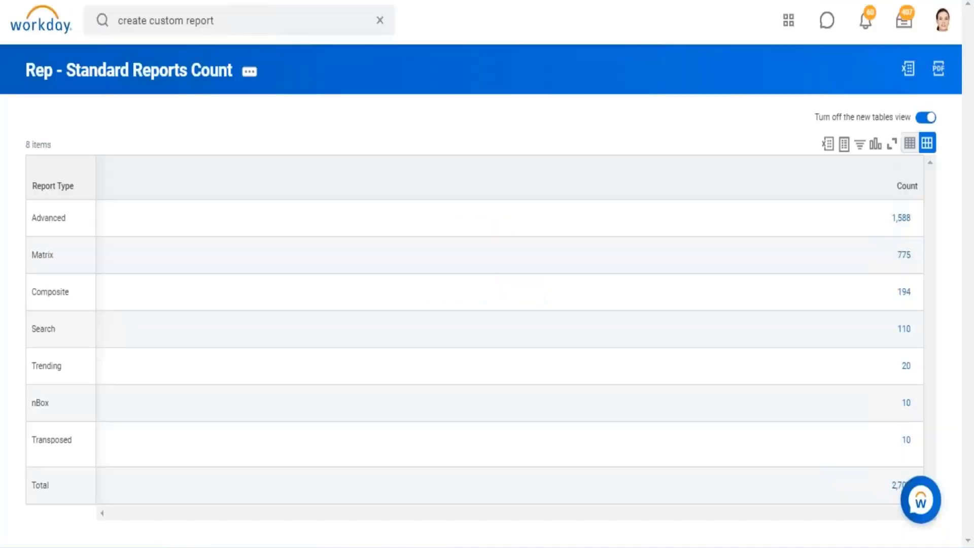
click(136, 76)
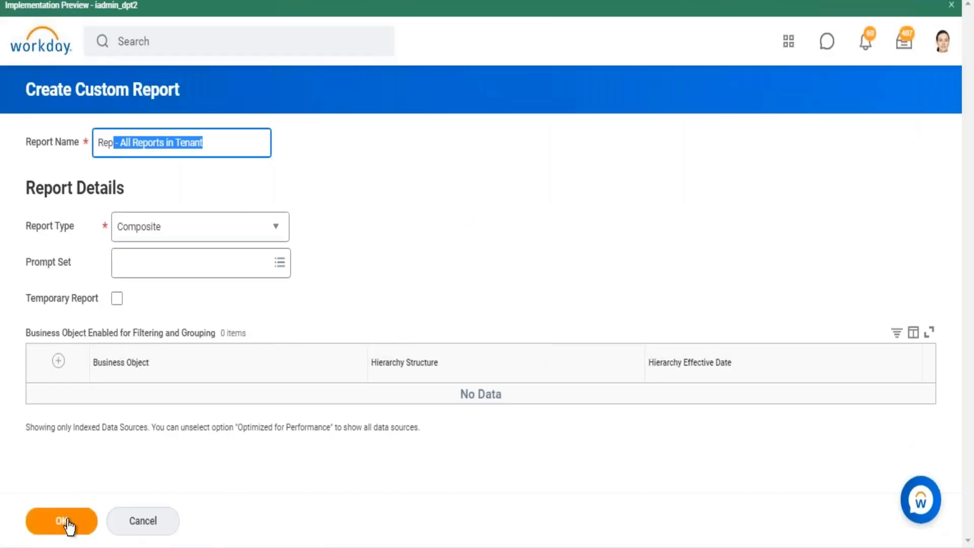
click(61, 521)
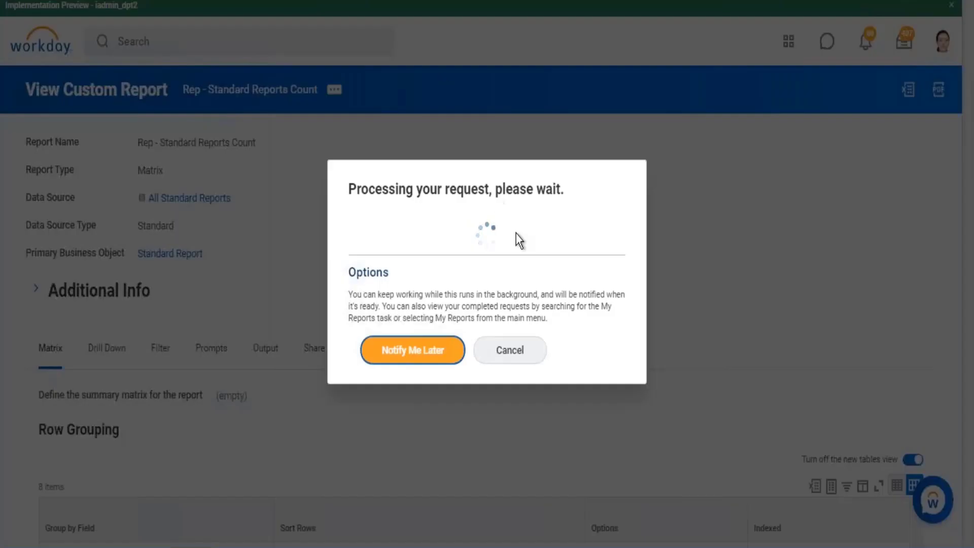
- Cancel the pending report run and compare the data sources and primary business objects of the standard and custom report count definitions
click(506, 356)
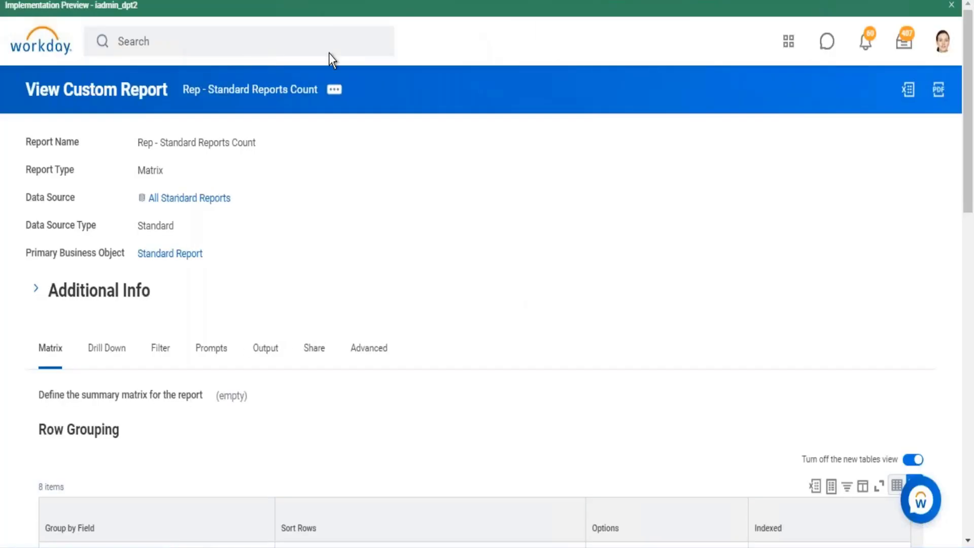
drag(127, 195, 239, 206)
drag(131, 256, 224, 256)
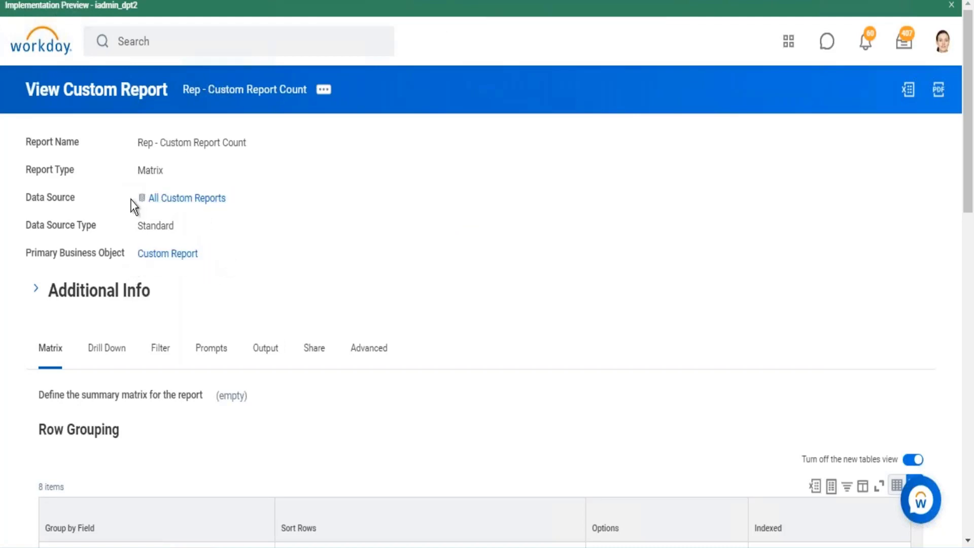
drag(131, 200, 228, 199)
drag(135, 257, 259, 287)
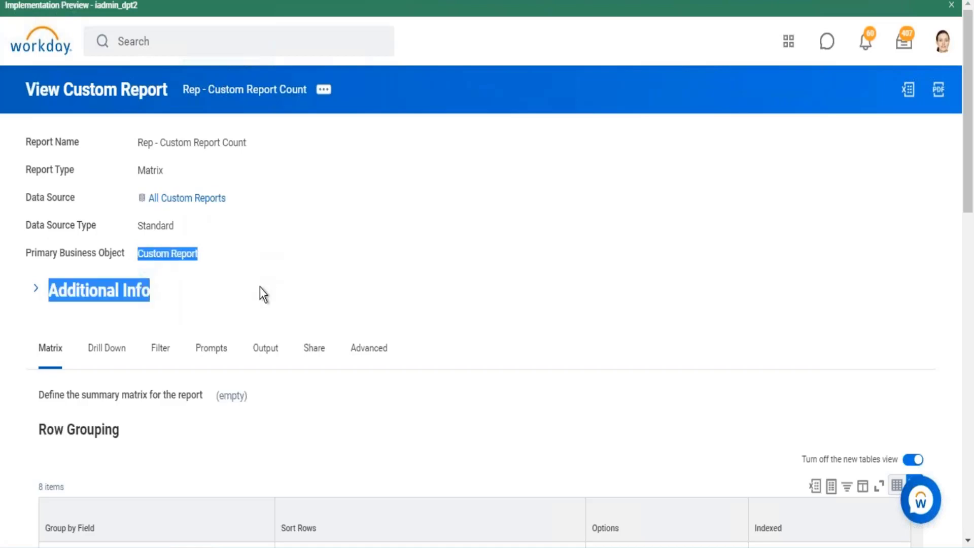
click(332, 234)
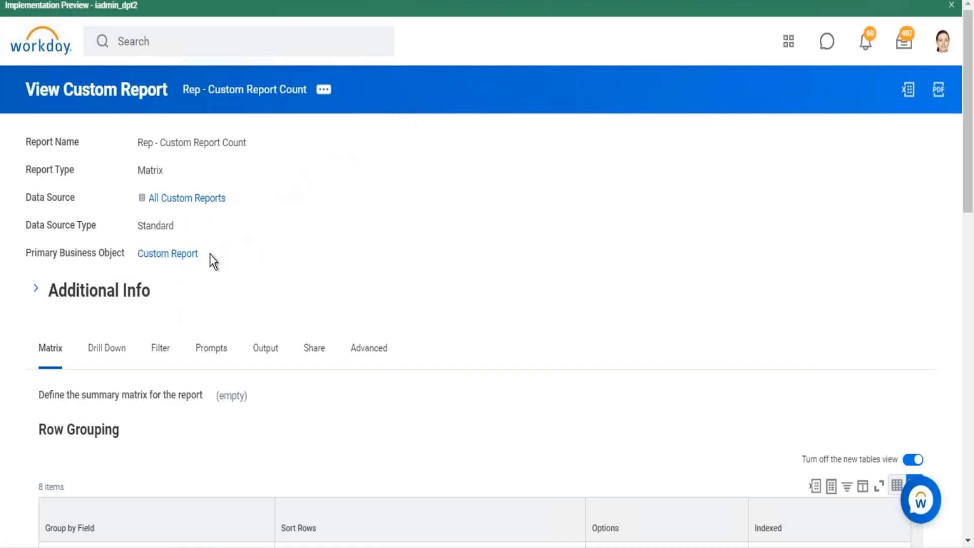
drag(210, 255, 124, 266)
drag(304, 211, 153, 201)
click(419, 234)
- In the Rep - Standard Reports Count definition, inspect the details and business object of the row grouping field Report Type
scroll(431, 223, down, 5)
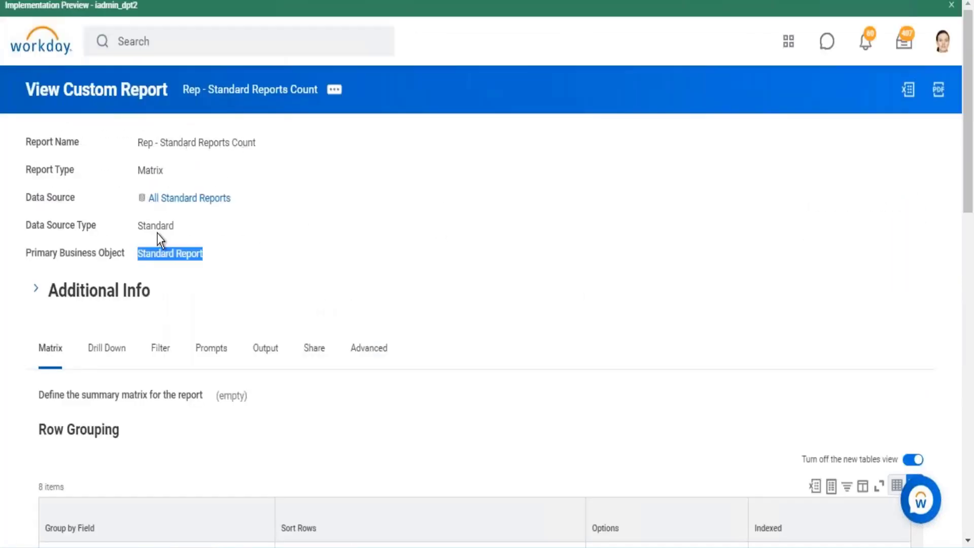
scroll(248, 244, down, 7)
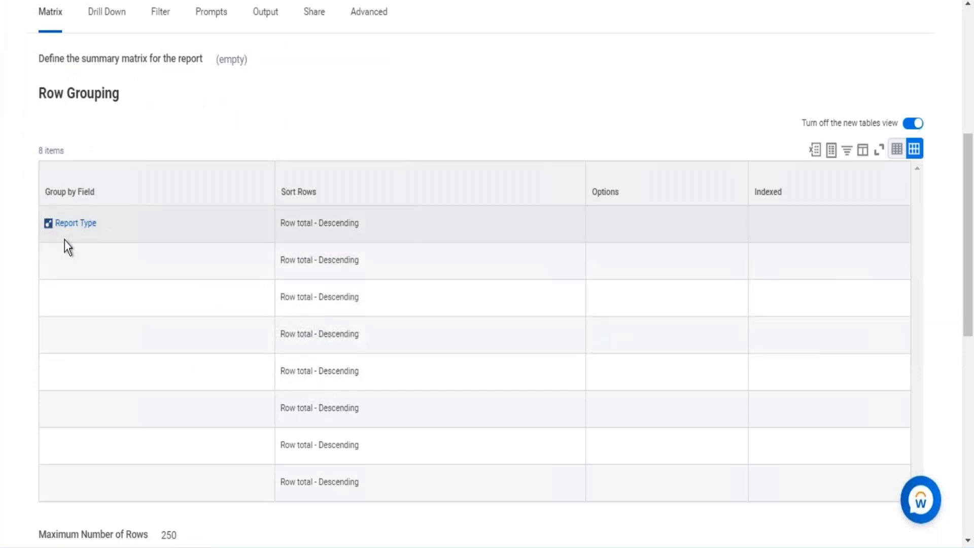
mouse_move(104, 227)
click(106, 224)
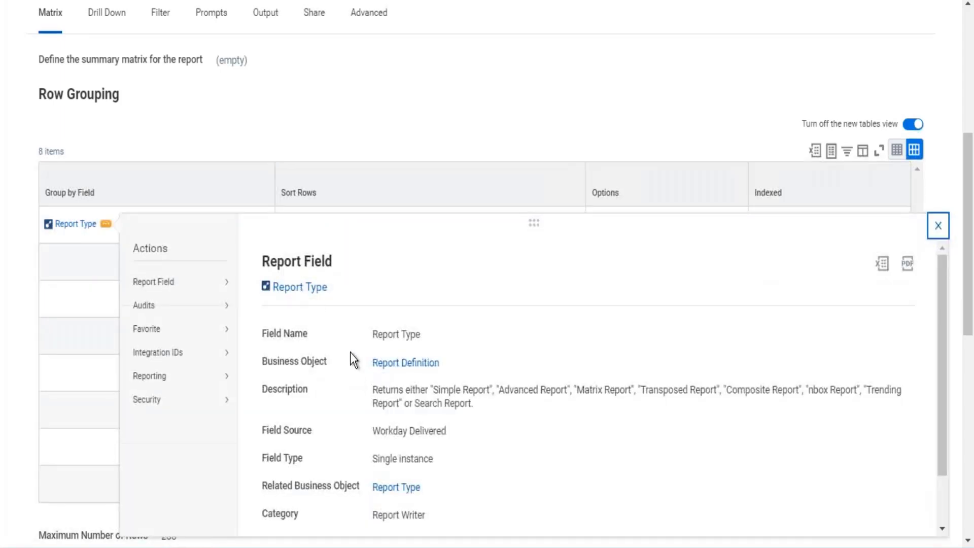
drag(328, 288, 279, 287)
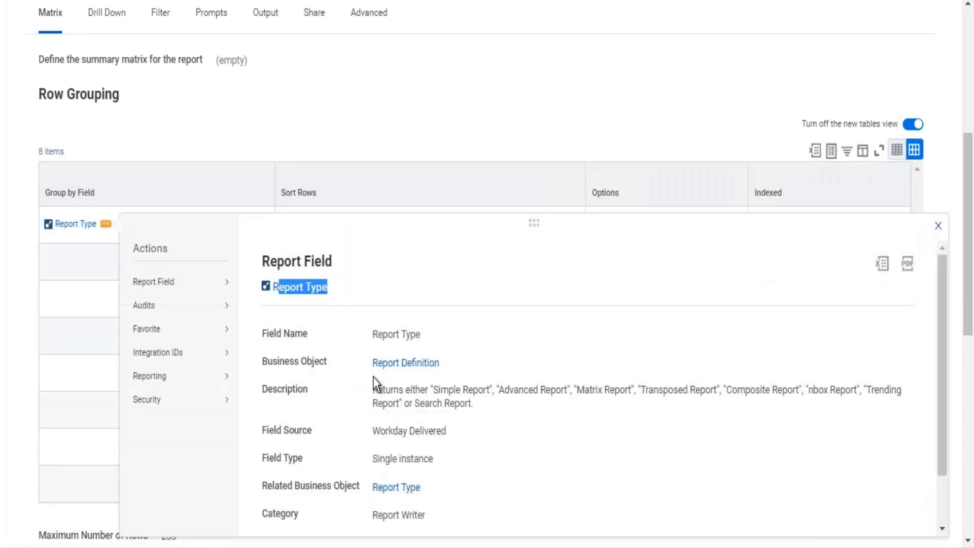
drag(370, 363, 458, 366)
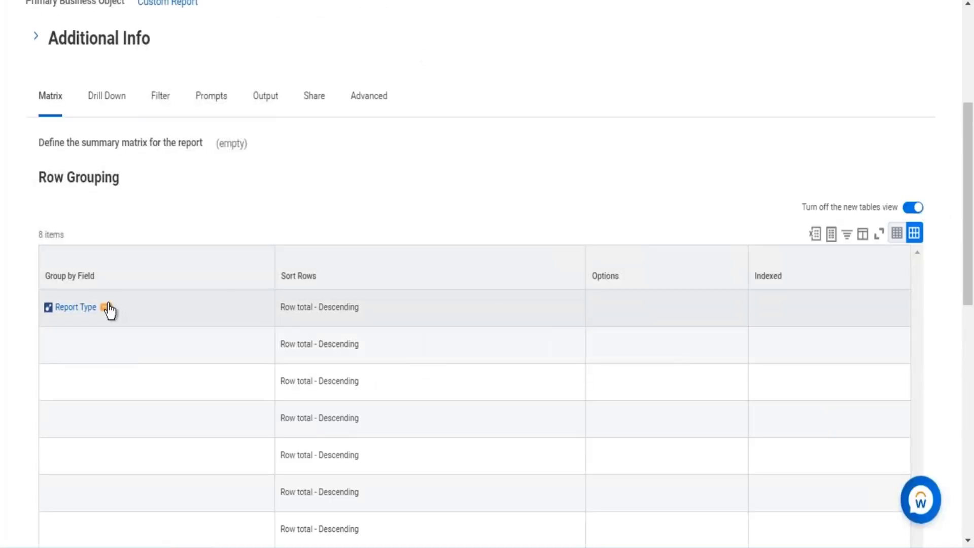
- In the Rep - Custom Report Count definition, examine the Report Type grouping field's business object, related business object and description, and close its details
click(105, 308)
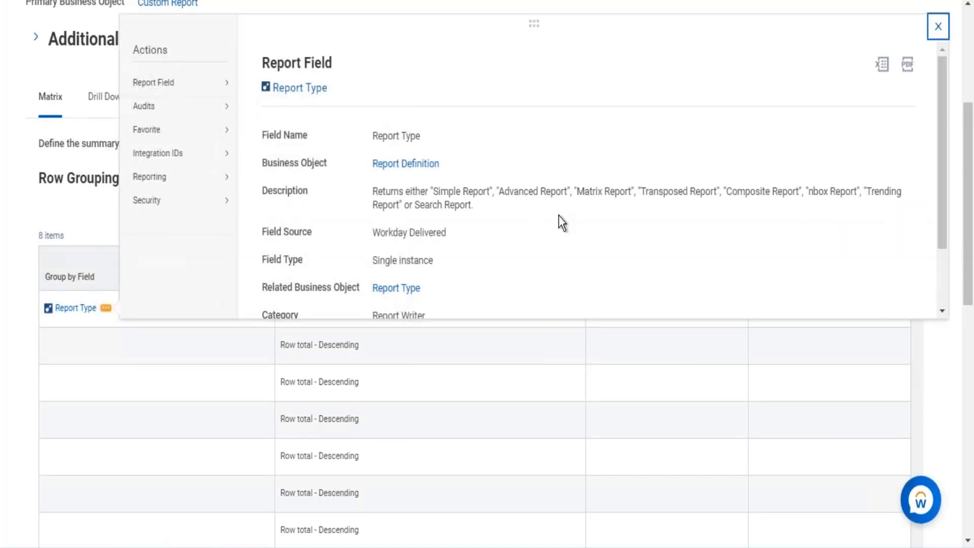
drag(372, 163, 485, 173)
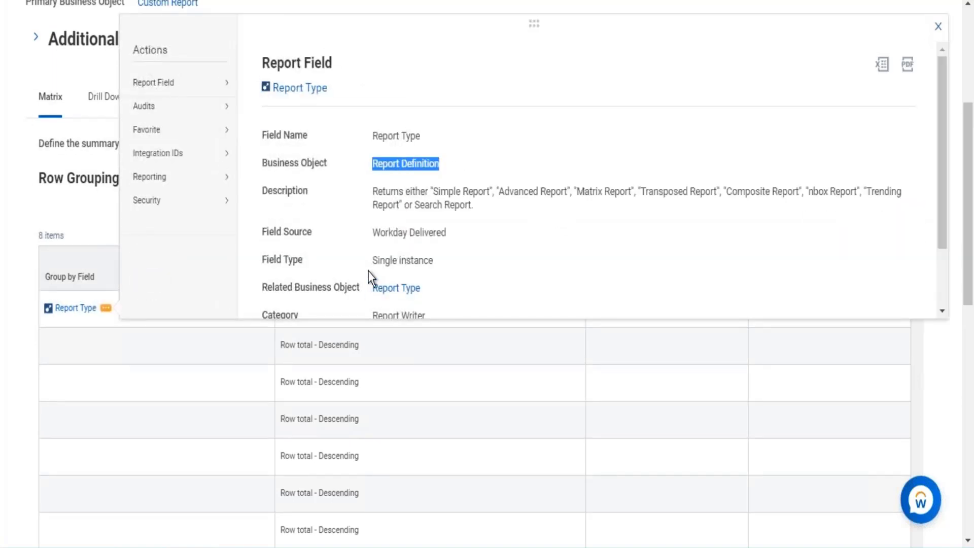
drag(362, 287, 494, 315)
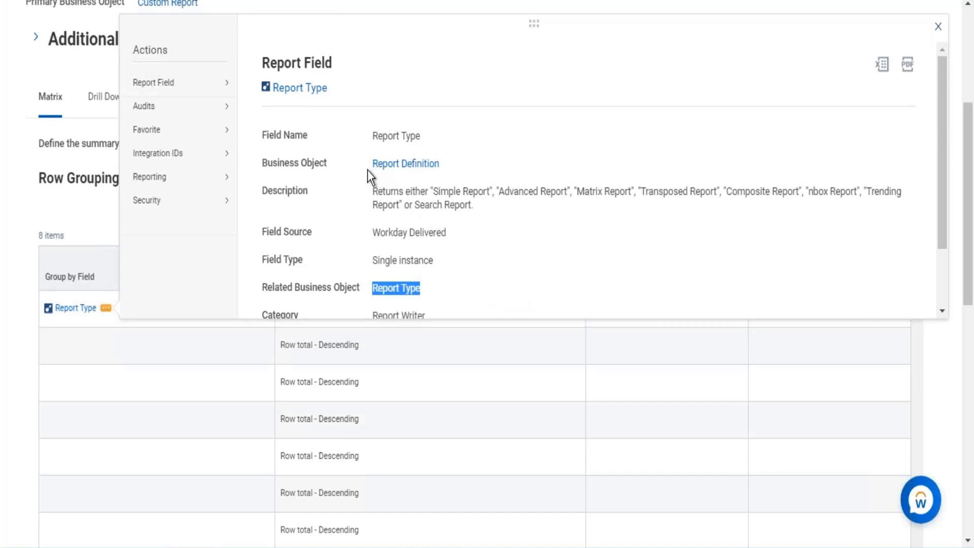
drag(432, 191, 460, 192)
click(564, 220)
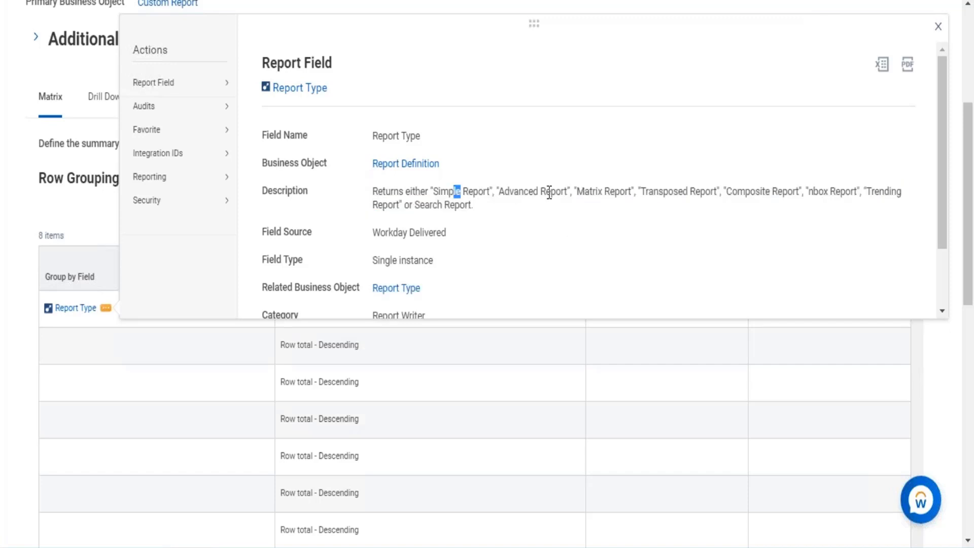
drag(545, 192, 550, 193)
click(704, 185)
click(938, 27)
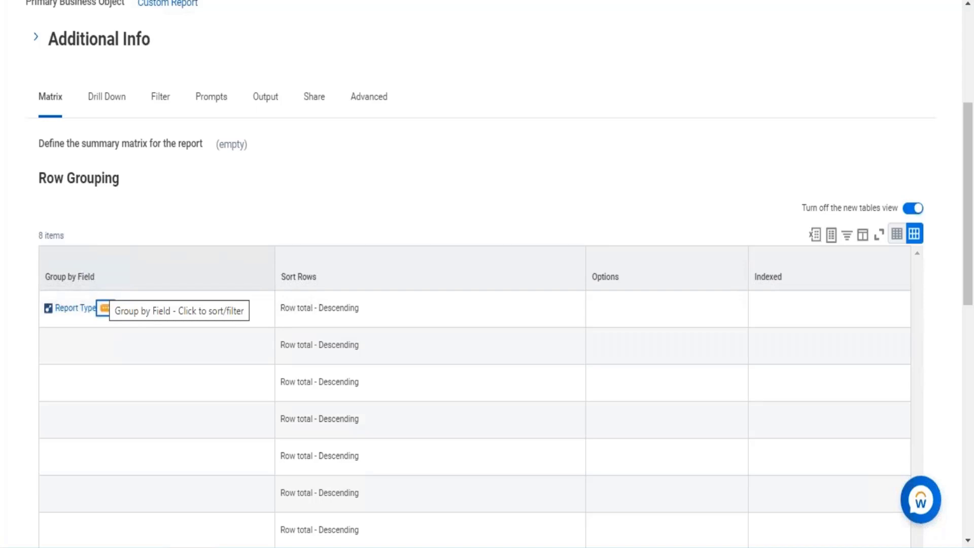
- Recheck the primary business object and data source of Rep - Custom Report Count
scroll(223, 239, up, 5)
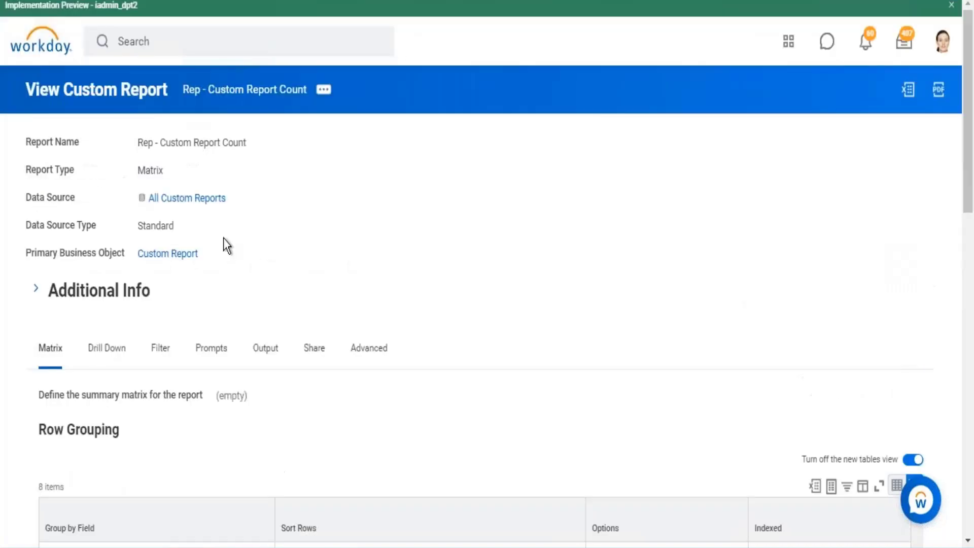
drag(226, 258, 137, 253)
drag(242, 197, 137, 203)
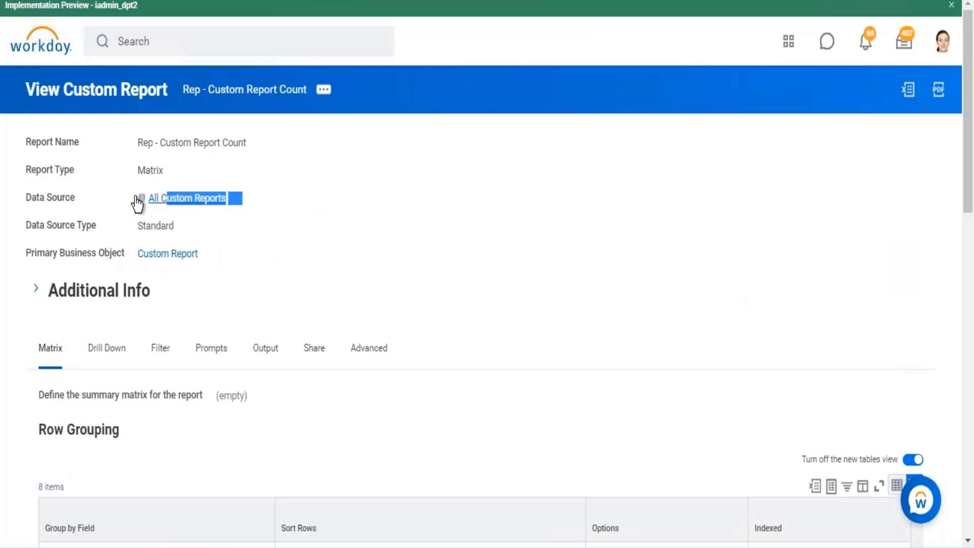
scroll(261, 205, down, 5)
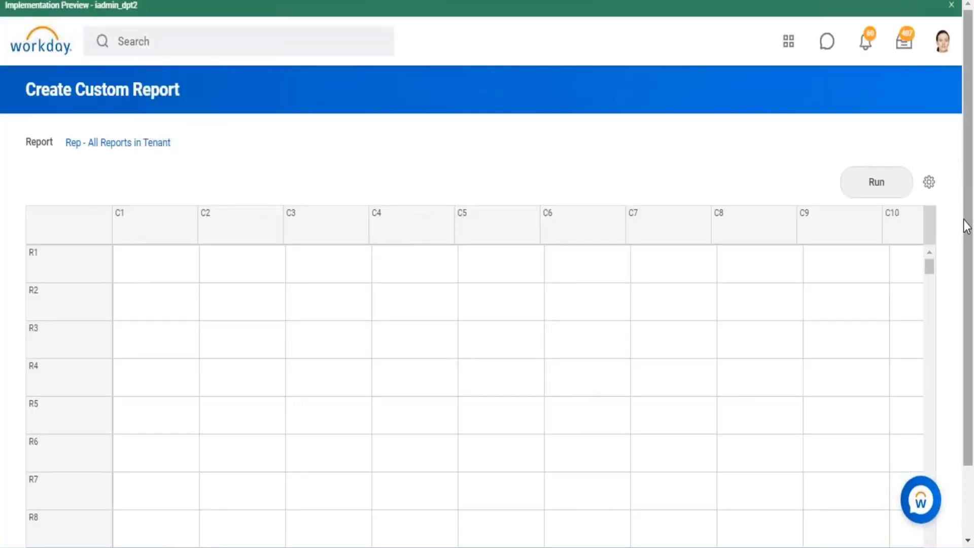
- In the composite report Rep - All Reports in Tenant, look at the layout grid's settings, close them and select column C1
click(932, 184)
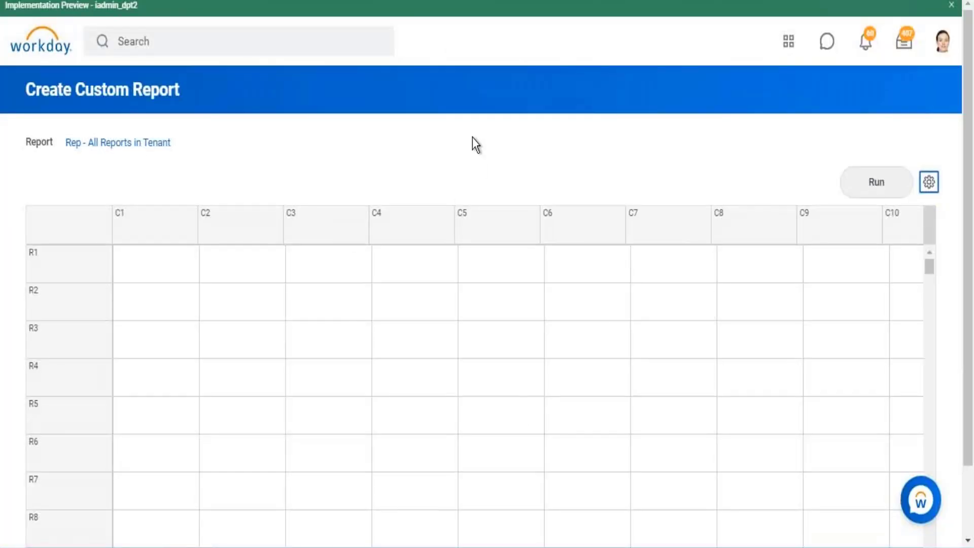
click(471, 136)
click(178, 223)
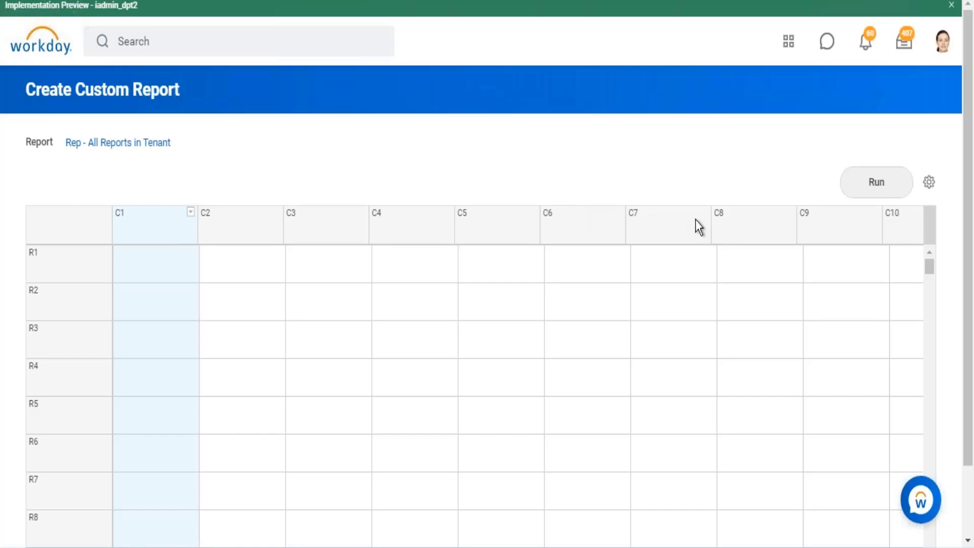
- Define column C1 of Rep - All Reports in Tenant as a Control Field column named Report Type
click(191, 213)
mouse_move(280, 263)
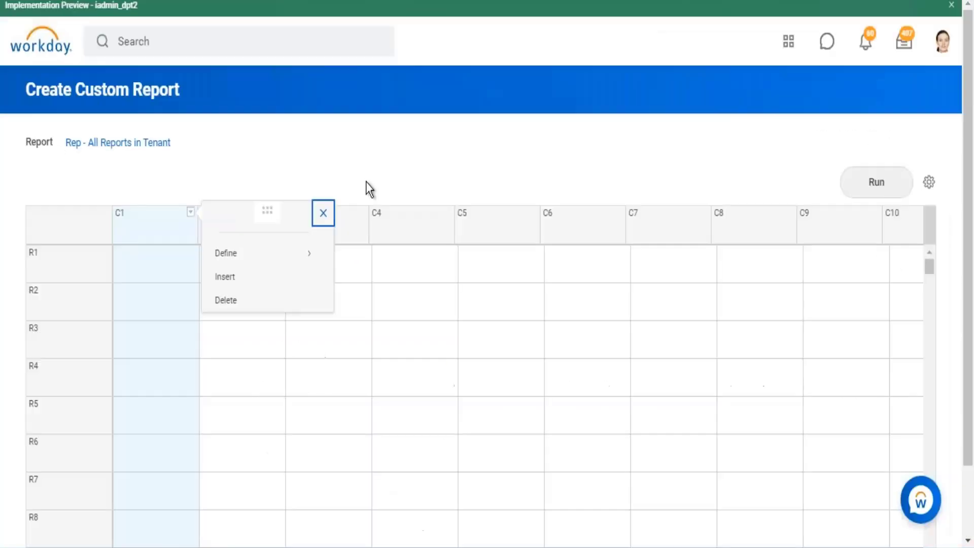
mouse_move(239, 252)
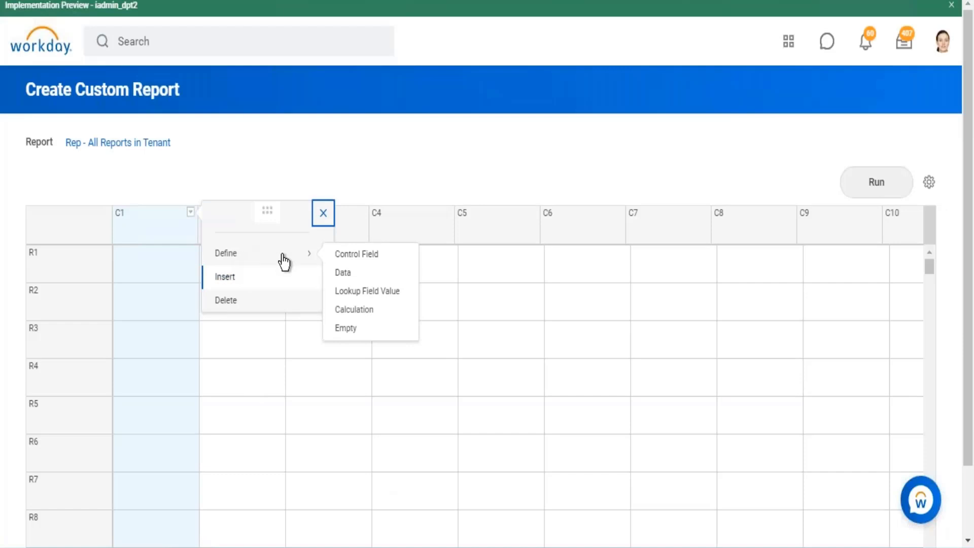
click(358, 255)
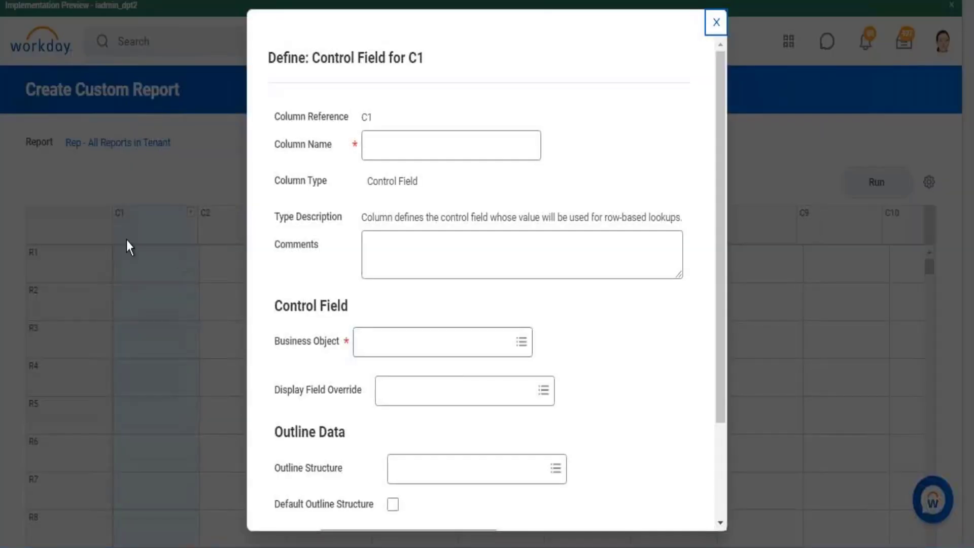
click(436, 133)
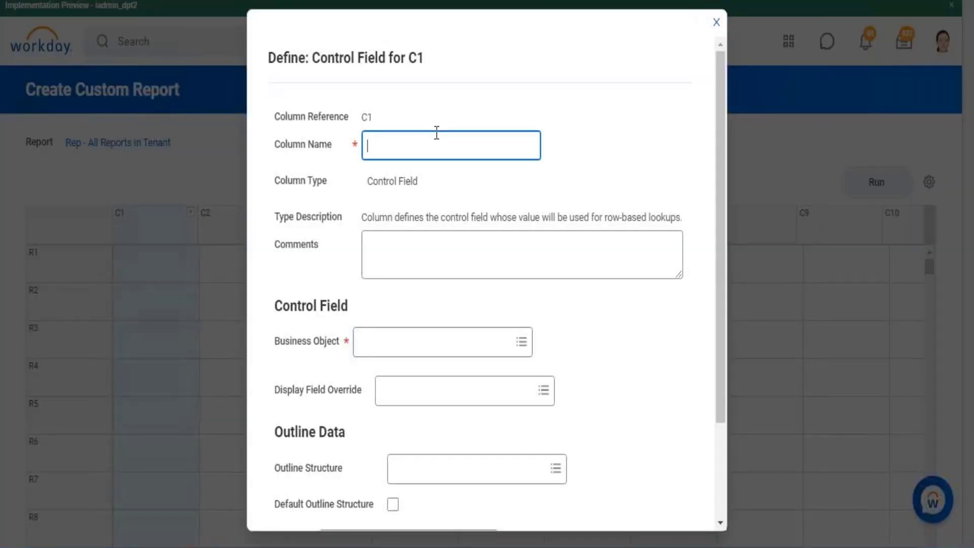
text(C)
text(Report)
text( Type)
- Check the Report Type grouping field in the sub report definition and set C1's control field business object to Report Type
mouse_move(293, 339)
mouse_down()
mouse_move(337, 342)
mouse_move(278, 342)
mouse_up()
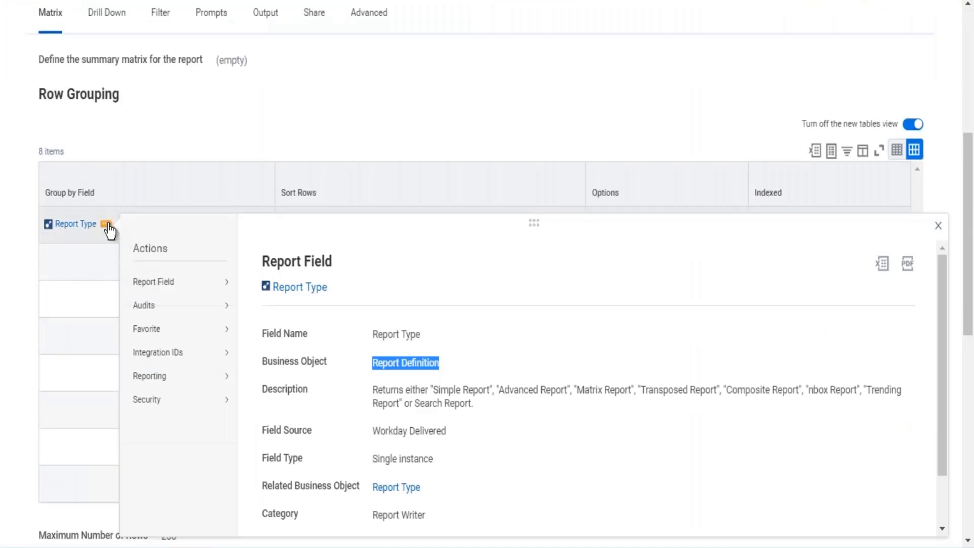
right_click(109, 229)
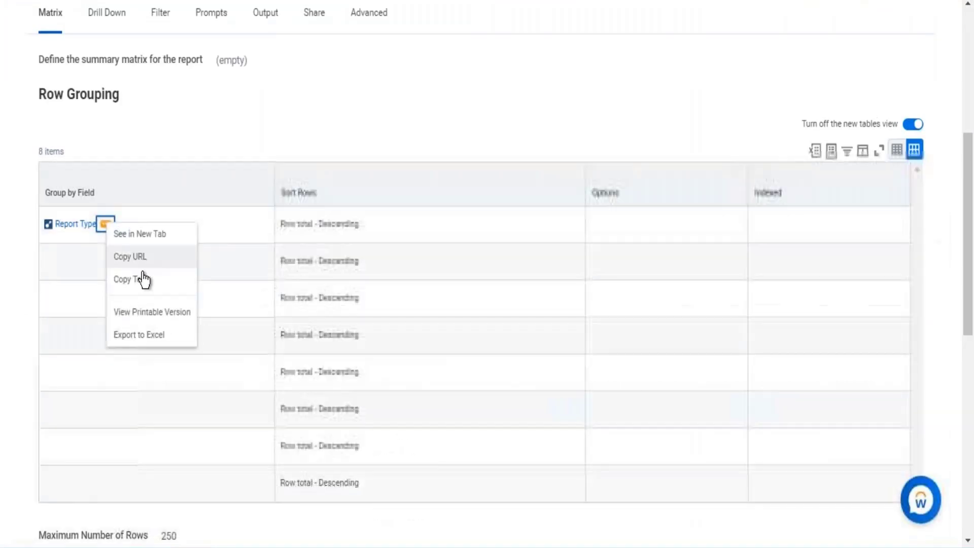
click(144, 277)
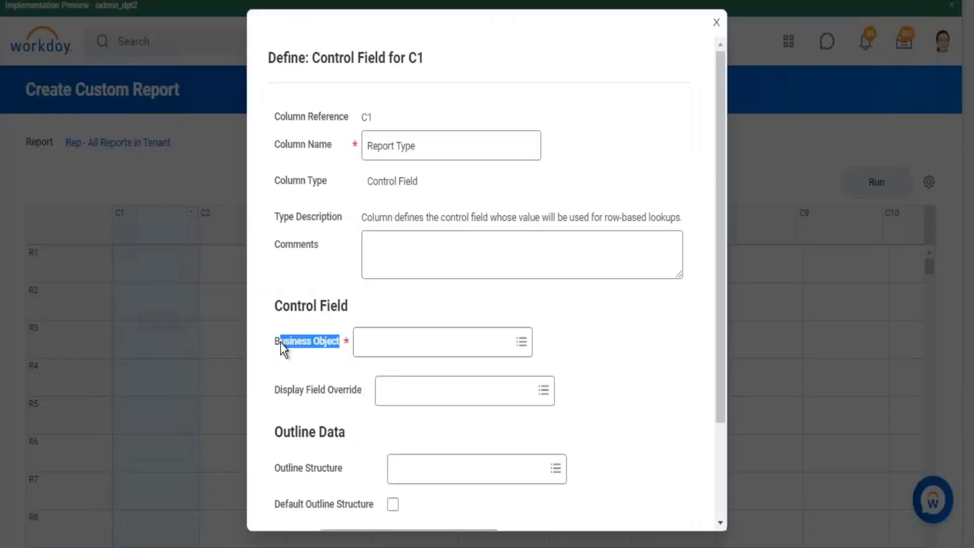
click(381, 350)
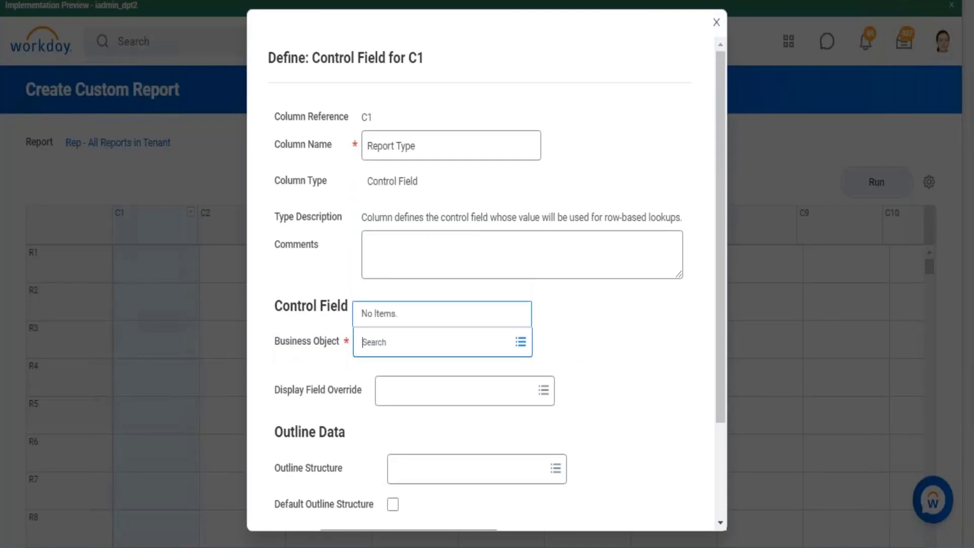
text(Report Type)
key(Return)
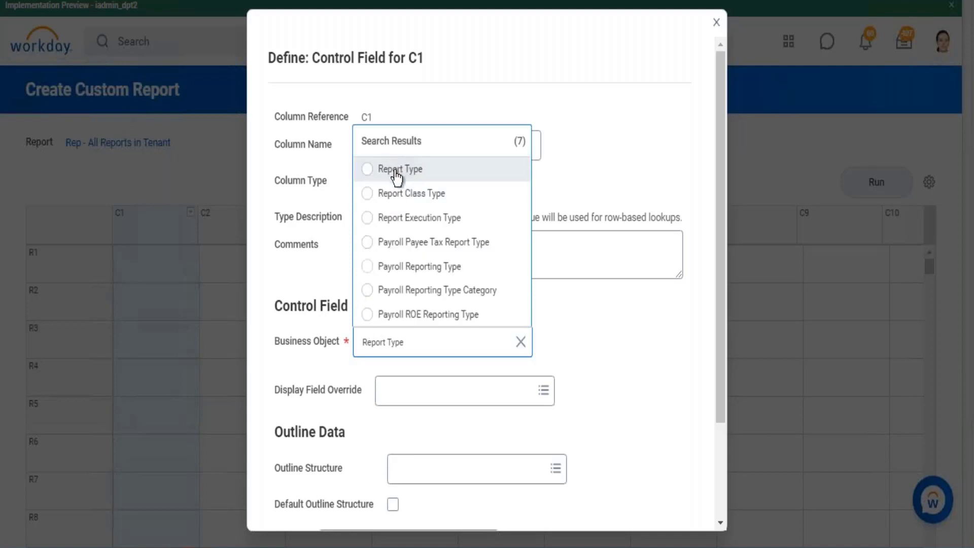
click(400, 168)
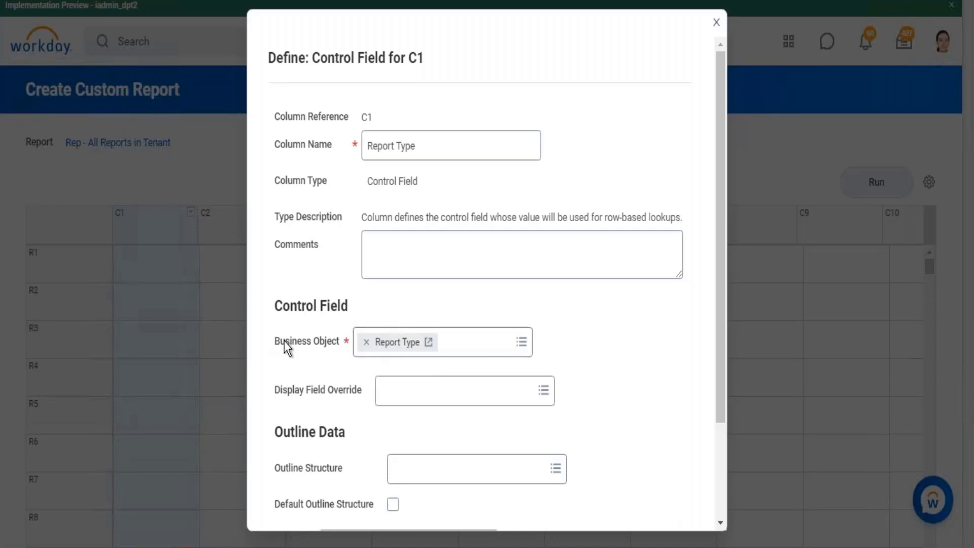
- Recheck the business object of the Report Type row grouping field in the sub report definition
drag(319, 343, 80, 111)
click(426, 343)
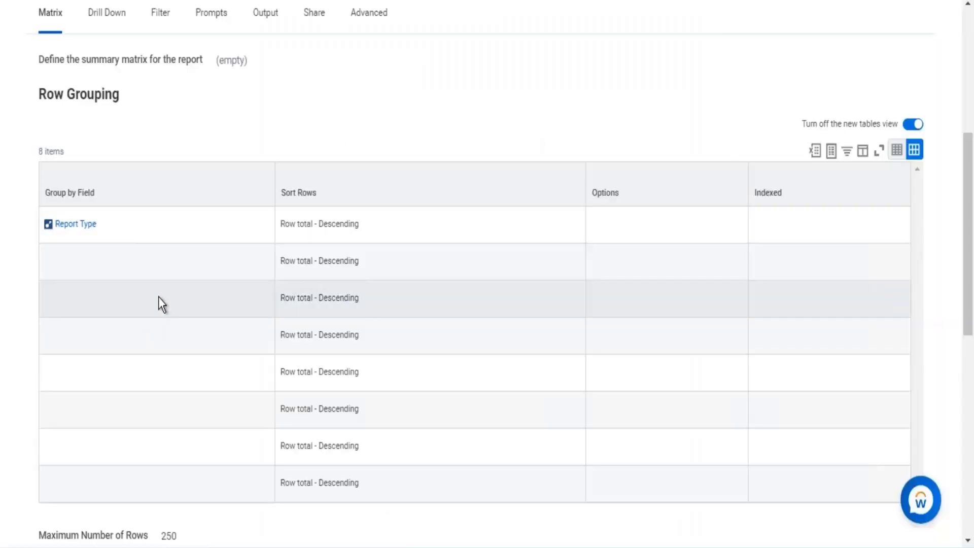
click(105, 224)
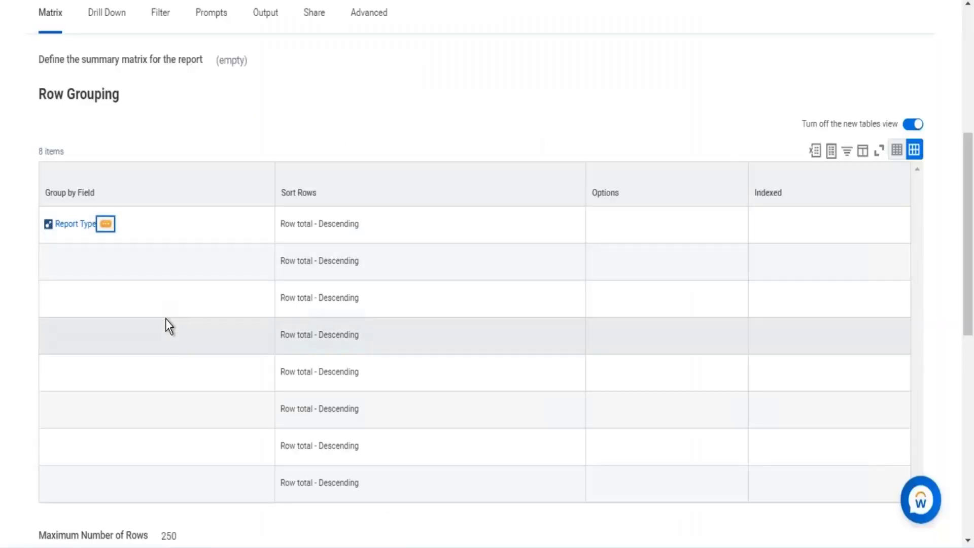
mouse_move(165, 319)
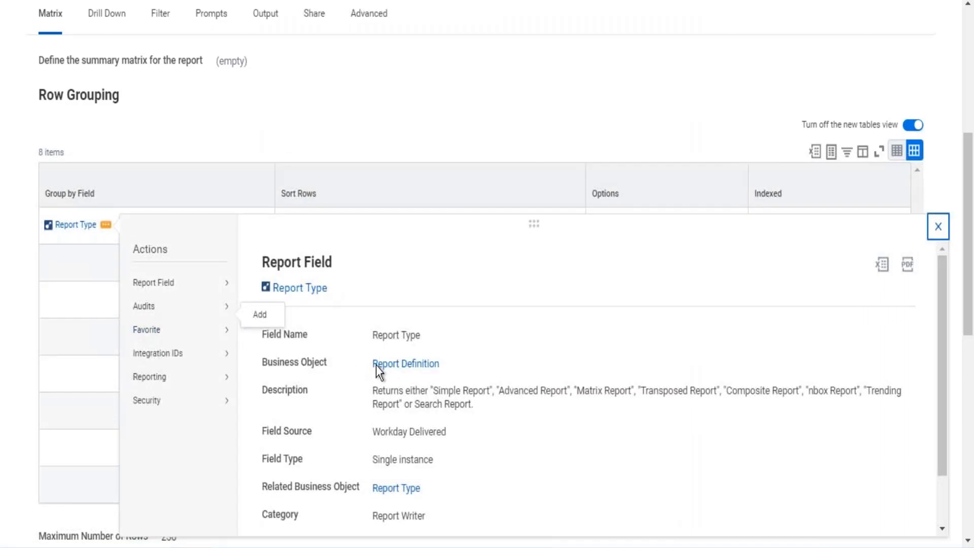
drag(372, 364, 454, 373)
click(640, 69)
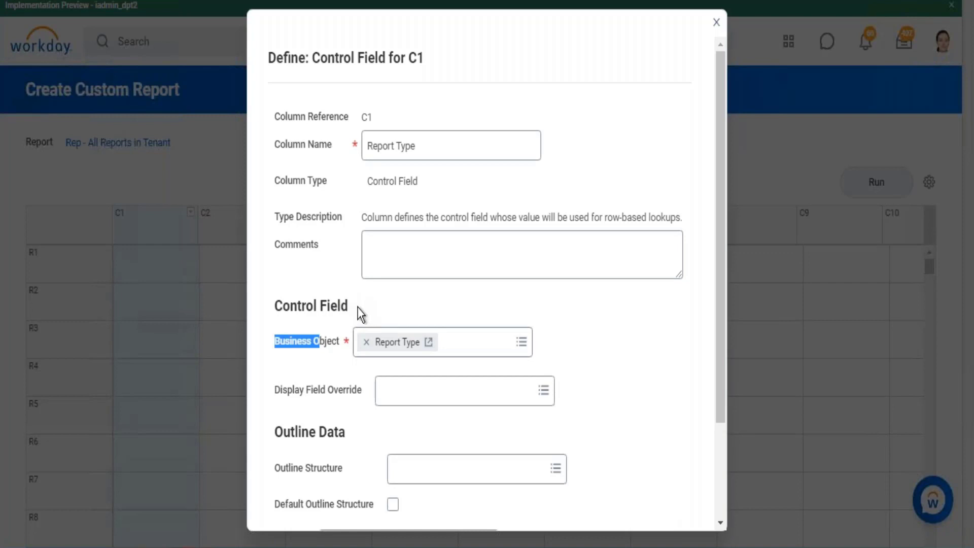
- Save the control field definition for column C1 with its remaining options left blank
drag(358, 308, 280, 309)
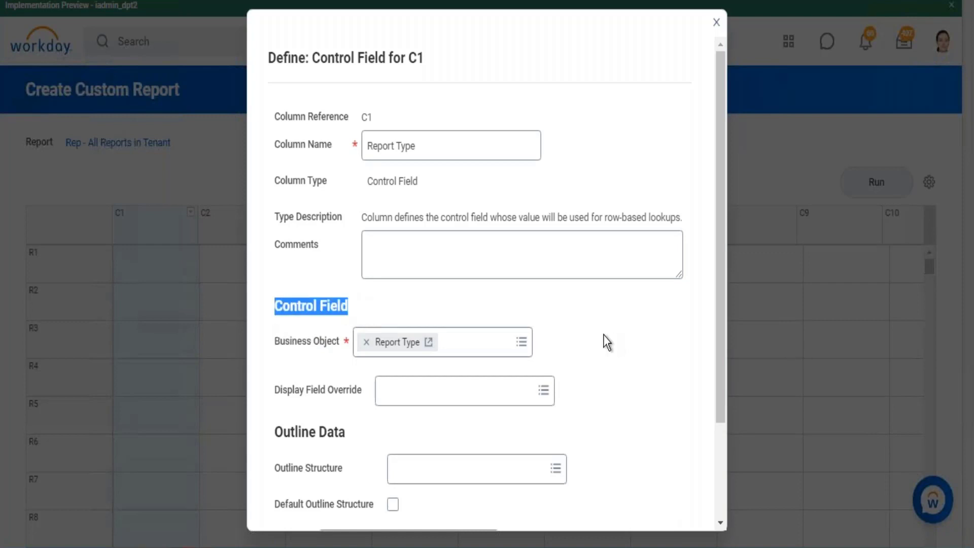
scroll(601, 351, down, 3)
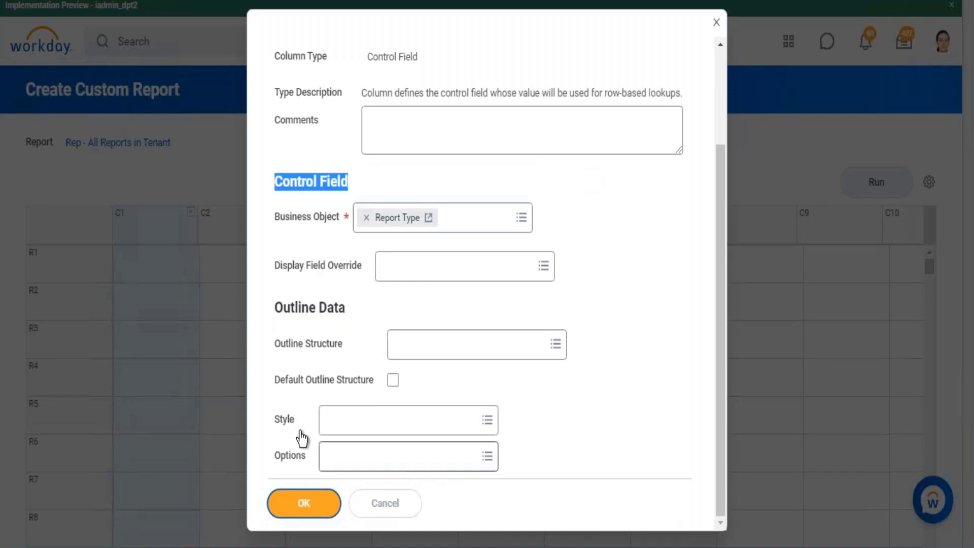
click(303, 502)
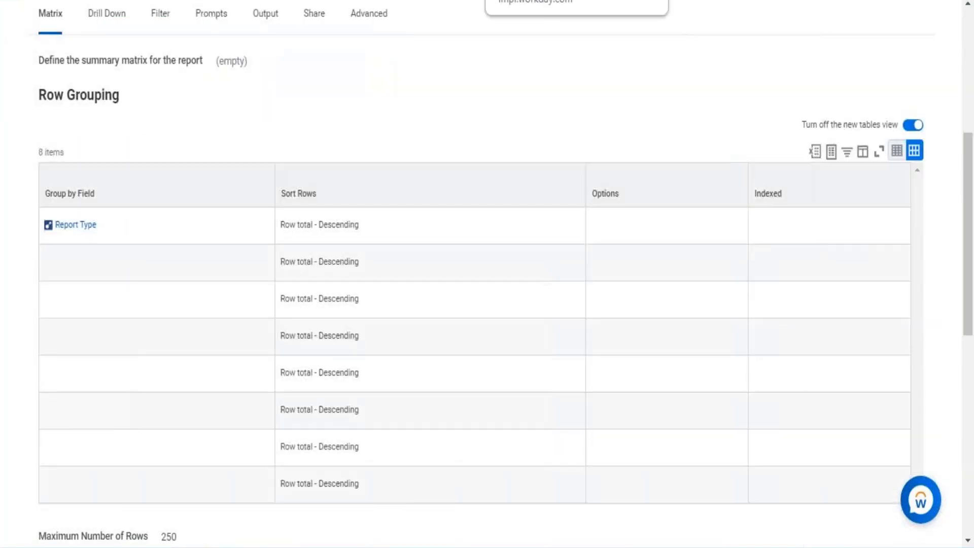
- Try to define column C2 as a Data column named Standard Reports and look for its sub report
scroll(467, 90, up, 7)
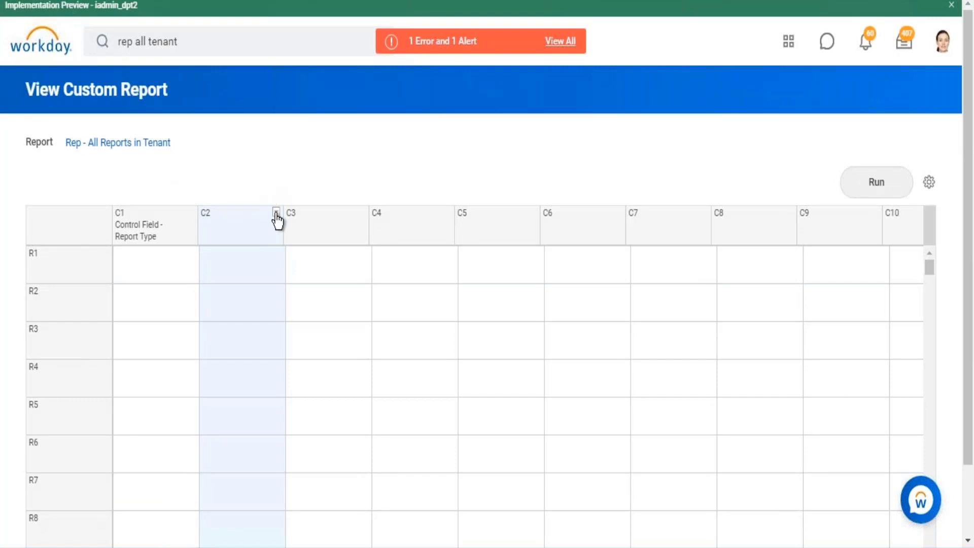
click(276, 218)
mouse_move(325, 262)
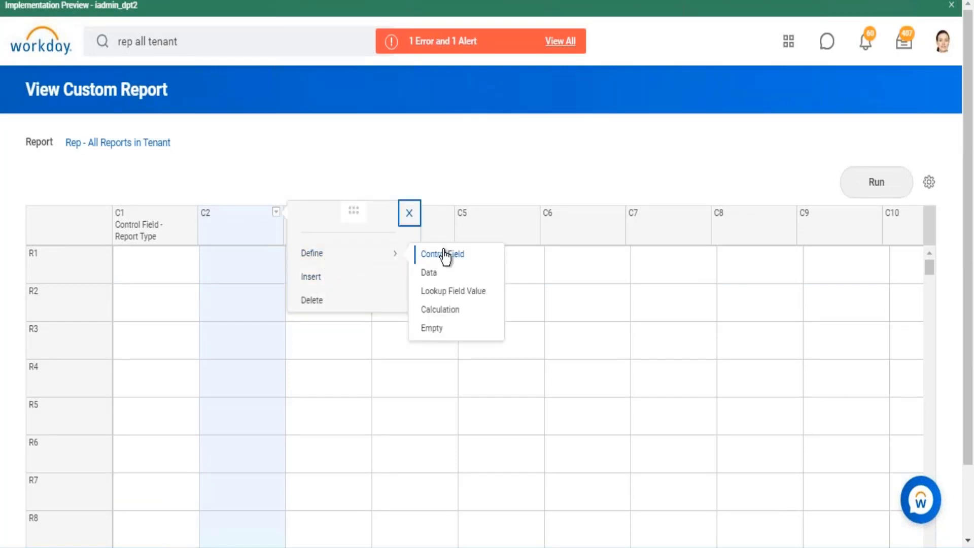
click(434, 276)
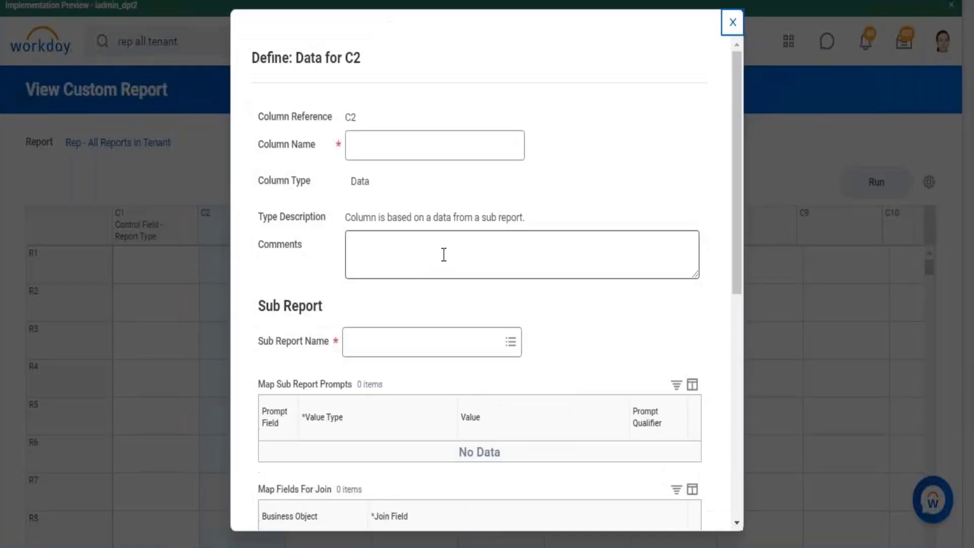
drag(266, 342, 306, 341)
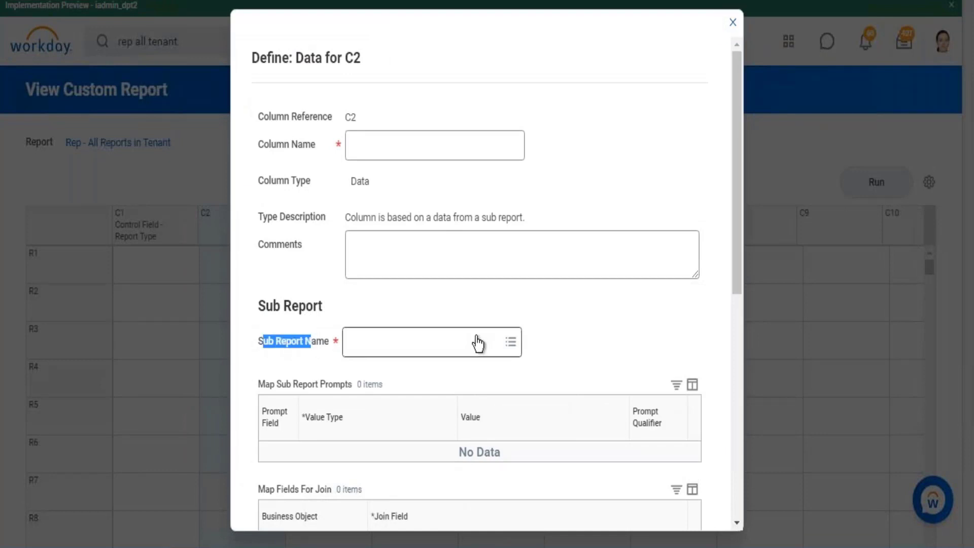
click(511, 343)
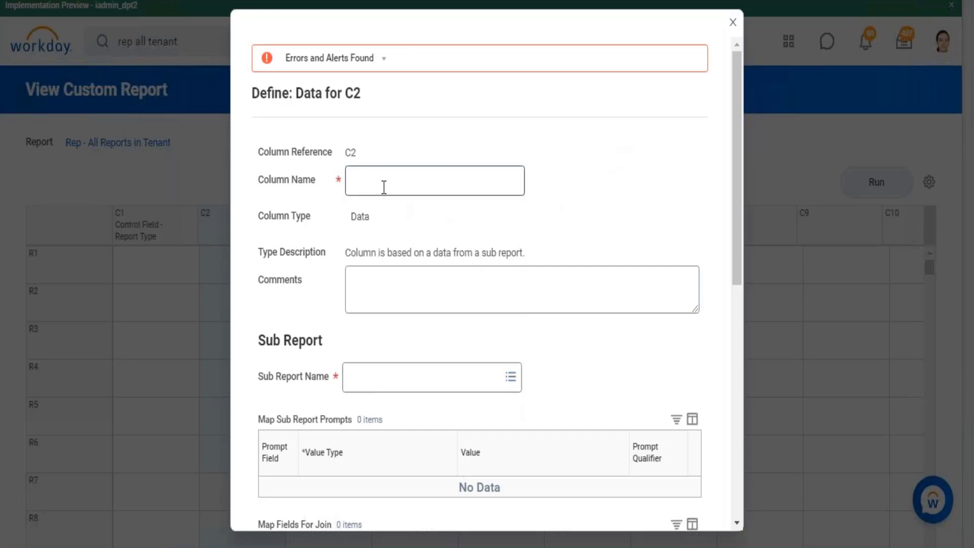
click(384, 183)
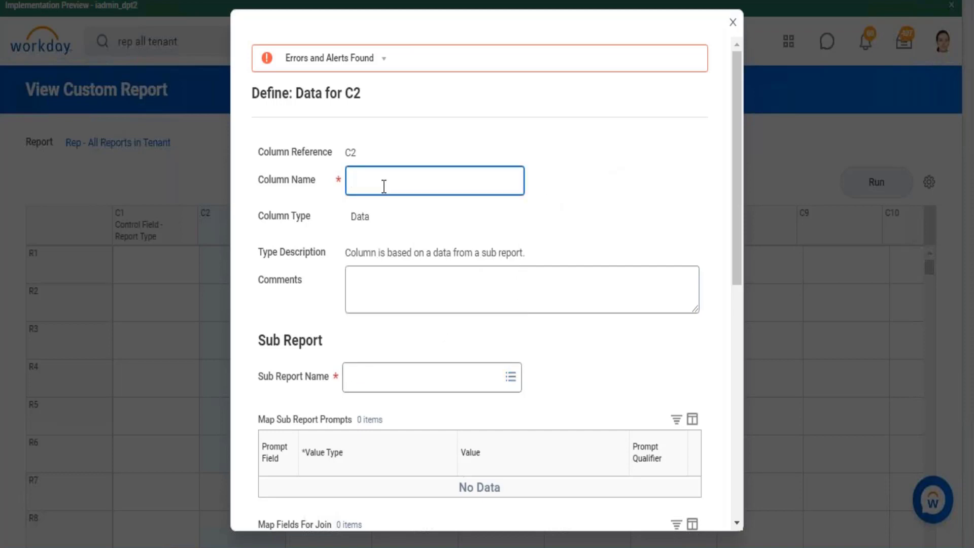
text(Standard Reports)
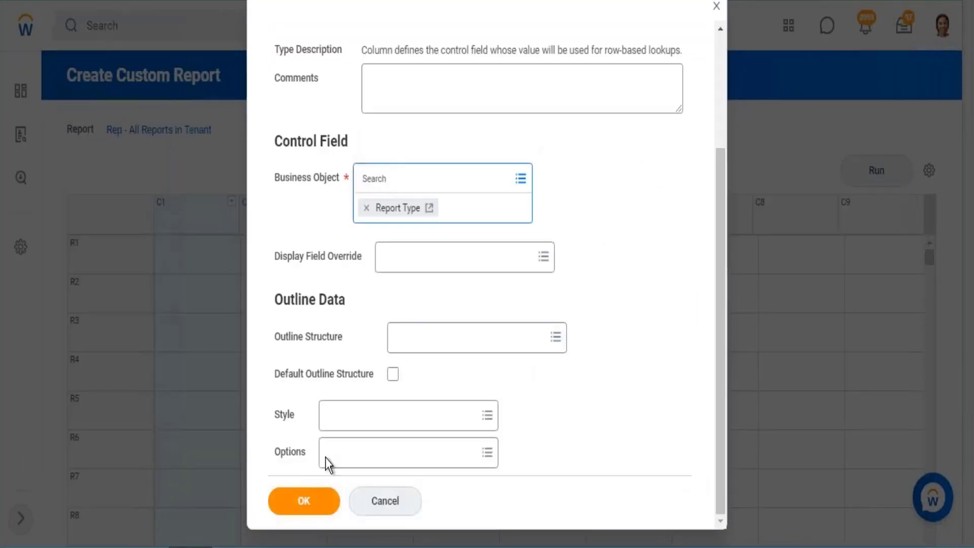
- In the other tenant's Rep - All Reports in Tenant, save C1's control field definition with business object Report Type
click(303, 500)
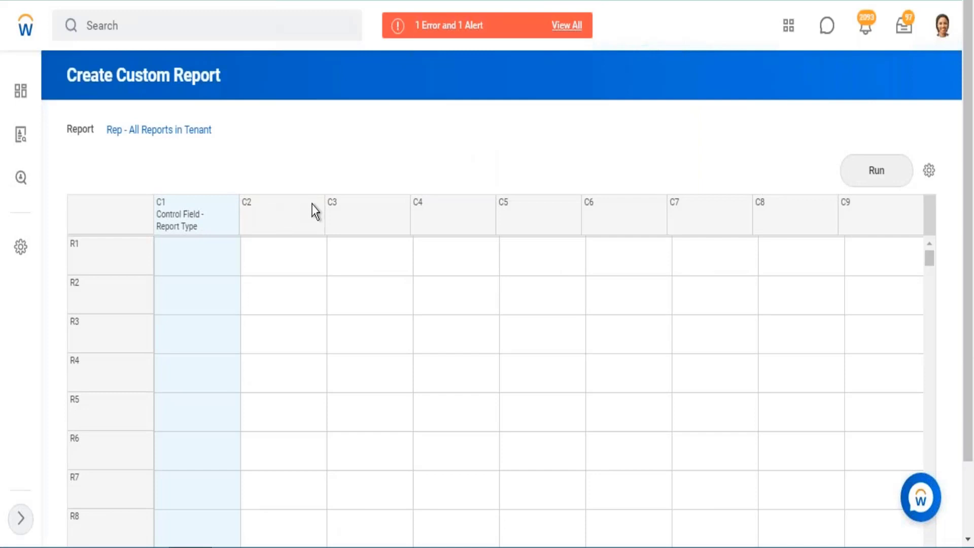
- Try to define column C2 as a Data column named STd Reports and select its sub report, and close the definition
click(317, 202)
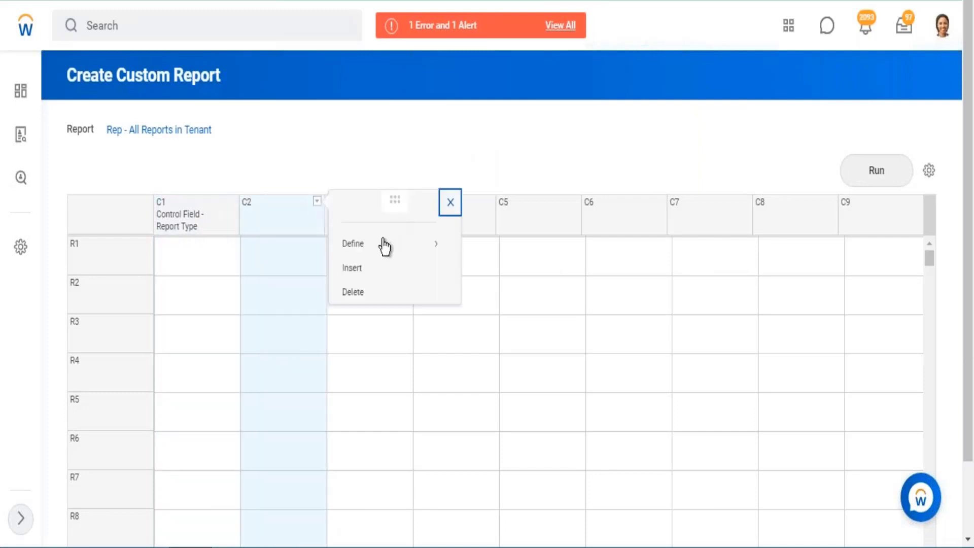
mouse_move(385, 247)
click(467, 263)
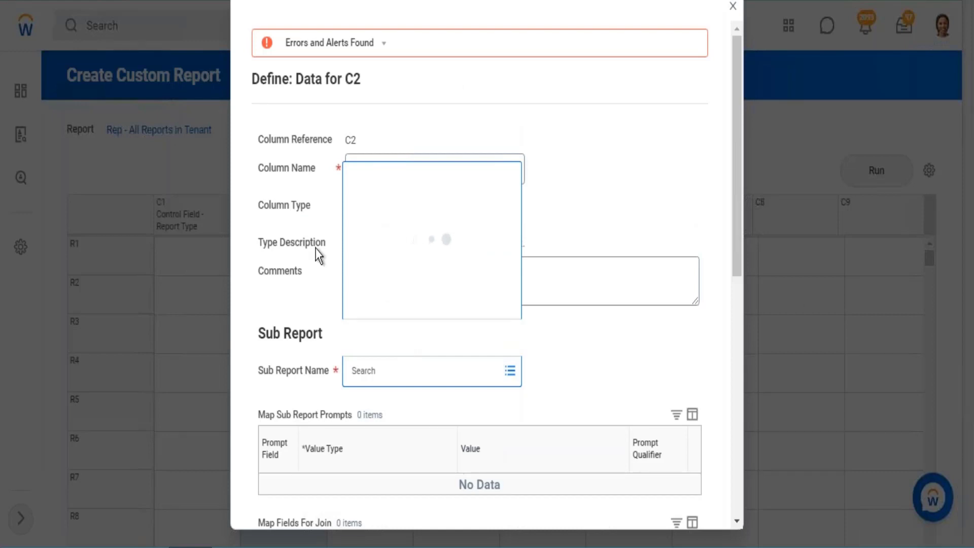
click(731, 7)
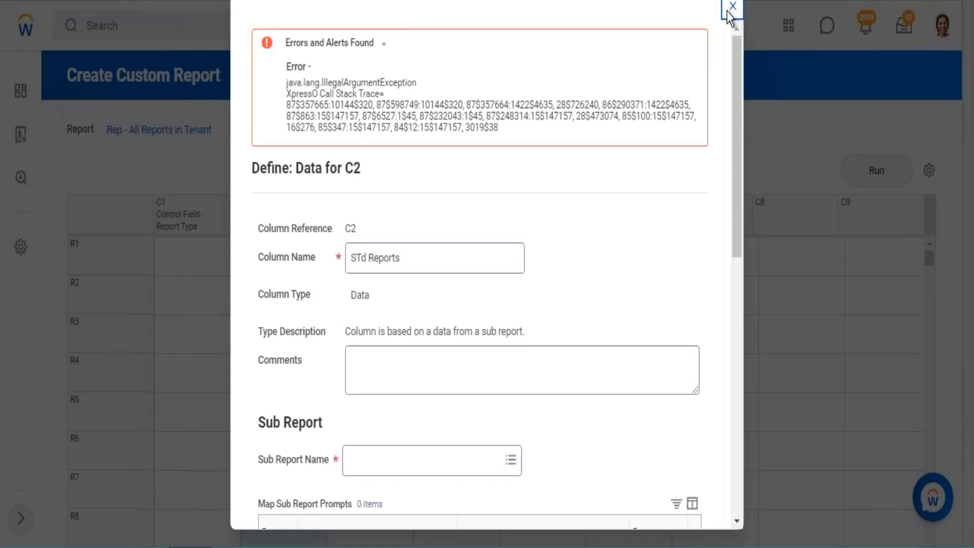